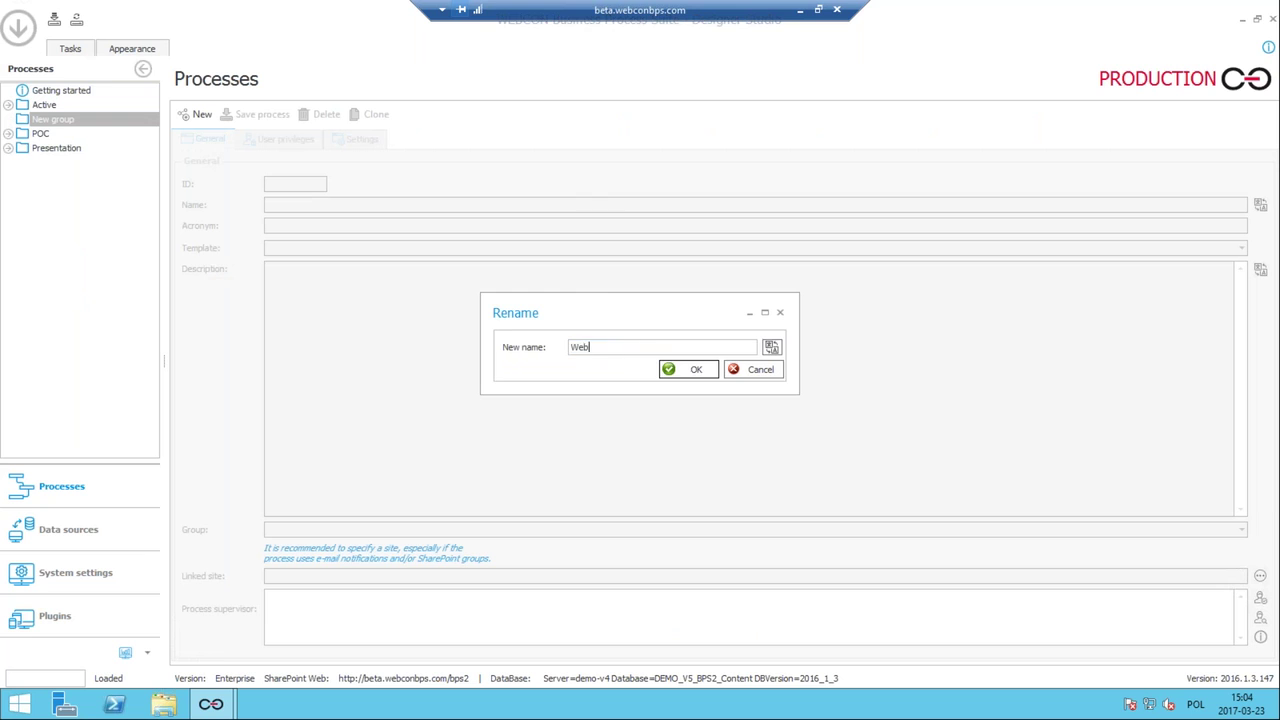
Name the group Webinar, create the 'Gift approval' process and begin entering its administrator login.
key("Return")
left_click(202, 118)
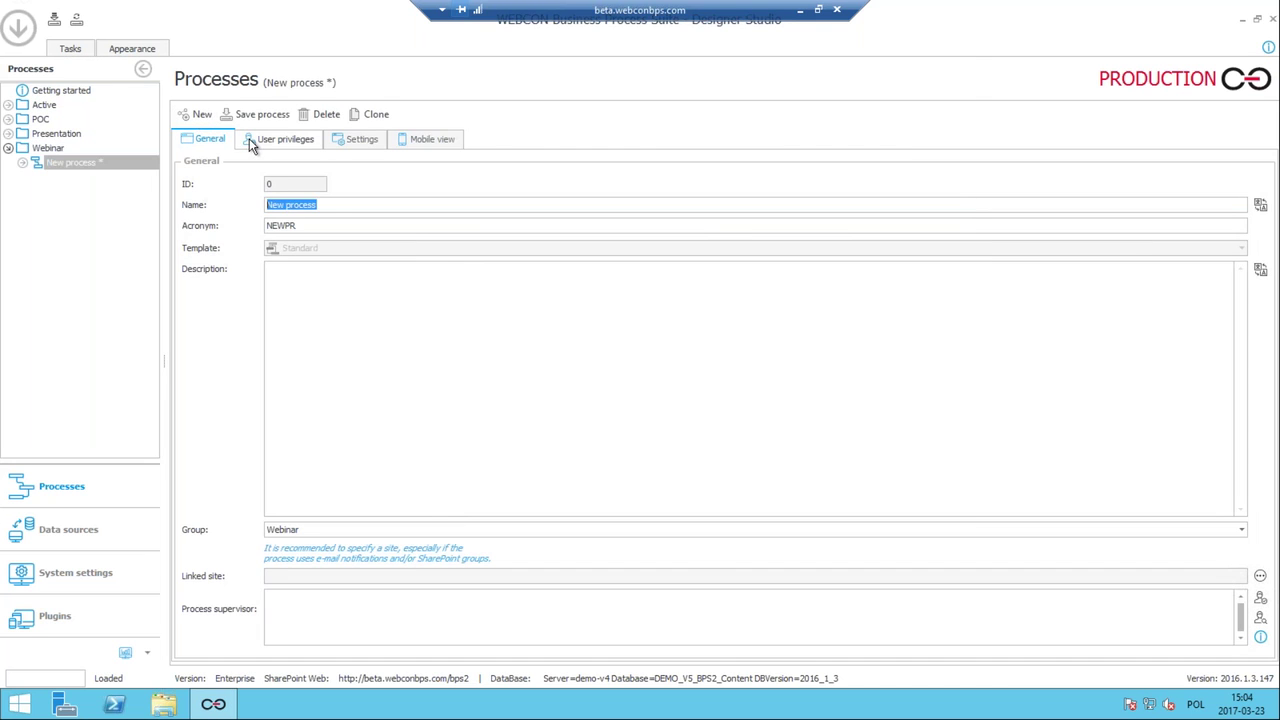
type("Gift approval")
key("BackSpace")
left_click(297, 137)
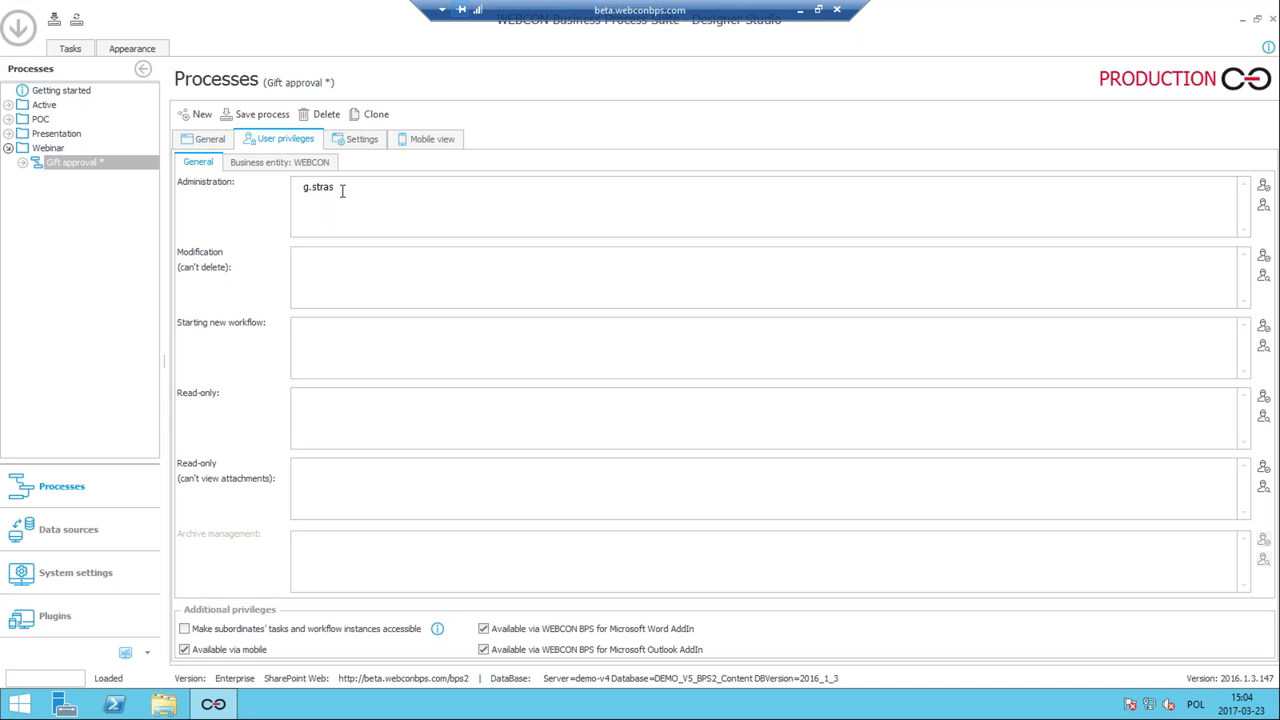
Resolve the administrator login to a user and expand Gift approval's workflows in the tree.
key("ctrl+k")
left_click(23, 163)
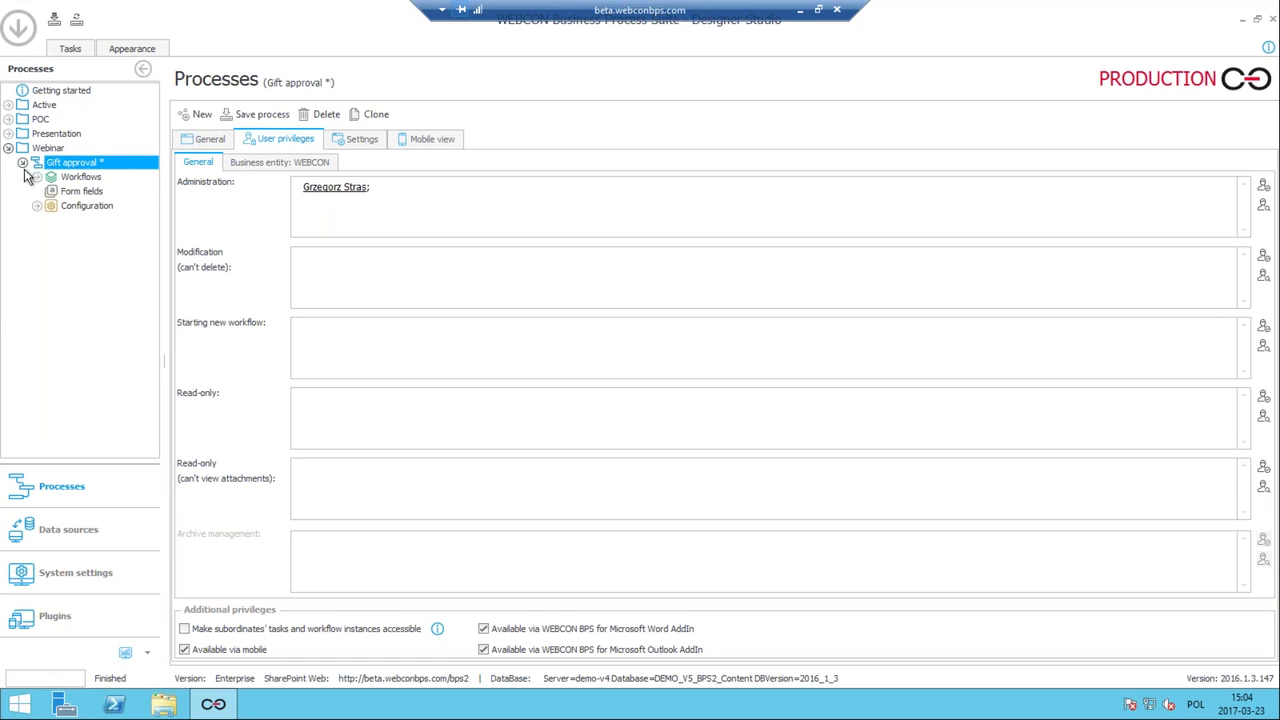
left_click(37, 177)
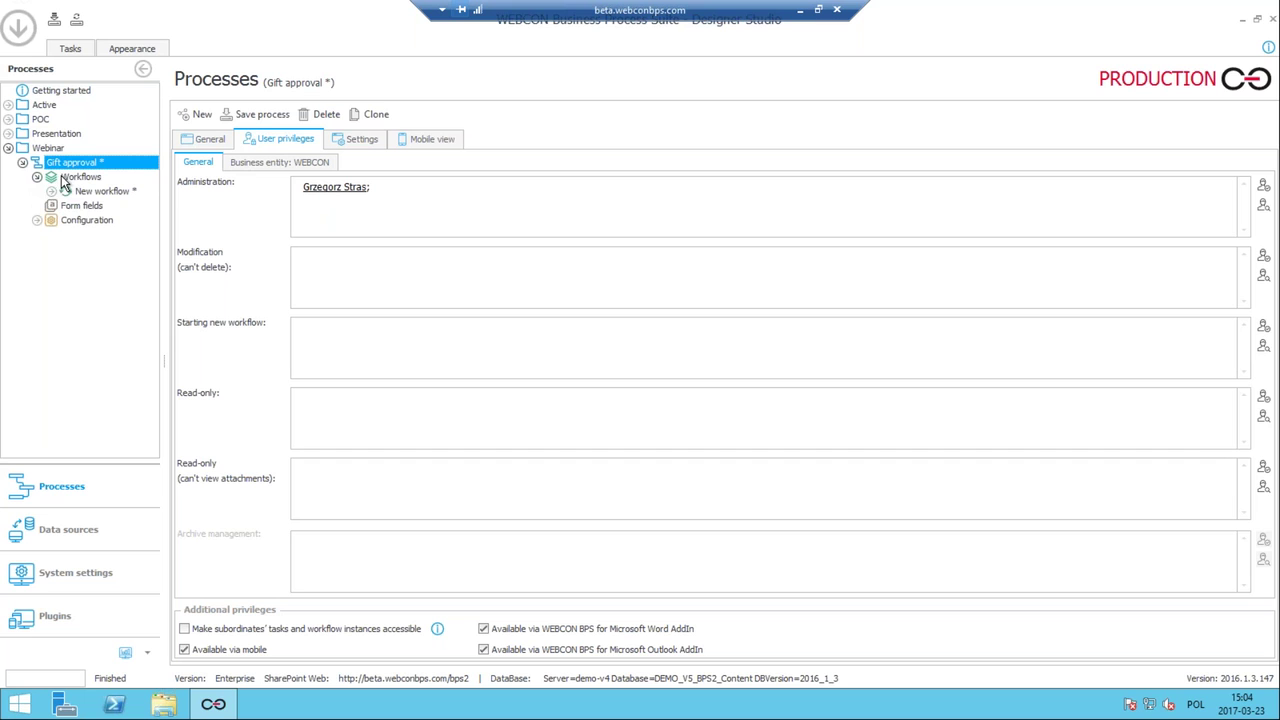
left_click(51, 191)
Browse the New workflow settings, Standard form and Configuration, ending on the New workflow diagram.
left_click(100, 191)
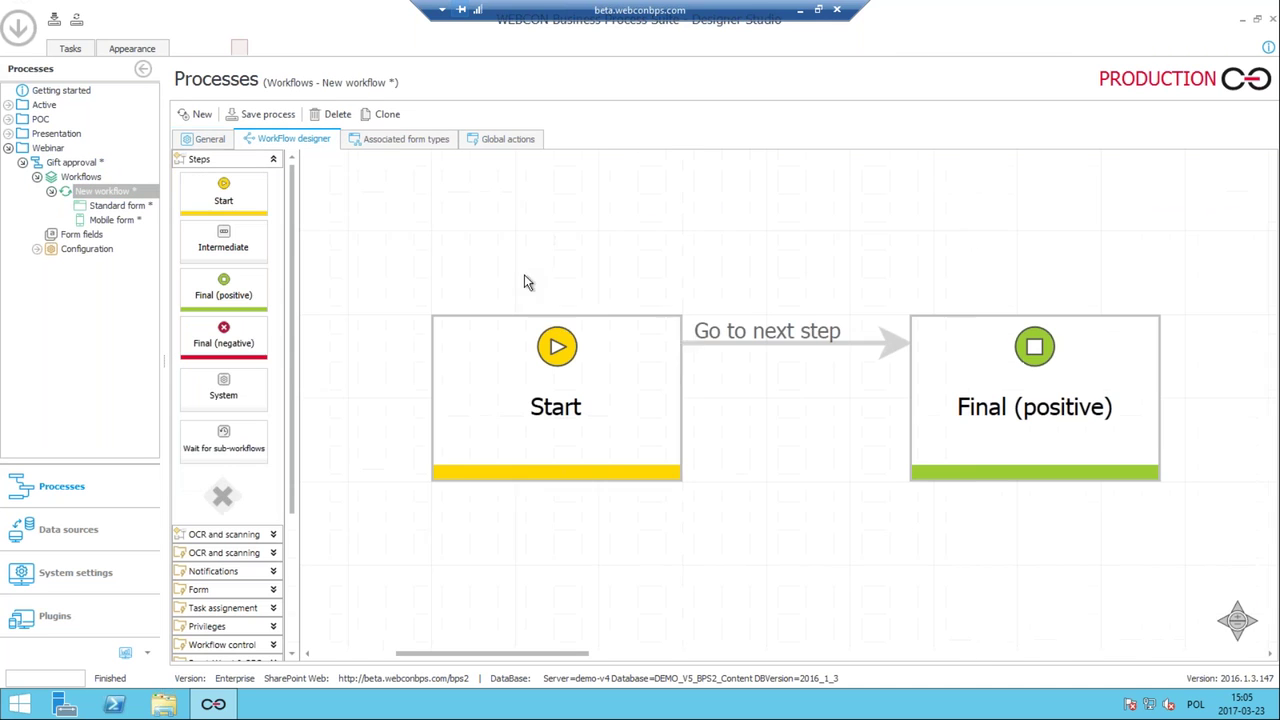
left_click(127, 207)
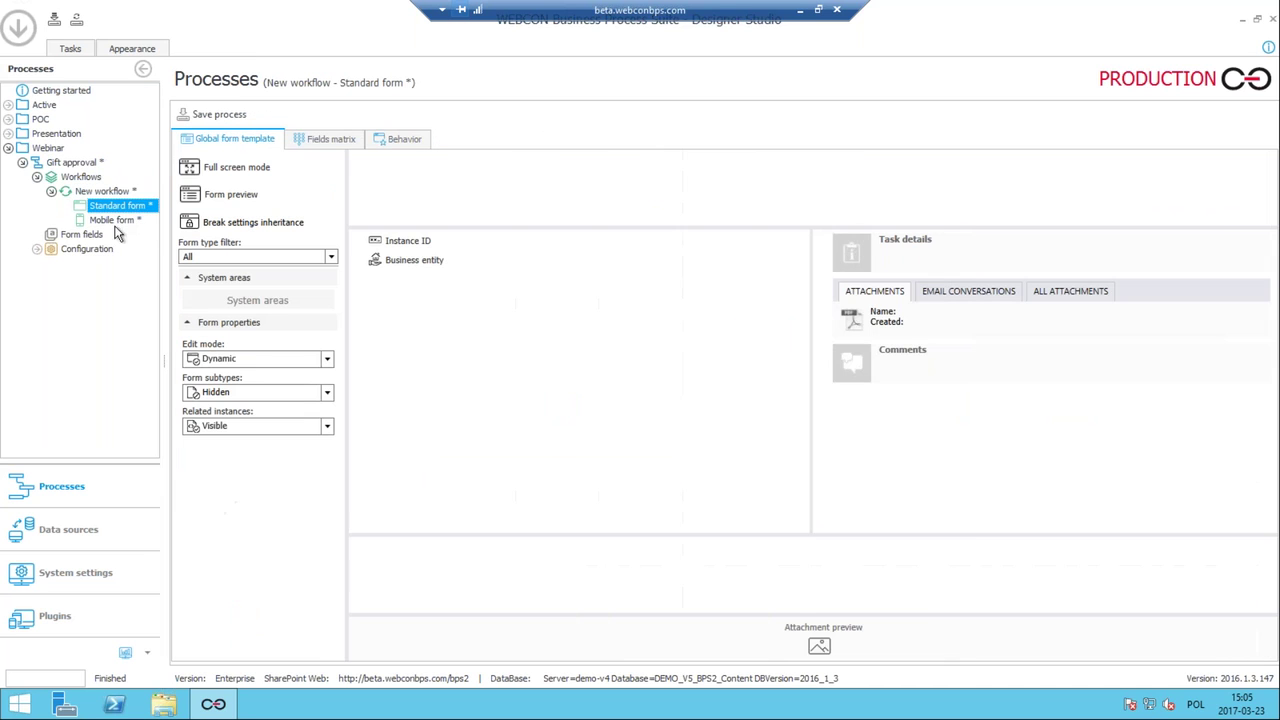
left_click(88, 250)
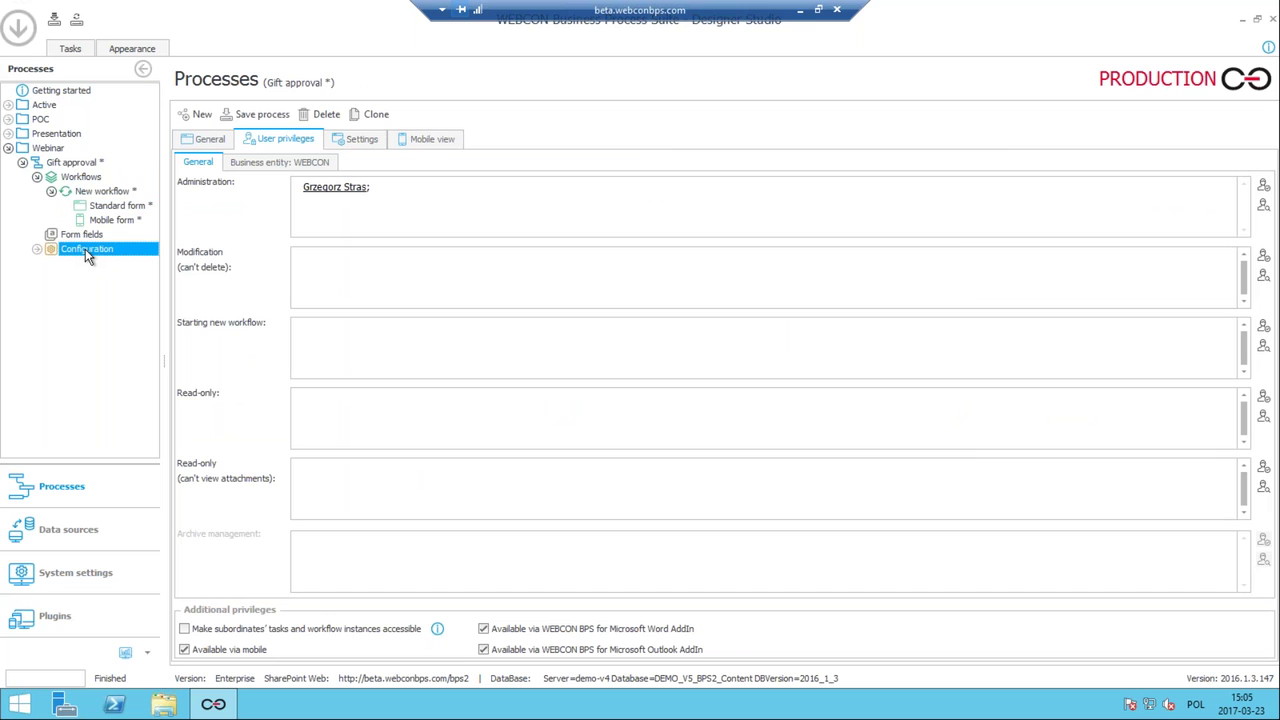
left_click(96, 196)
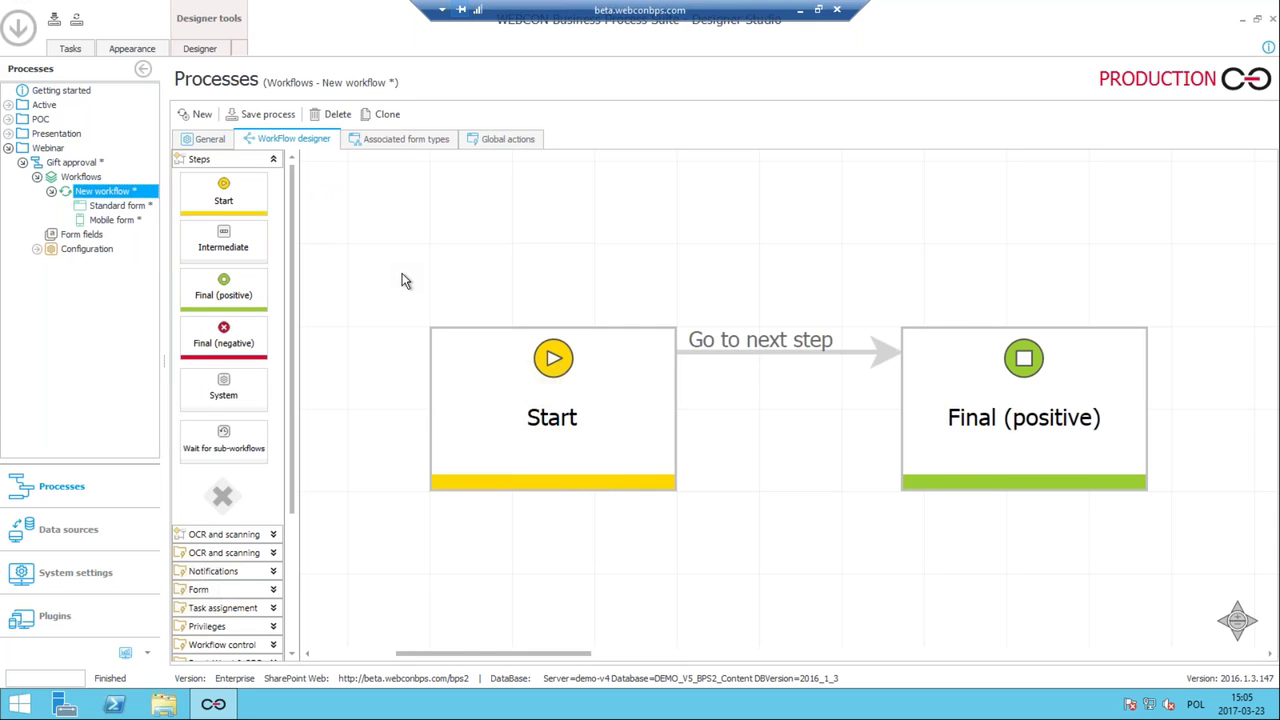
left_click(400, 278)
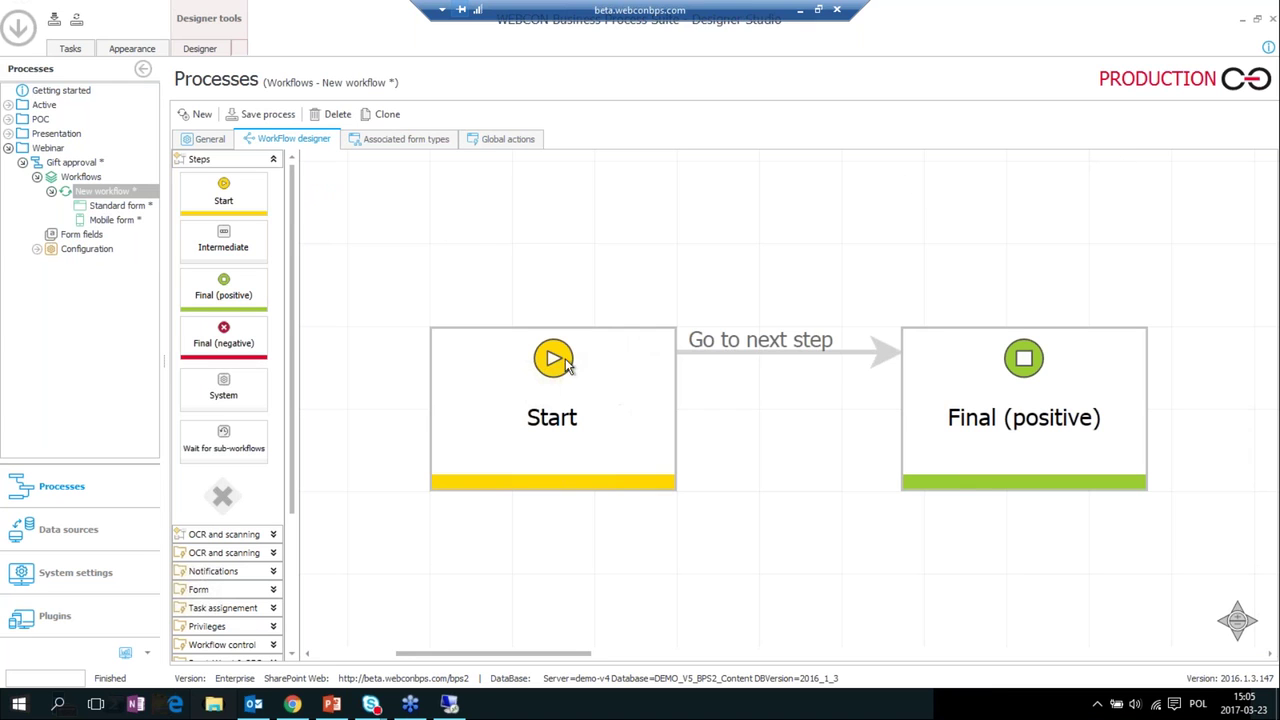
Change the Start step's label to 'Registration'.
left_click(544, 417)
left_click(544, 417)
double_click(516, 416)
type("Registra")
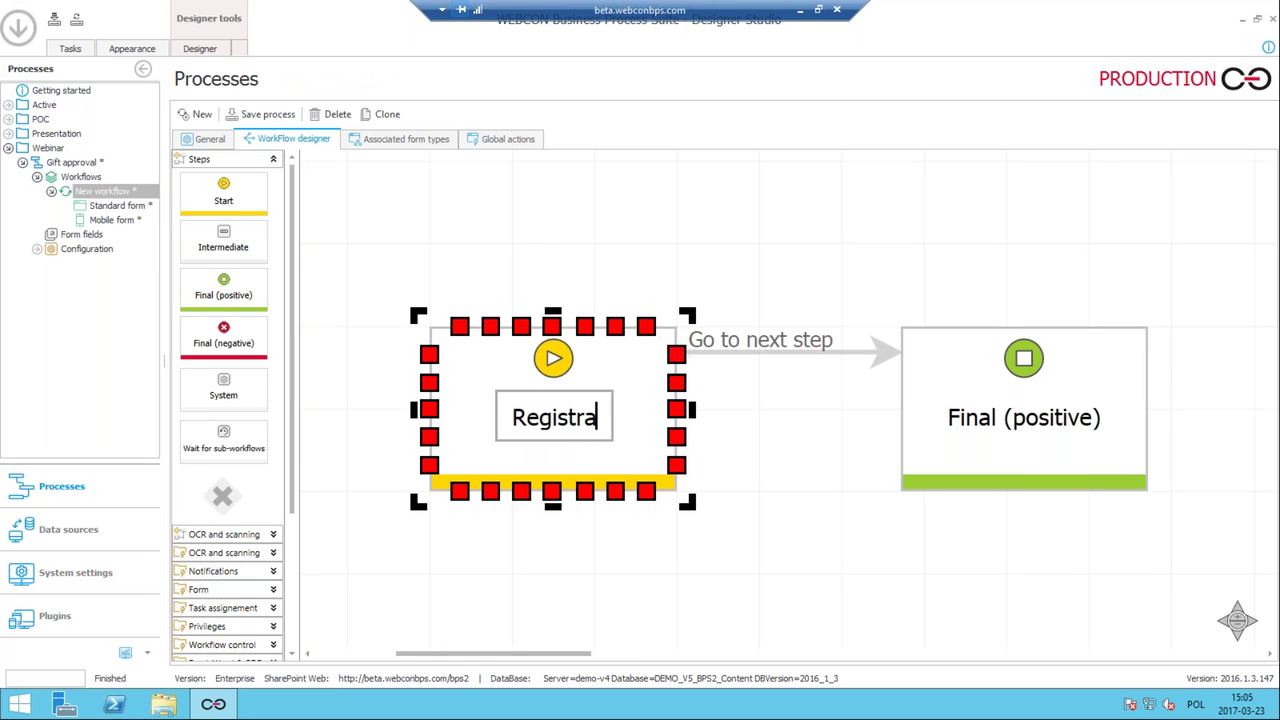
key("BackSpace")
key("BackSpace")
type("-")
key("BackSpace")
type("ration")
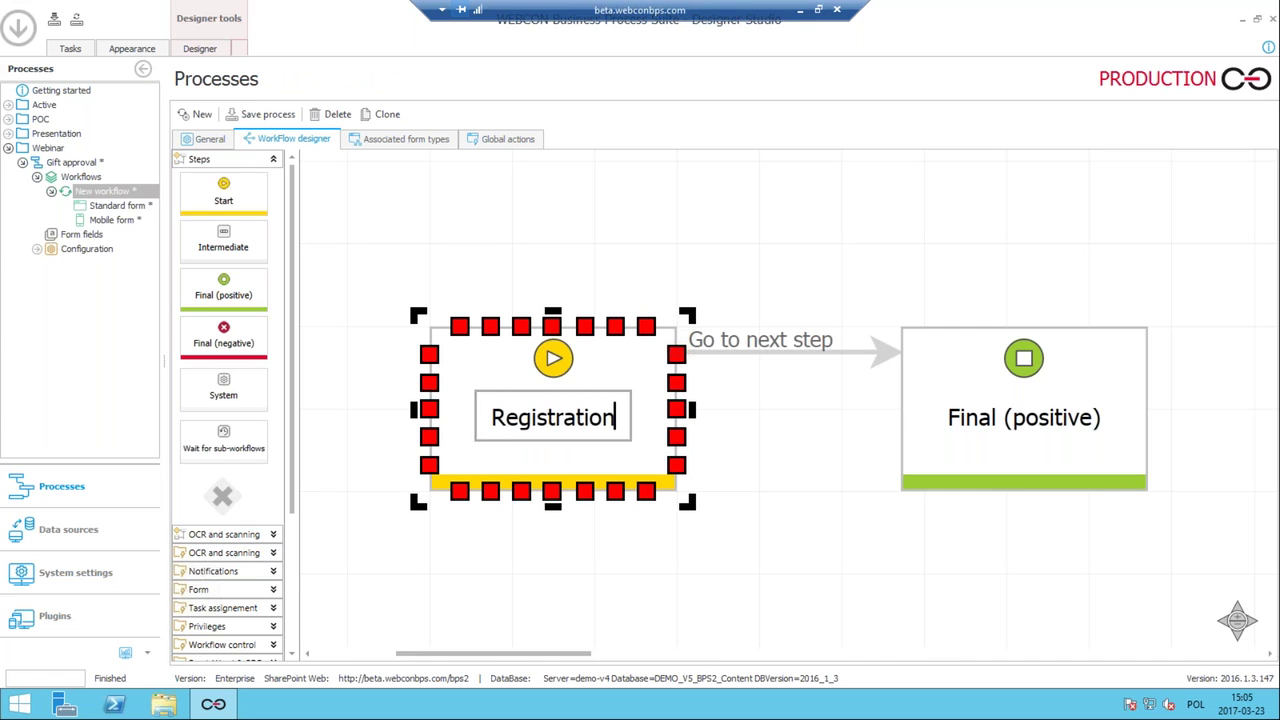
key("Return")
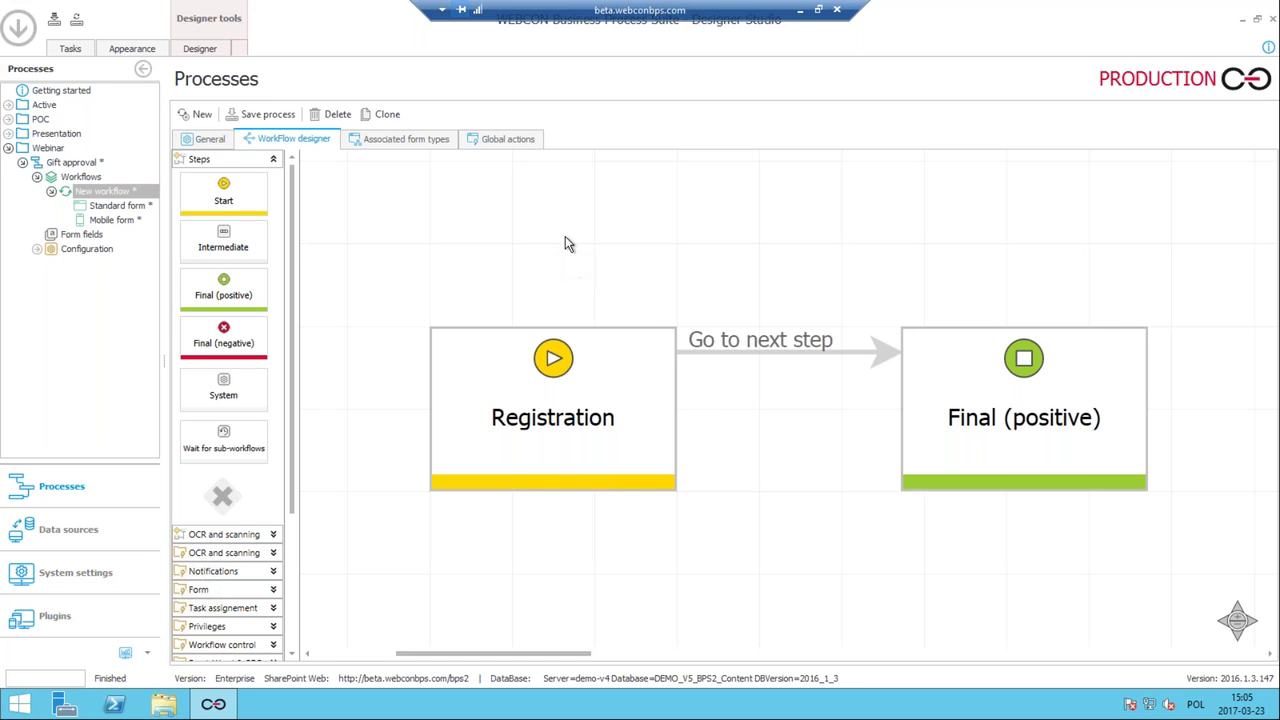
left_click(582, 352)
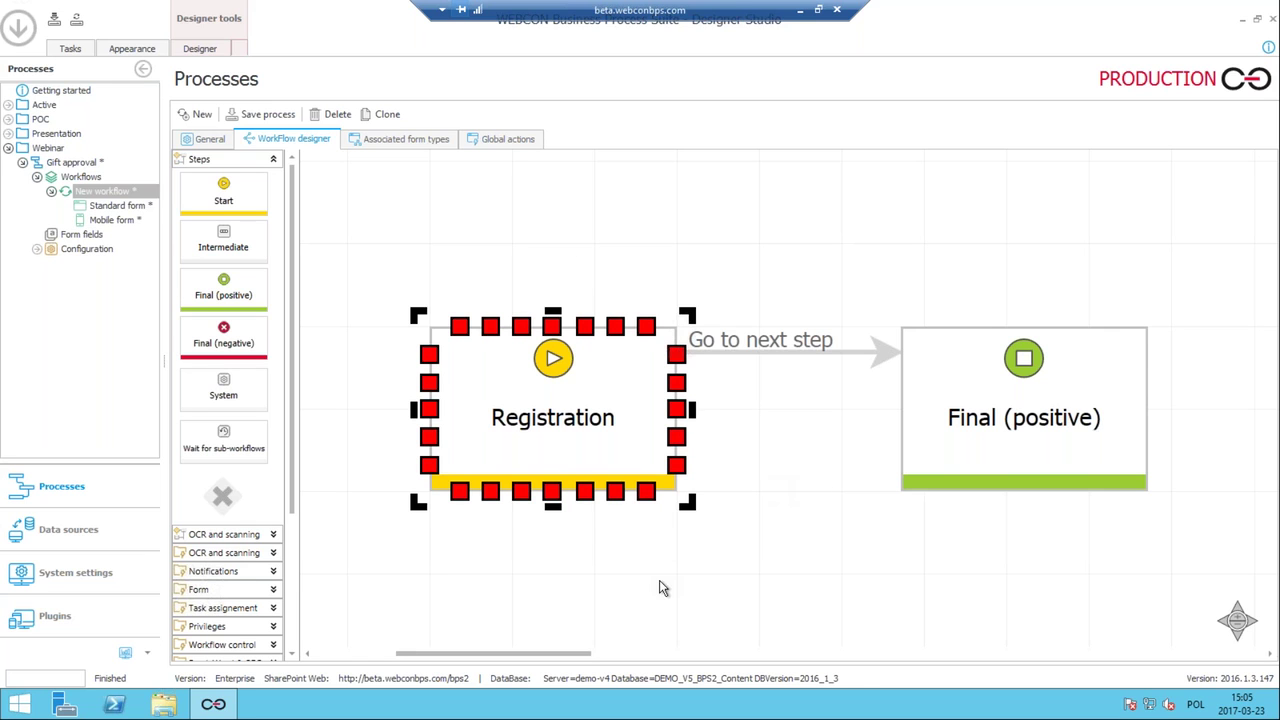
left_click(490, 248)
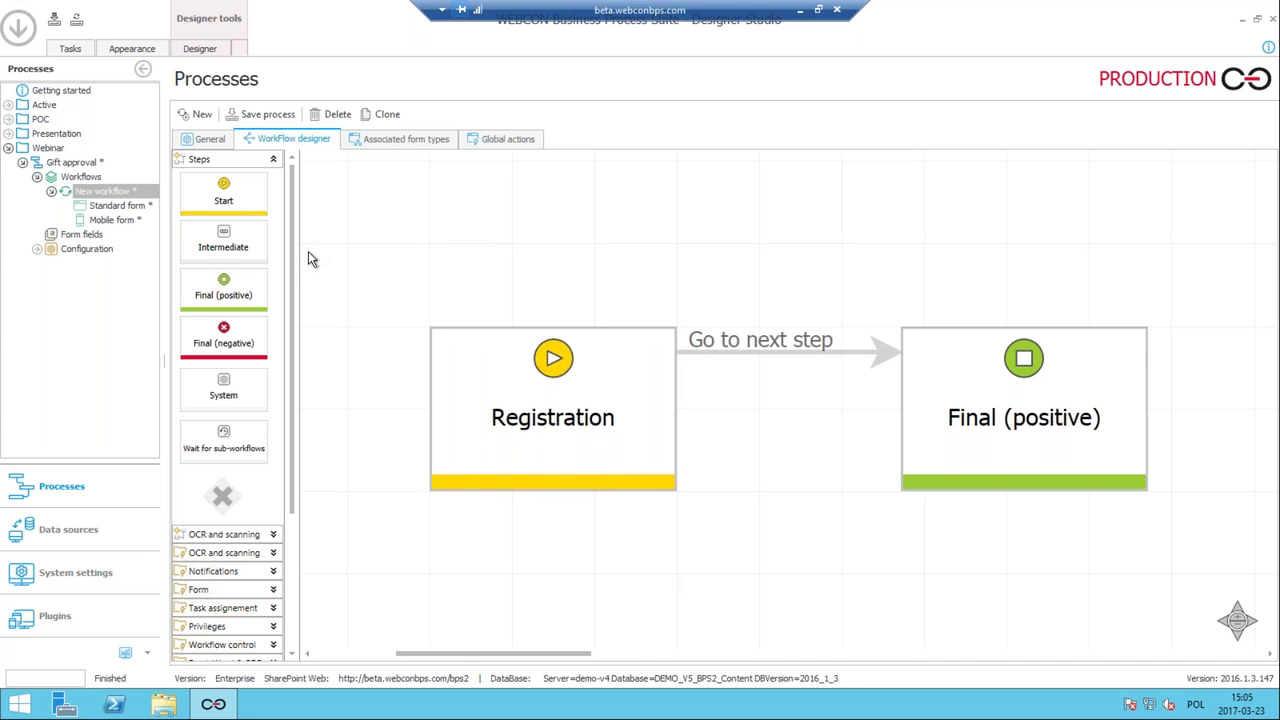
Add an intermediate step to the diagram between Registration and Final (positive).
left_click_drag(231, 236, 762, 199)
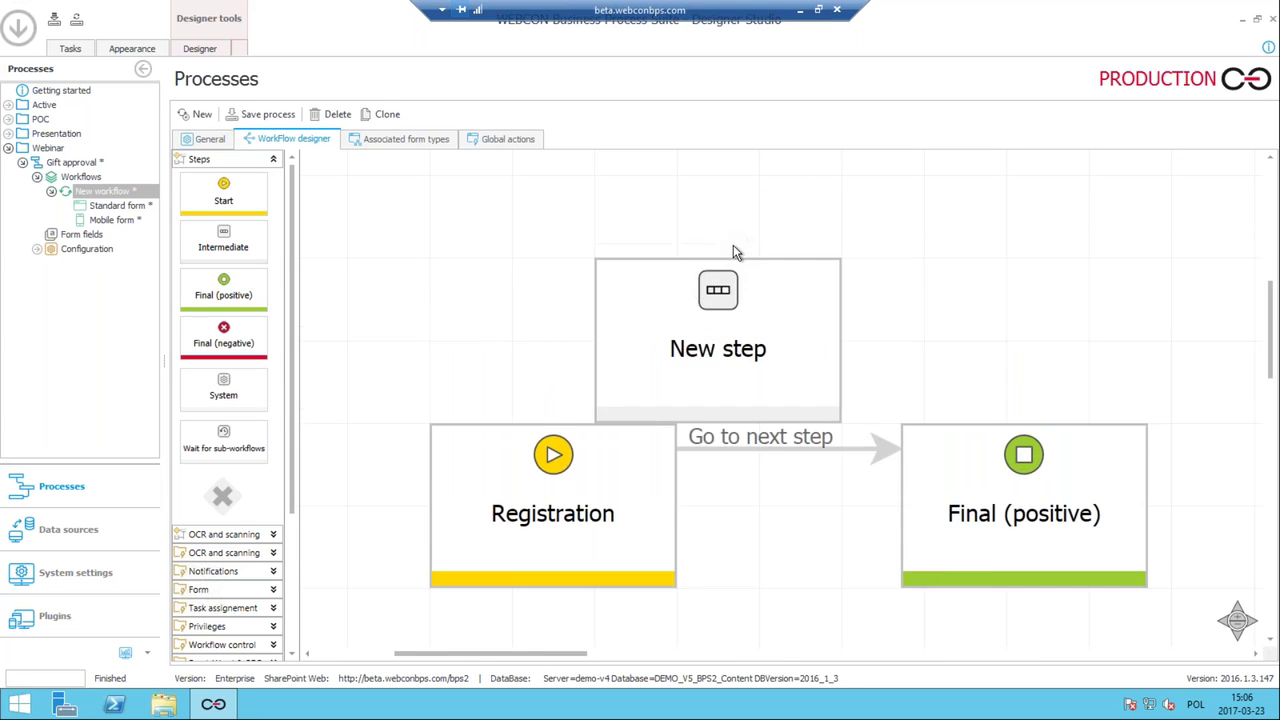
left_click_drag(641, 372, 524, 385)
left_click(691, 286)
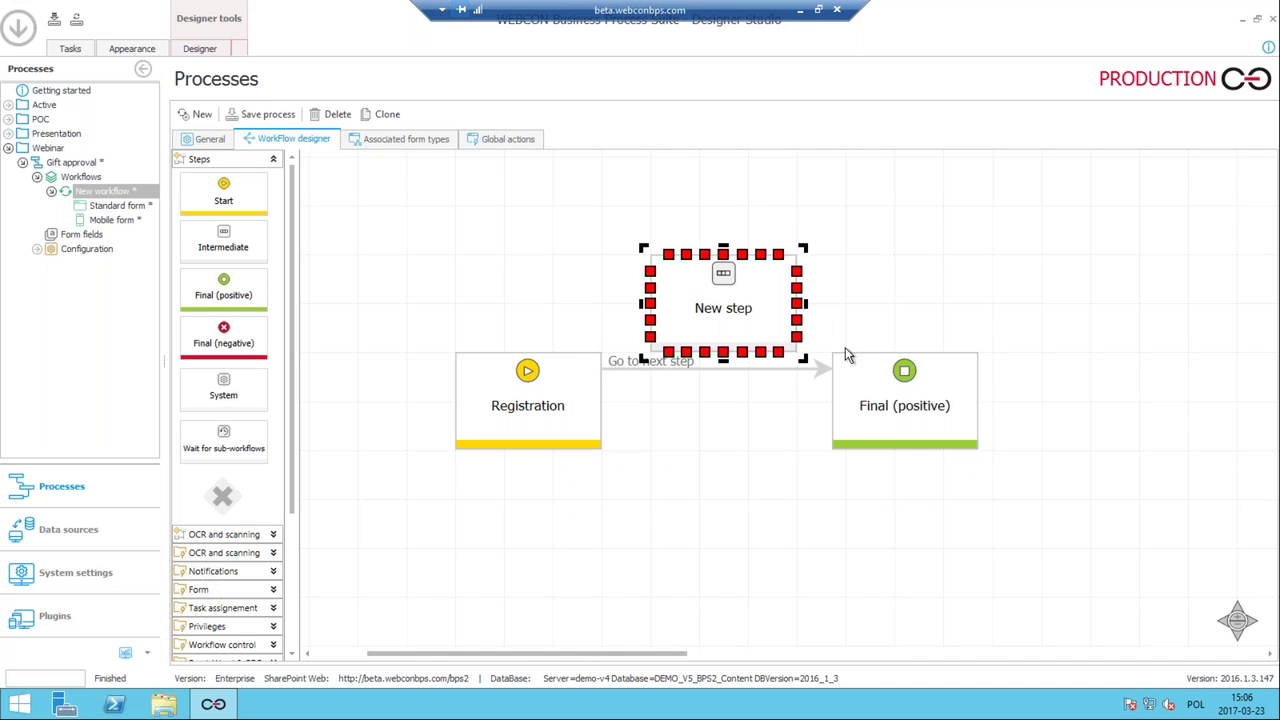
left_click(882, 300)
left_click(720, 328)
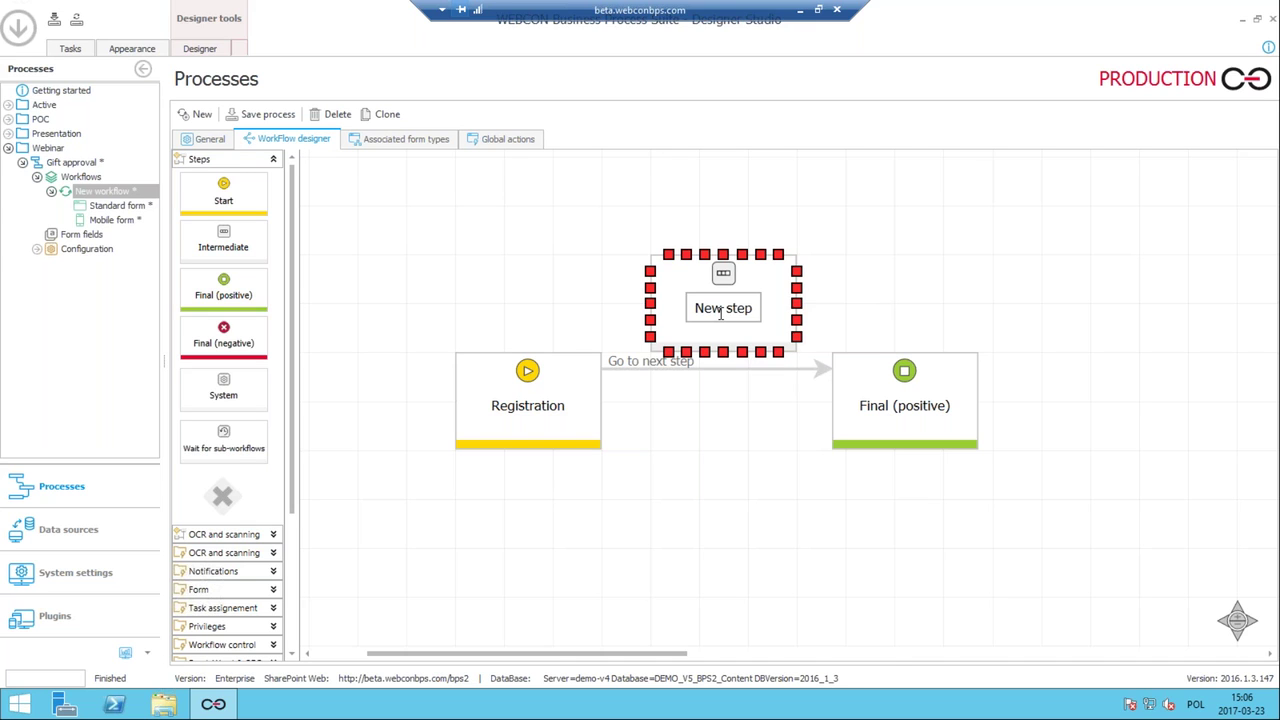
left_click(1100, 466)
left_click(963, 388)
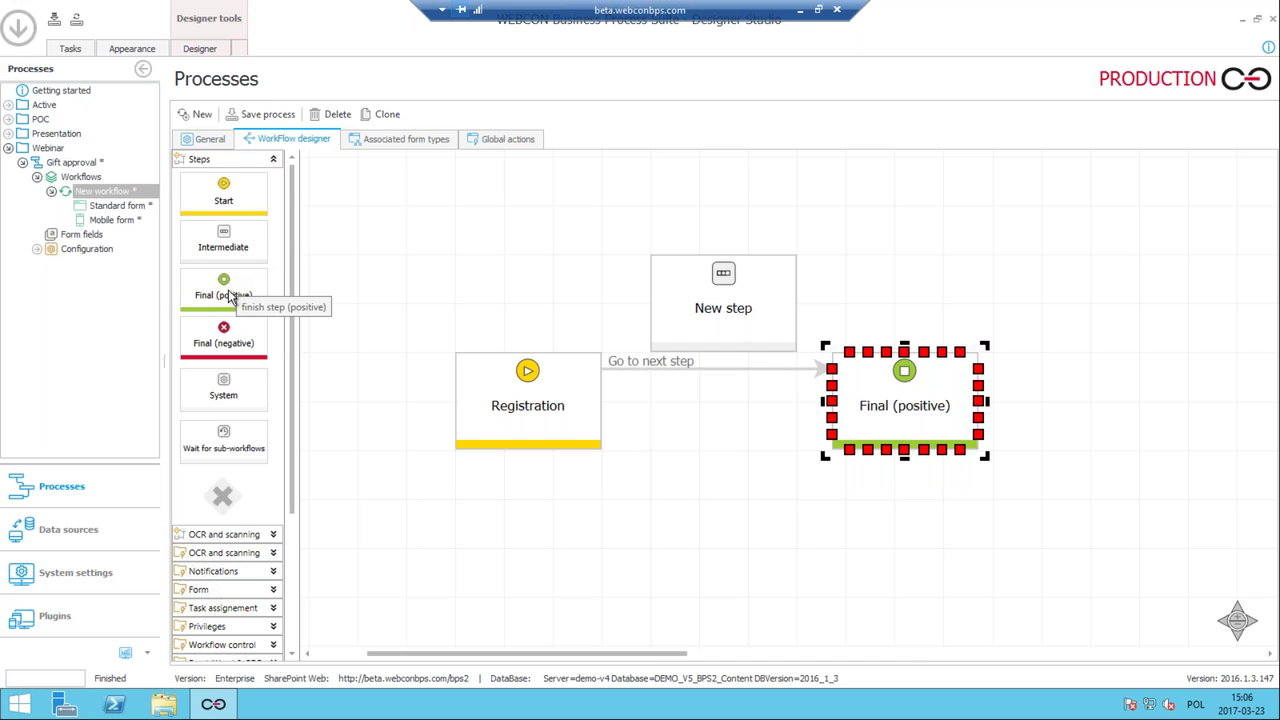
Reroute Registration's arrow to the new step and line the steps up in a row.
left_click(487, 376)
left_click_drag(488, 377, 439, 329)
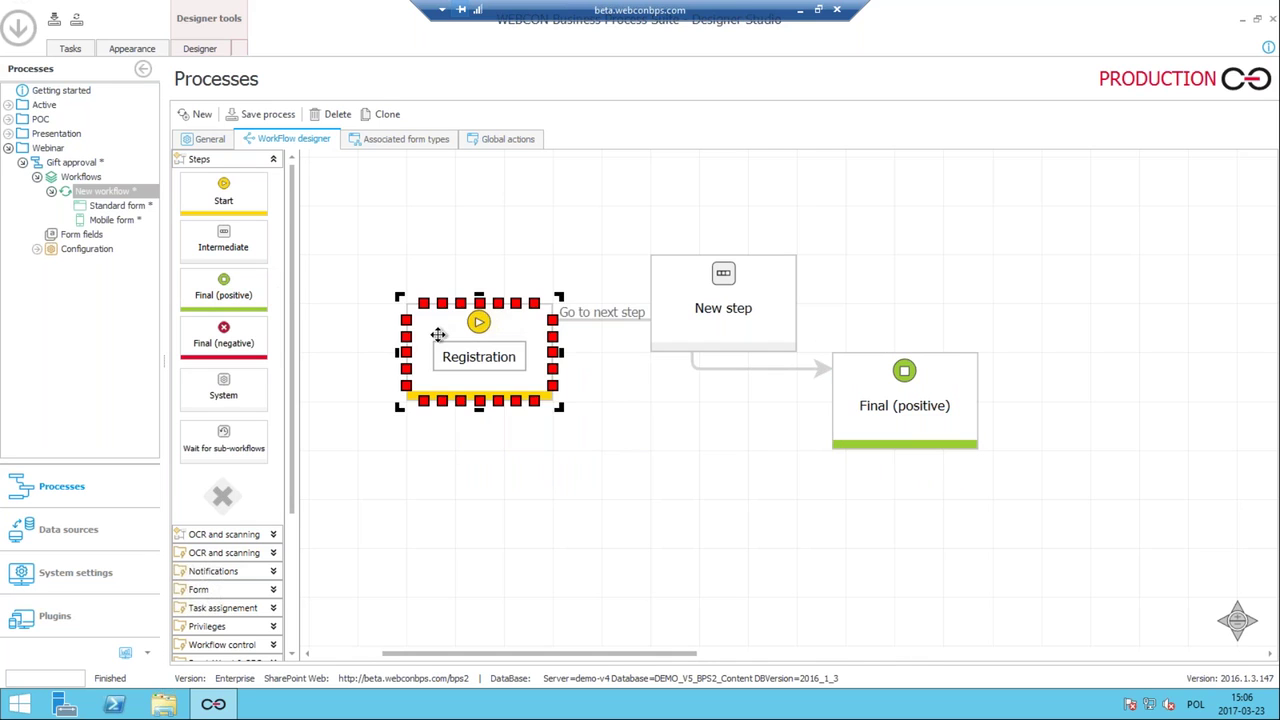
left_click_drag(824, 375, 652, 307)
left_click_drag(555, 322, 553, 352)
mouse_move(673, 316)
left_mouse_down()
mouse_move(675, 358)
mouse_move(652, 307)
left_mouse_up()
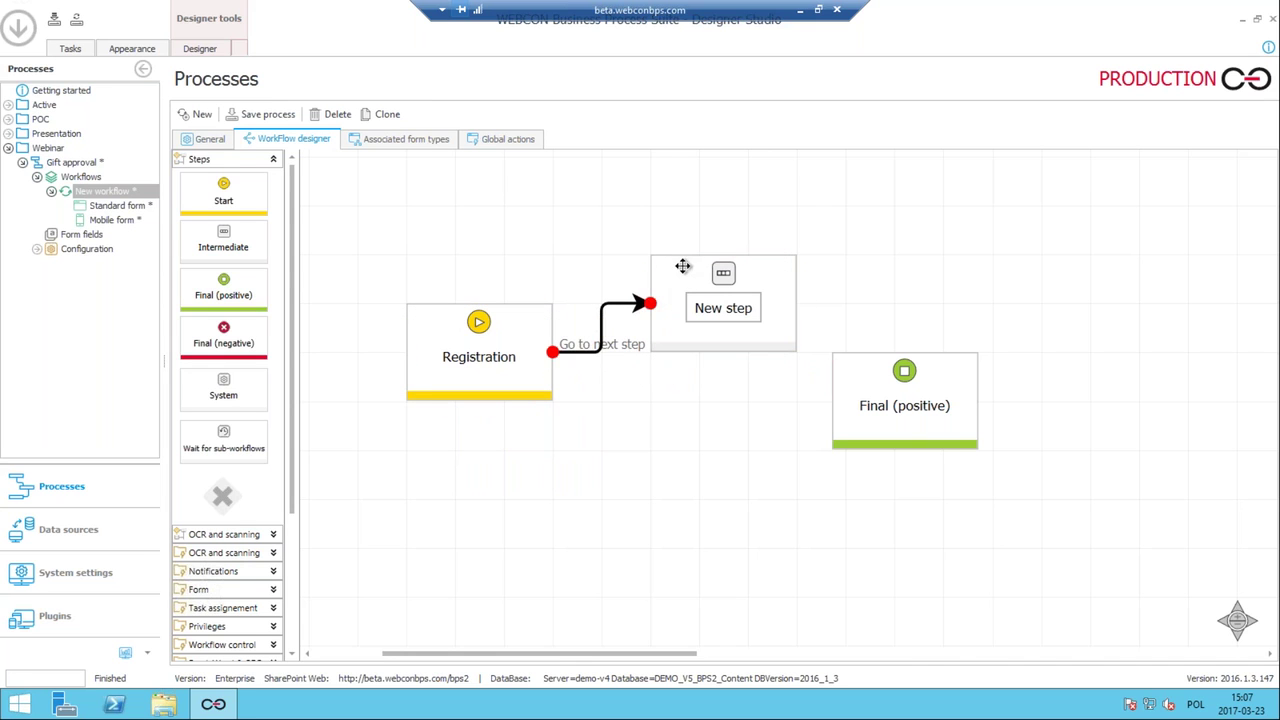
left_click(685, 265)
left_click_drag(688, 305, 688, 353)
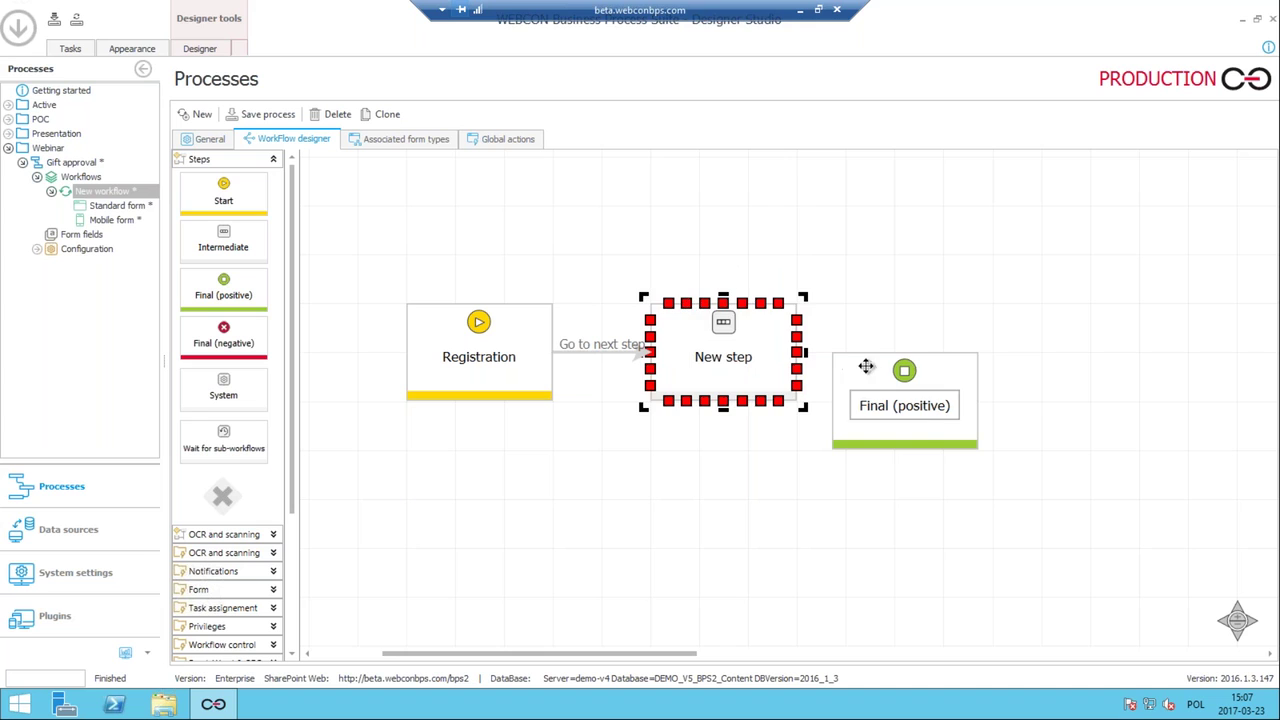
left_click_drag(858, 364, 970, 316)
Rename the new intermediate step to 'Manager approval'.
left_click(750, 352)
key("ctrl+a")
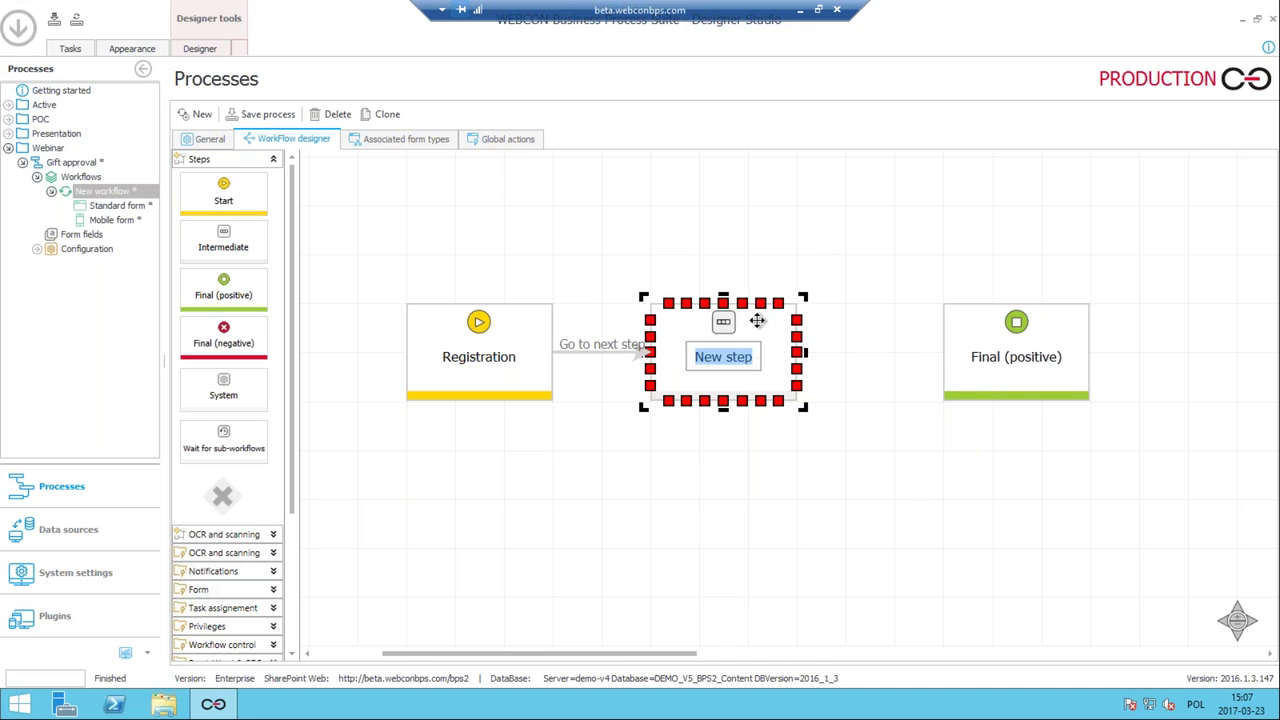
type("Manager approval")
key("Return")
left_click(744, 474)
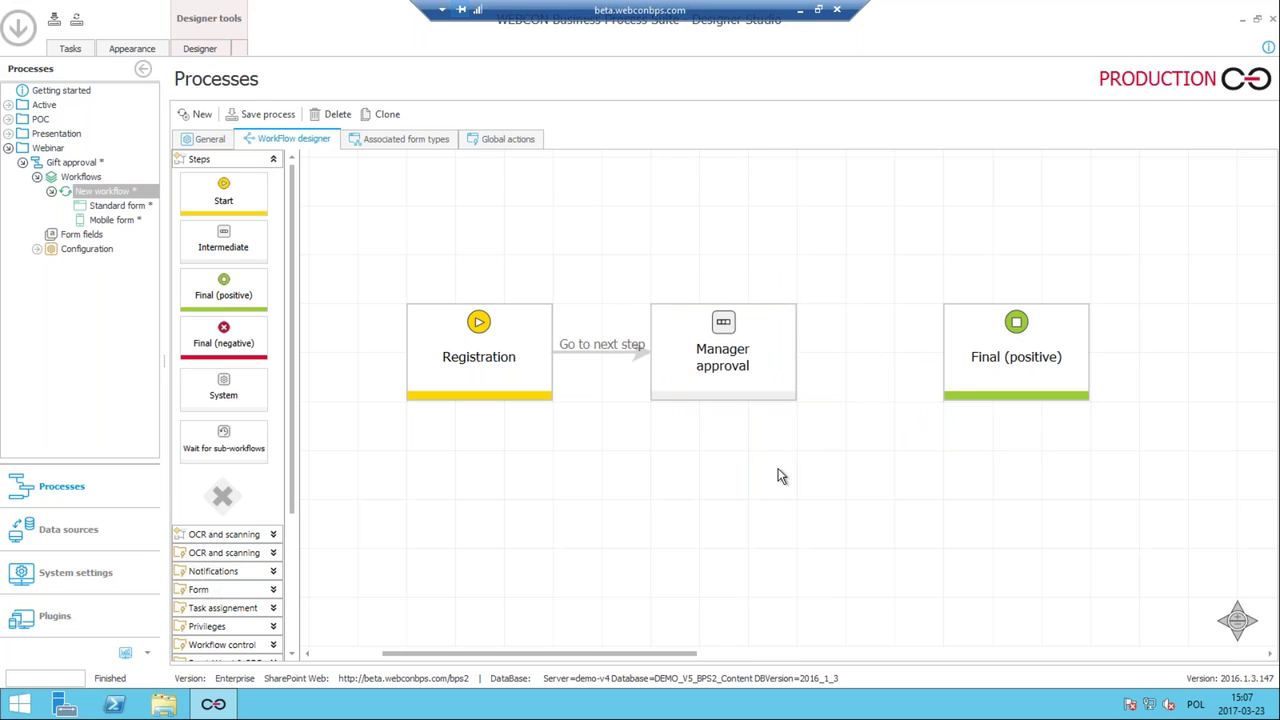
Connect Manager approval to Final (positive) and add a Final (negative) step below it.
left_click(712, 400)
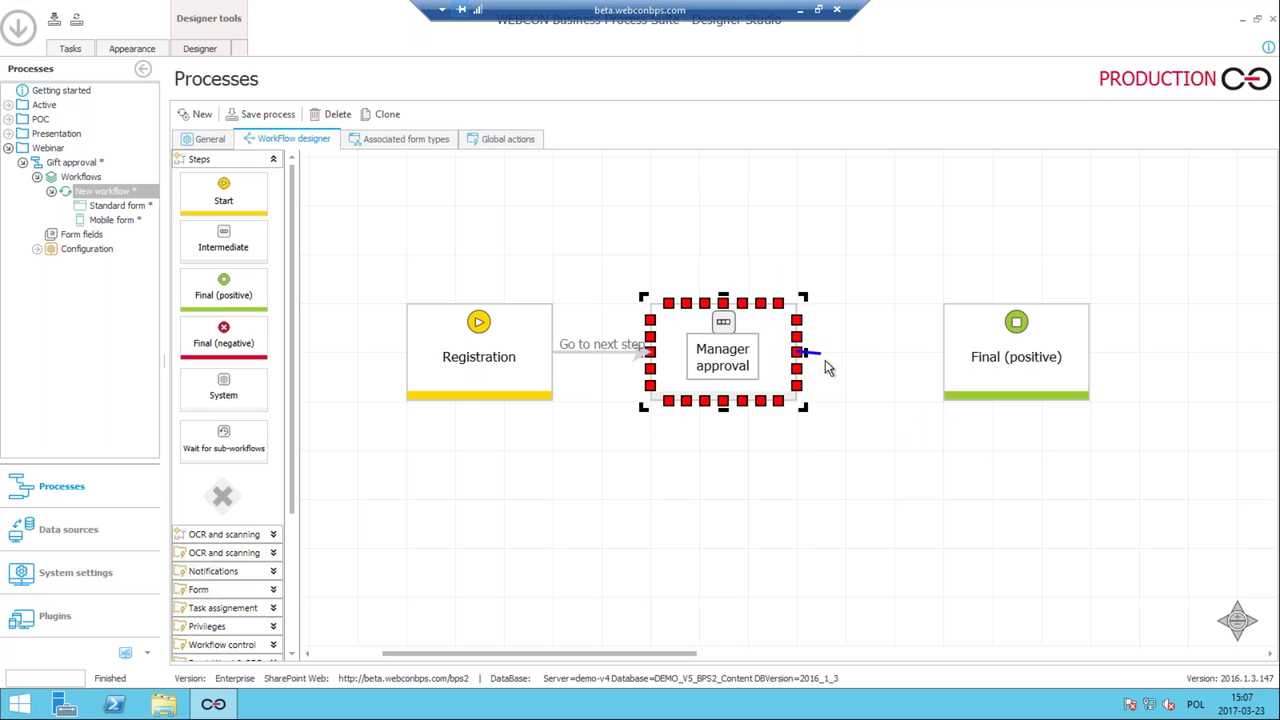
left_click(790, 353)
left_click_drag(790, 353, 950, 362)
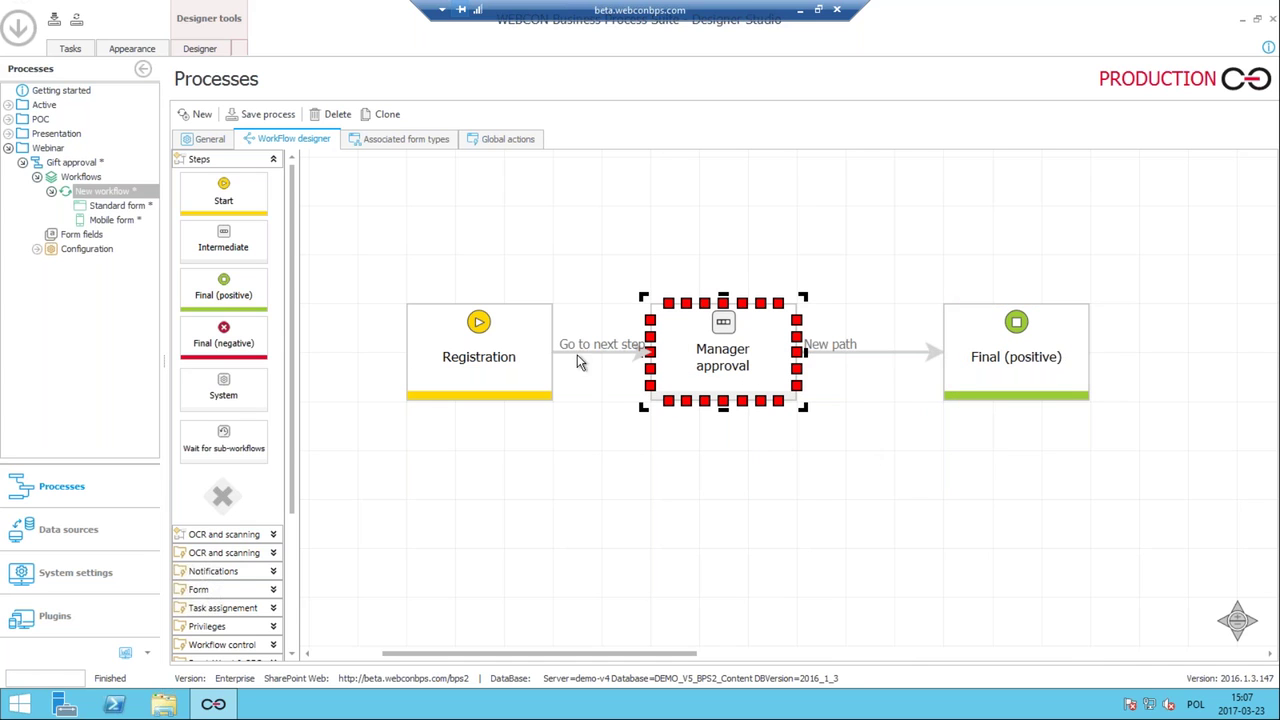
left_click_drag(233, 330, 958, 468)
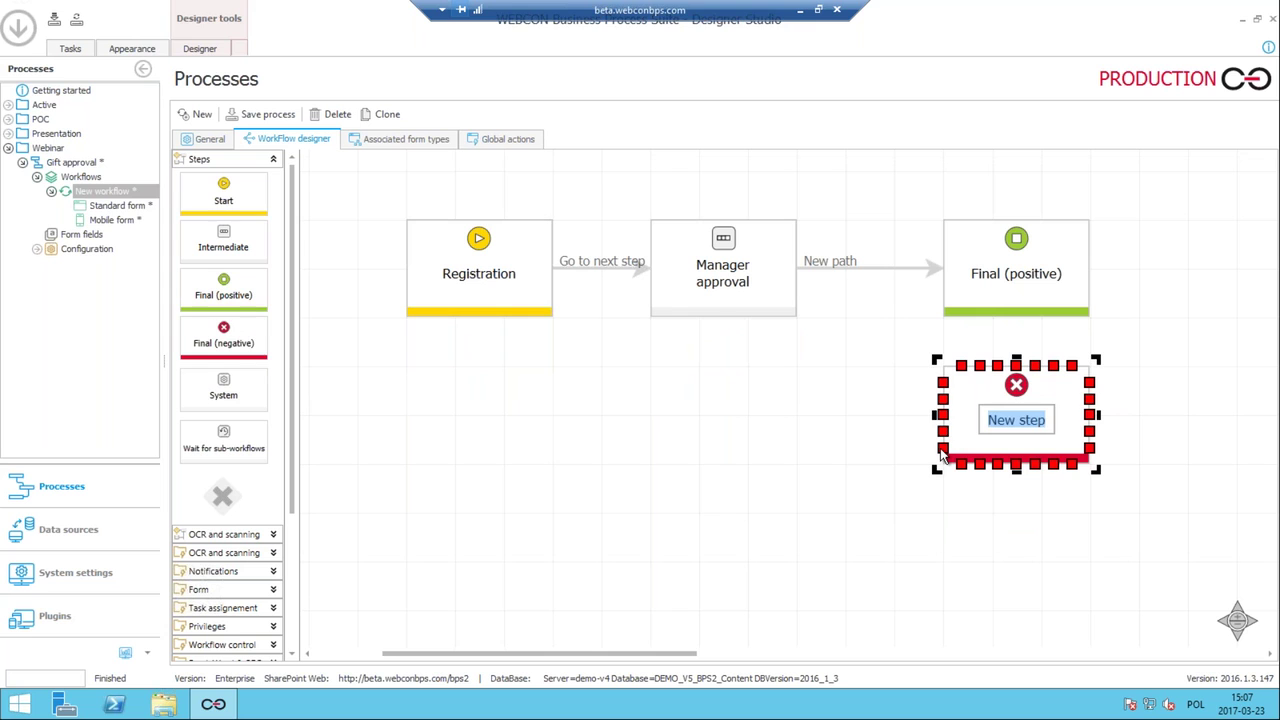
Rename the final steps to 'Rejected' and 'Approved'.
type("Rejected")
key("Return")
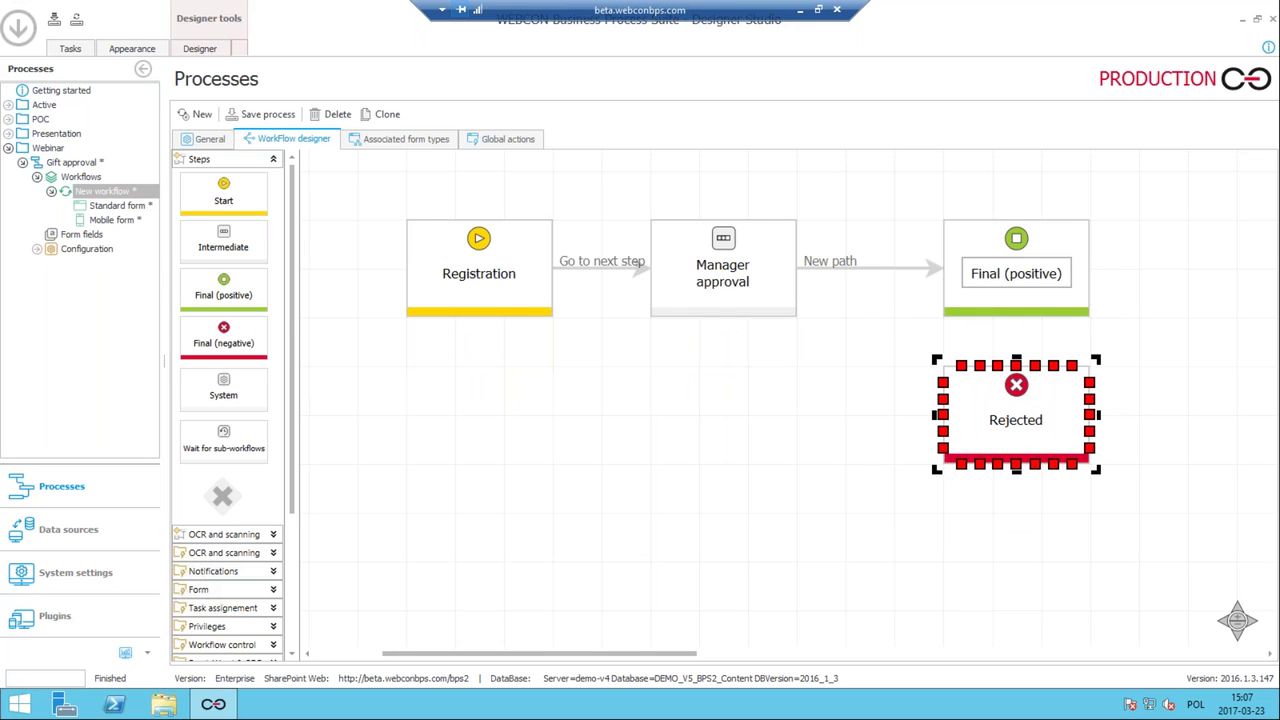
left_click(1050, 272)
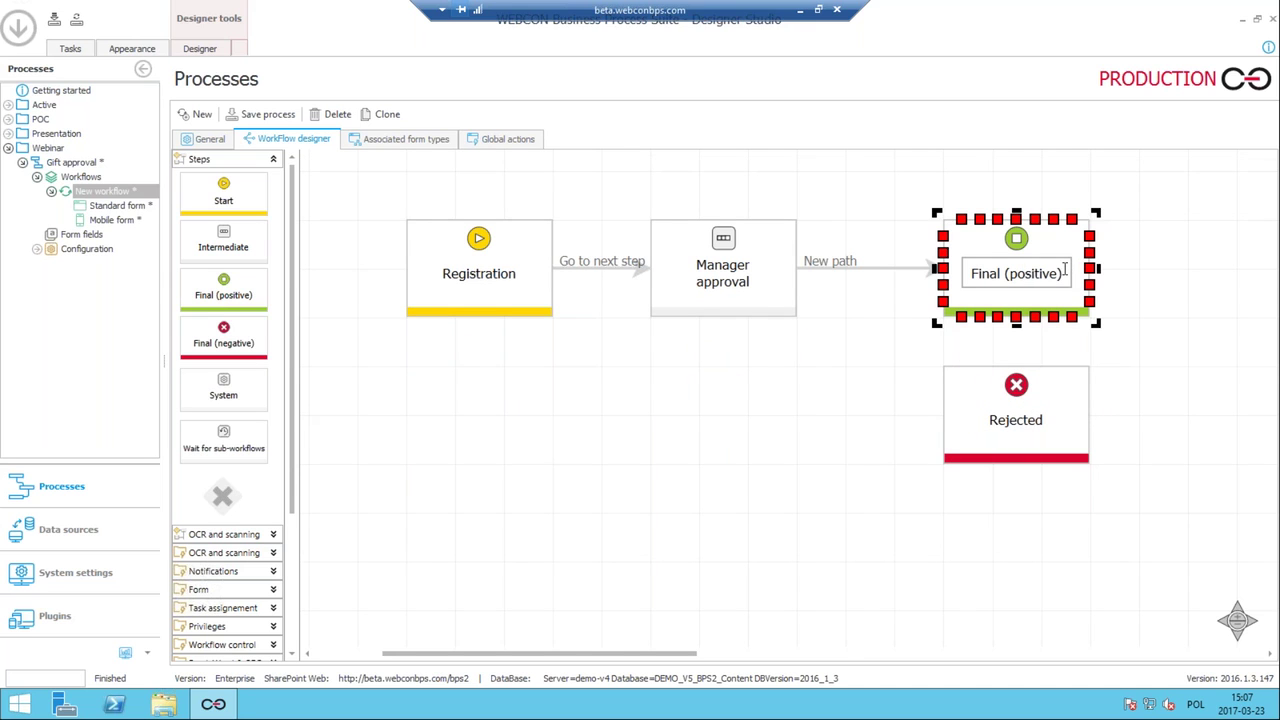
key("ctrl+a")
type("Approved")
key("Return")
Draw a path from Manager approval to the Rejected step.
left_click(792, 312)
left_click(840, 266)
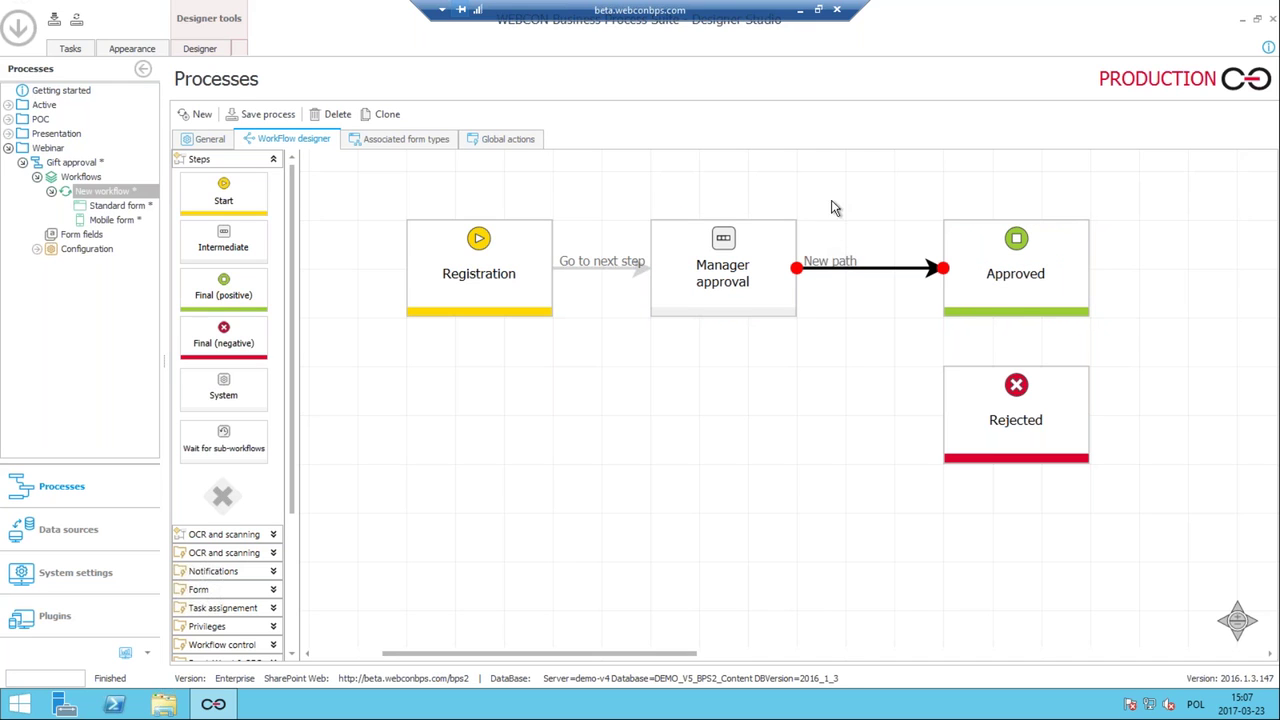
left_click(836, 252)
left_click(806, 383)
left_click(829, 262)
left_click(792, 320)
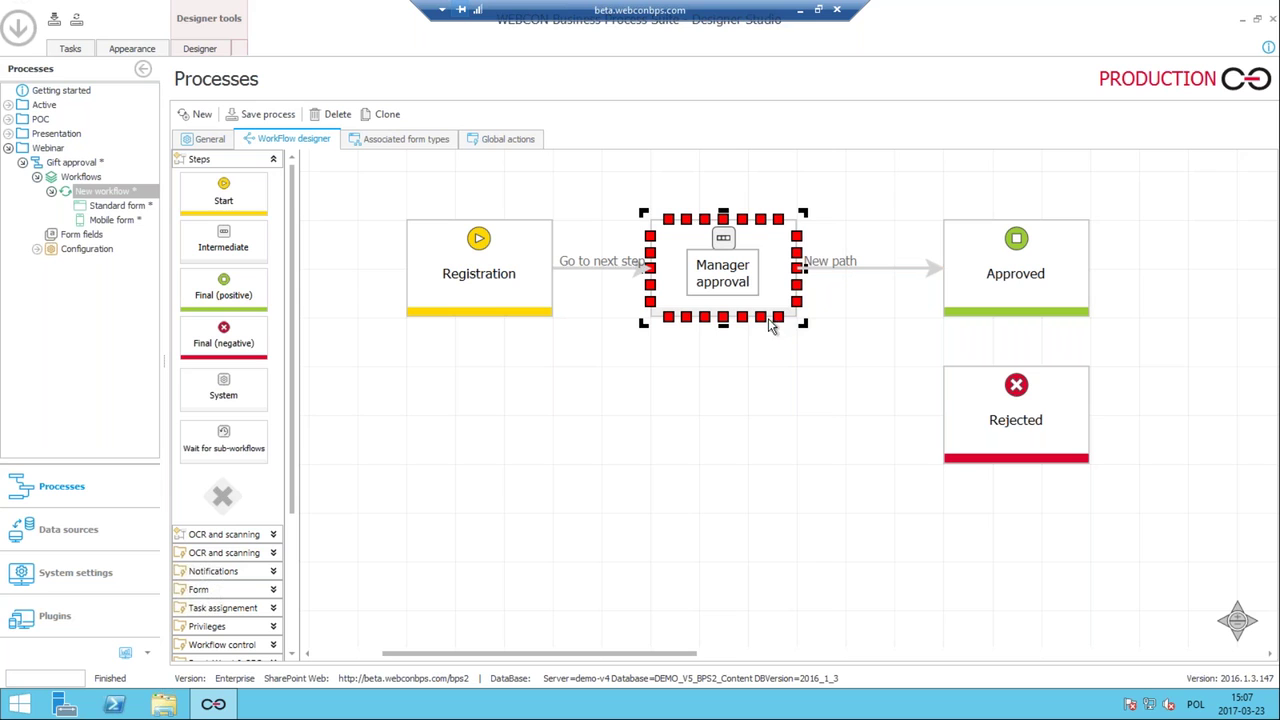
left_click_drag(800, 301, 945, 385)
Label Manager approval's paths 'Reject' and 'Approve'.
double_click(832, 295)
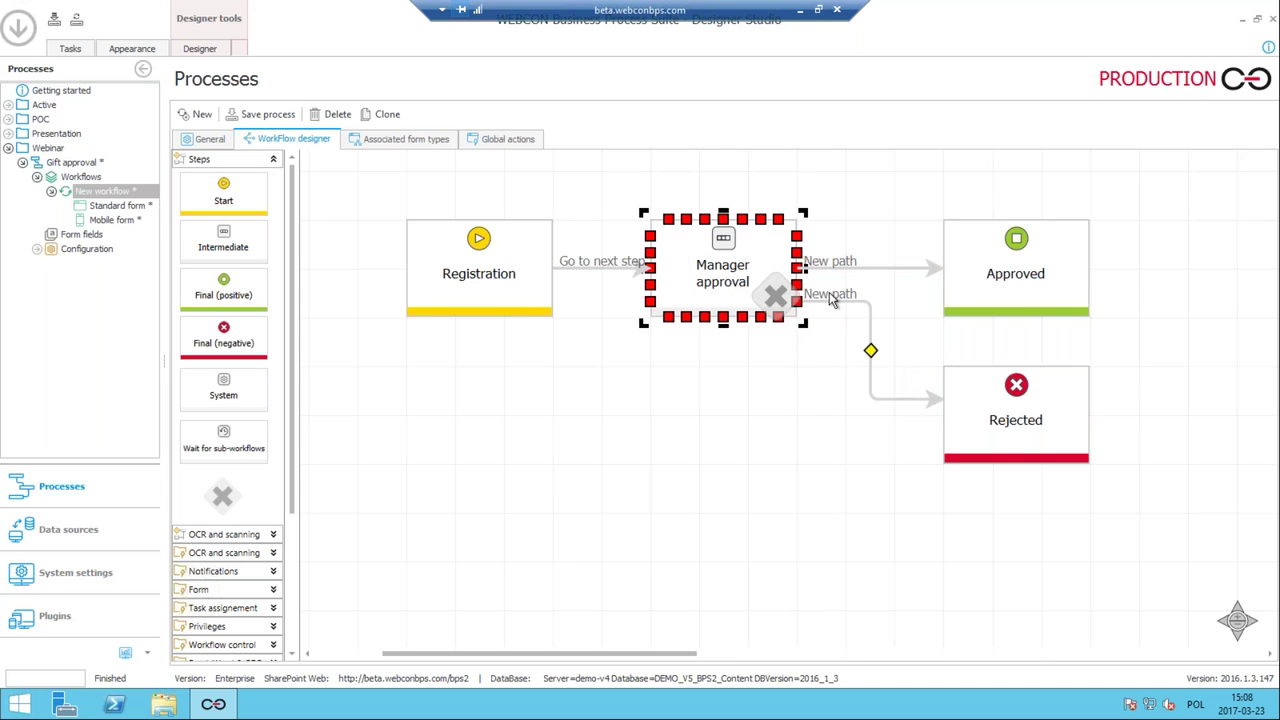
key("ctrl+a")
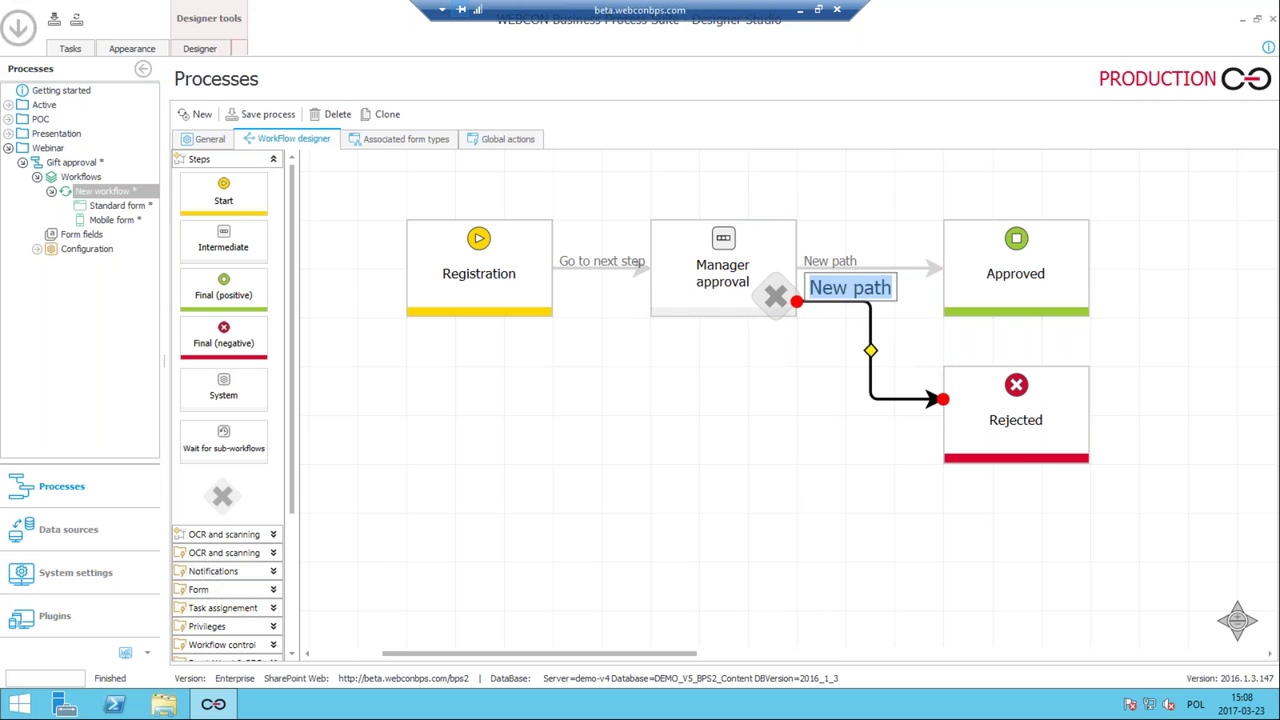
type("Reject")
double_click(848, 256)
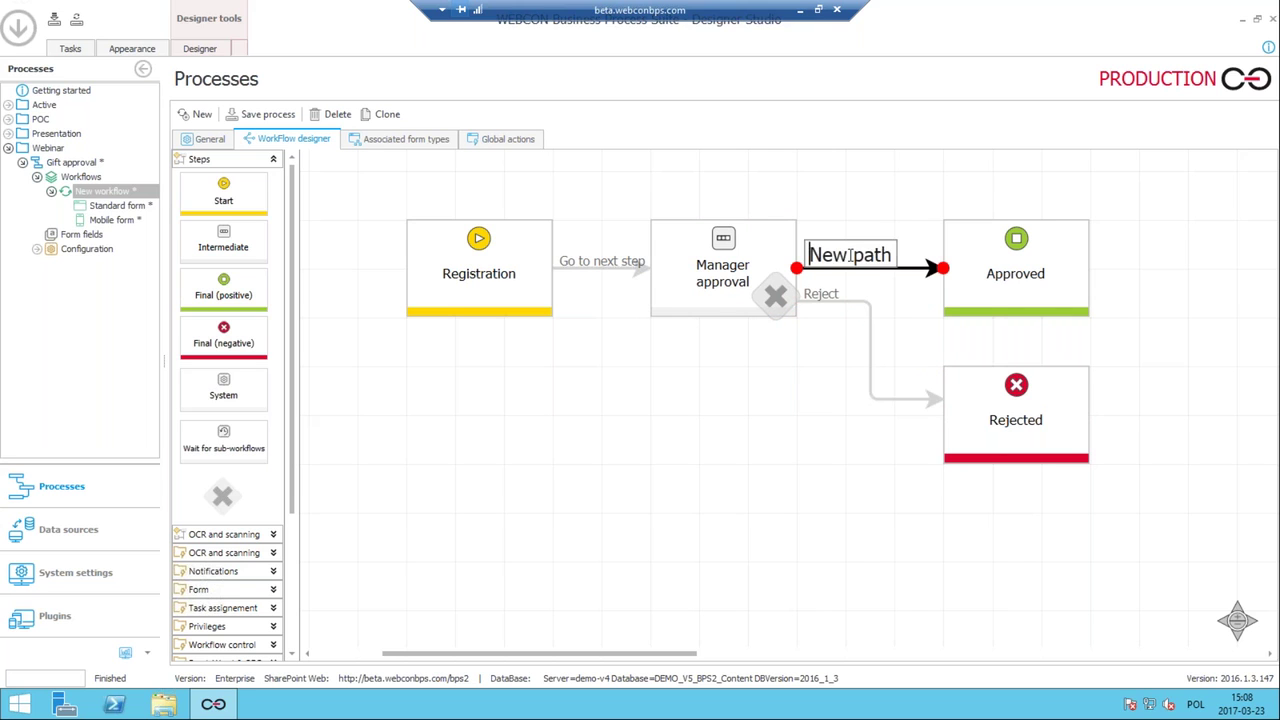
key("ctrl+a")
type("A")
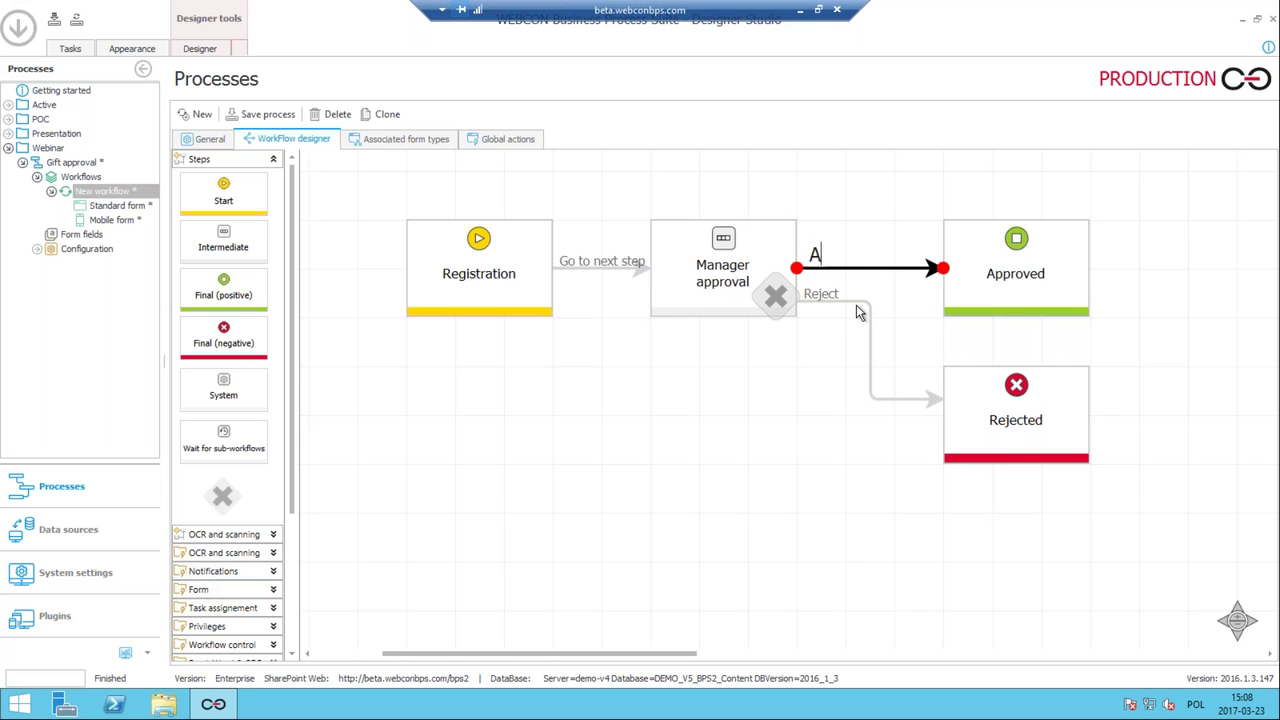
type("pprove")
left_click(797, 364)
Rename Registration's 'Go to next step' path to 'Register'.
left_click(789, 310)
left_click(477, 254)
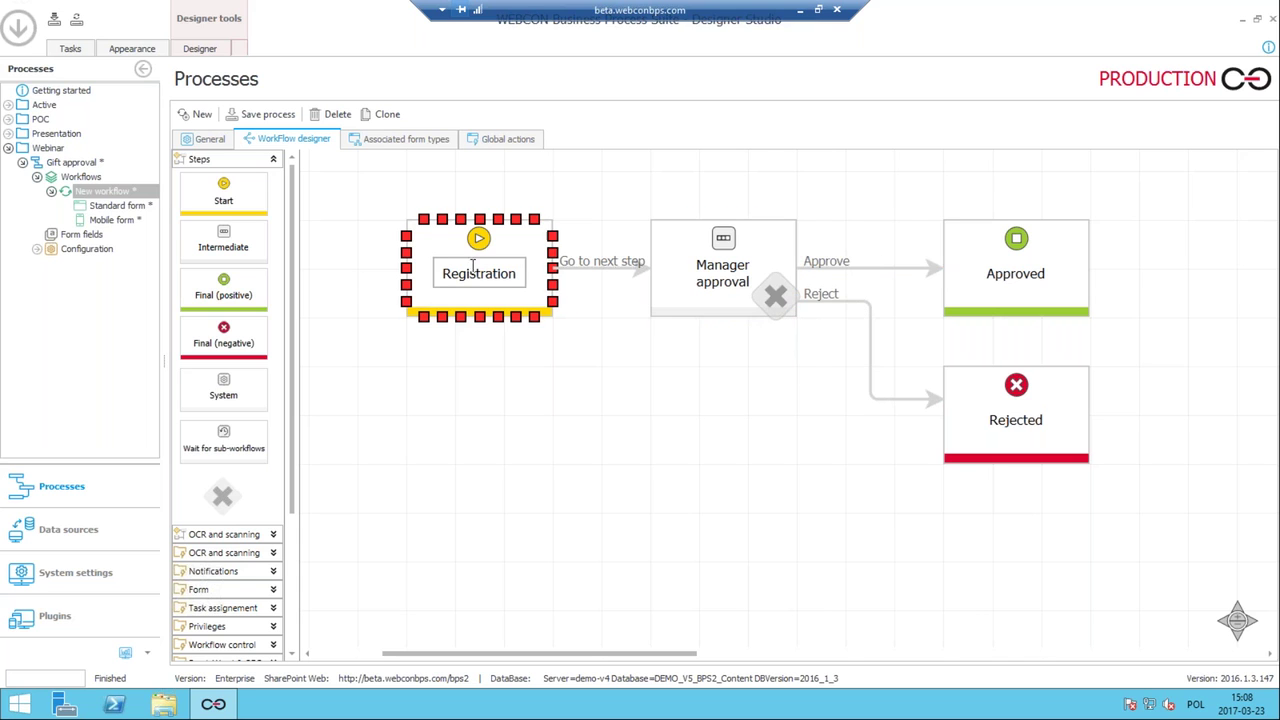
left_click(460, 245)
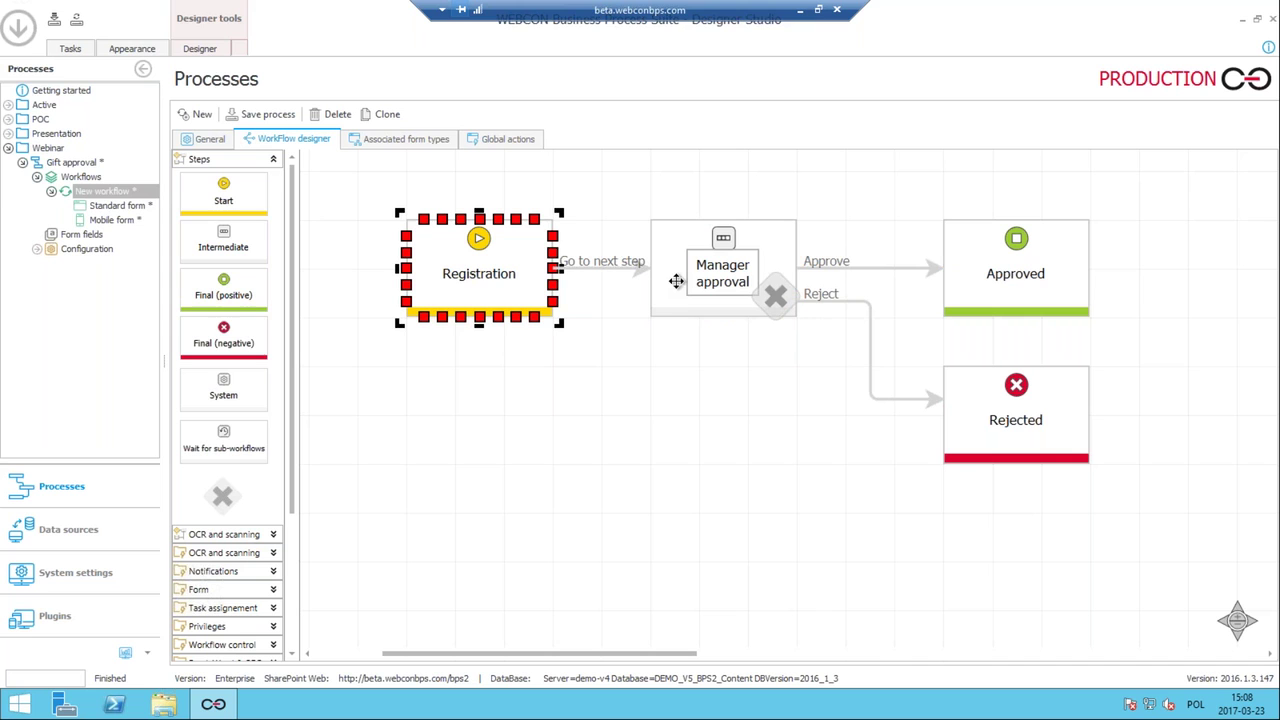
double_click(605, 258)
key("ctrl+a")
type("Regis")
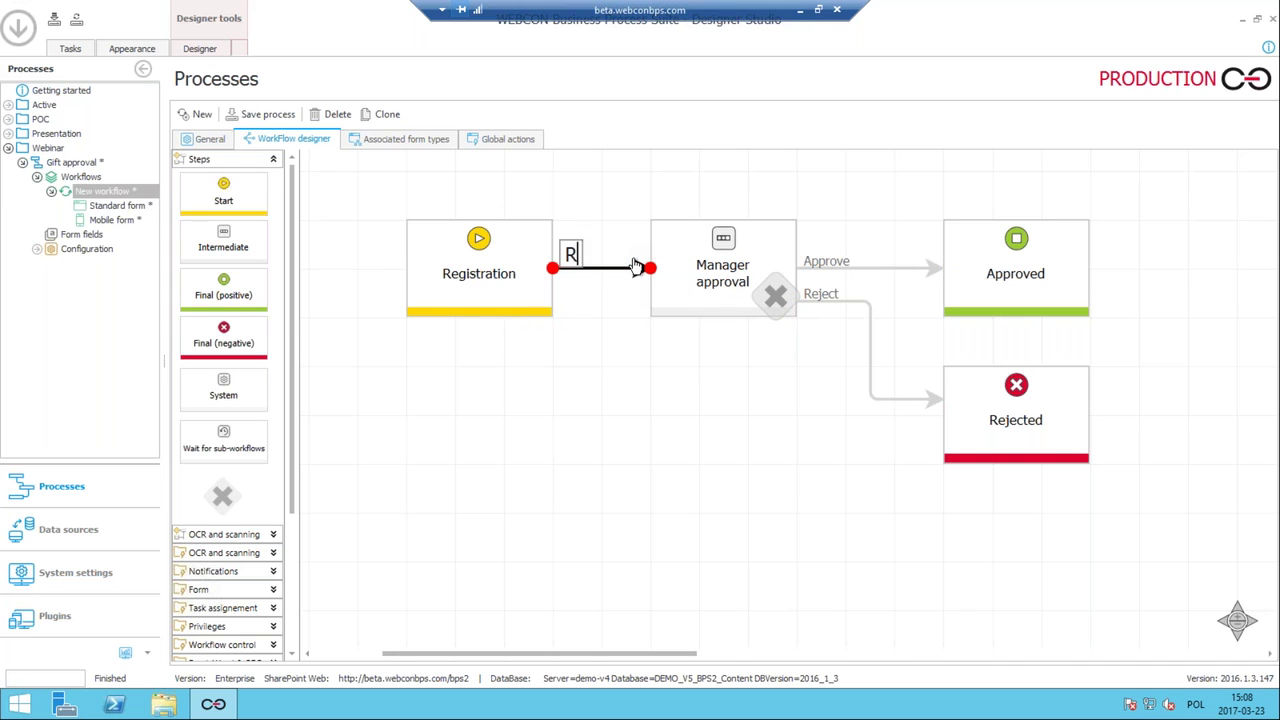
key("BackSpace")
type("ster")
key("Return")
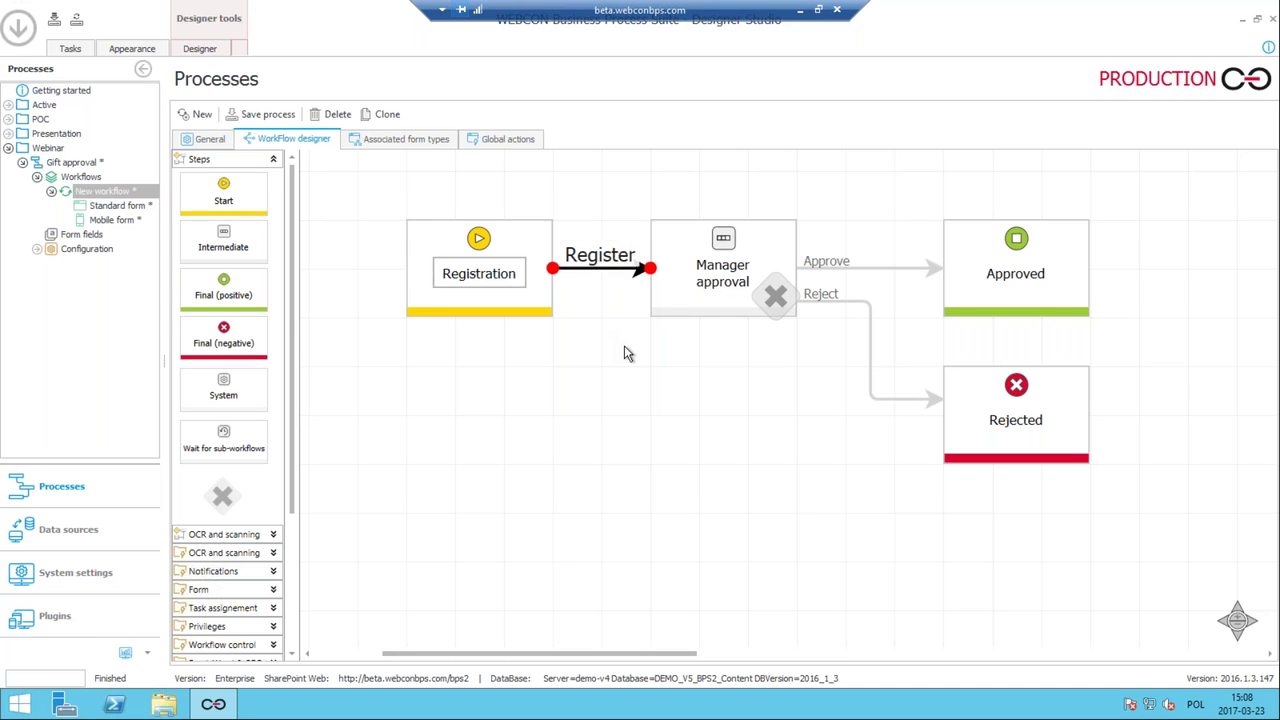
left_click(624, 345)
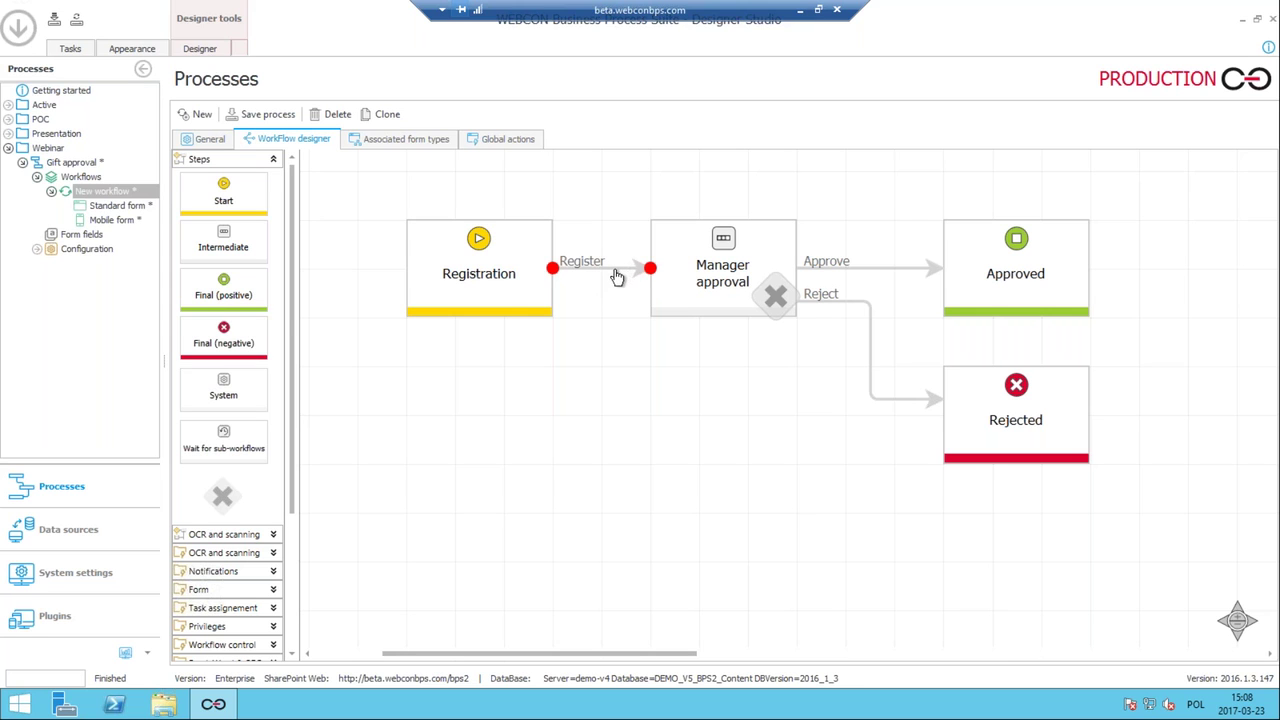
left_click(617, 277)
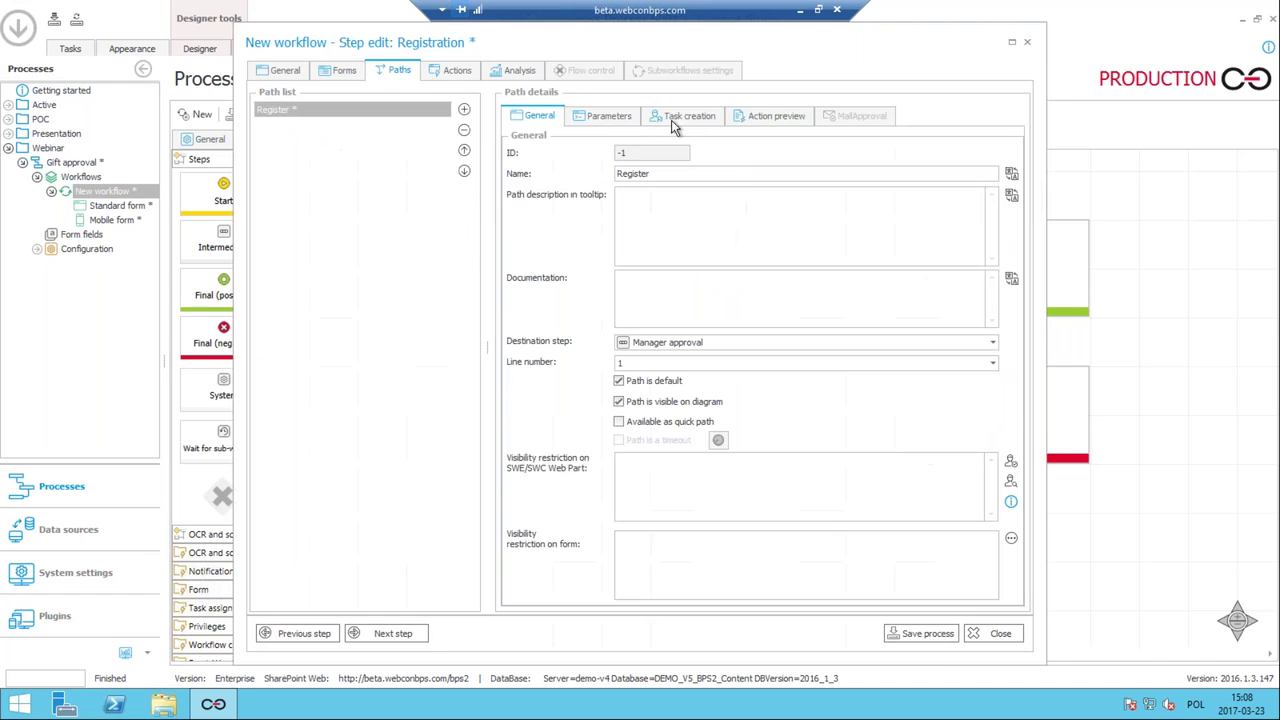
Make the Register path assign its task to the superior and always to a specified user, then save.
left_click(690, 116)
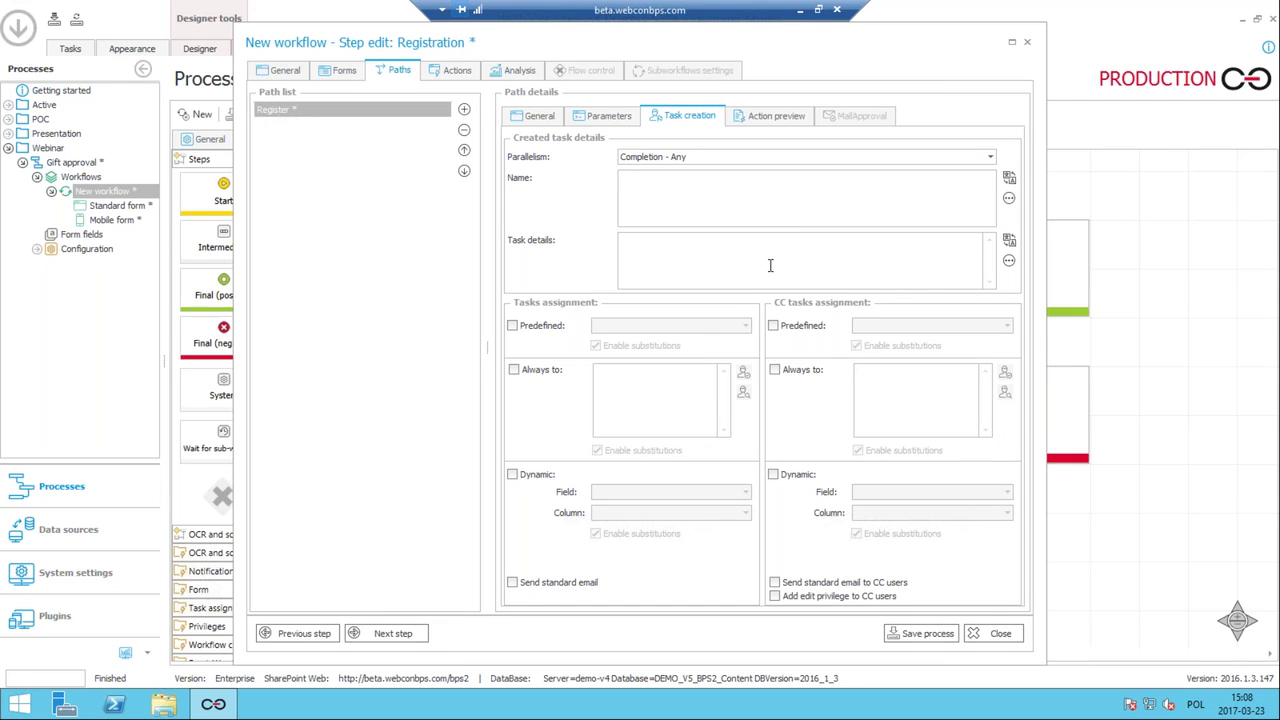
left_click(514, 324)
left_click(641, 328)
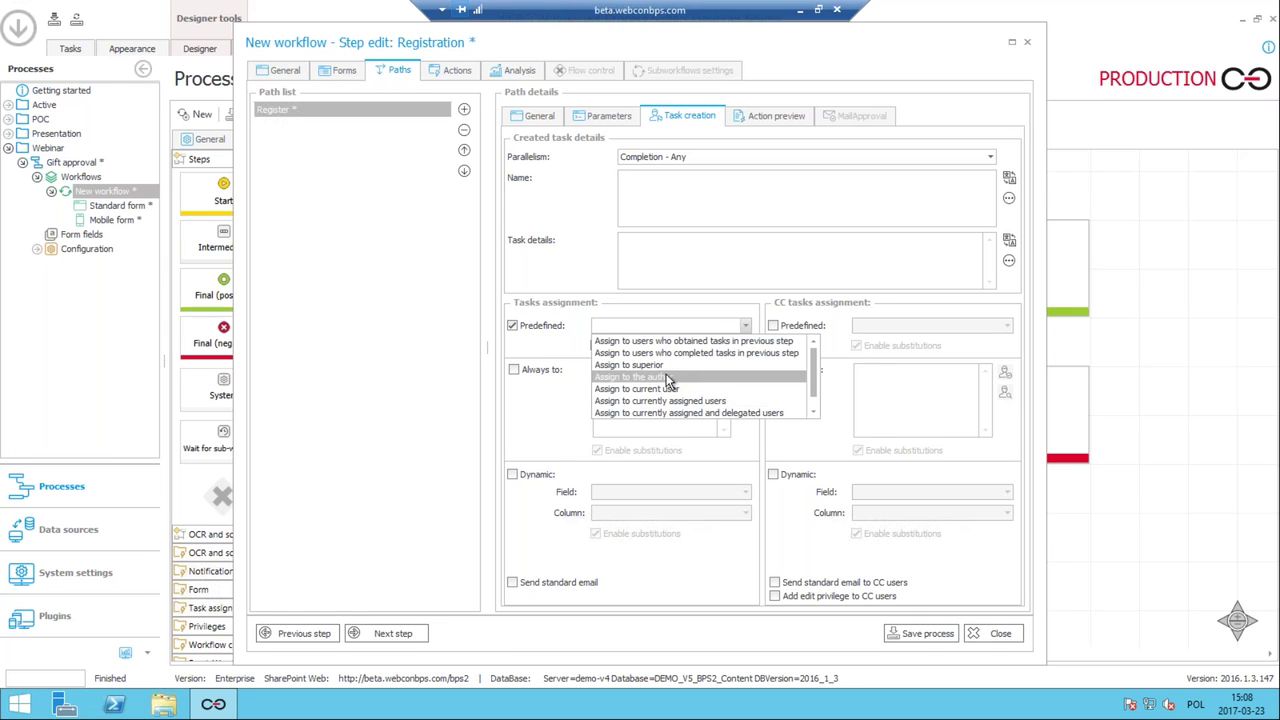
left_click(650, 365)
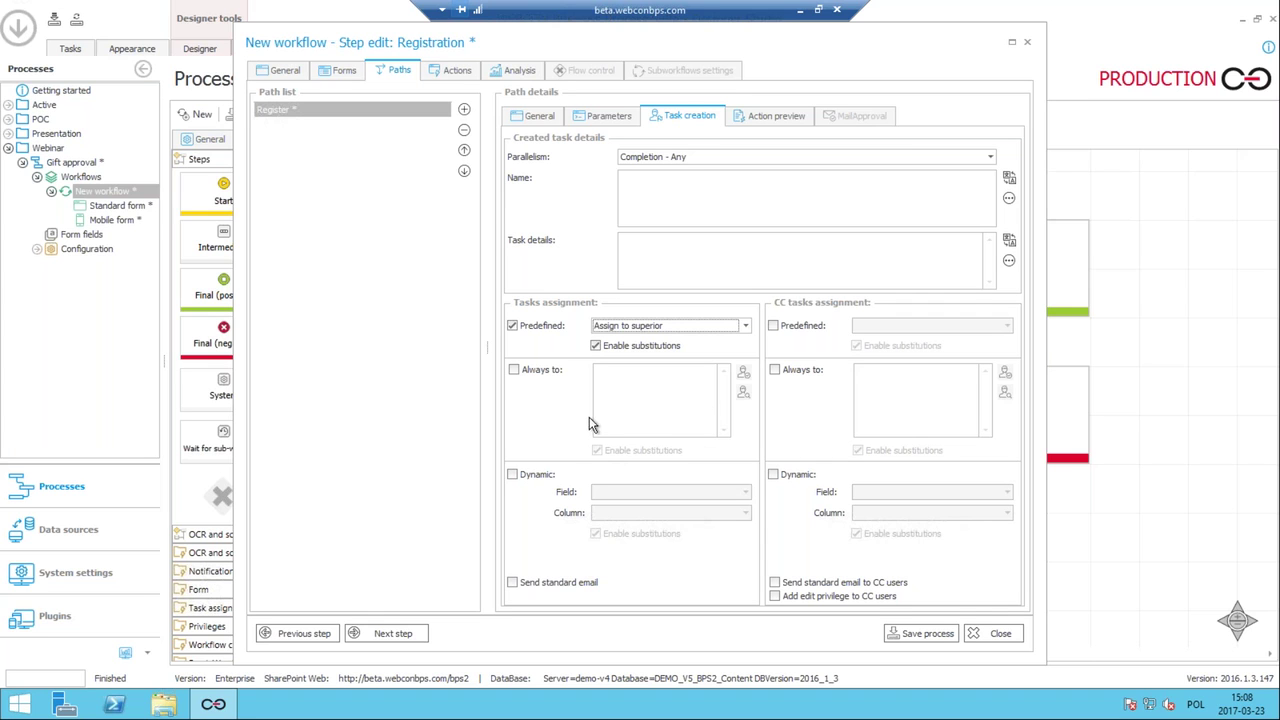
left_click(515, 370)
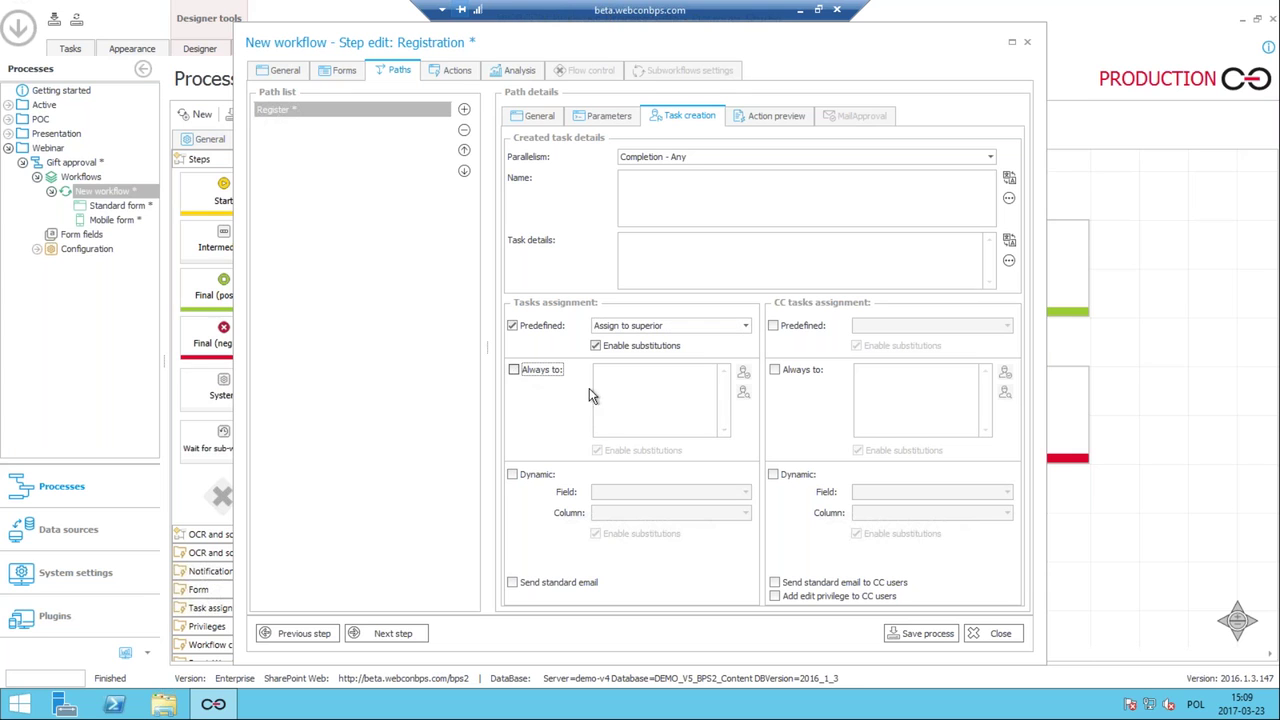
left_click(514, 369)
left_click(652, 383)
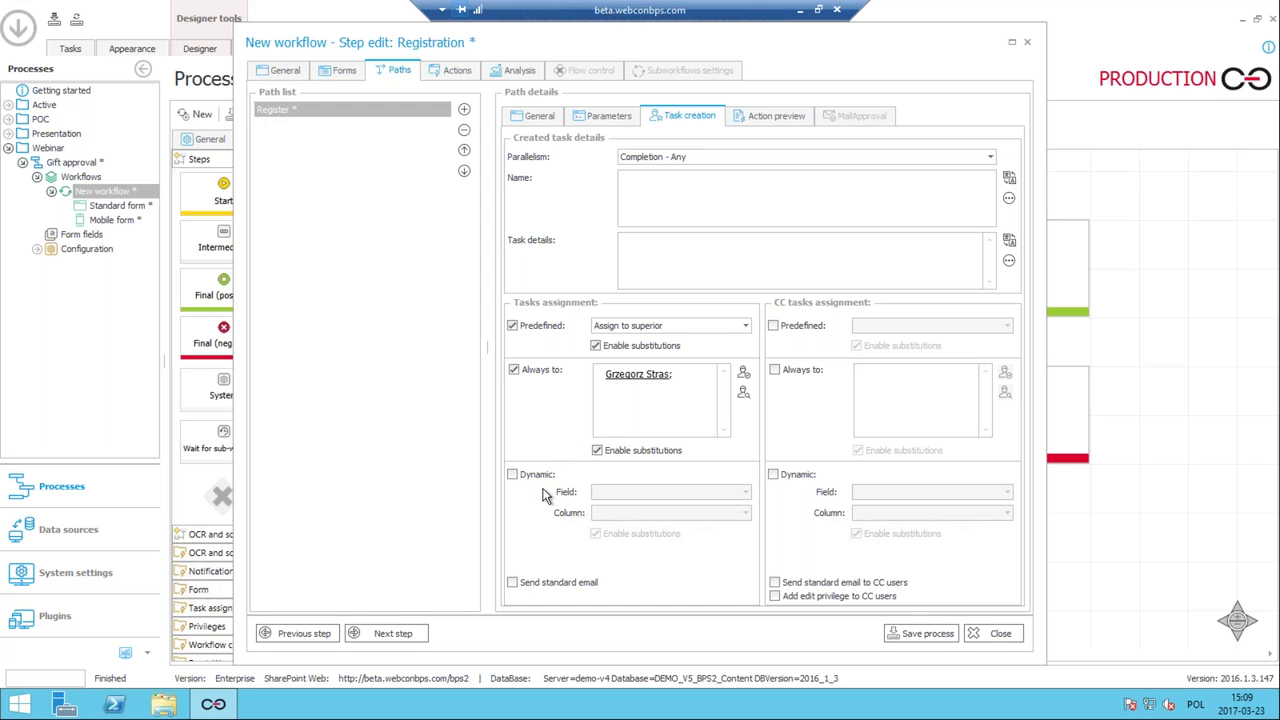
left_click(912, 638)
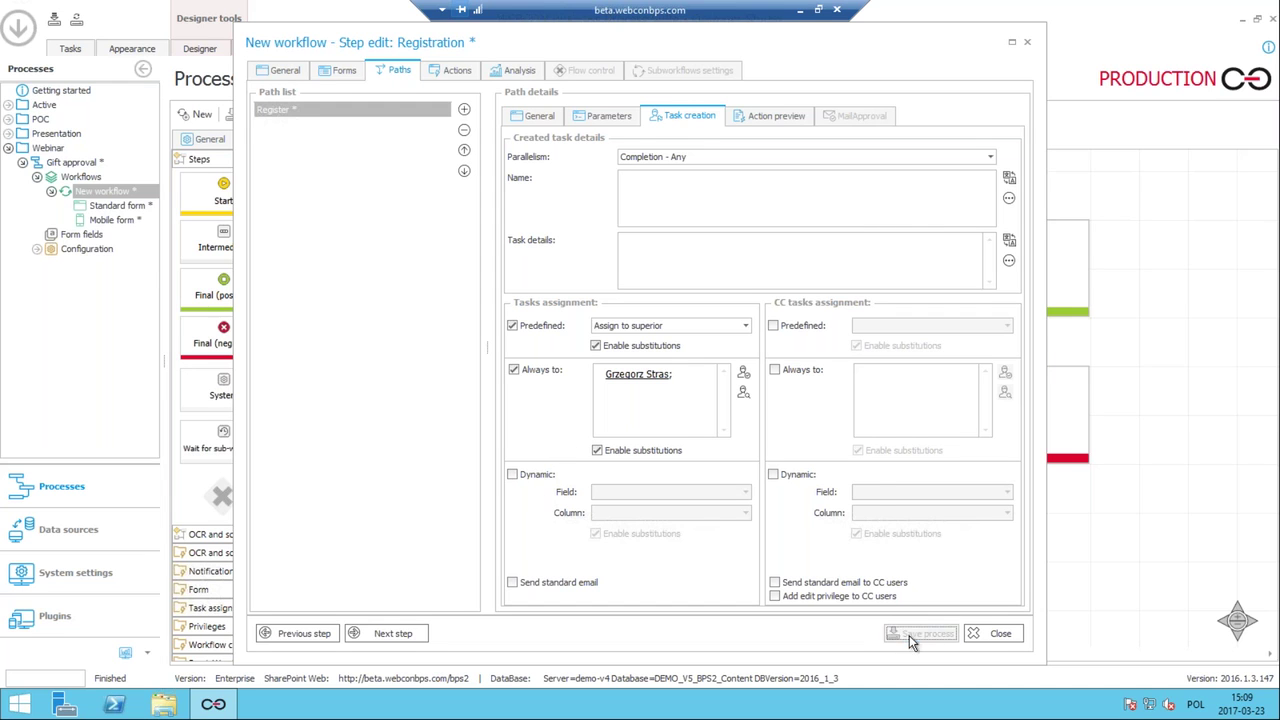
left_click(1030, 44)
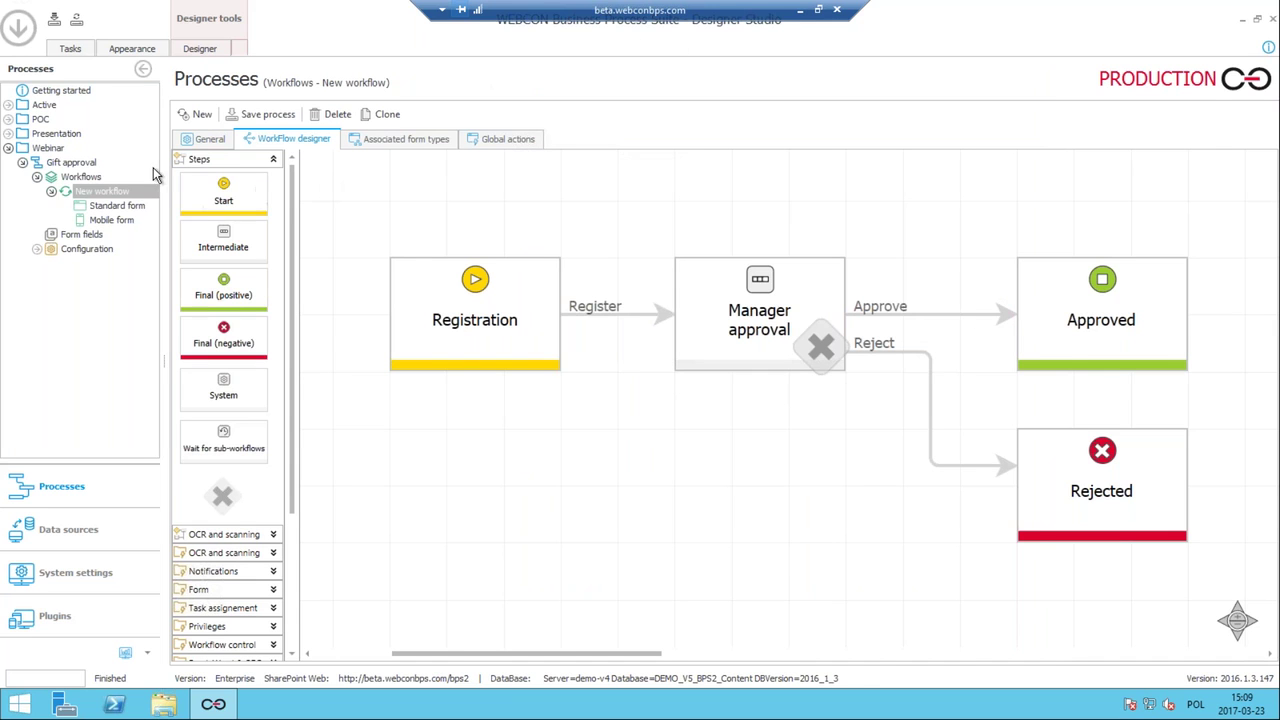
Start a new Gift approval workflow instance from the process tree's context menu.
right_click(60, 163)
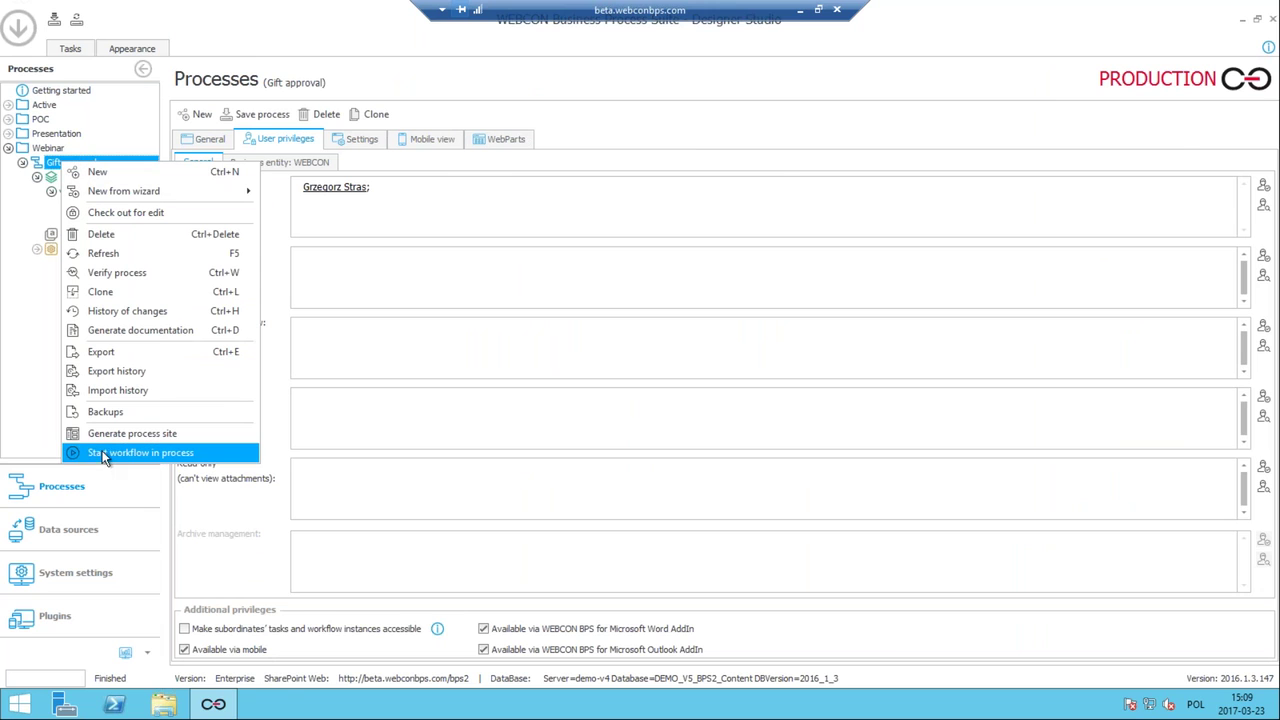
left_click(119, 455)
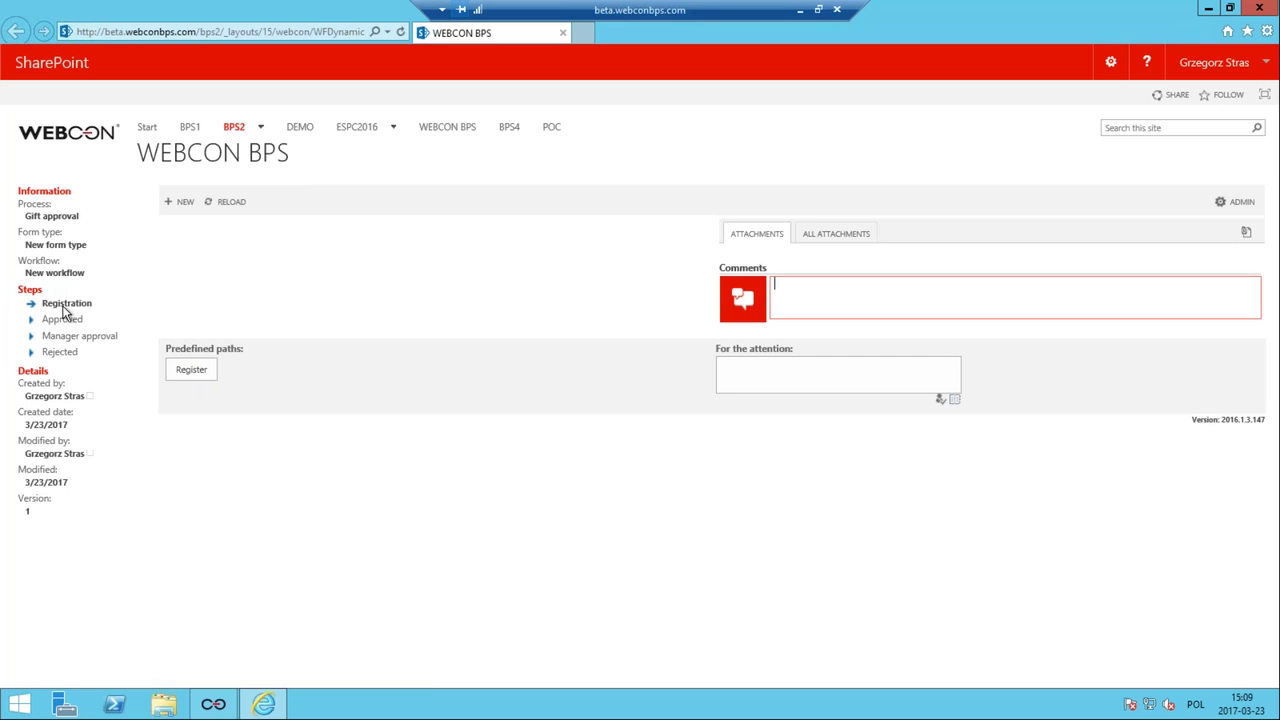
Submit the gift request via Register, then return to the New workflow diagram in Designer Studio.
left_click_drag(85, 334, 123, 286)
left_click(197, 377)
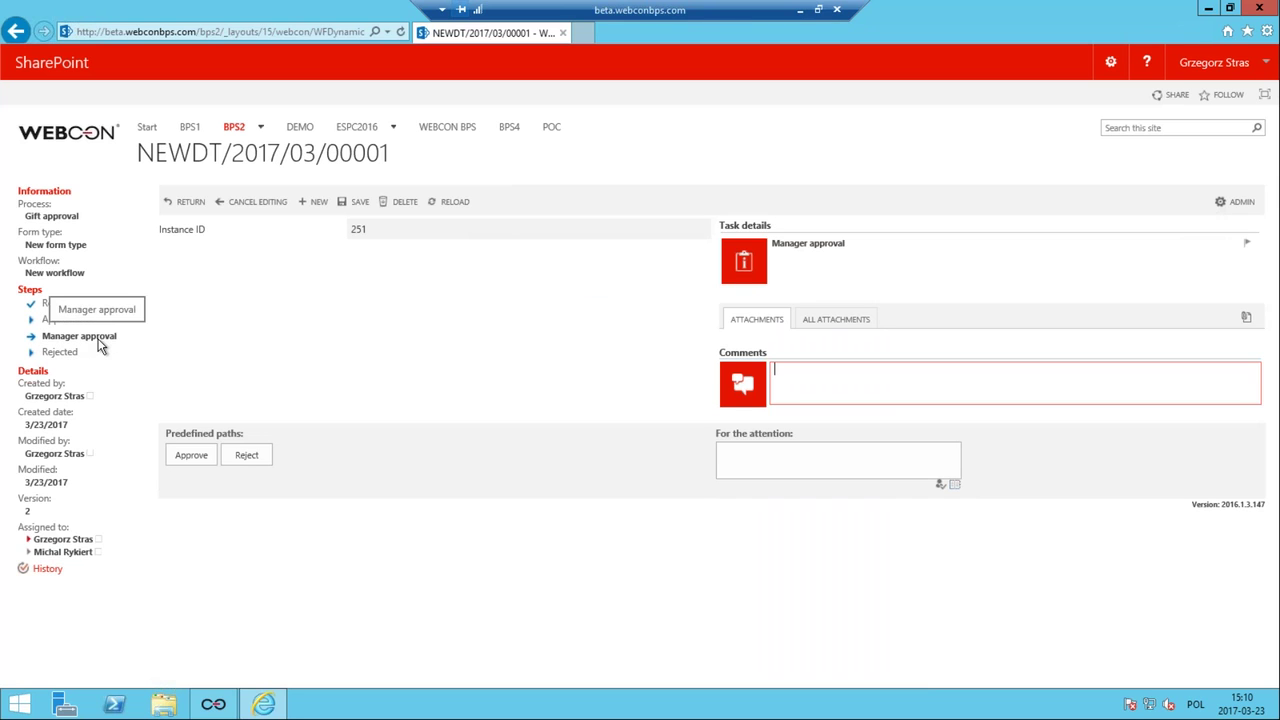
left_click(206, 708)
left_click(80, 191)
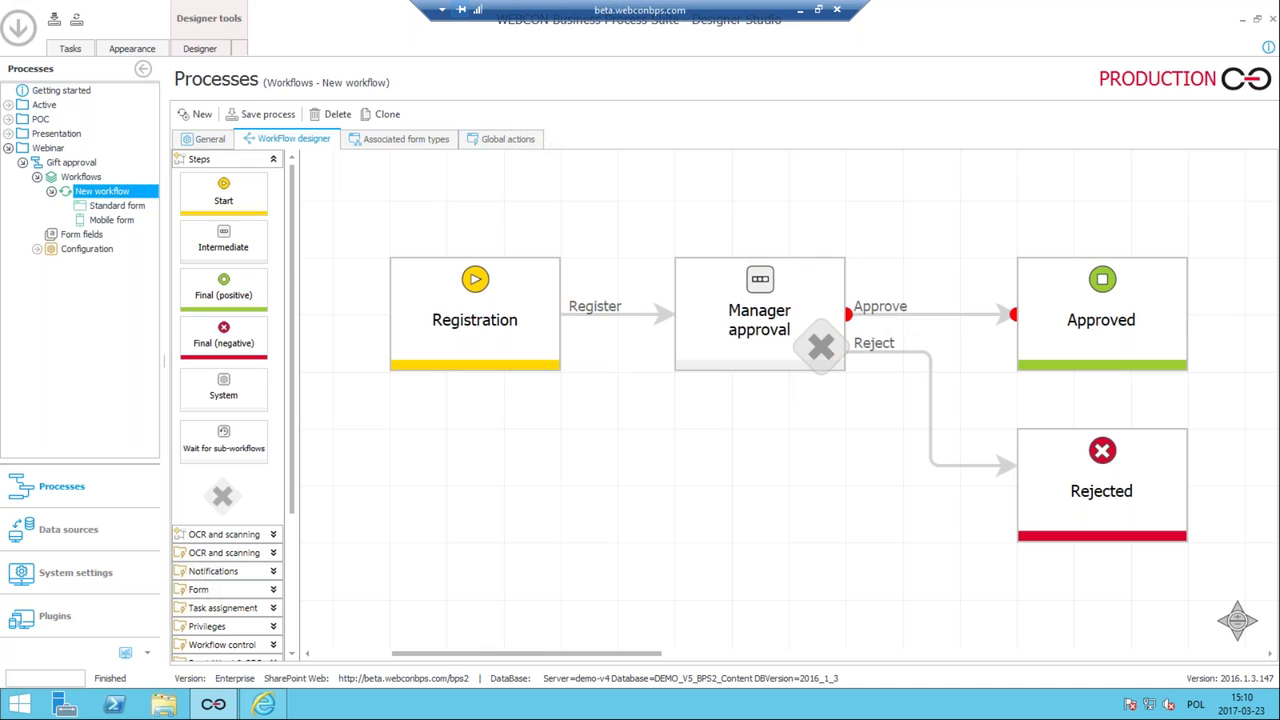
Move Manager approval above Approved in the workflow step order and save the process.
left_click(263, 704)
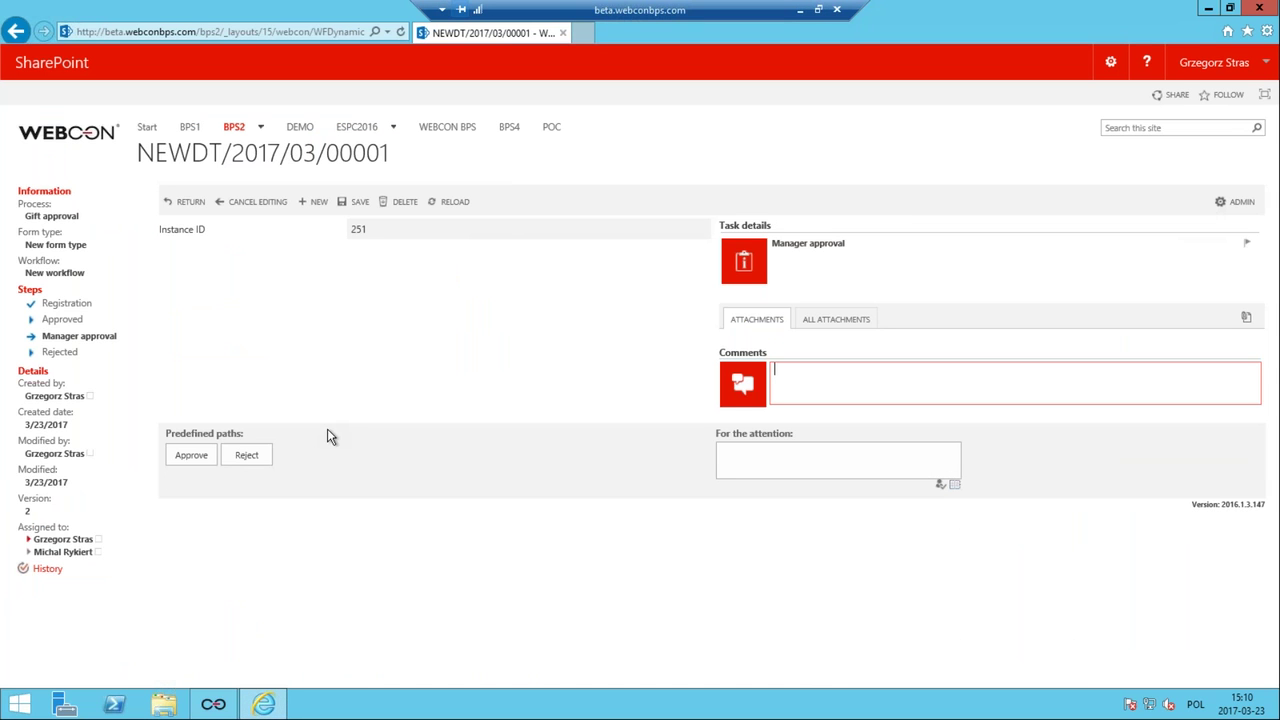
left_click(179, 460)
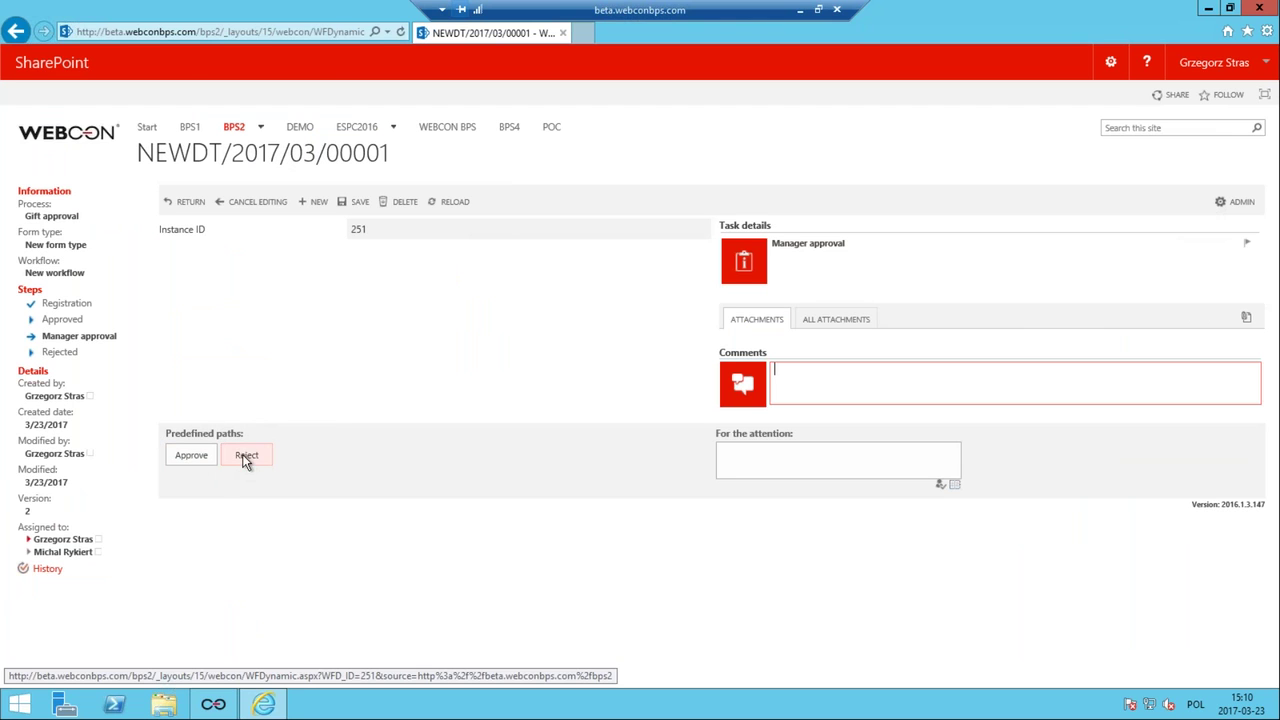
left_click(213, 704)
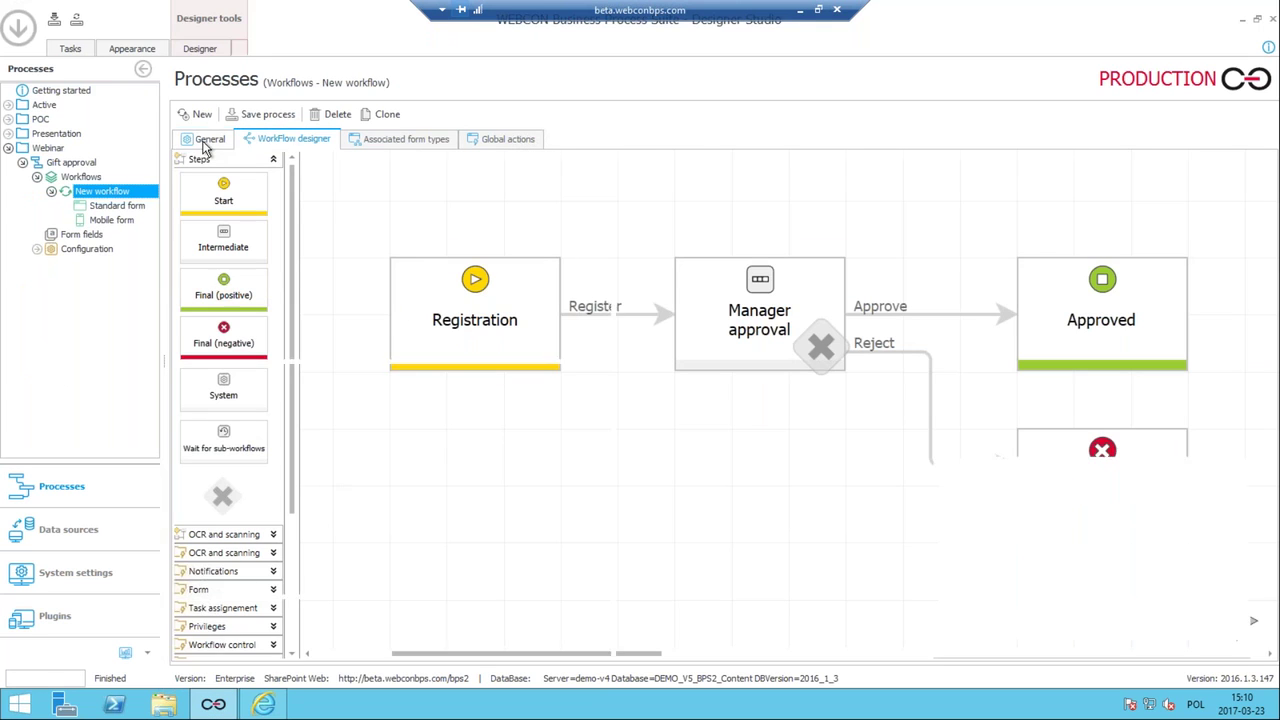
left_click(205, 143)
left_click(826, 226)
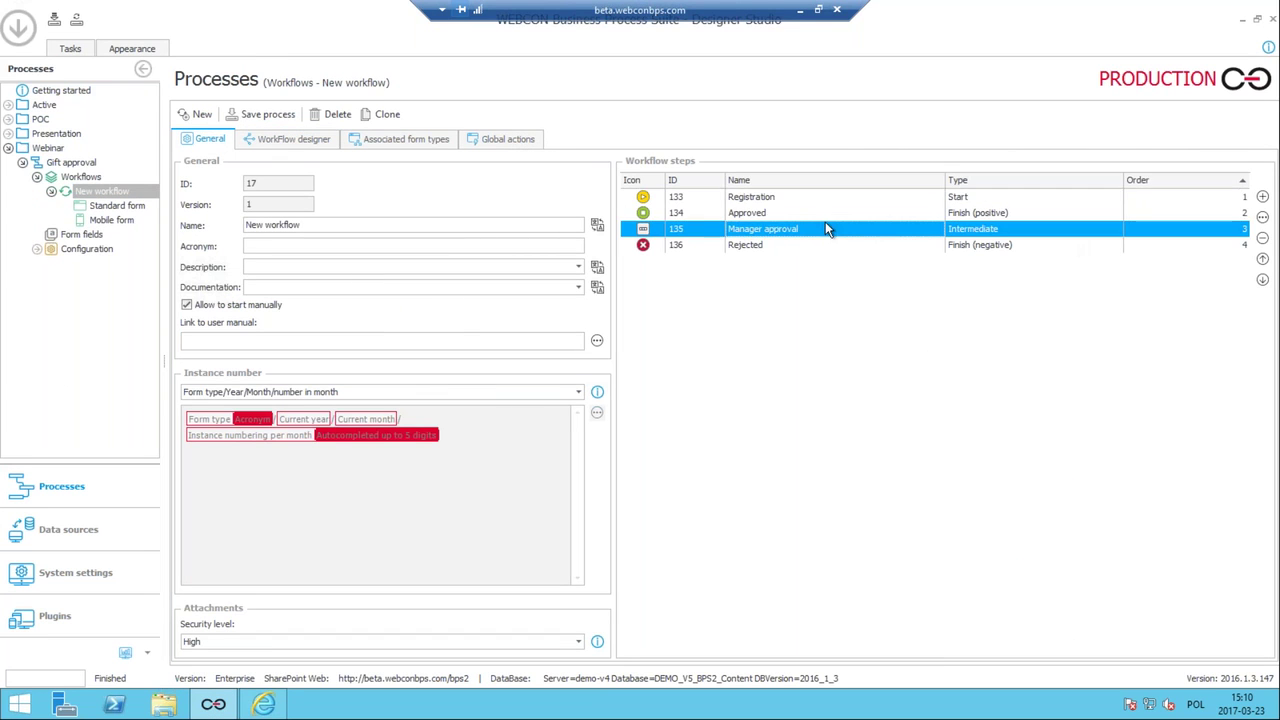
left_click(1262, 260)
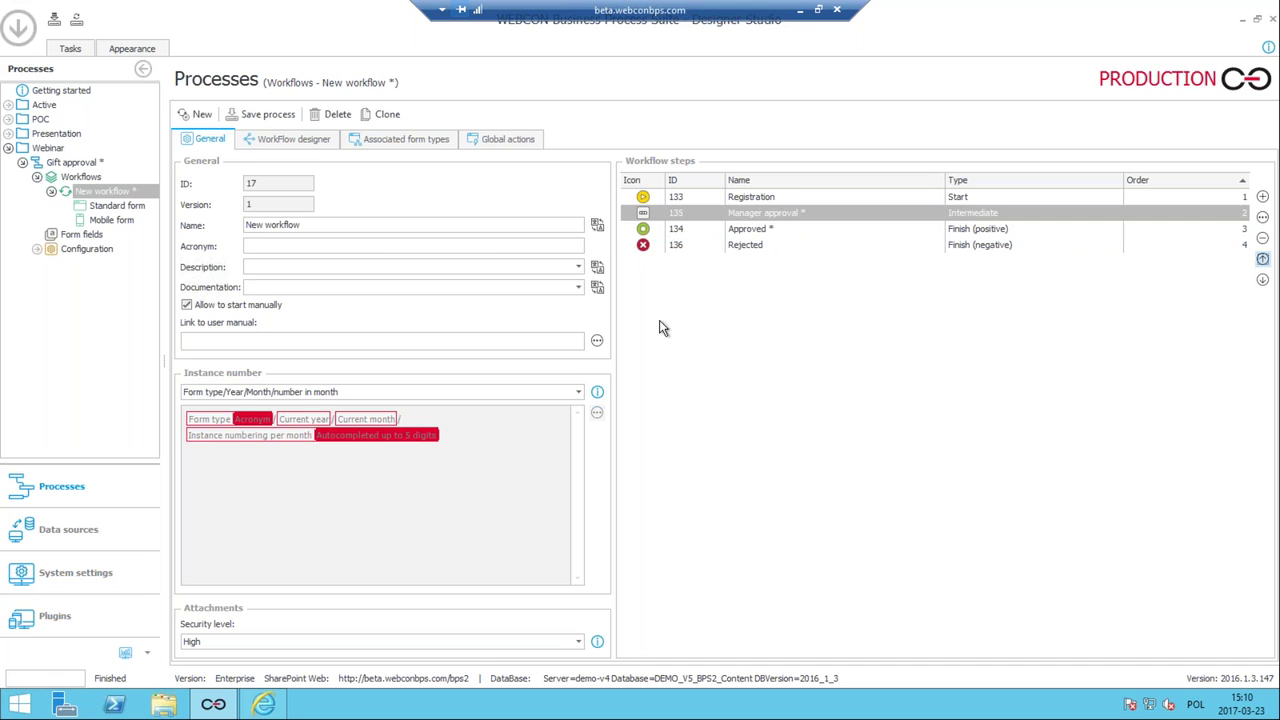
left_click(259, 115)
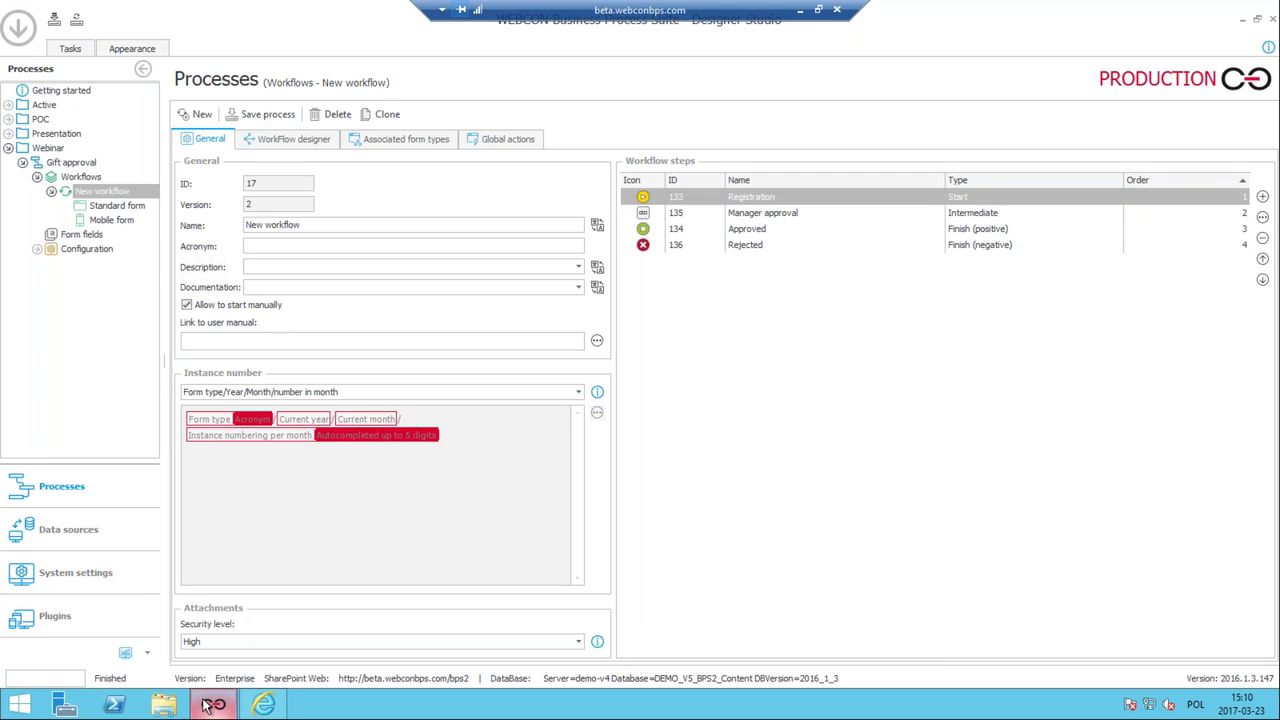
left_click(262, 705)
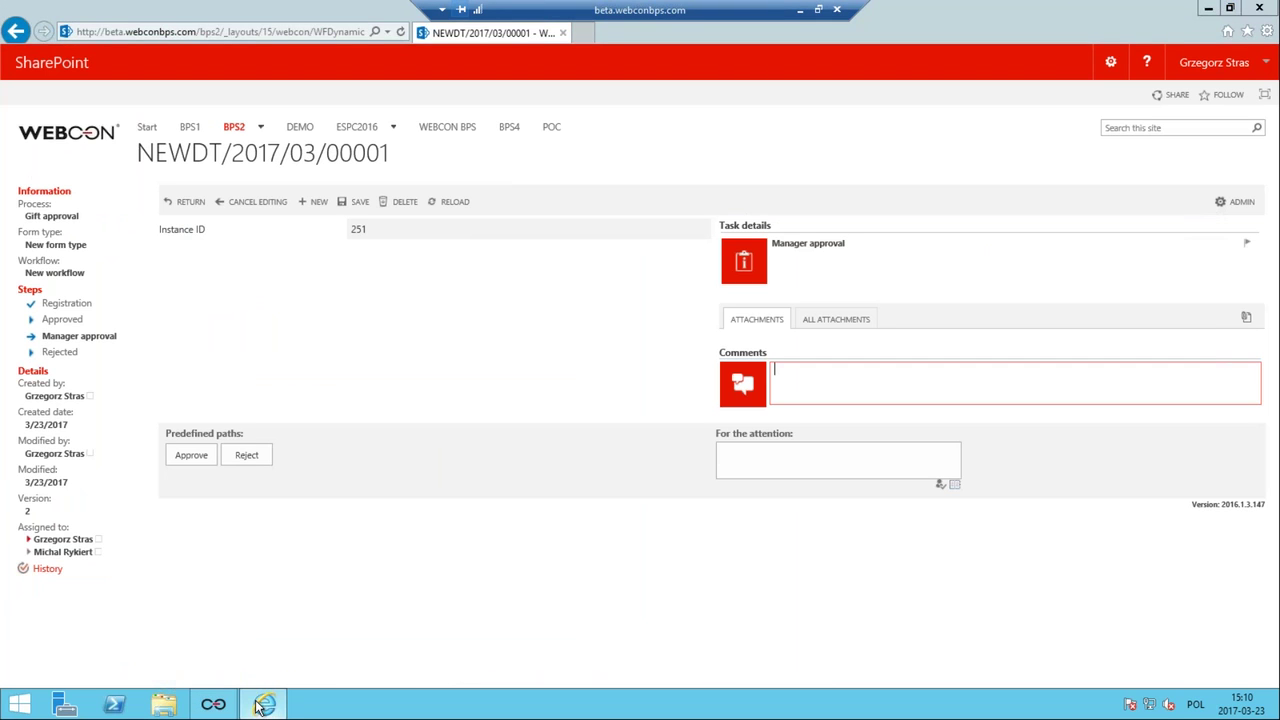
Refresh the gift request form to show the reordered step list, then return to Designer Studio.
key("F5")
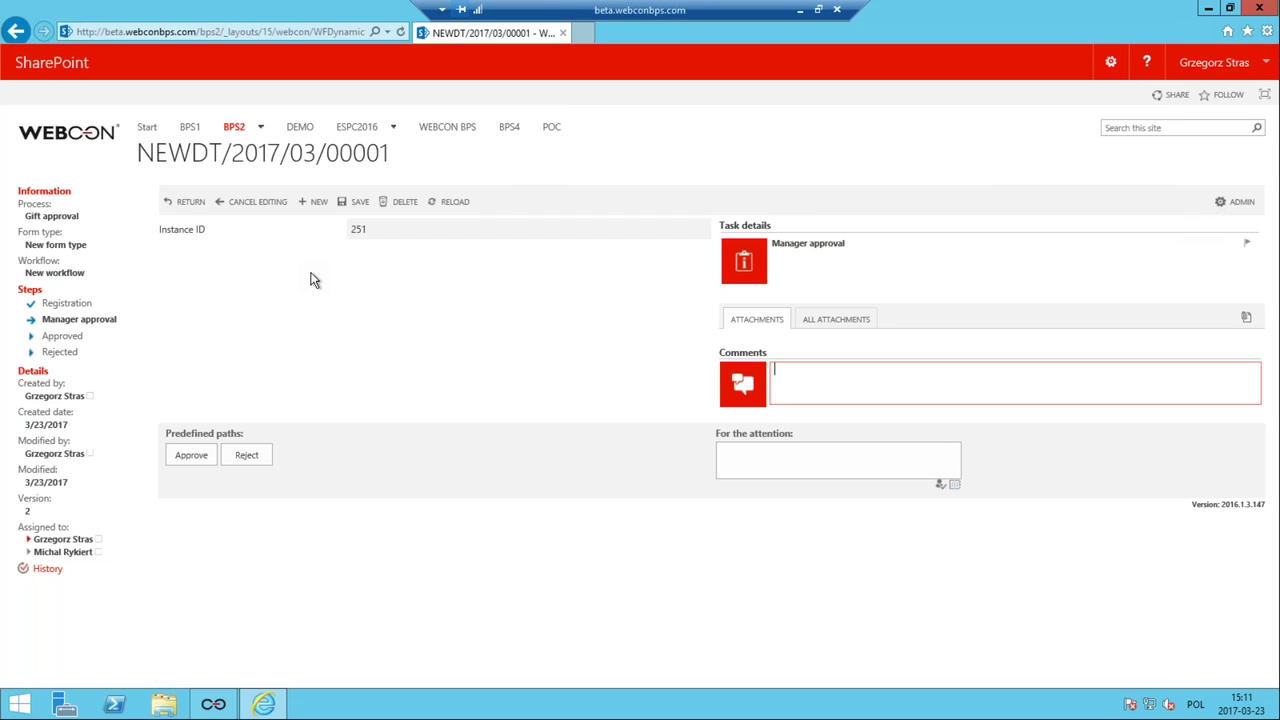
left_click(213, 705)
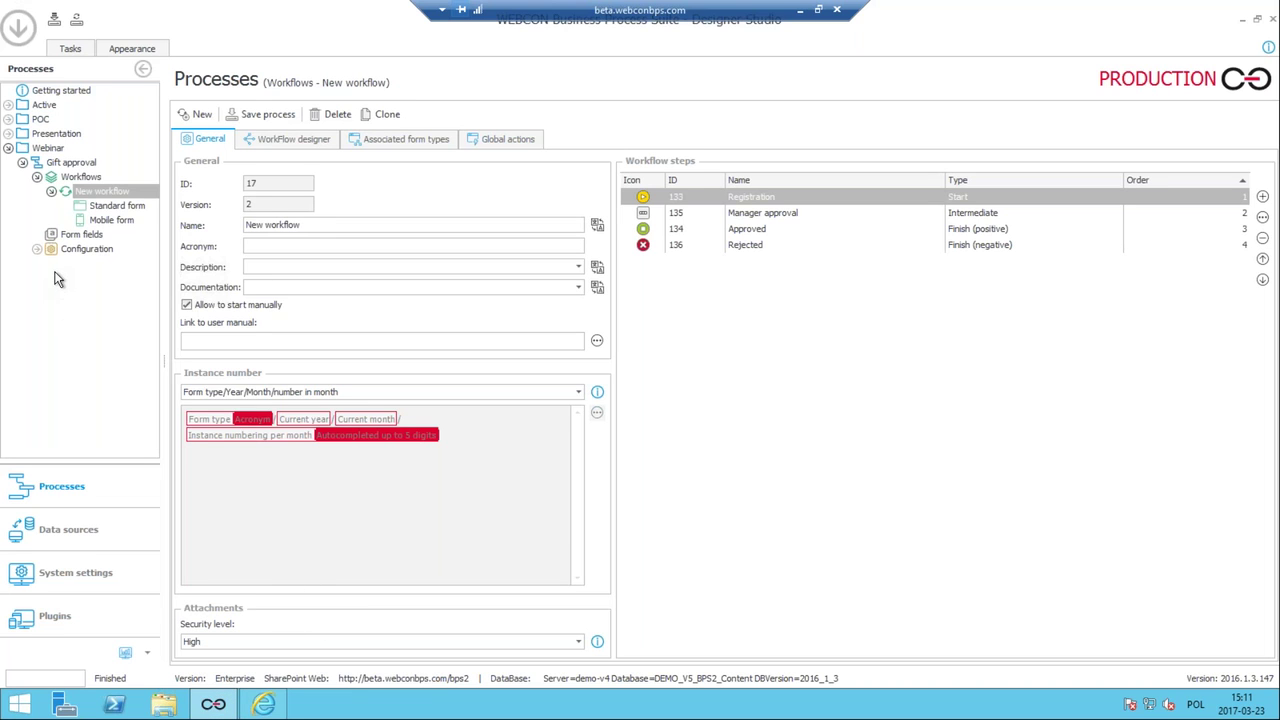
Add a new form field named Title, keeping the Single line of text type.
left_click(75, 234)
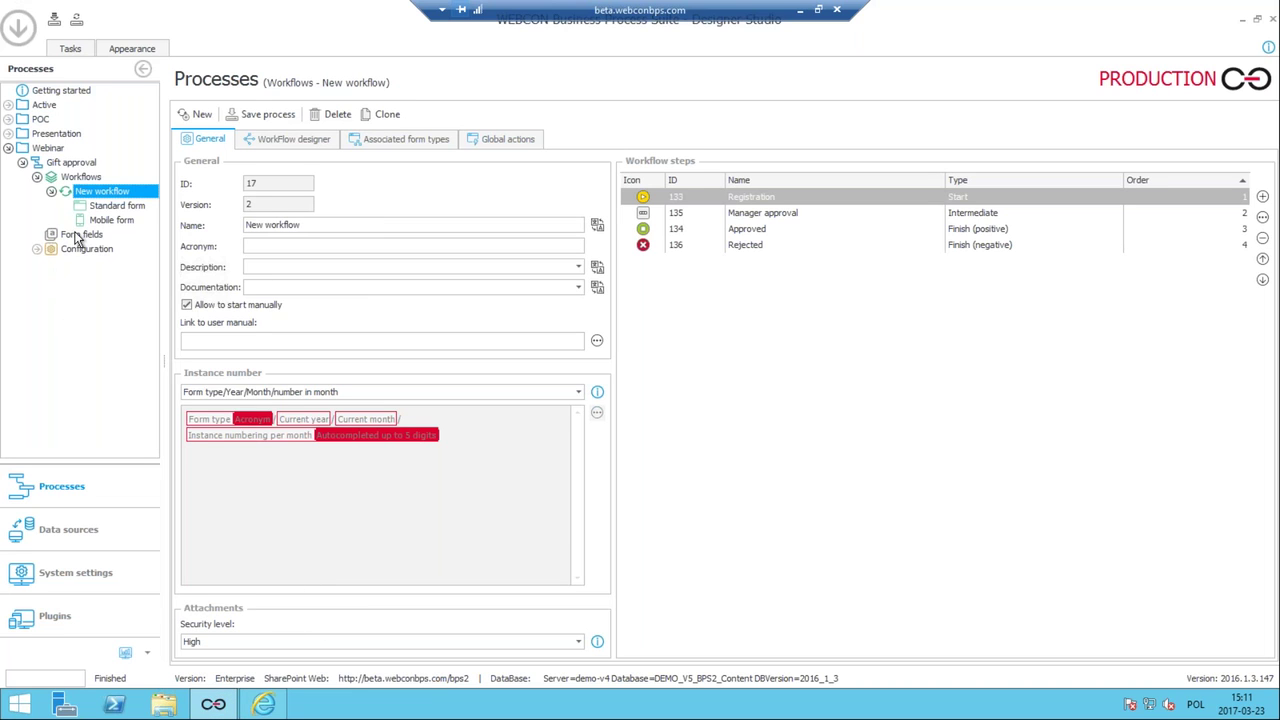
left_click(75, 234)
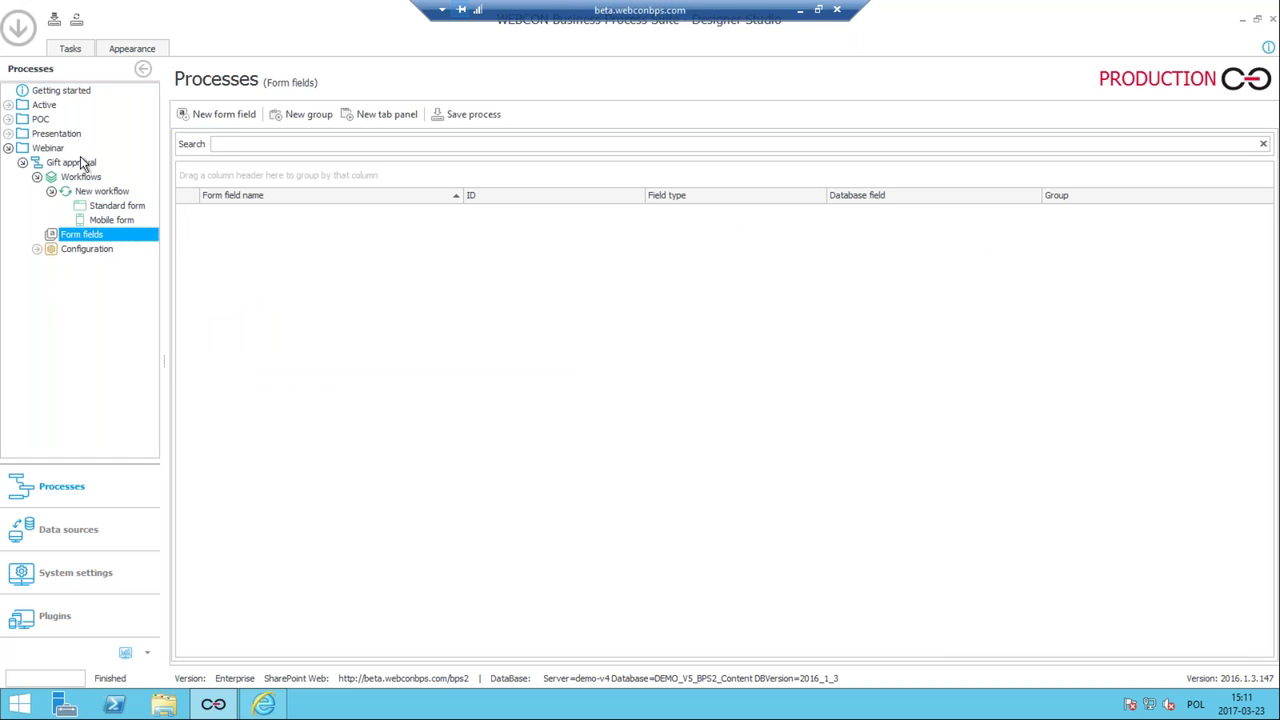
left_click(200, 121)
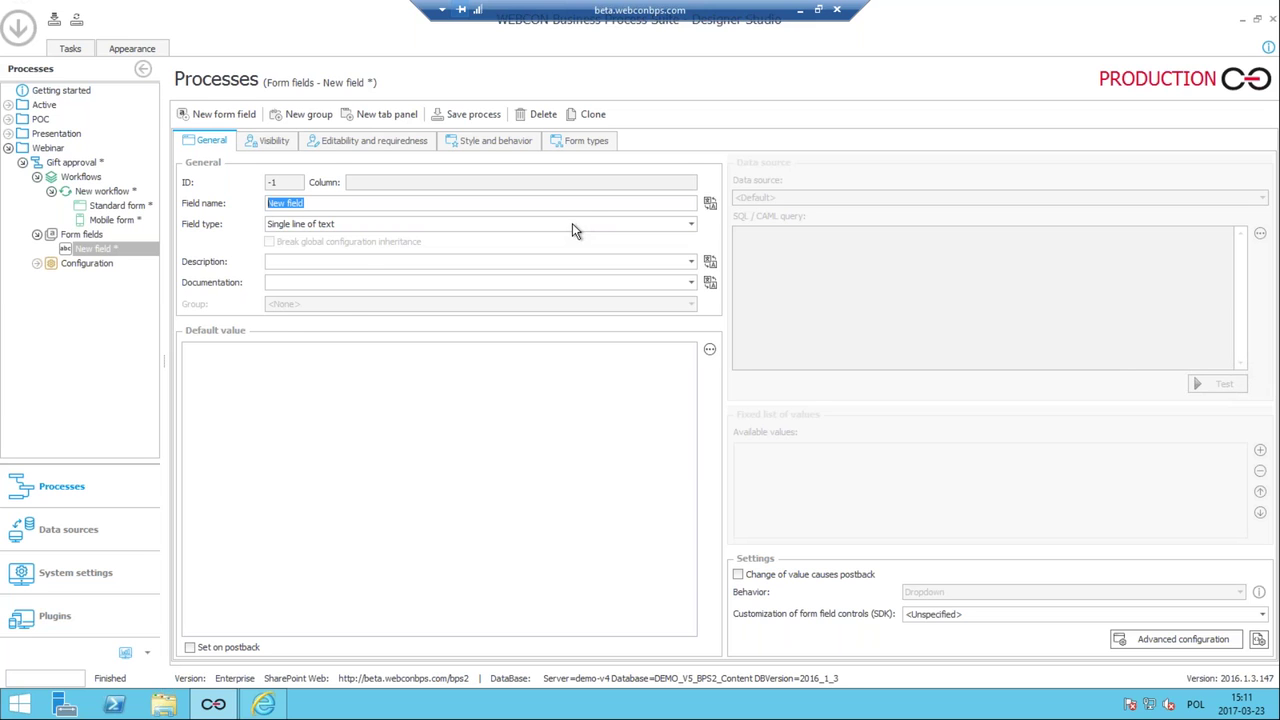
left_click(572, 228)
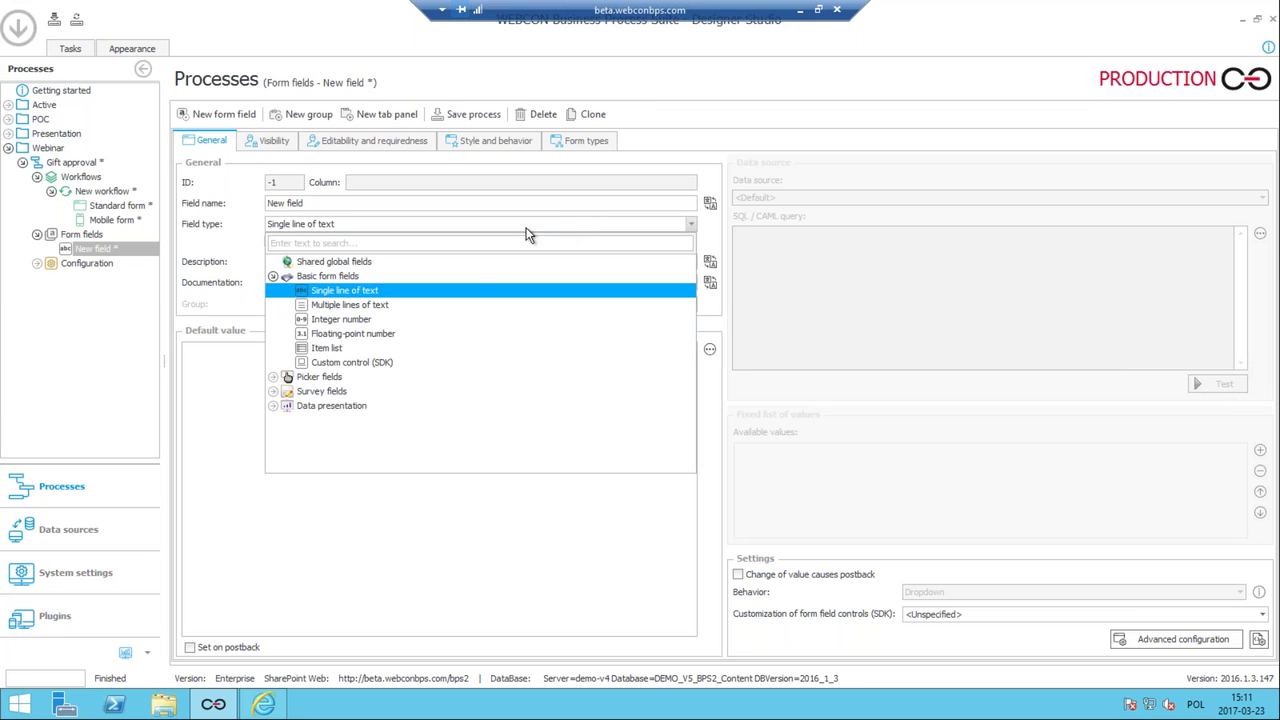
left_click(402, 291)
left_click_drag(338, 201, 235, 205)
type("Tit")
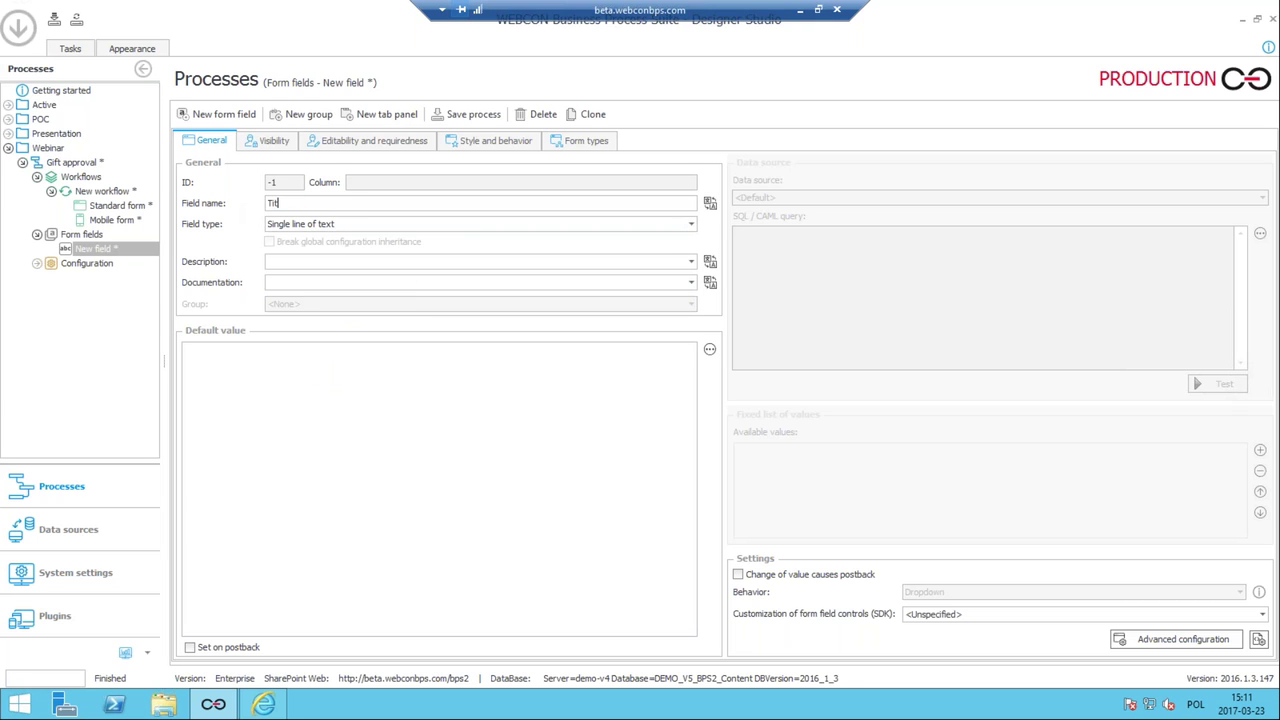
type("le")
left_click(231, 116)
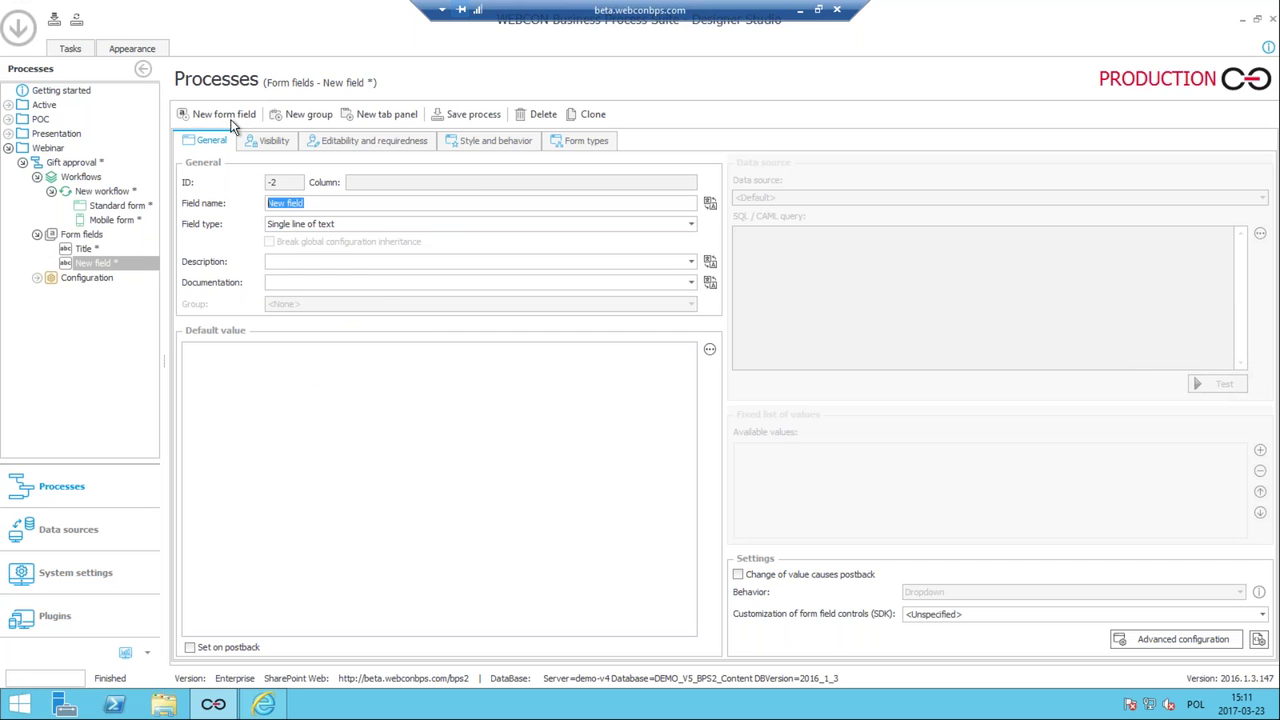
Add a second field named Description of type Multiple lines of text.
left_click(327, 224)
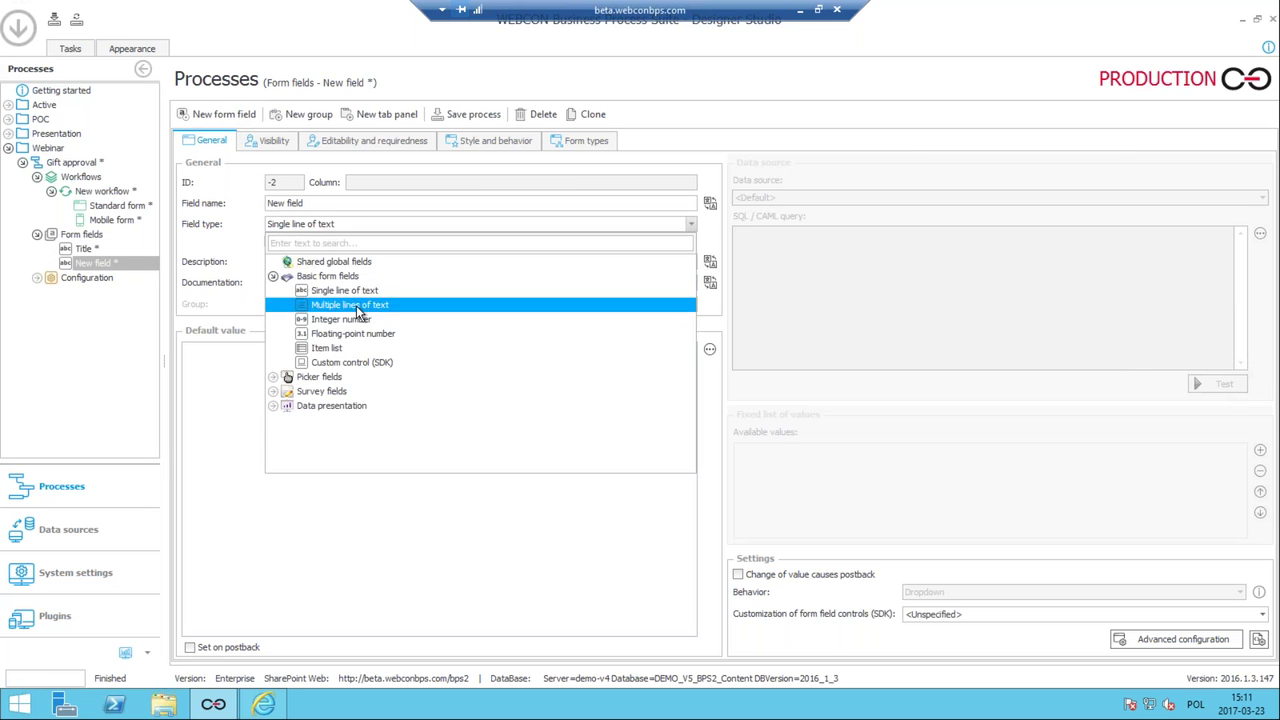
left_click(356, 305)
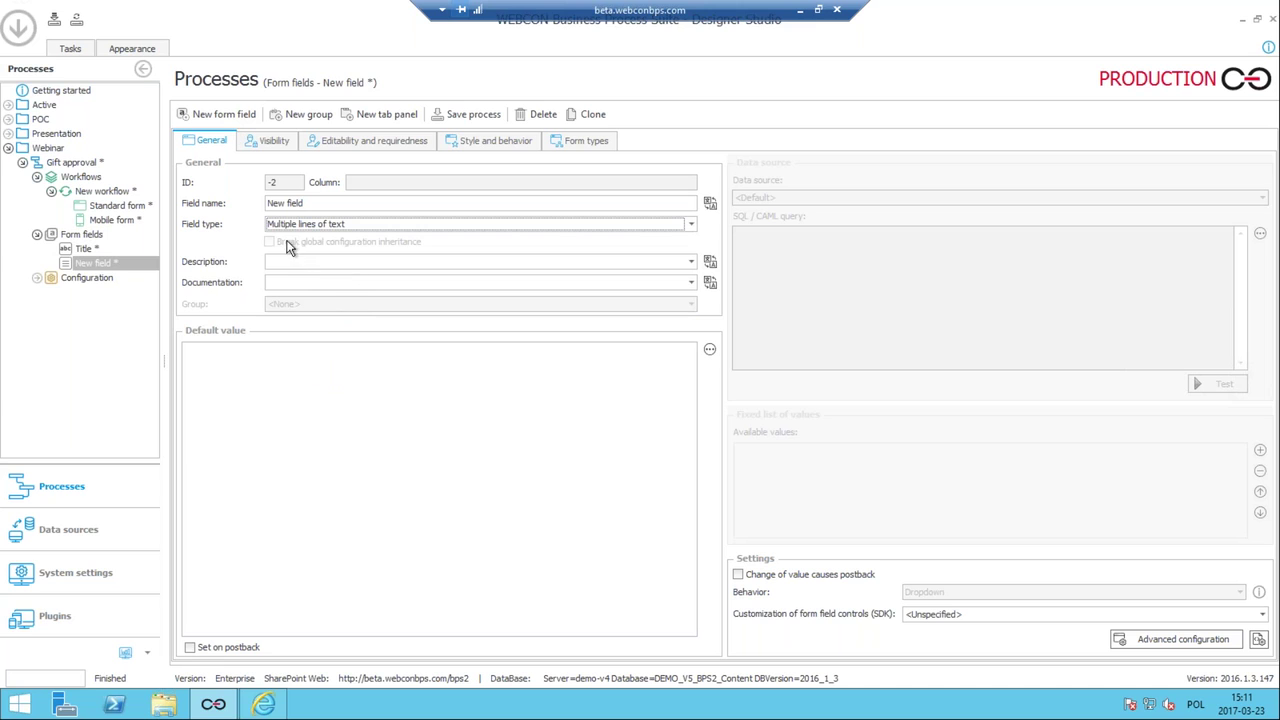
left_click(334, 203)
type("Description")
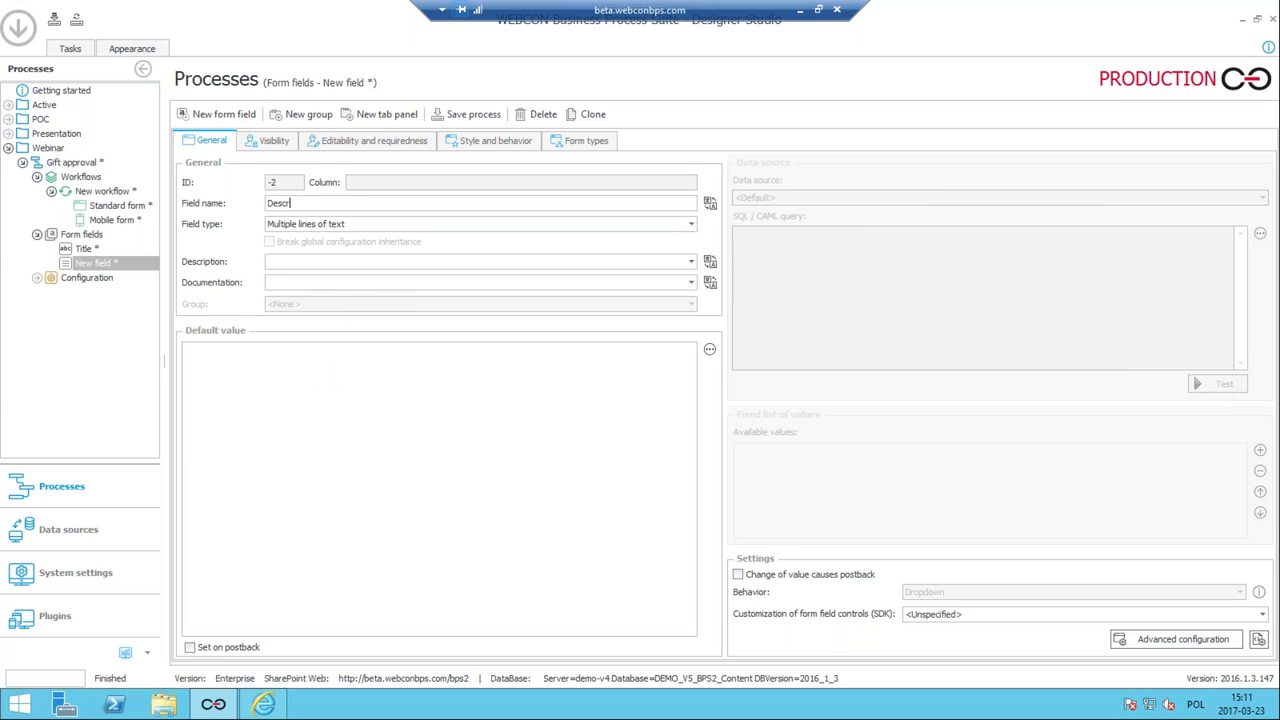
left_click(242, 116)
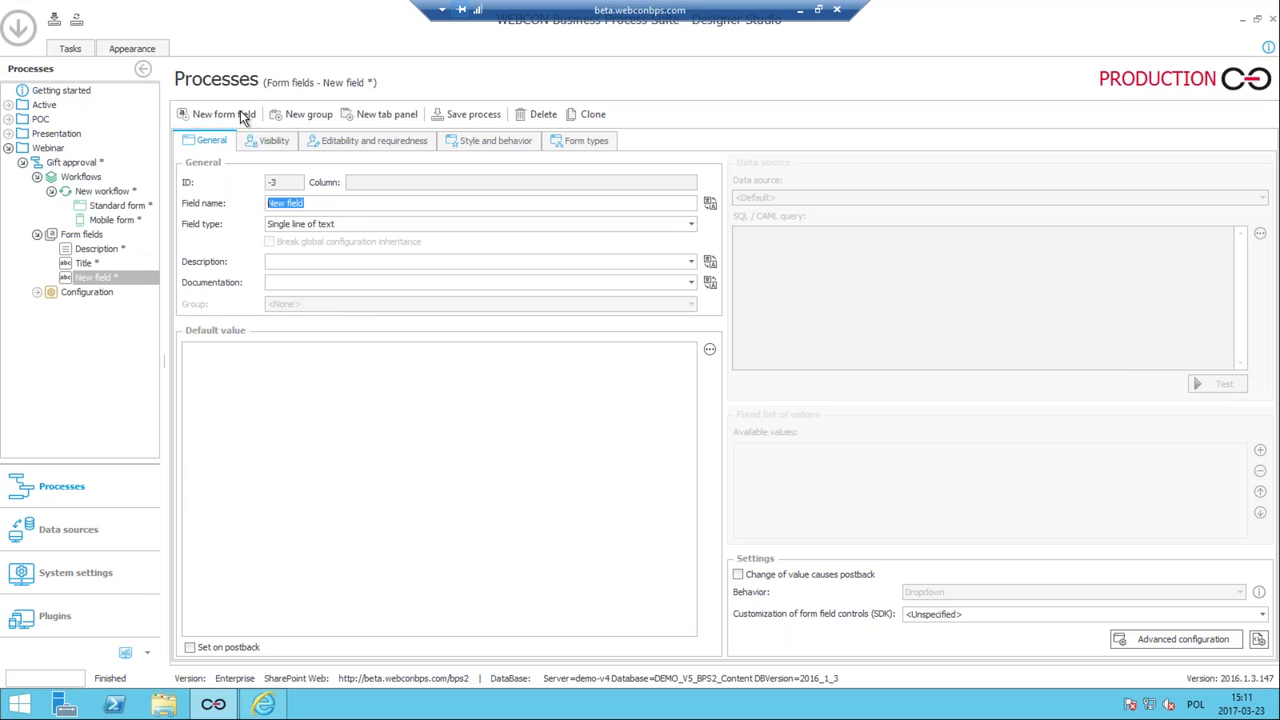
Create a Floating-point number field named Total value.
left_click(353, 224)
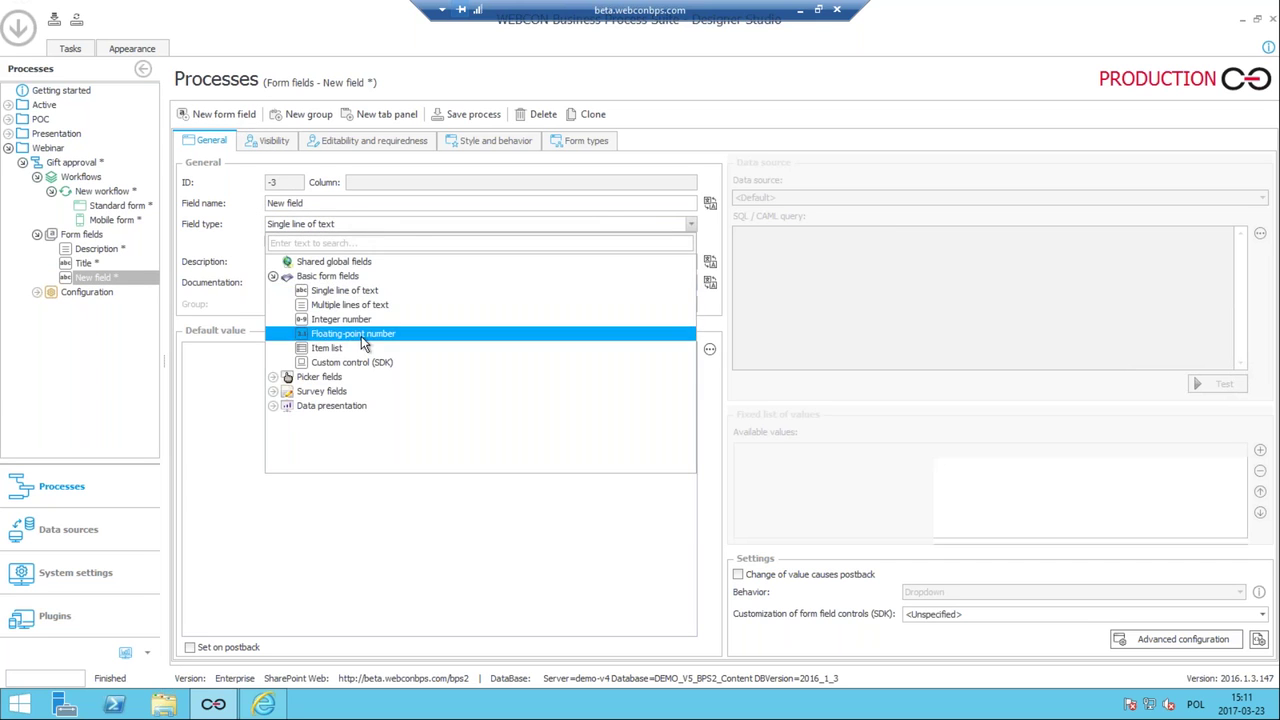
left_click(361, 335)
left_click(322, 203)
key("ctrl+a")
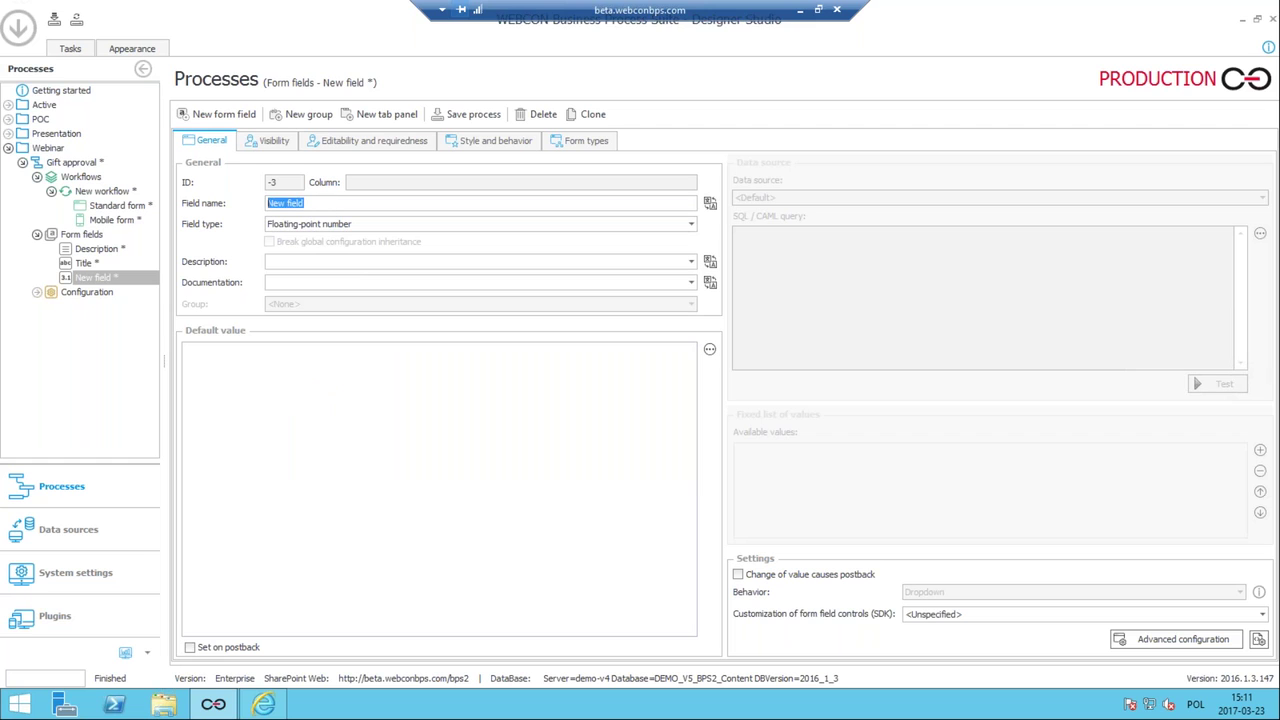
type("Total value")
left_click(210, 110)
Create a Person or group picker field named Registered by.
left_click(366, 226)
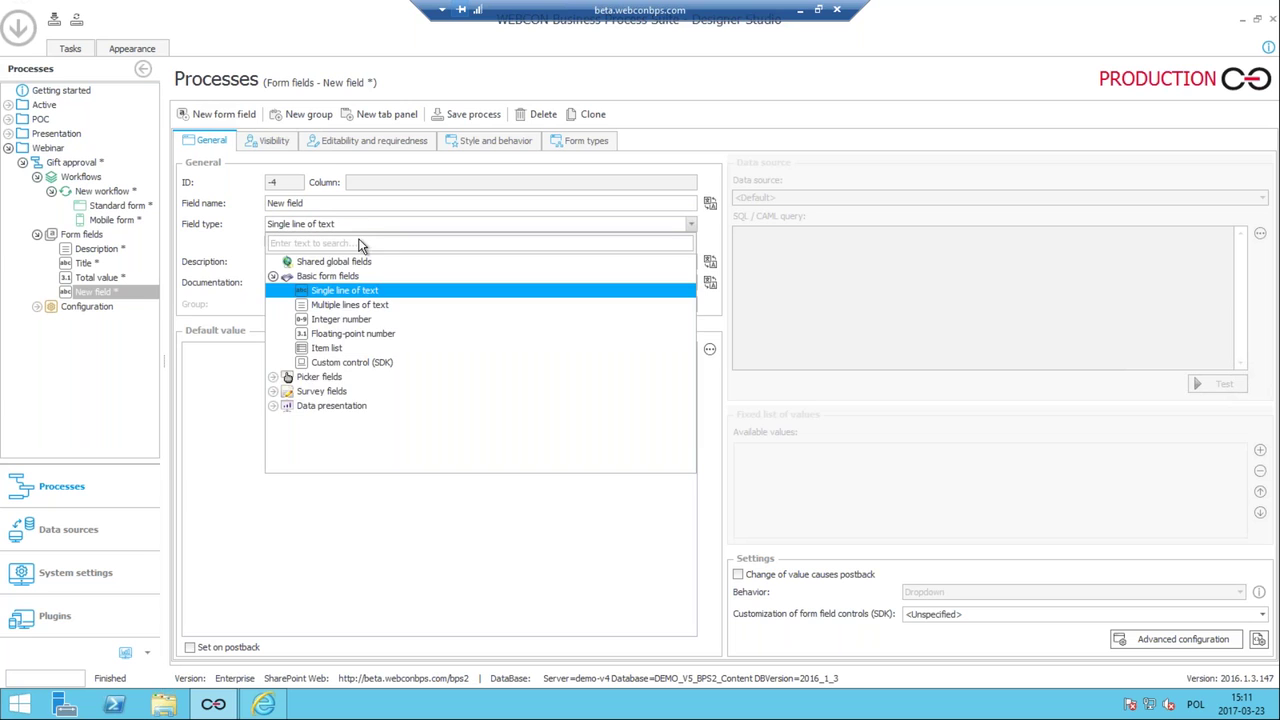
left_click(273, 377)
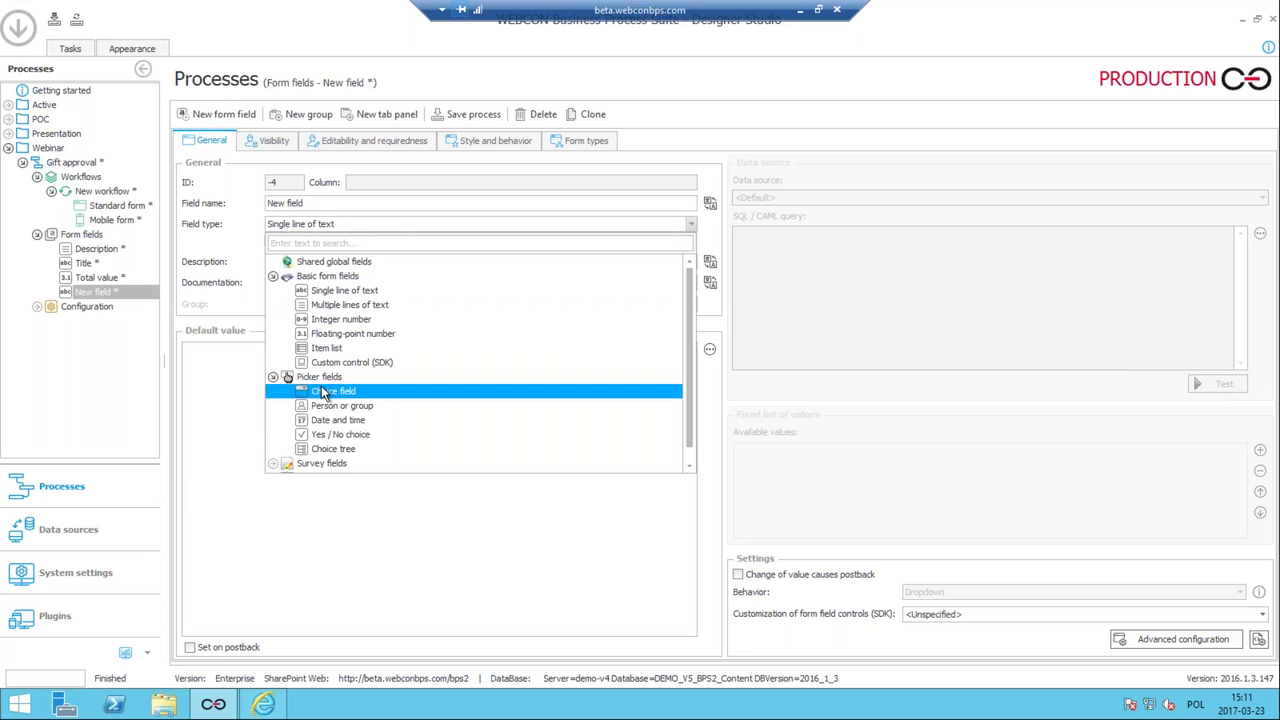
left_click(335, 406)
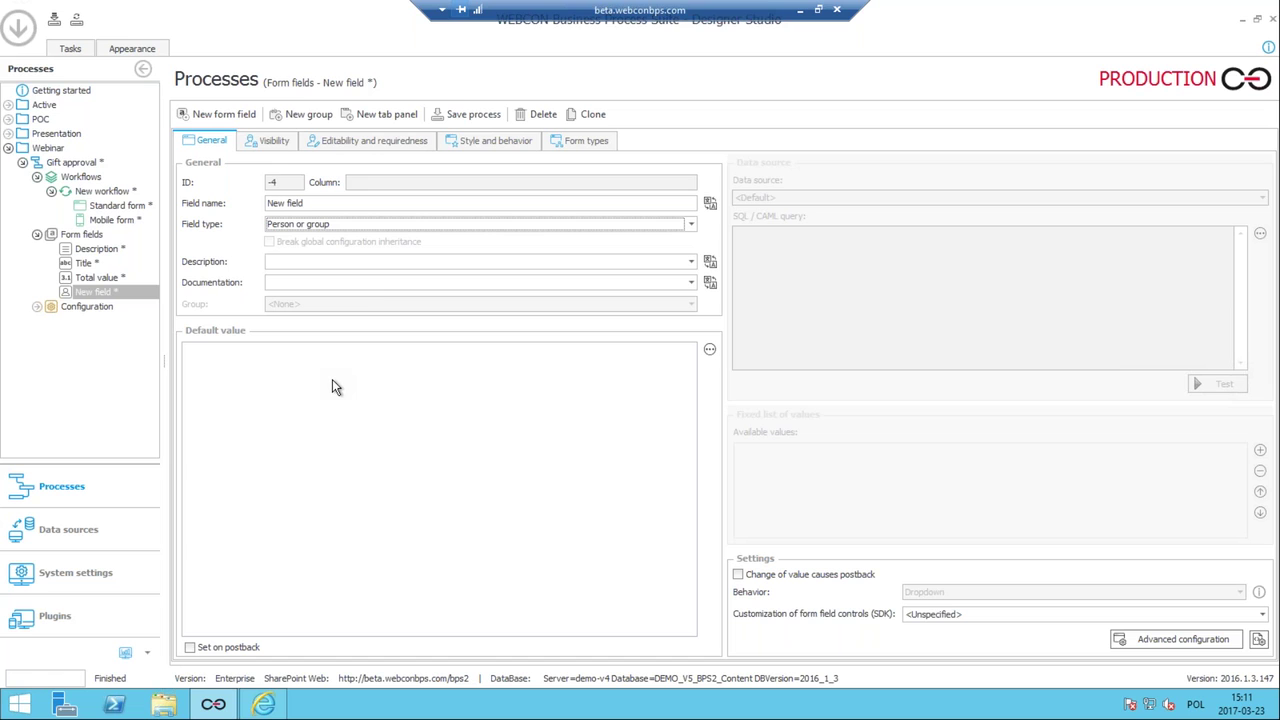
left_click(318, 203)
key("ctrl+a")
type("Re")
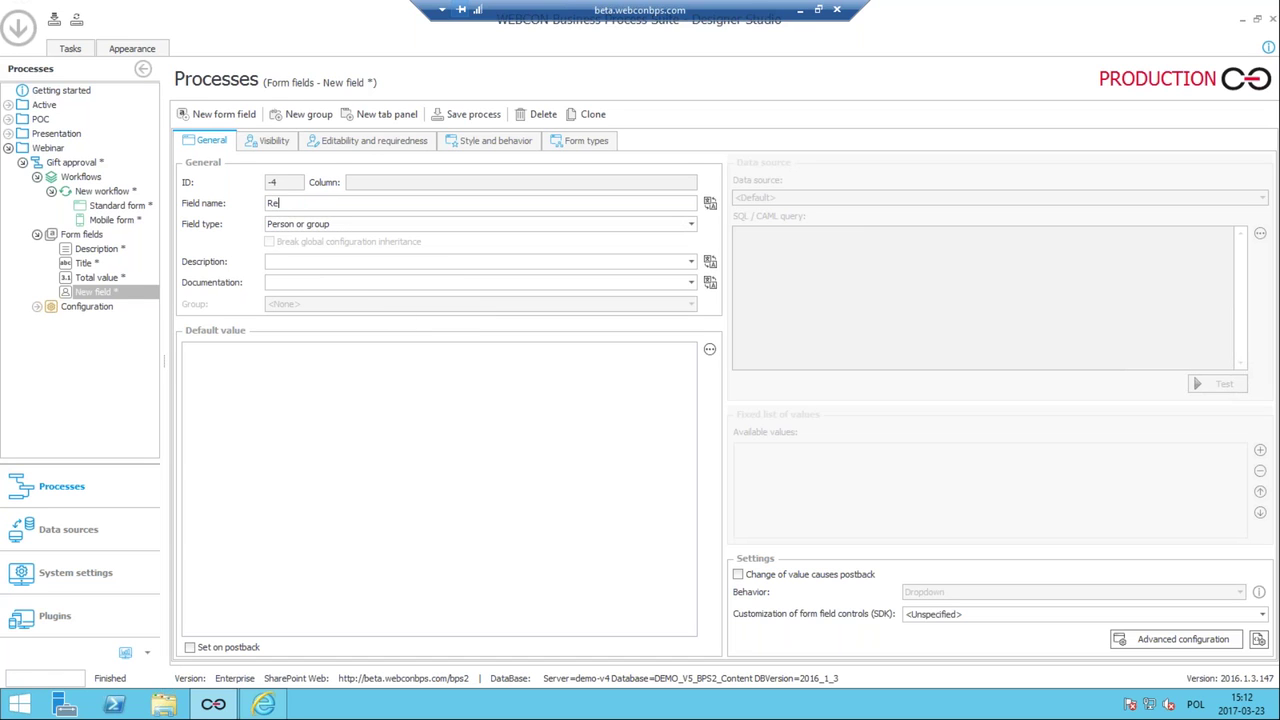
type("gistered by")
left_click(208, 115)
Create a Date and time field named Registration date and save the process.
left_click(315, 224)
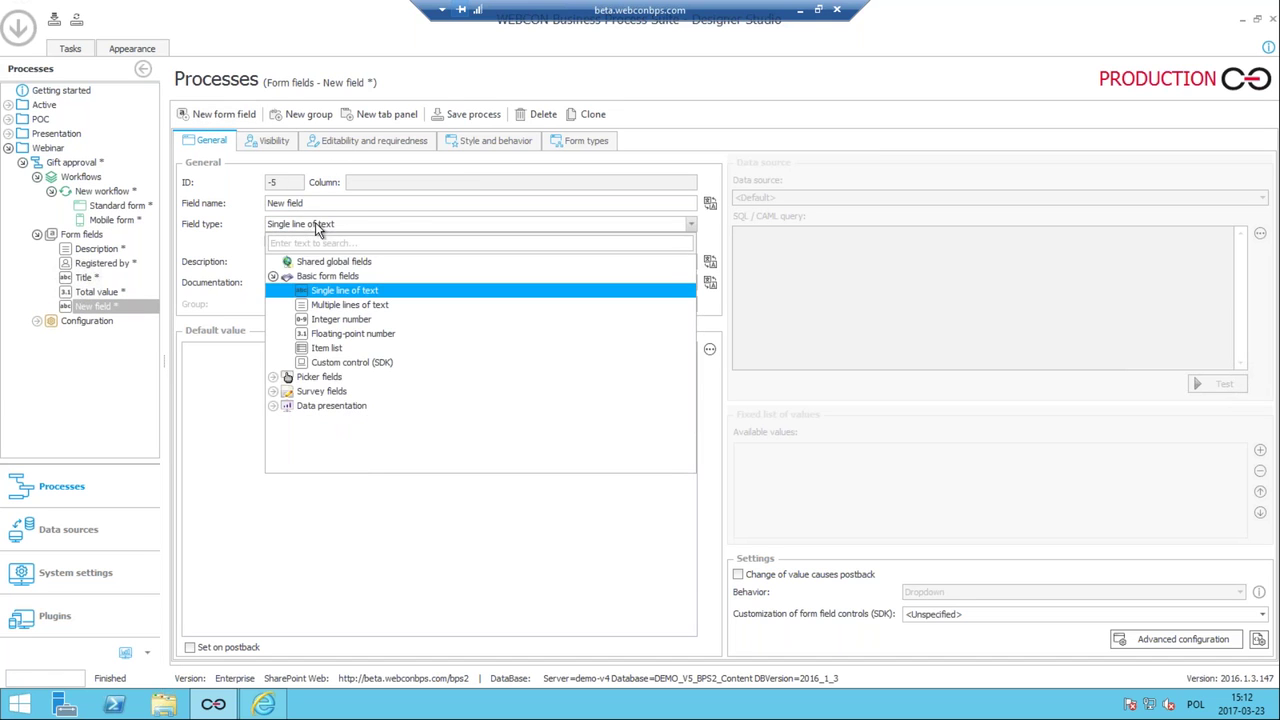
left_click(278, 378)
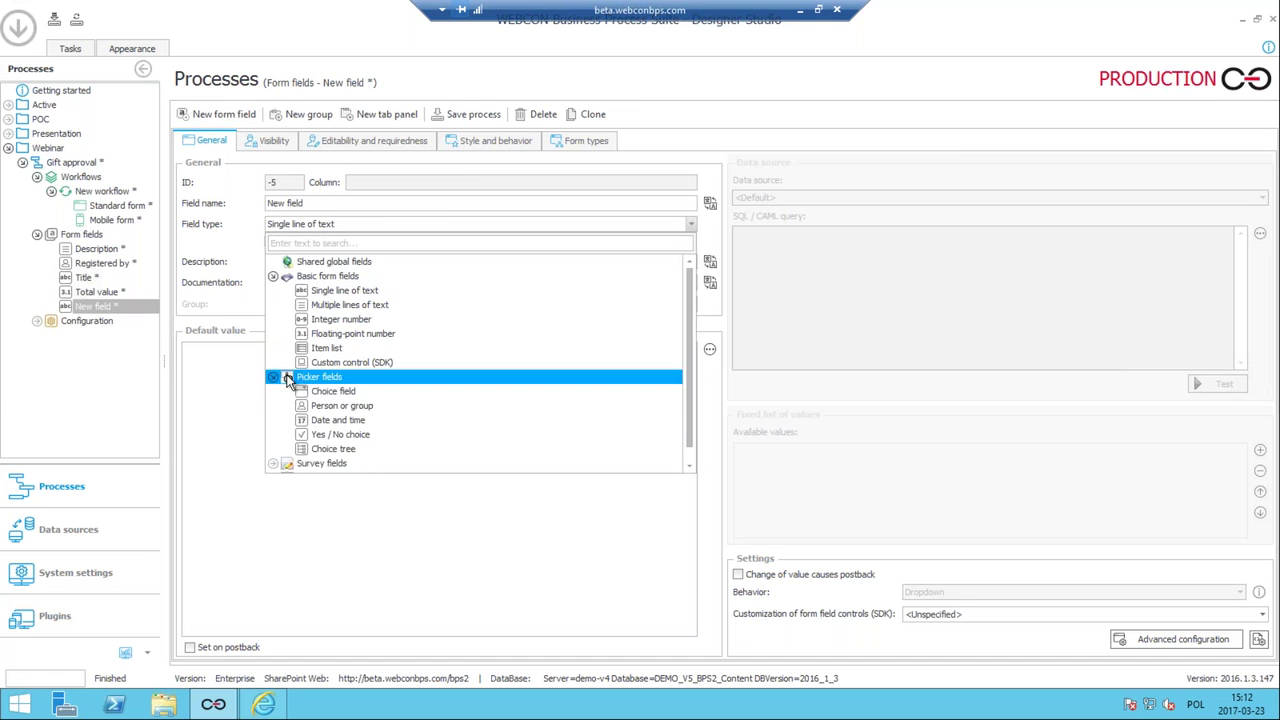
left_click(353, 431)
left_click(309, 261)
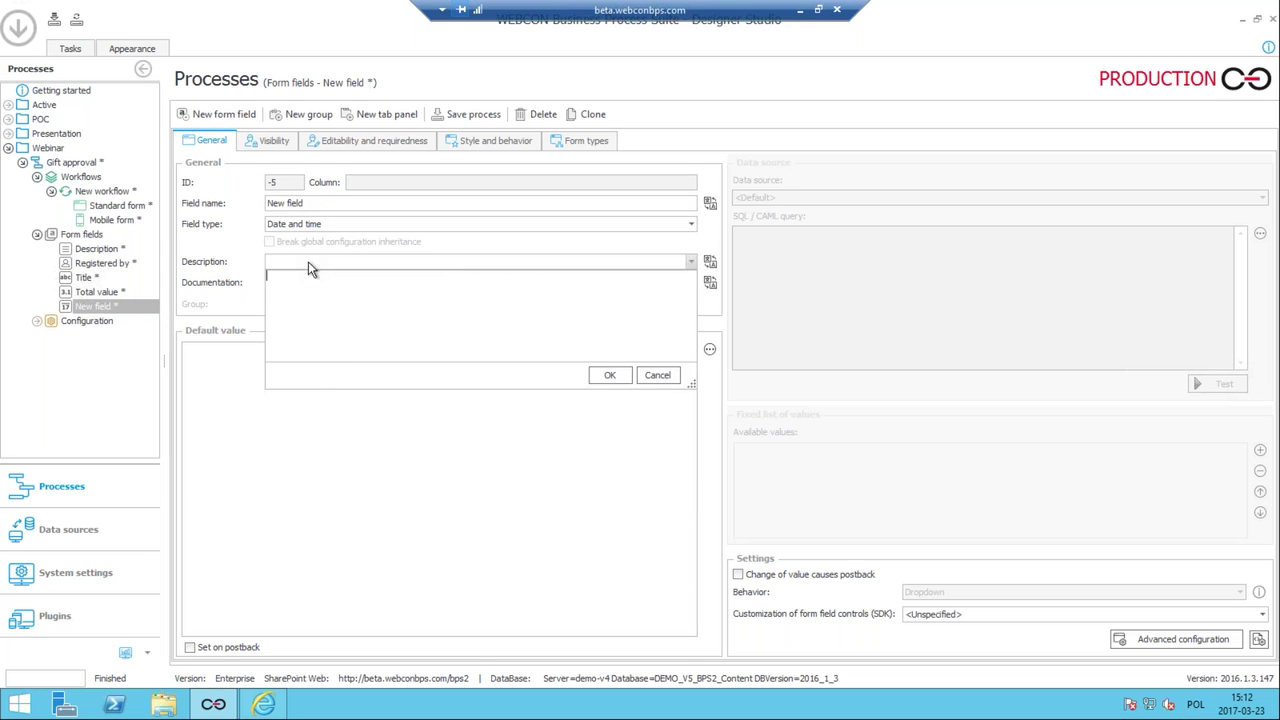
left_click(224, 265)
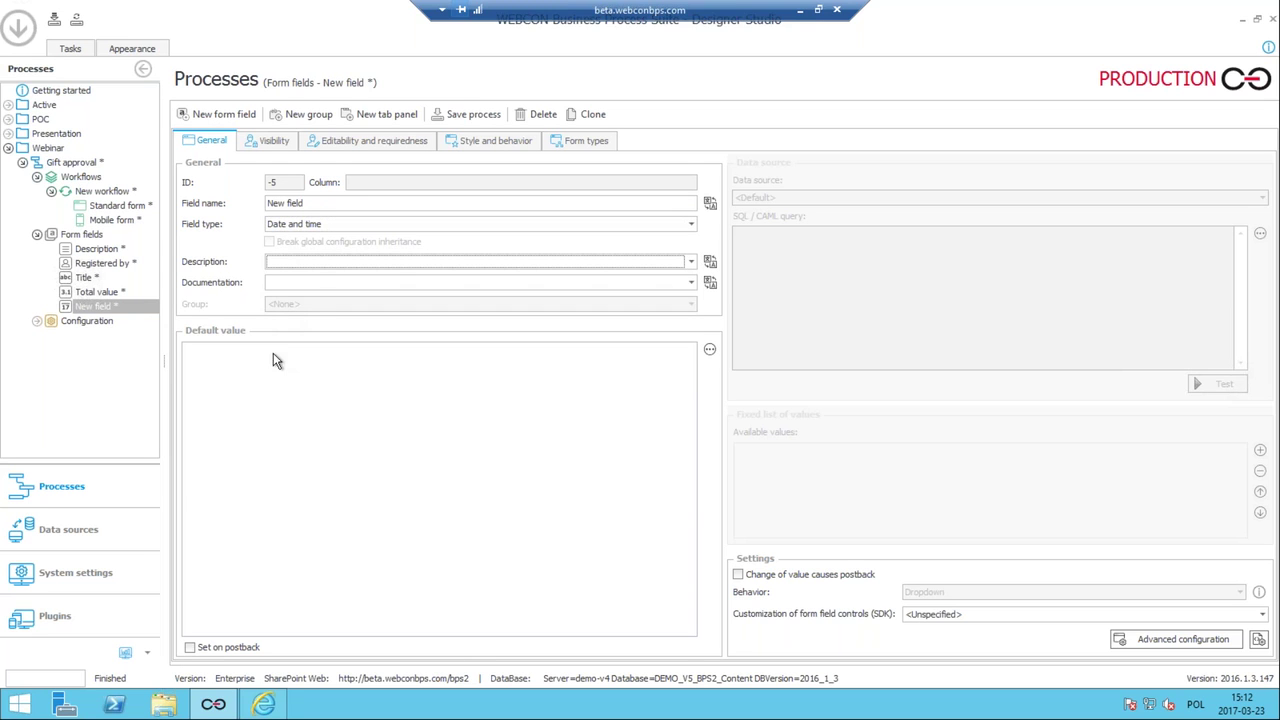
left_click(229, 201)
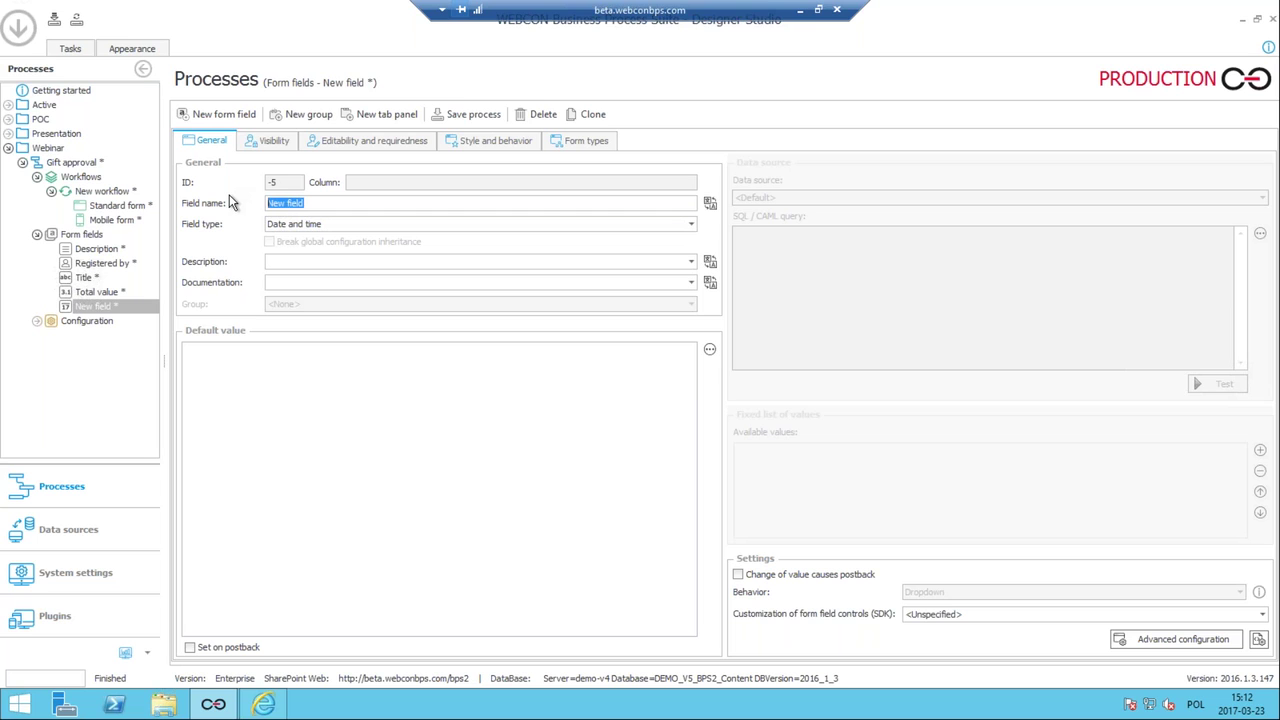
type("Registration date")
left_click(458, 114)
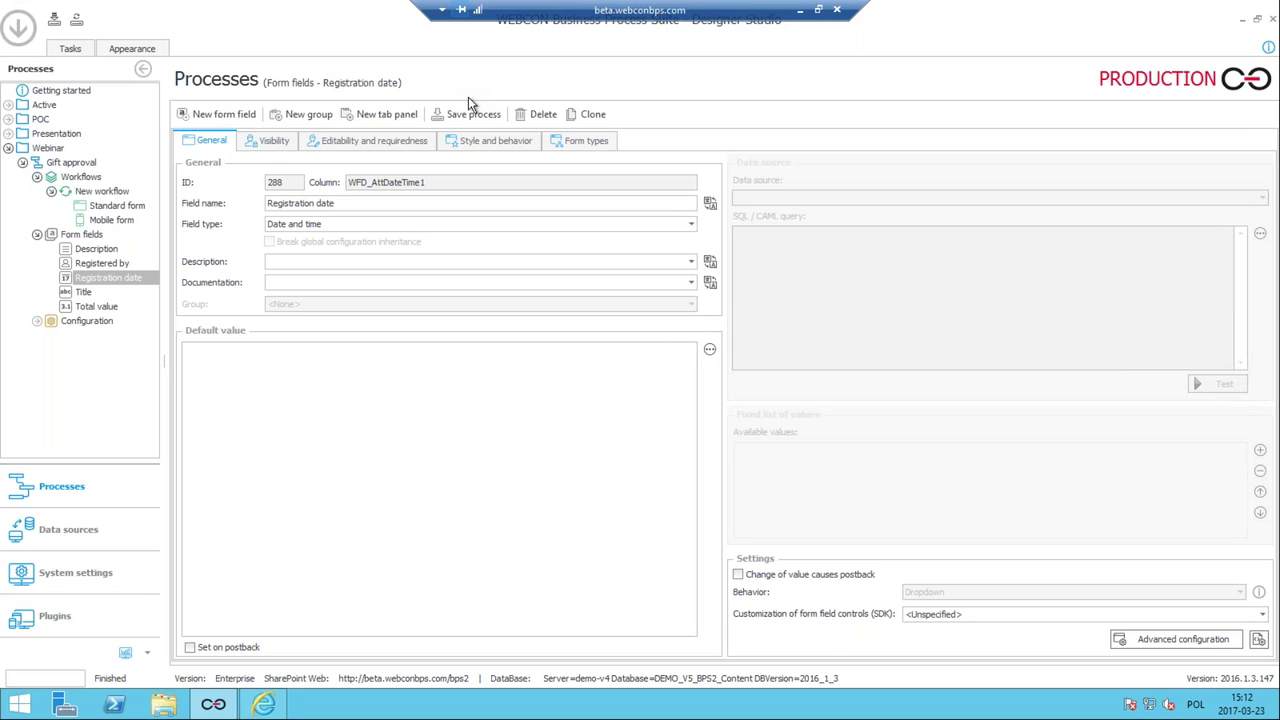
left_click(118, 206)
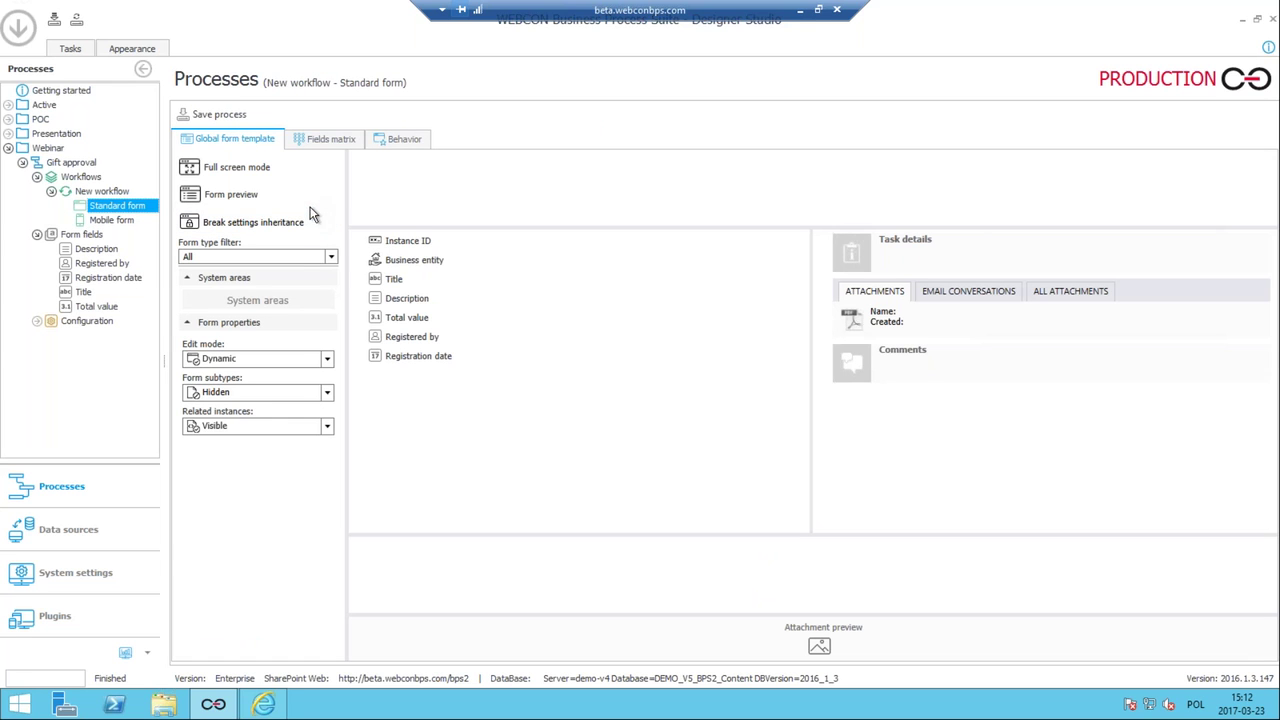
Show the Standard form's Fields matrix across the four workflow steps.
left_click(325, 140)
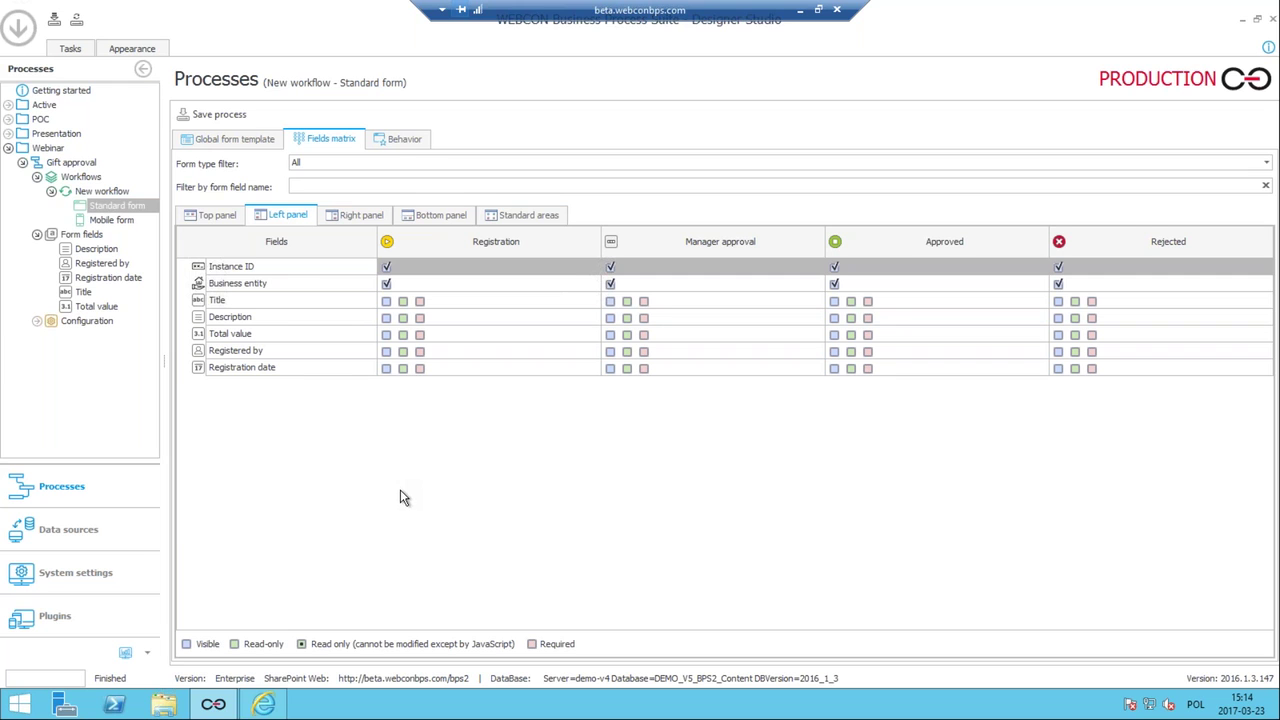
Tick Visible at Registration for Title, Description, Total value, Registered by and Registration date.
left_click(388, 302)
left_click(388, 318)
left_click(388, 335)
left_click(388, 352)
left_click(388, 369)
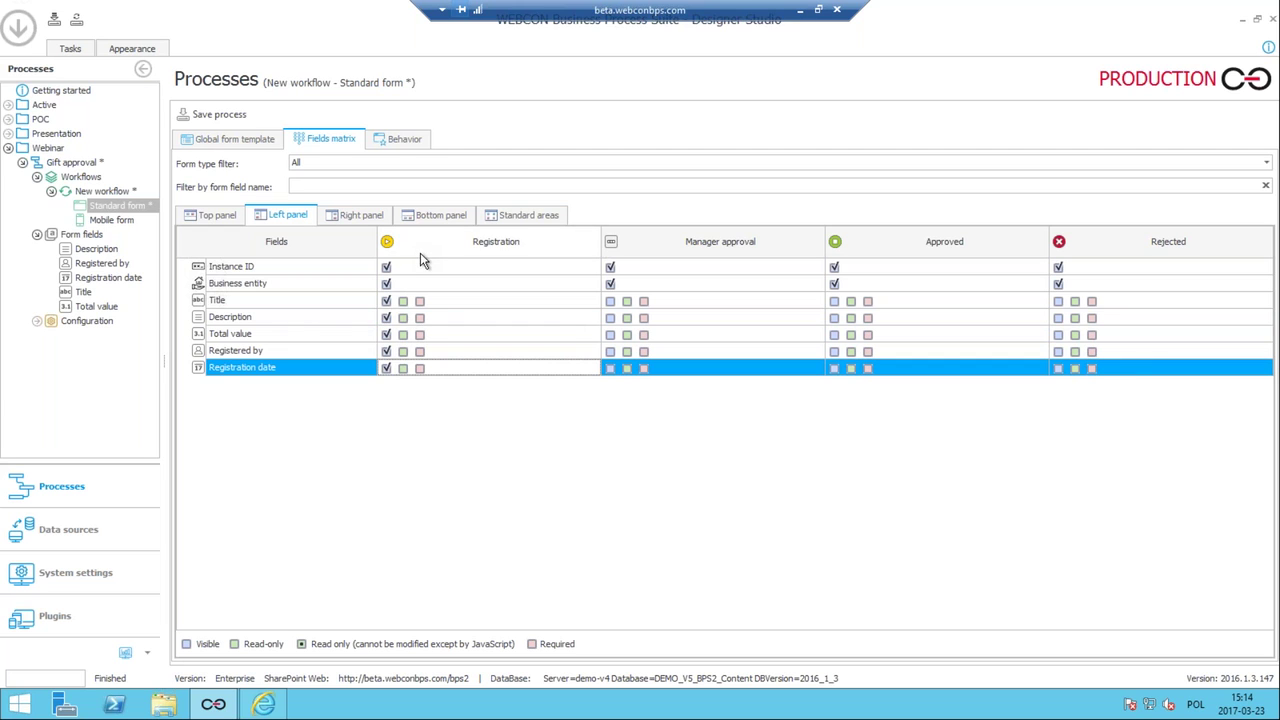
Set all fields to read-only at Manager approval, Approved and Rejected, then save the process.
right_click(646, 253)
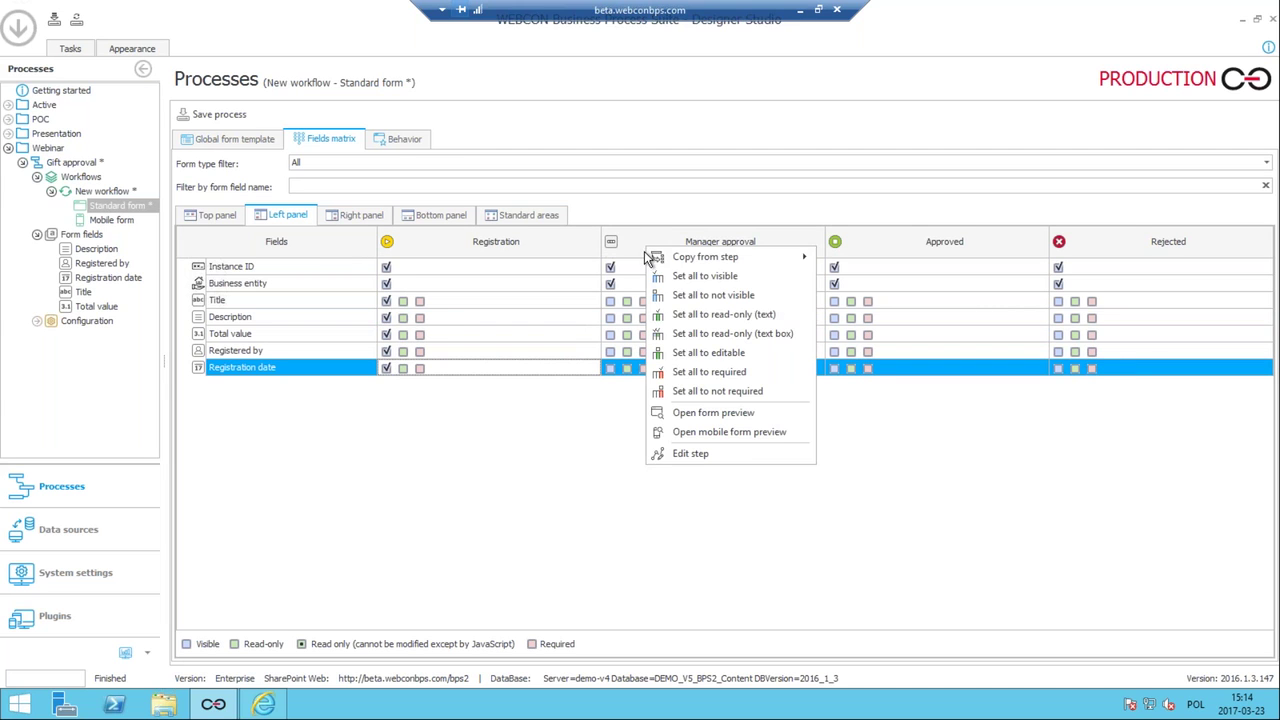
left_click(712, 314)
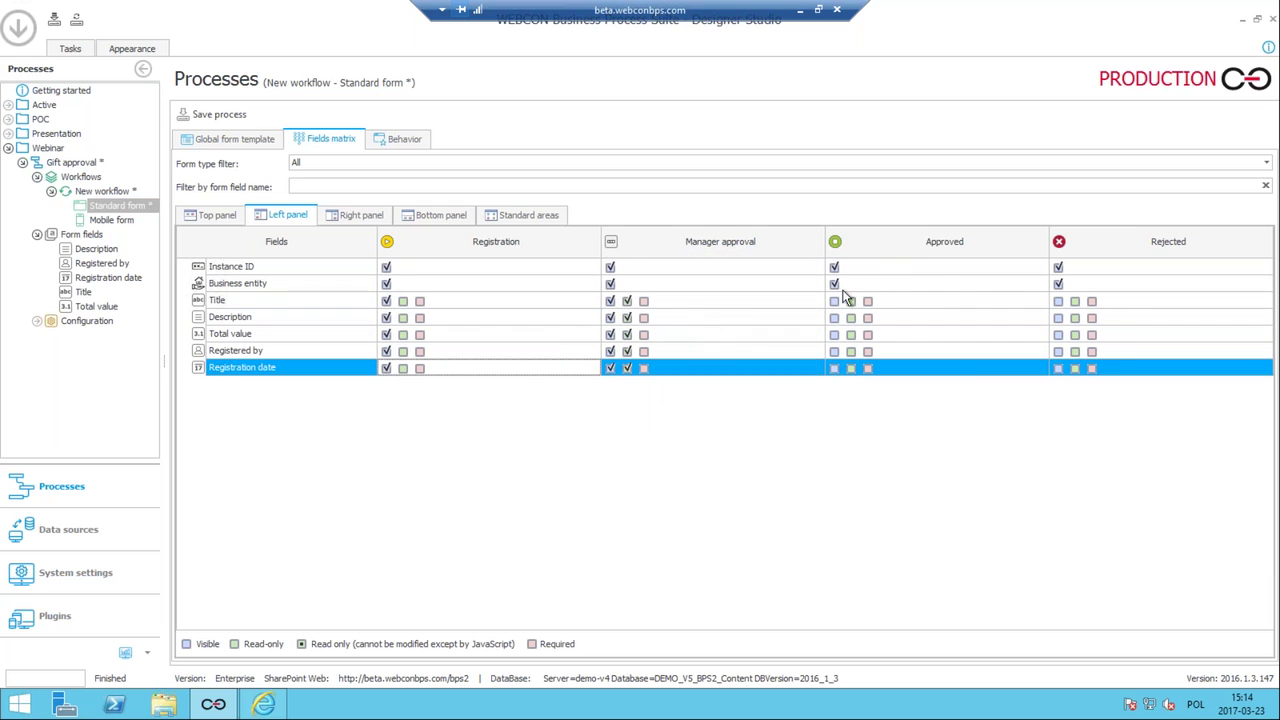
right_click(922, 254)
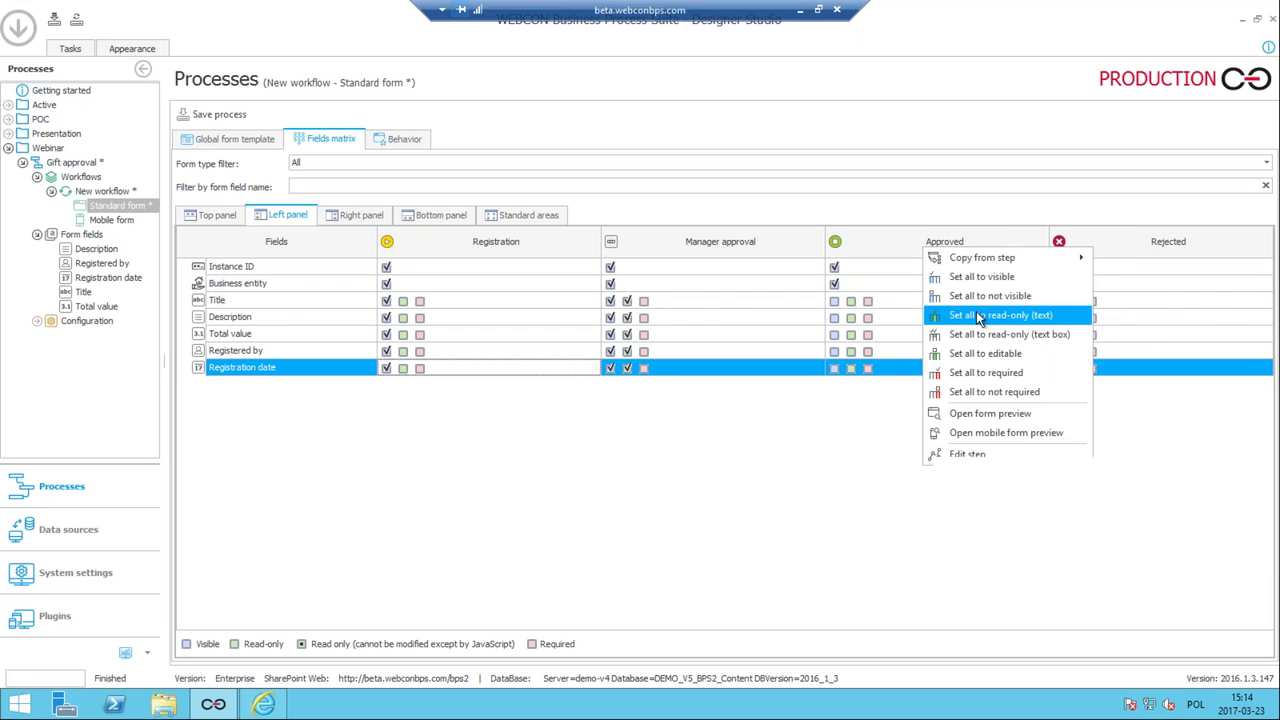
left_click(979, 318)
right_click(1120, 246)
left_click(1145, 307)
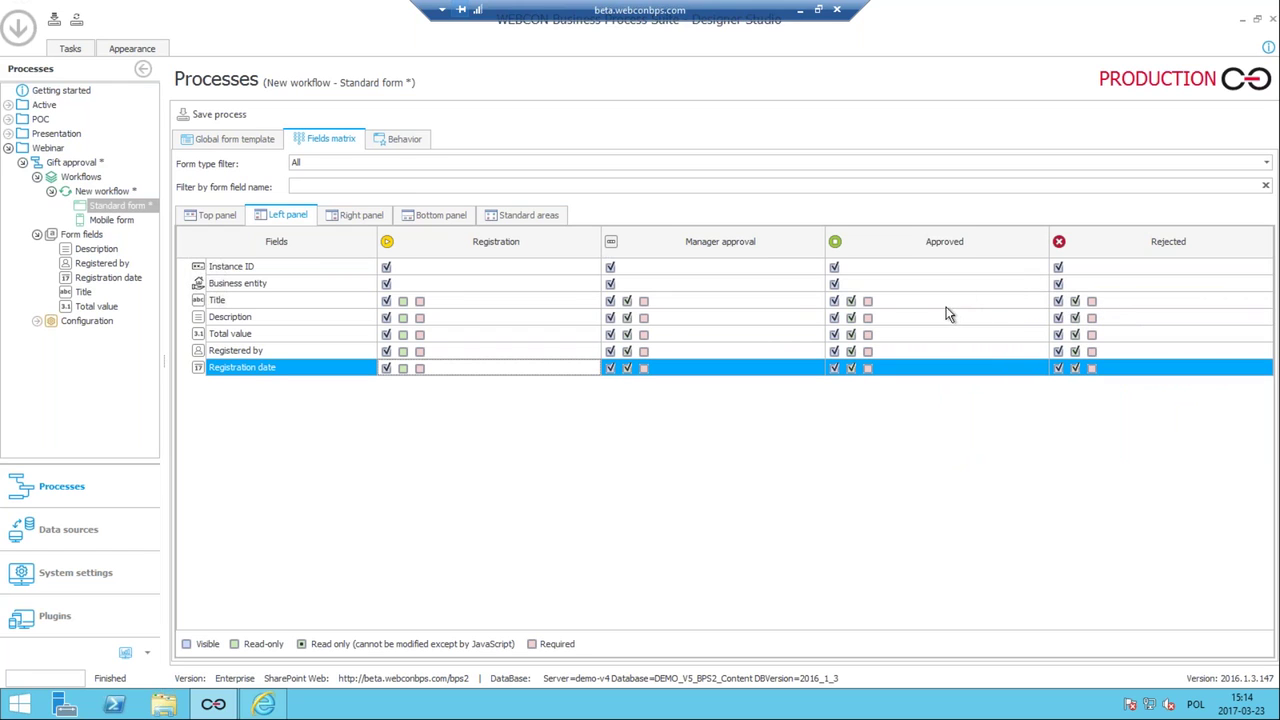
left_click(224, 113)
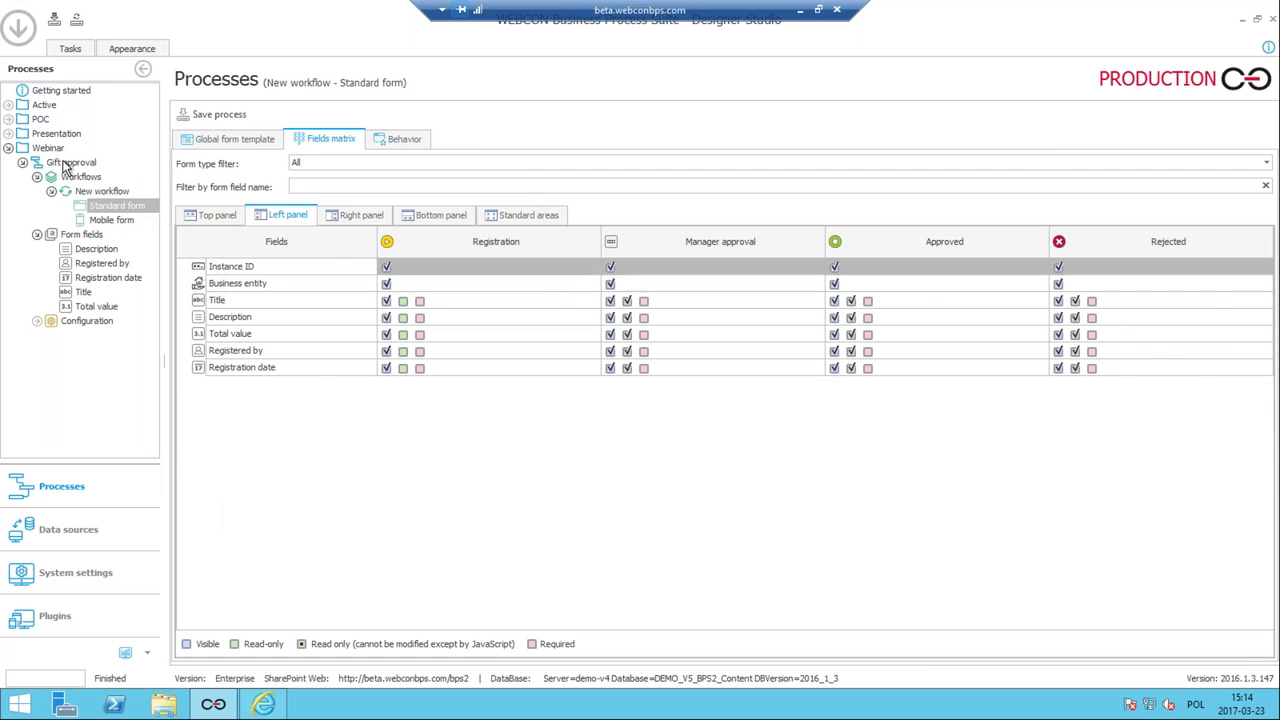
right_click(62, 163)
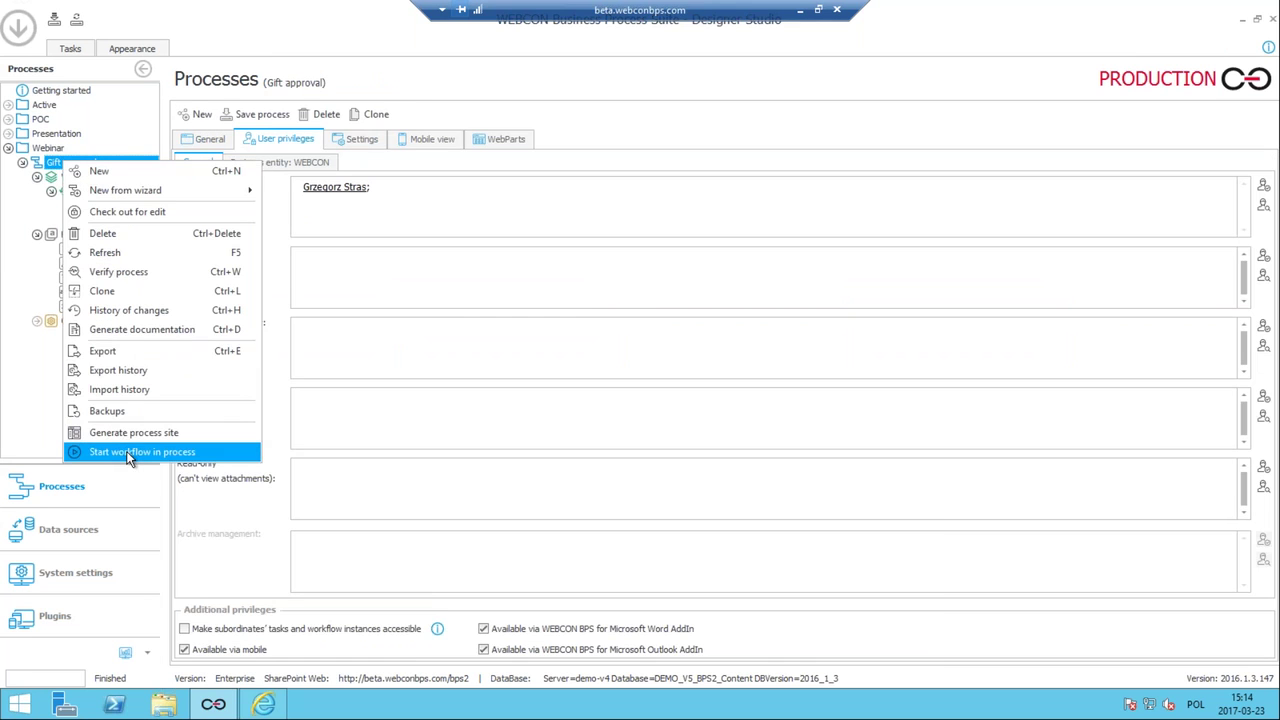
Open a new gift request and confirm its five fields are empty, then return to Designer Studio.
left_click(128, 452)
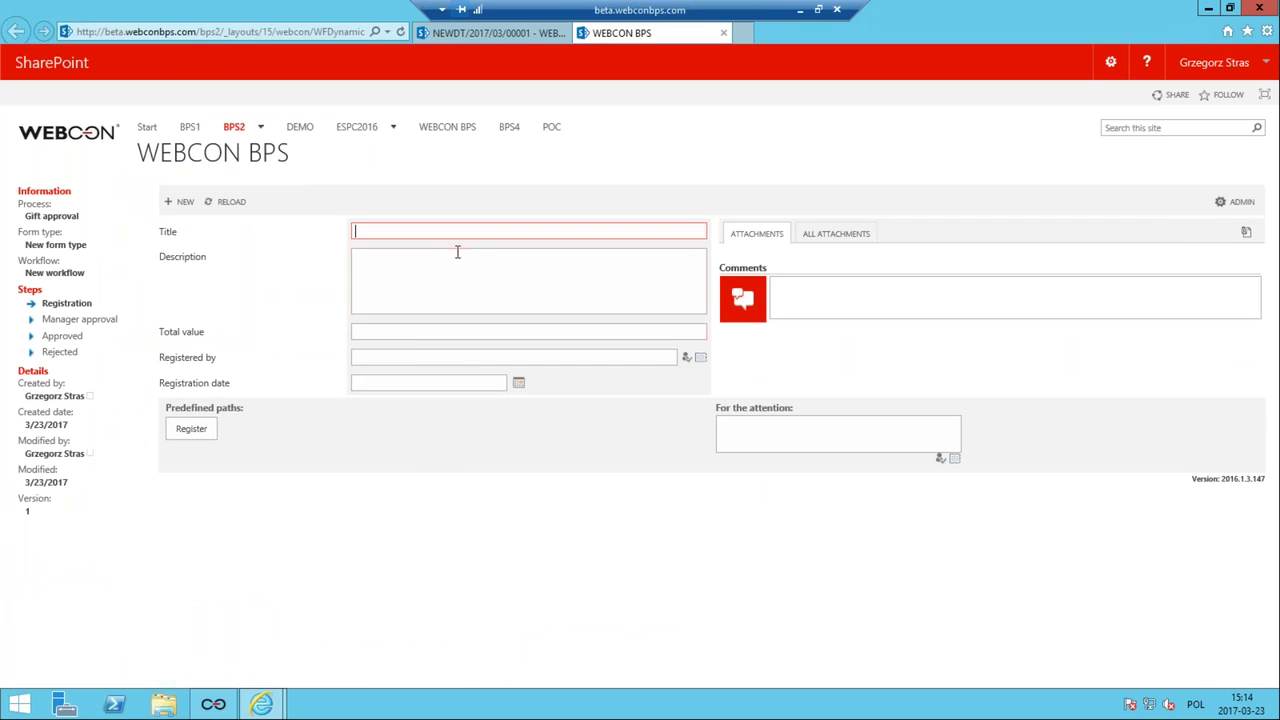
left_click(440, 294)
key("Tab")
left_click(411, 357)
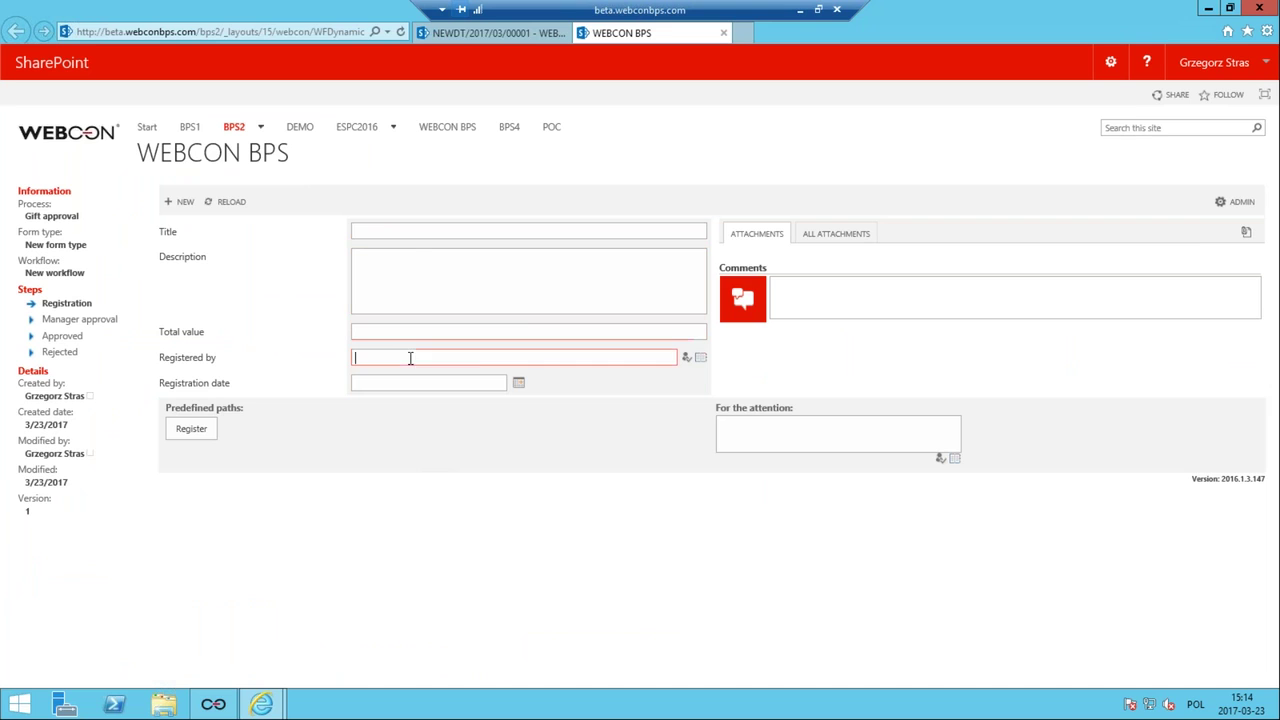
key("Tab")
left_click(449, 334)
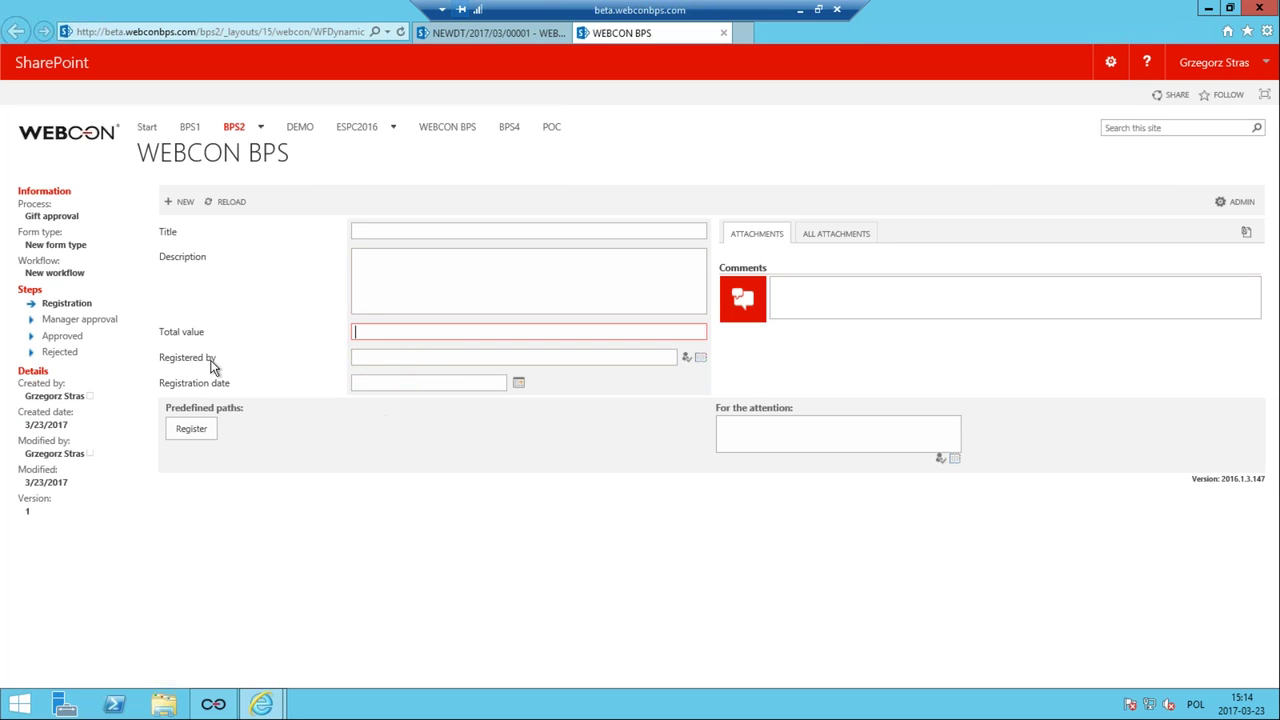
left_click(381, 355)
left_click(382, 382)
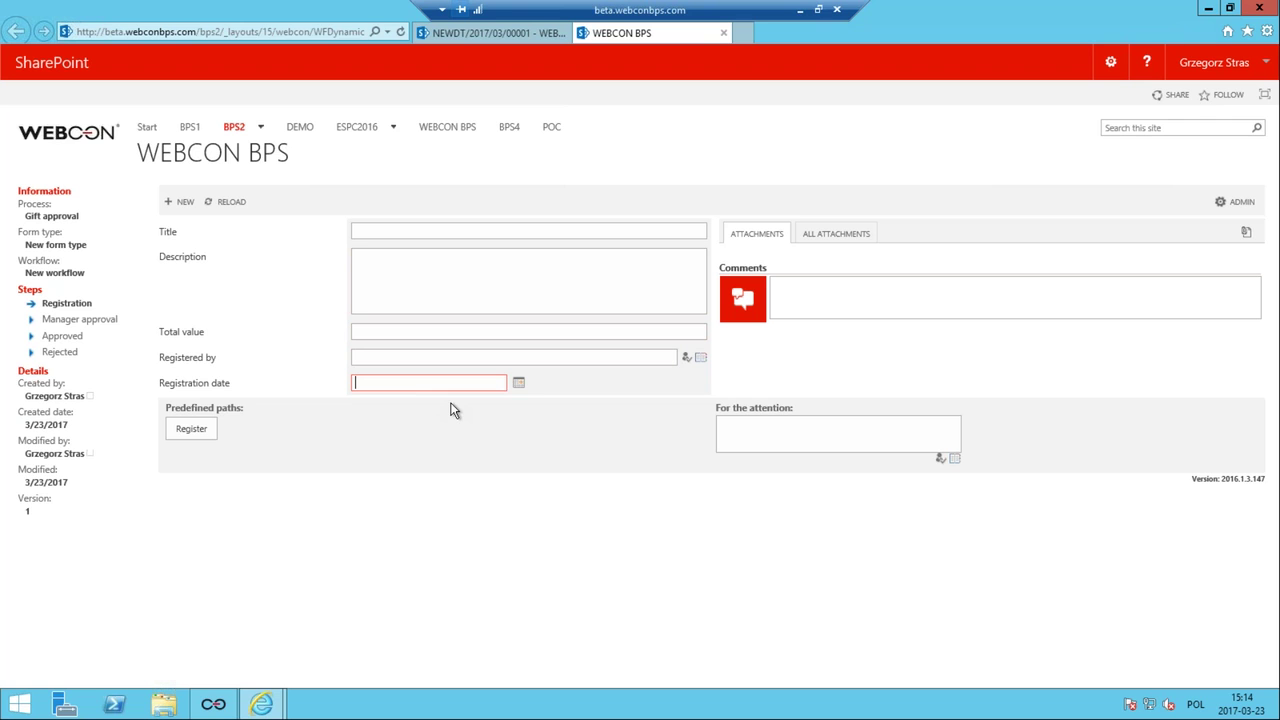
left_click(213, 704)
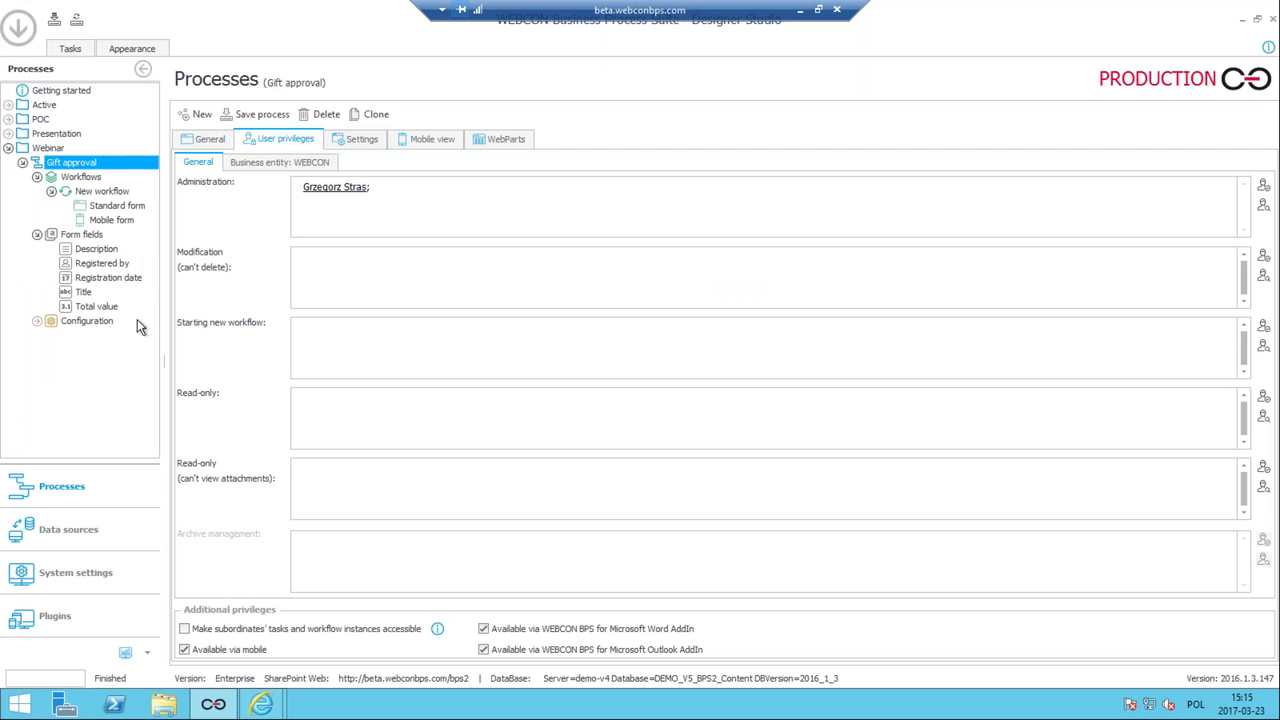
Set the Registered by field's default value to Current user.
left_click(105, 264)
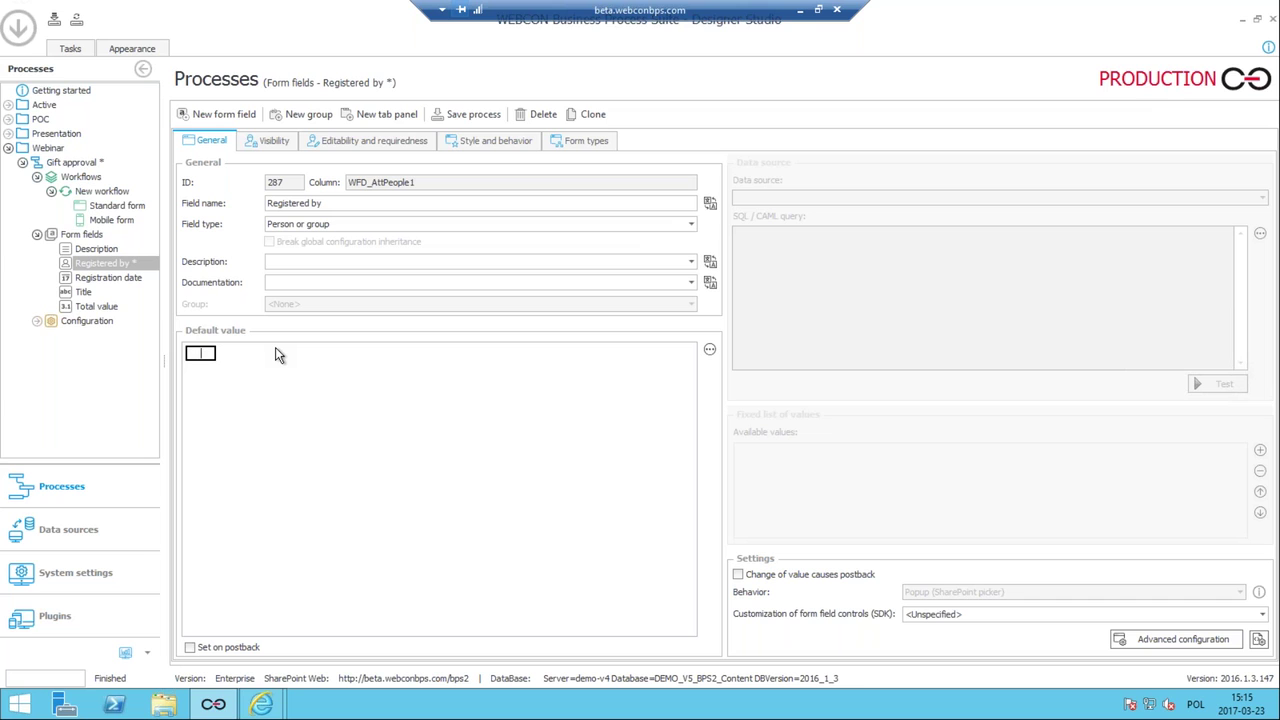
type("cu")
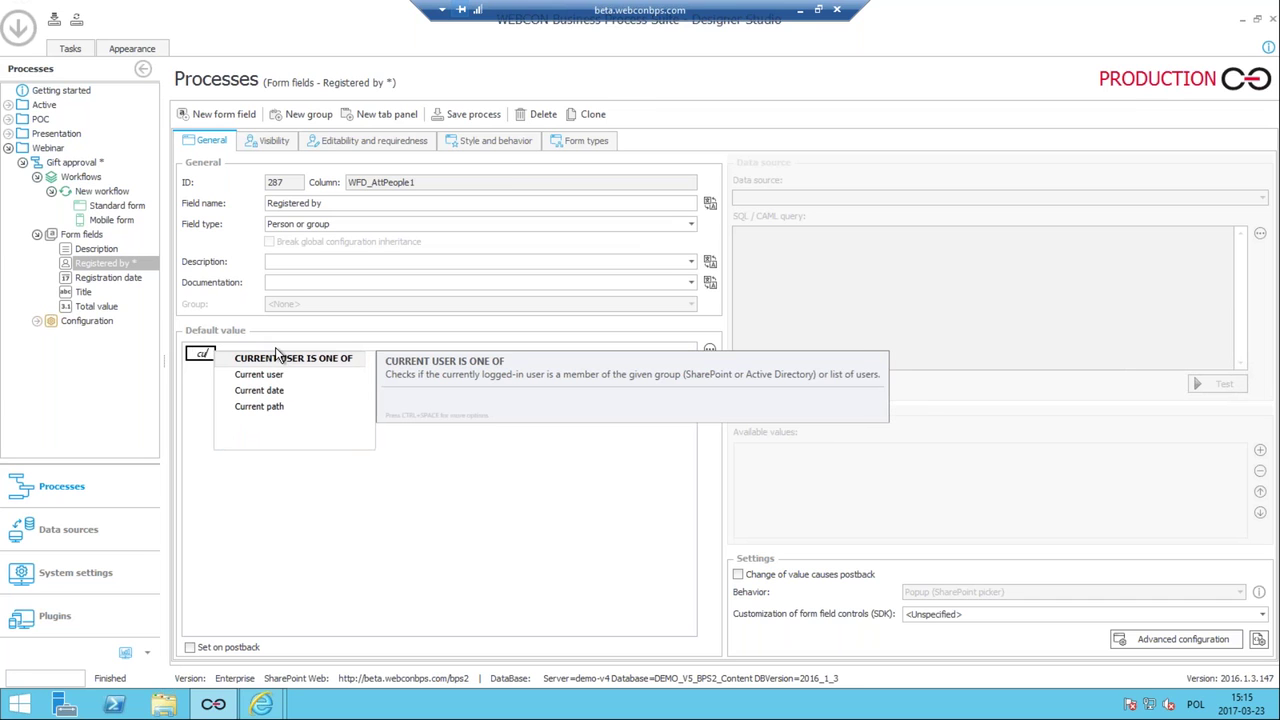
key("Down")
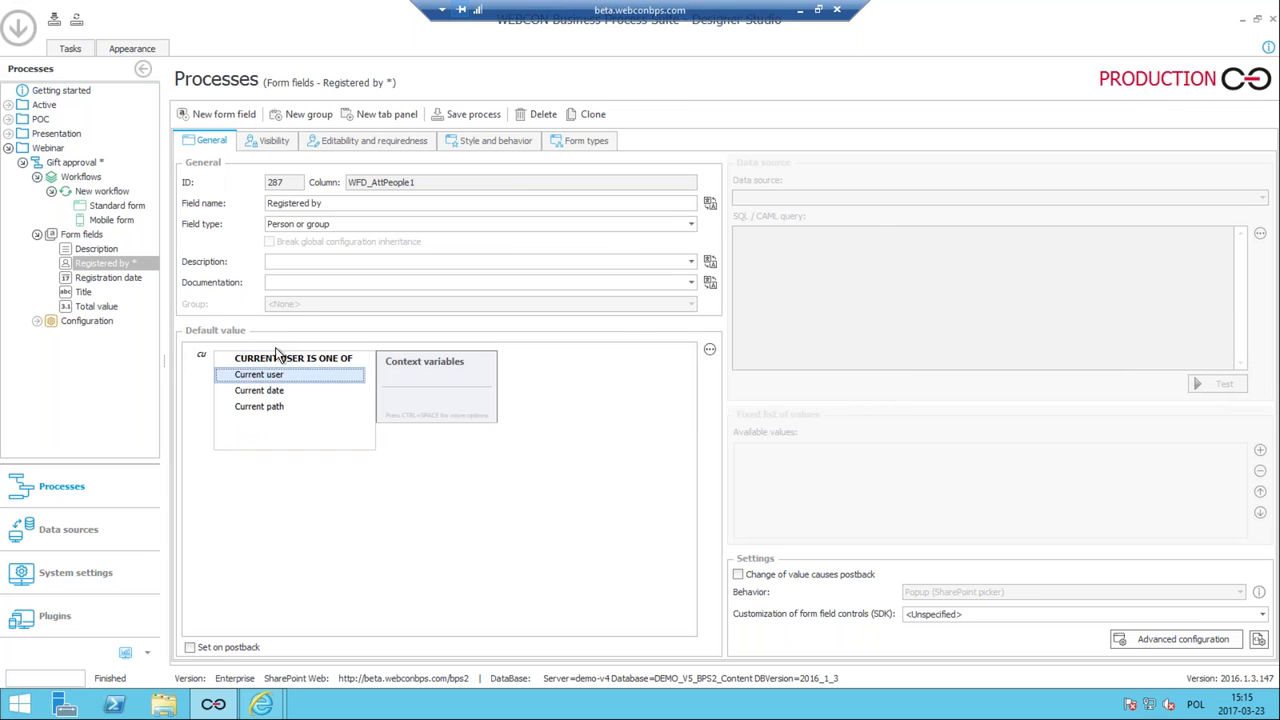
key("Down")
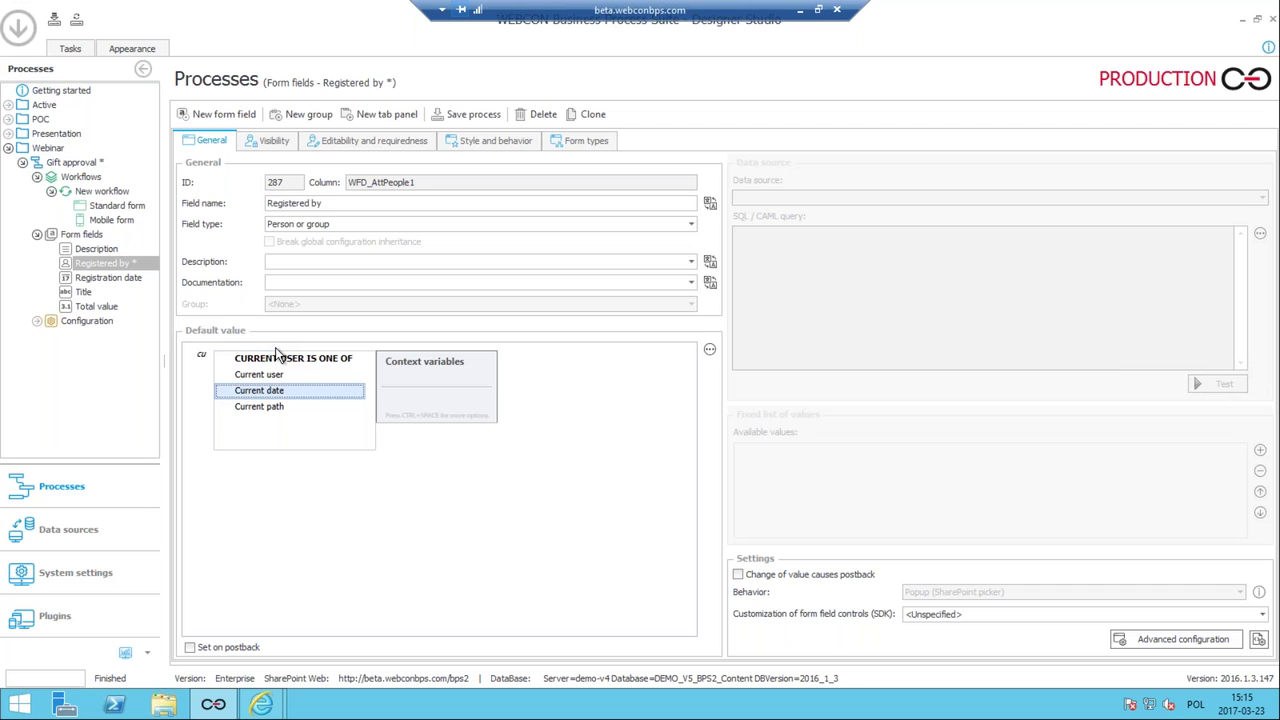
key("Up")
key("Return")
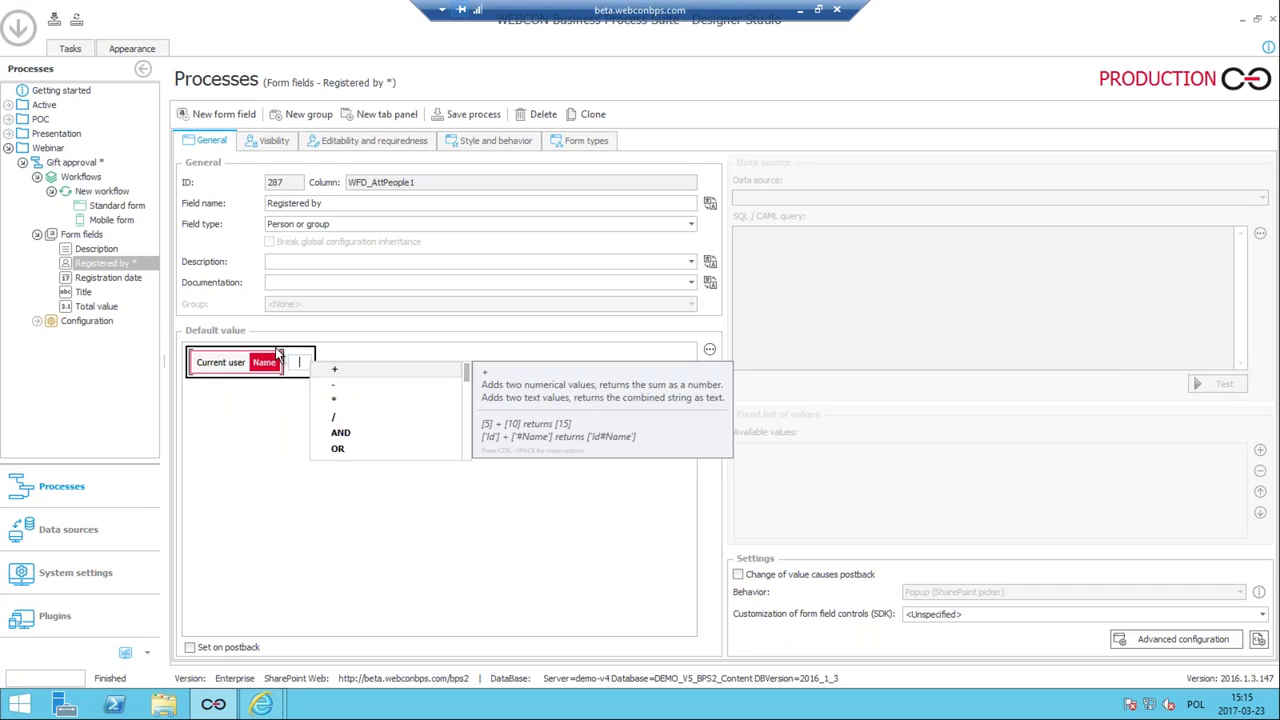
key("Escape")
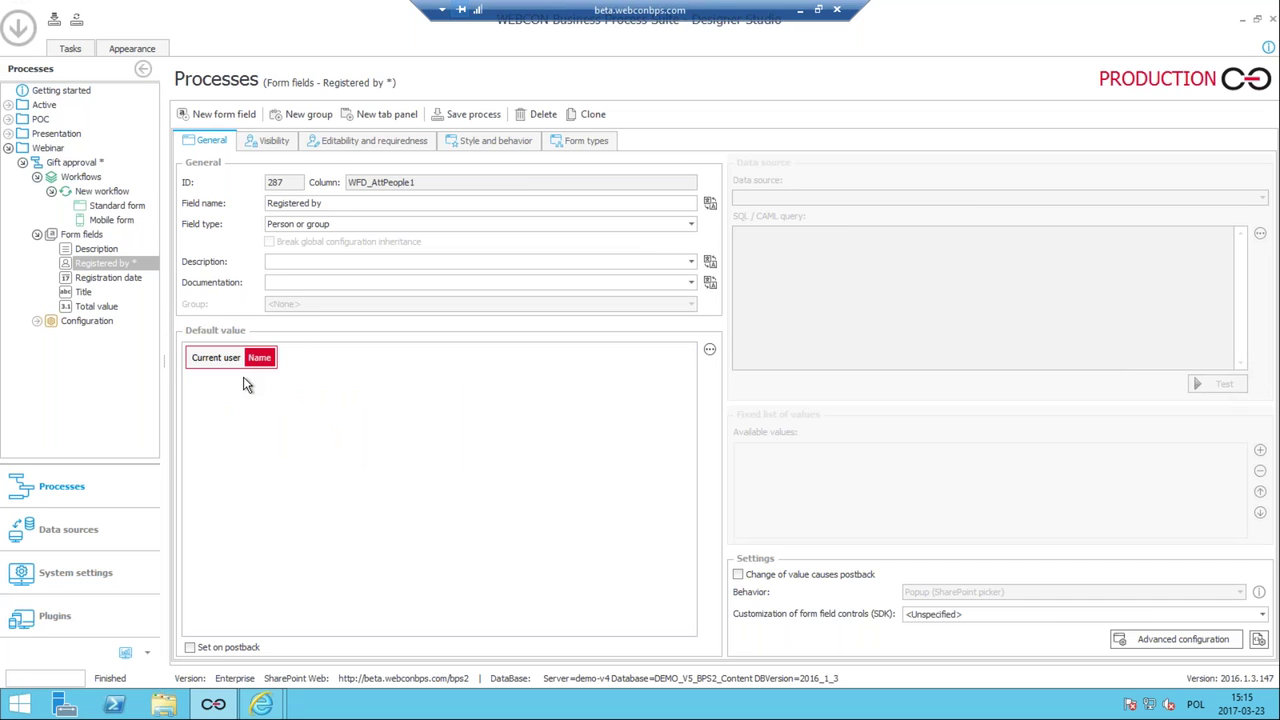
Set the Registration date field's default value to Current date.
left_click(108, 281)
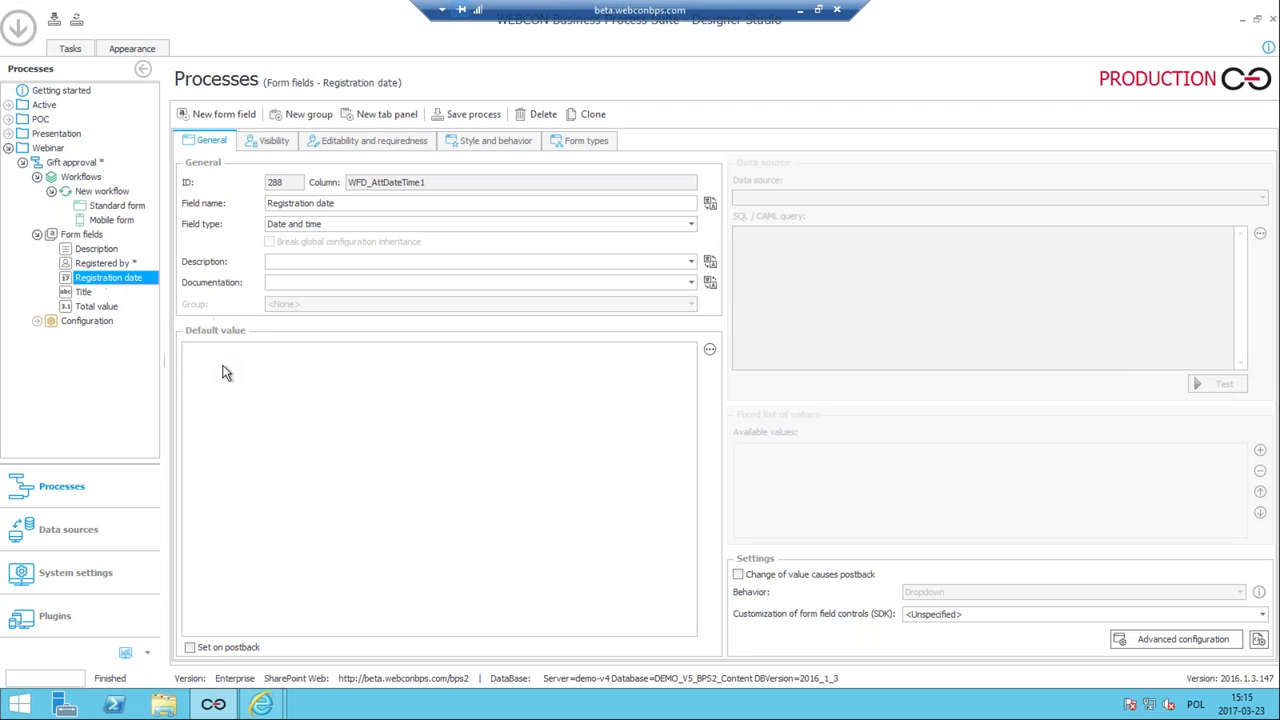
left_click(213, 367)
type("cur")
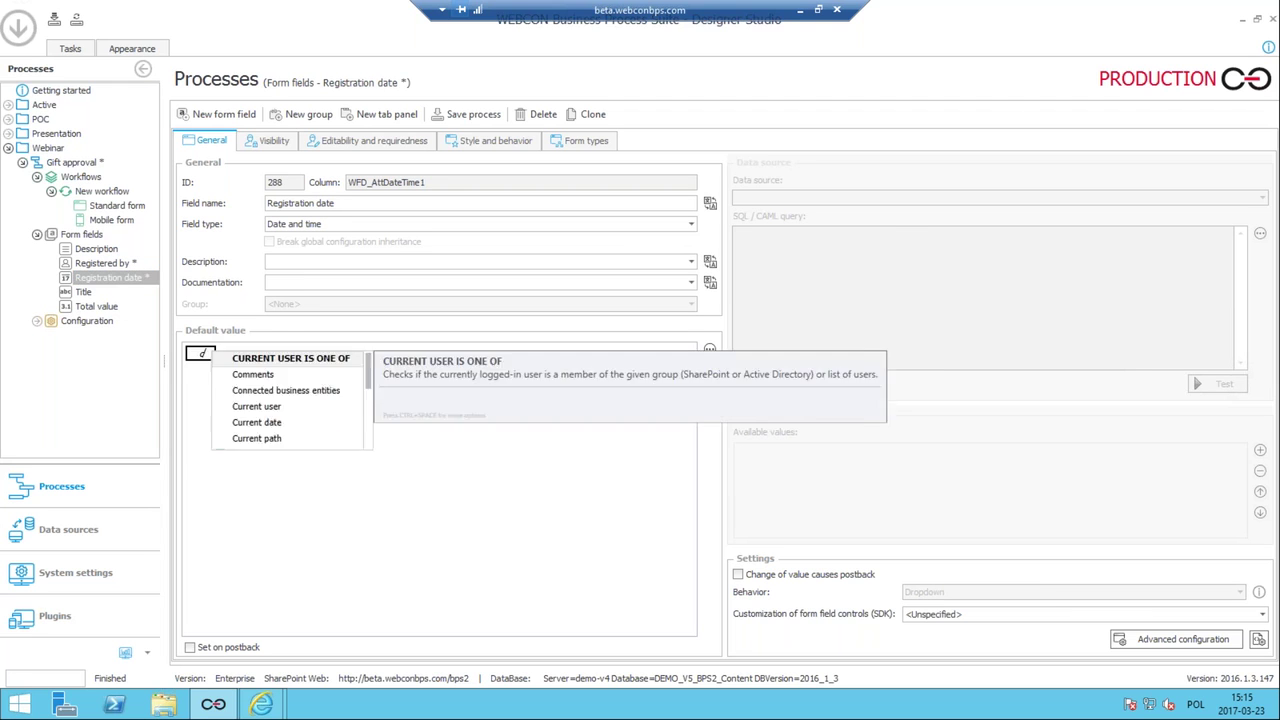
key("Down")
key("Down")
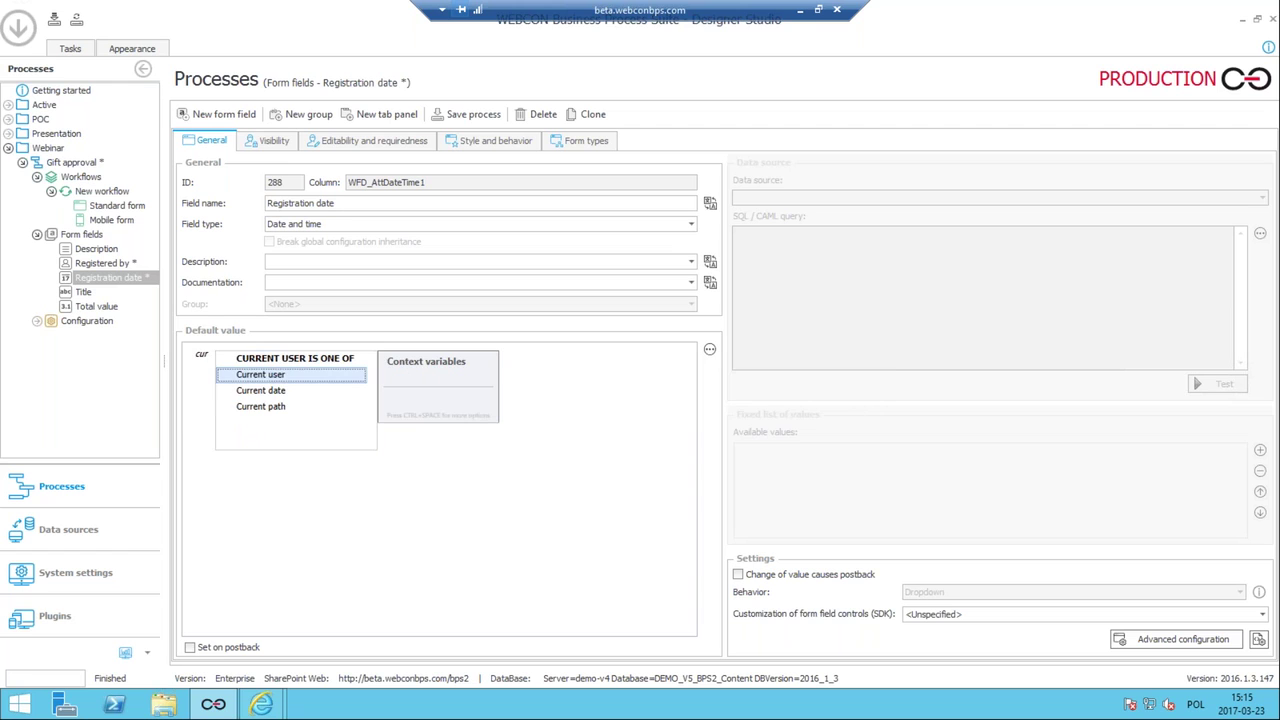
key("Return")
key("Escape")
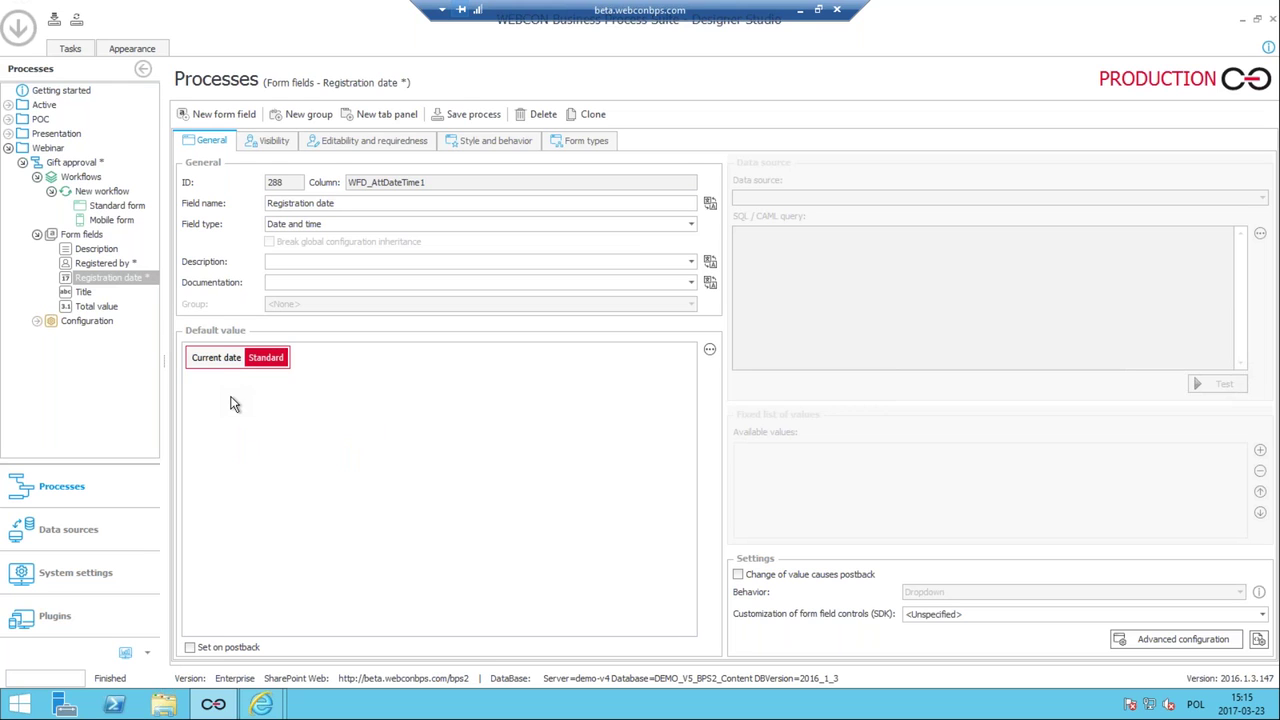
left_click(107, 315)
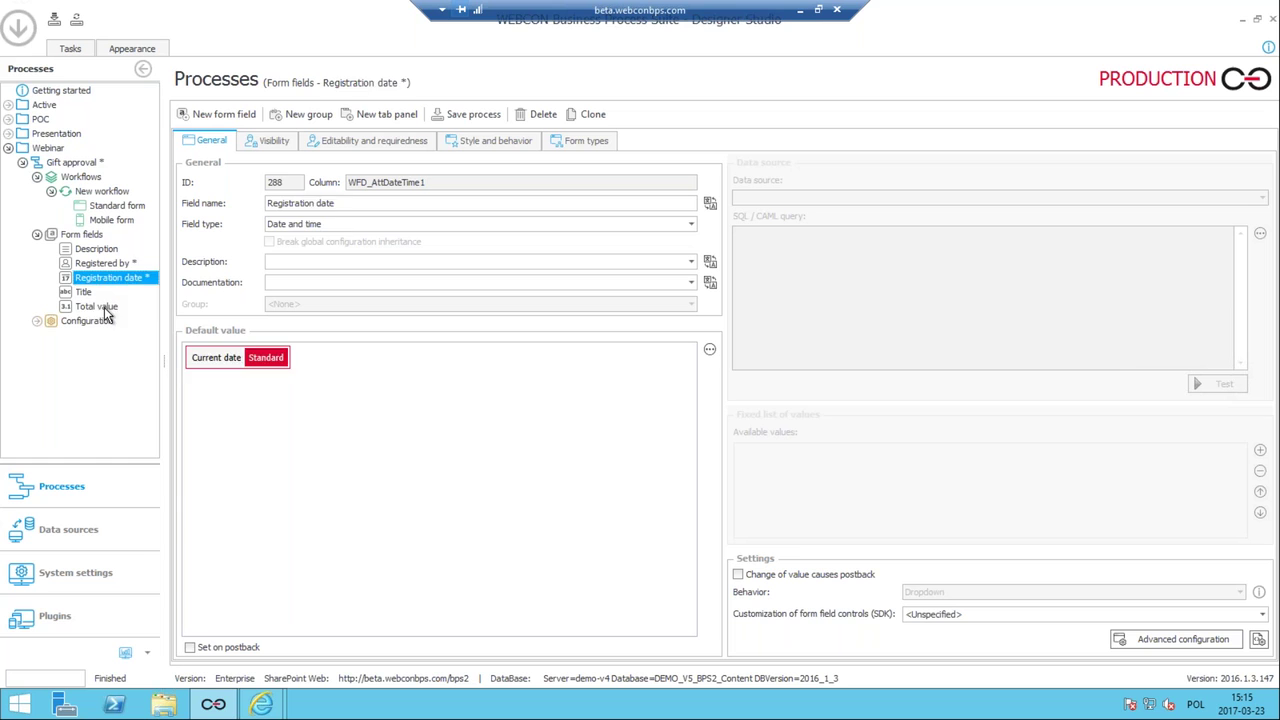
left_click(105, 308)
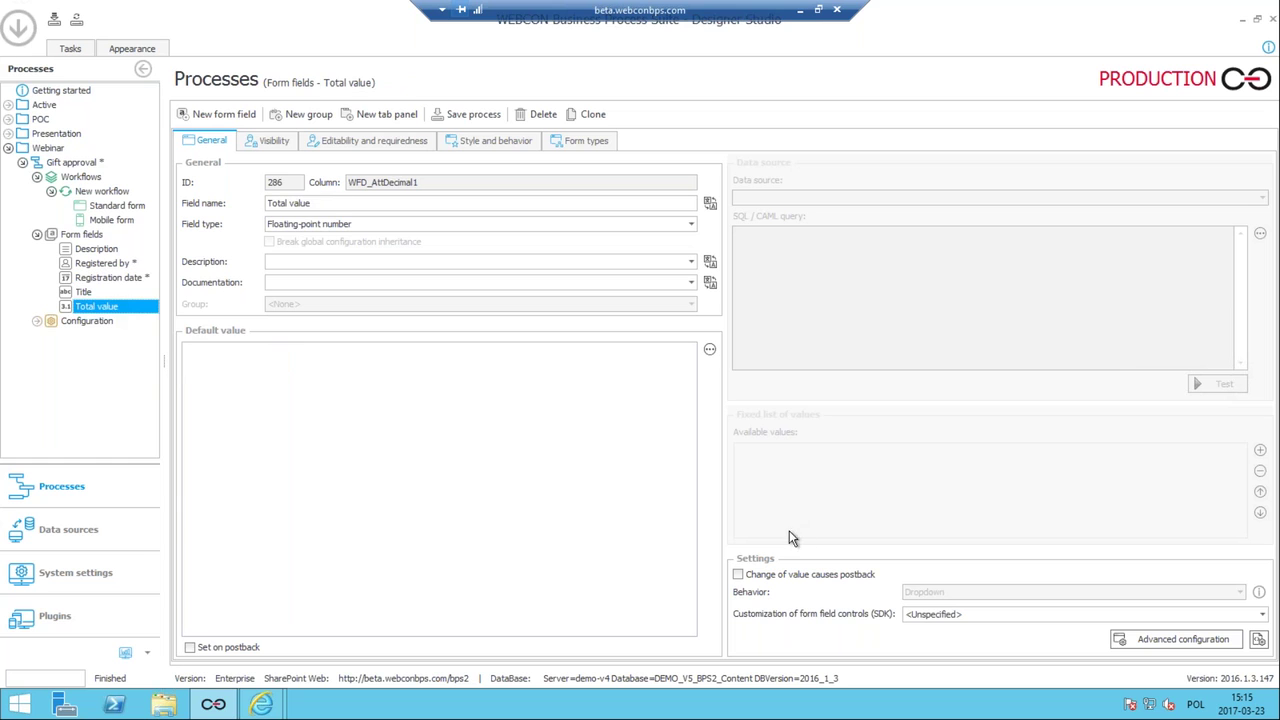
Show Total value as an amount in 1,000,000.12 format with currency code EUR, then save.
left_click(1238, 648)
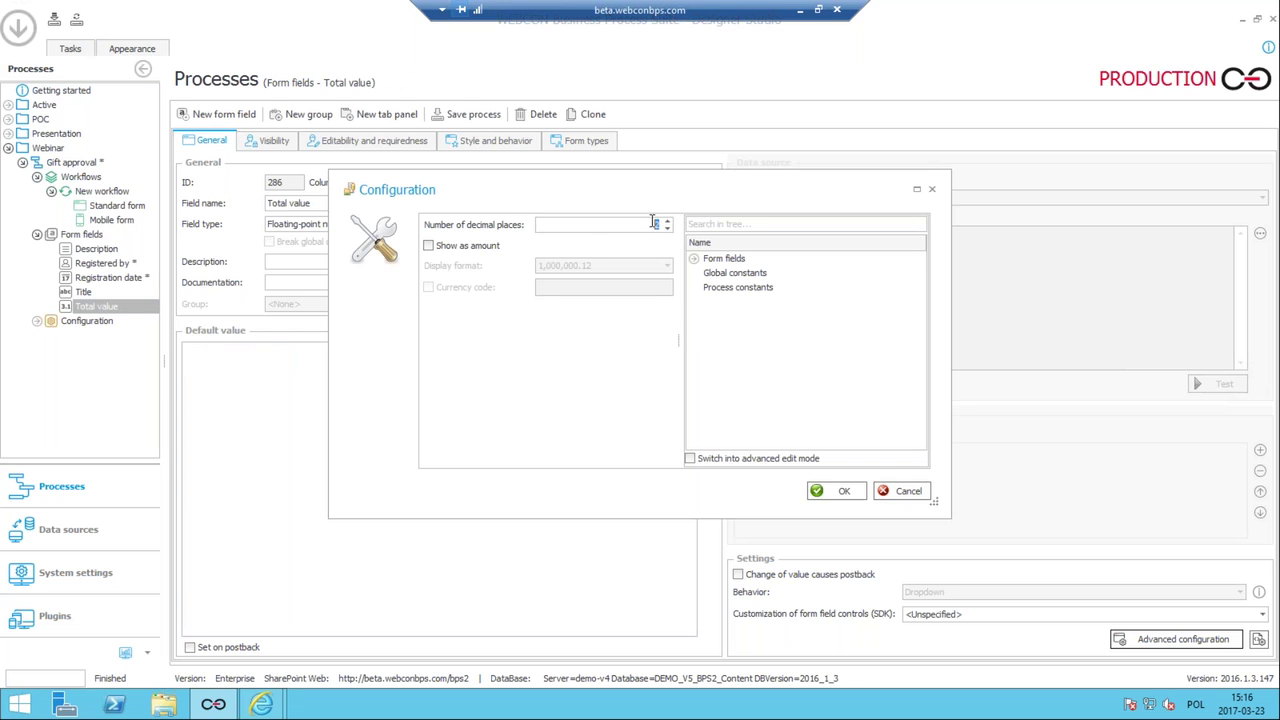
left_click(444, 249)
left_click(585, 268)
left_click(611, 294)
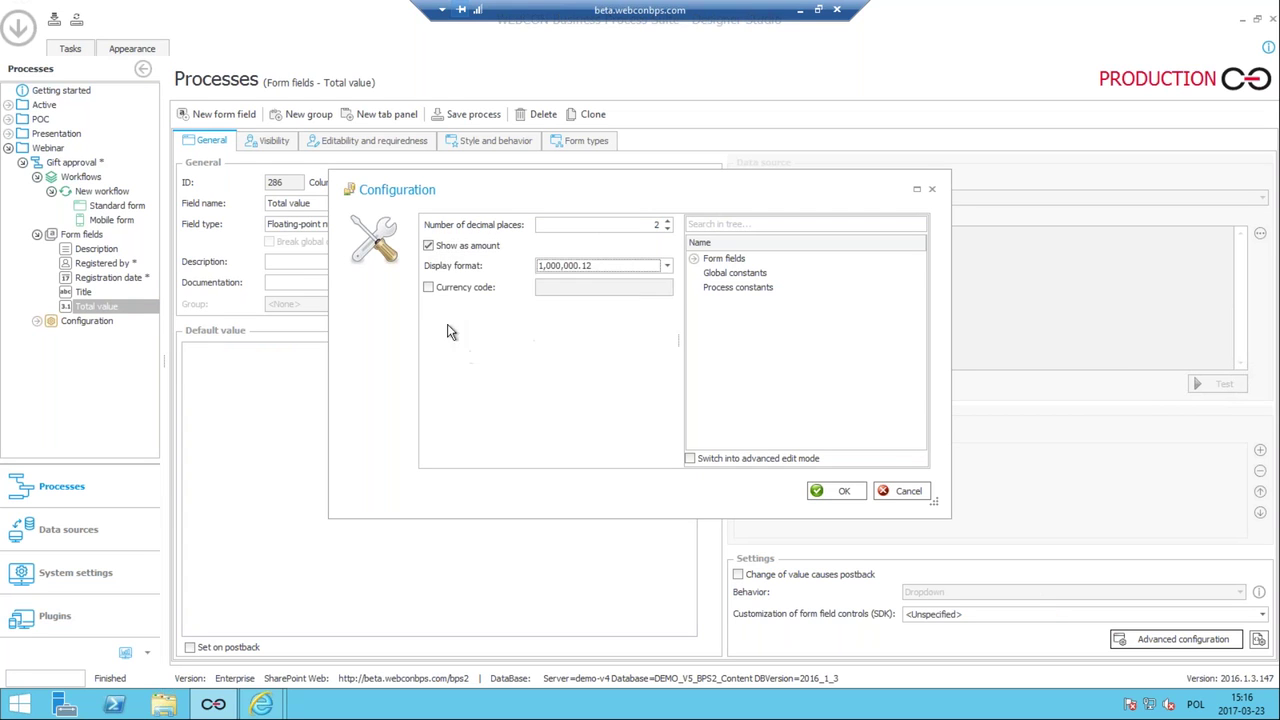
left_click(428, 287)
left_click(611, 295)
type("EUR")
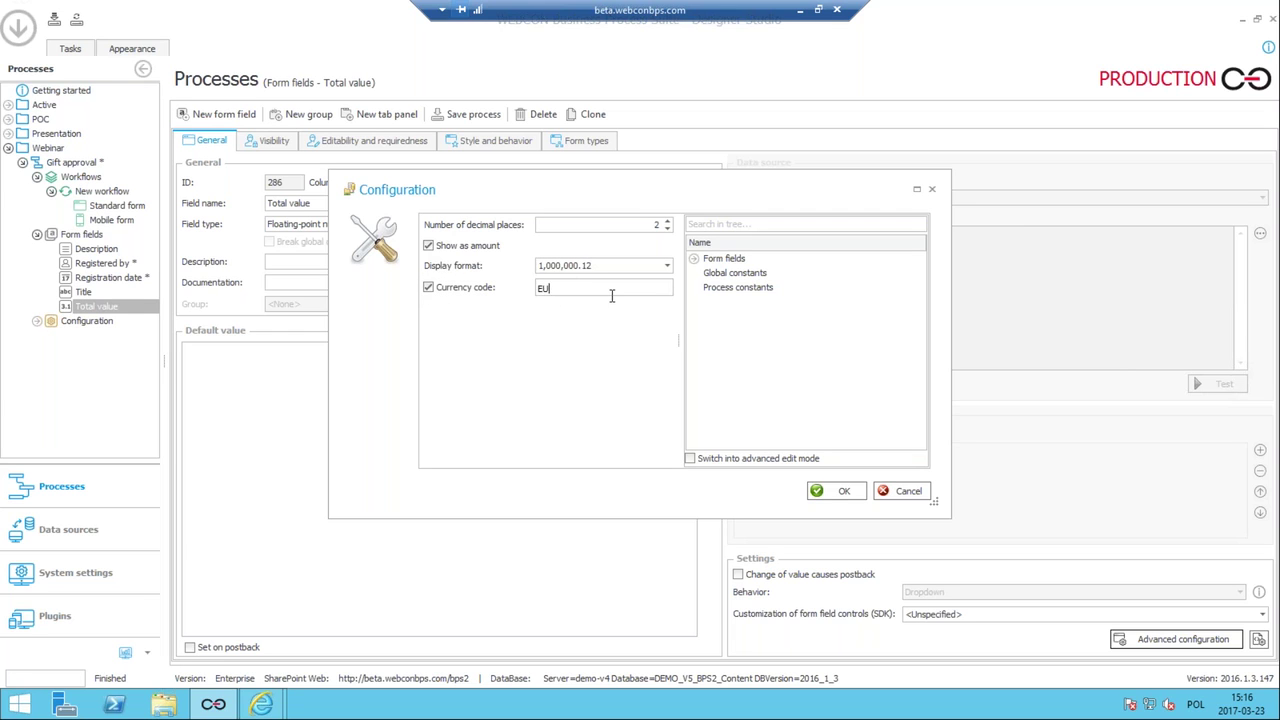
left_click(838, 491)
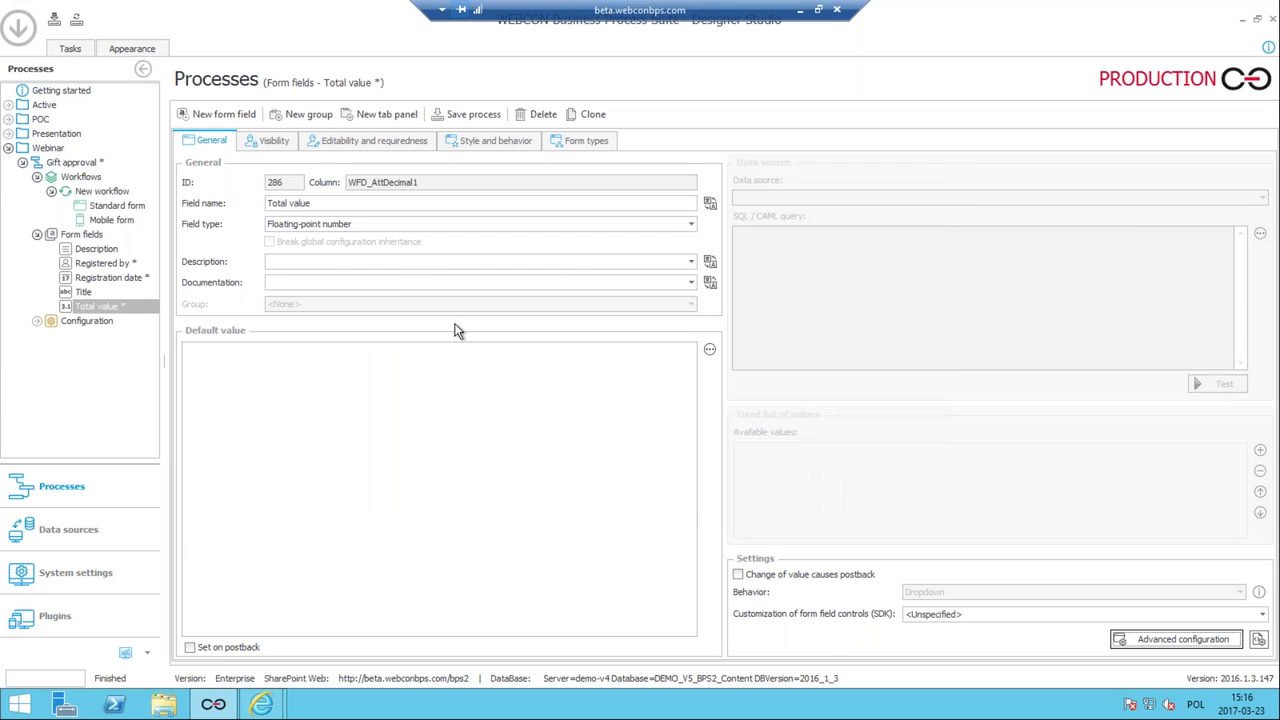
left_click(462, 116)
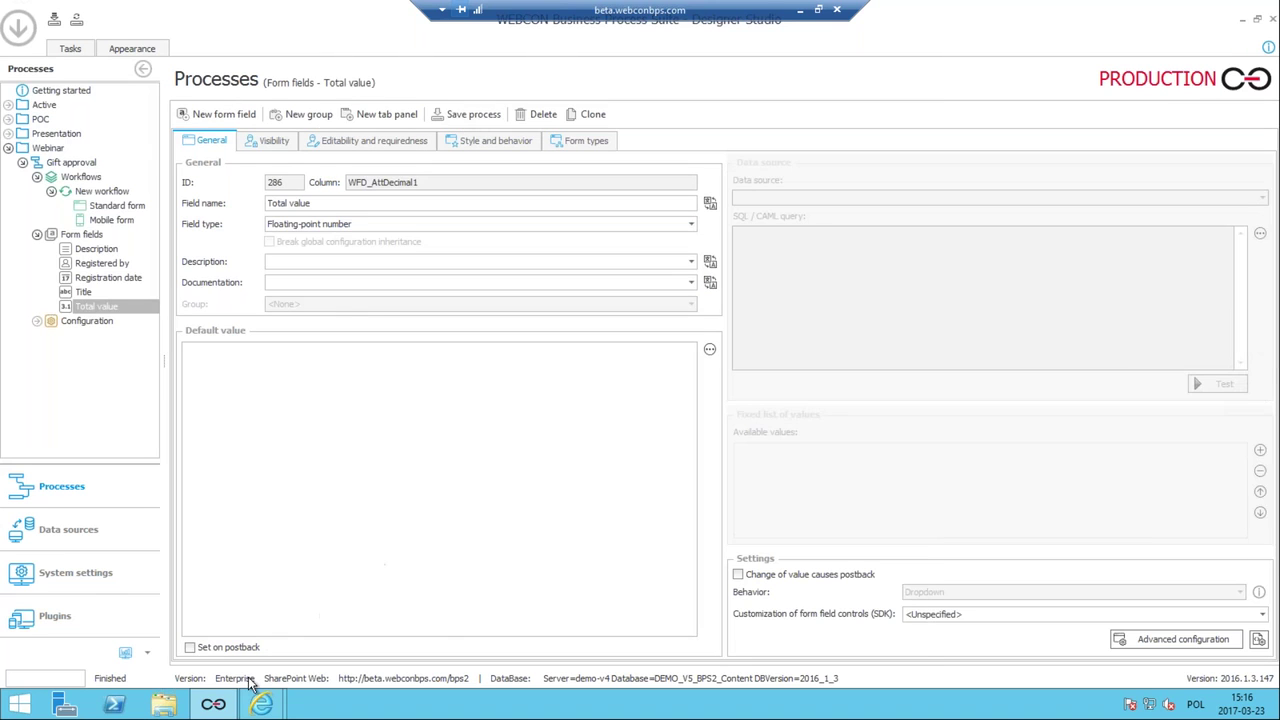
Reload the gift request form and enter 666 in Total value.
mouse_move(261, 704)
left_click(350, 630)
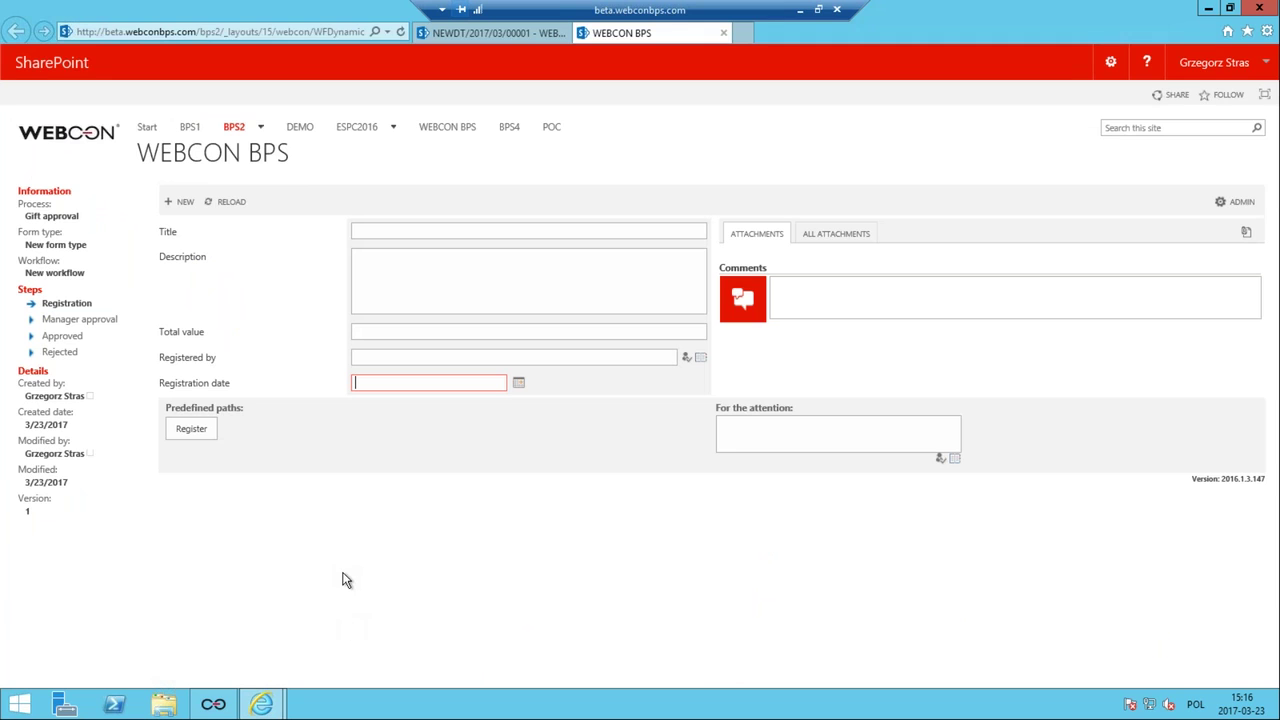
key("F5")
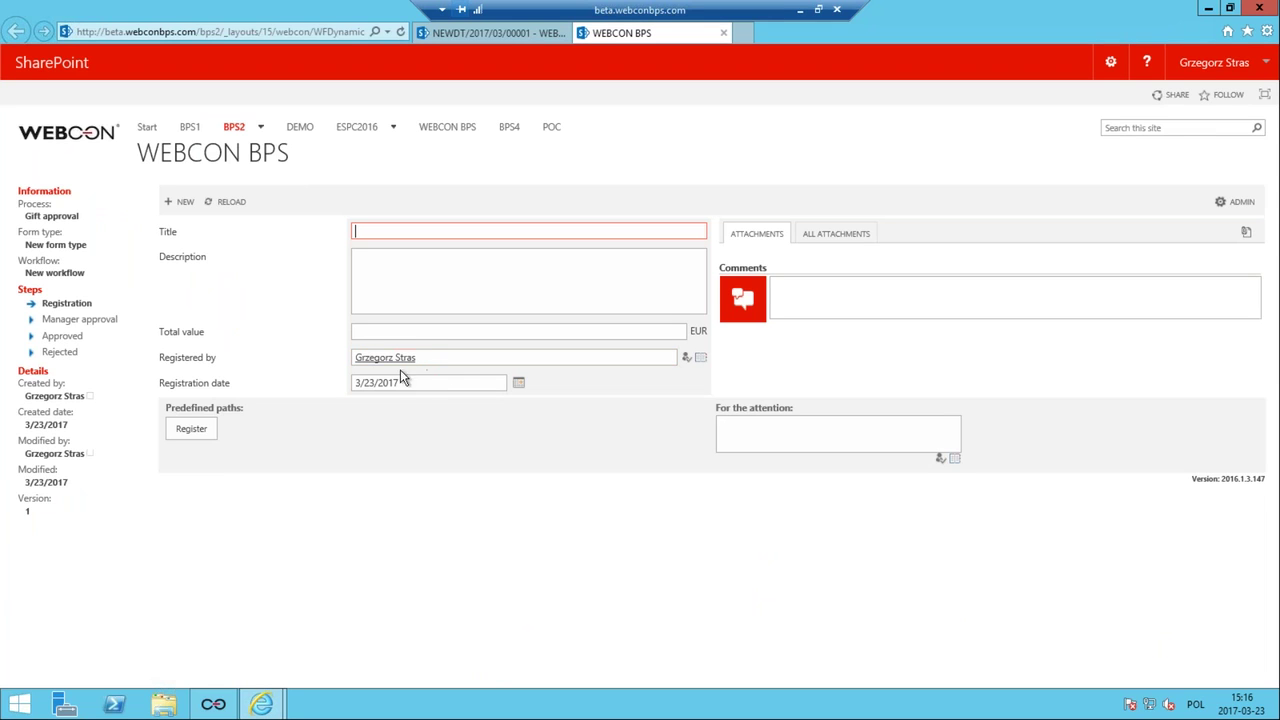
left_click(440, 332)
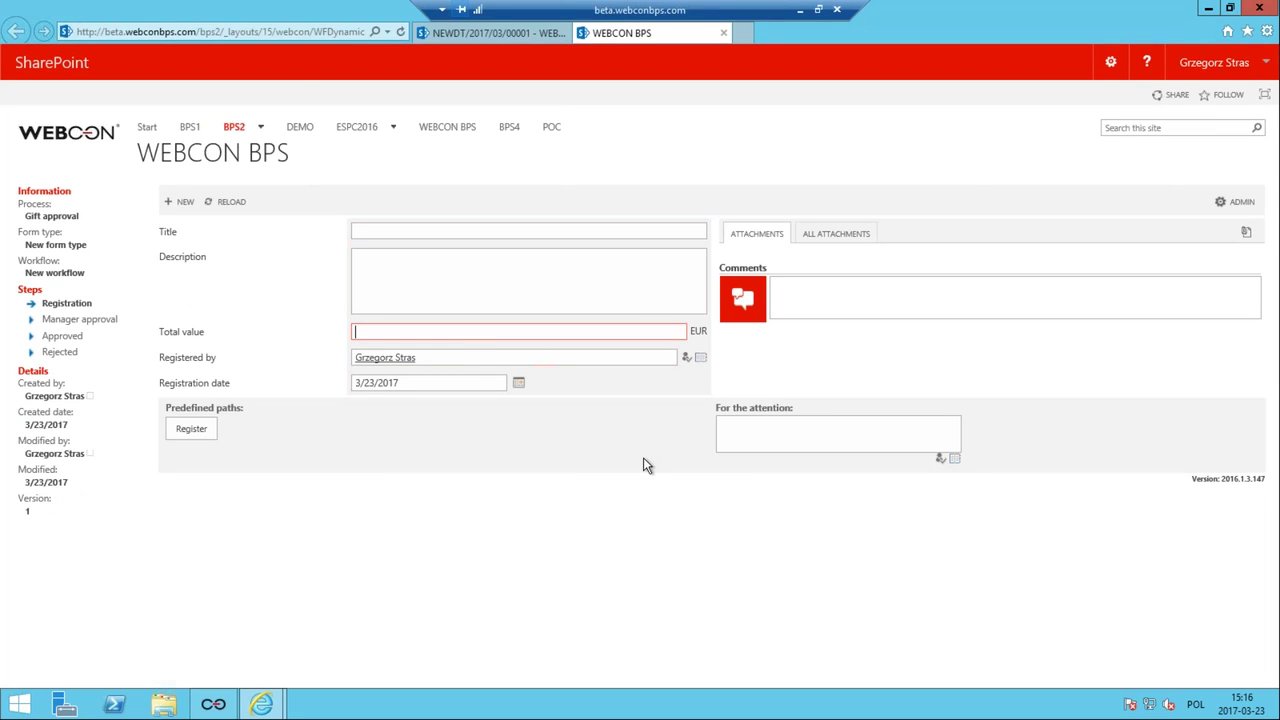
type("666")
left_click(195, 438)
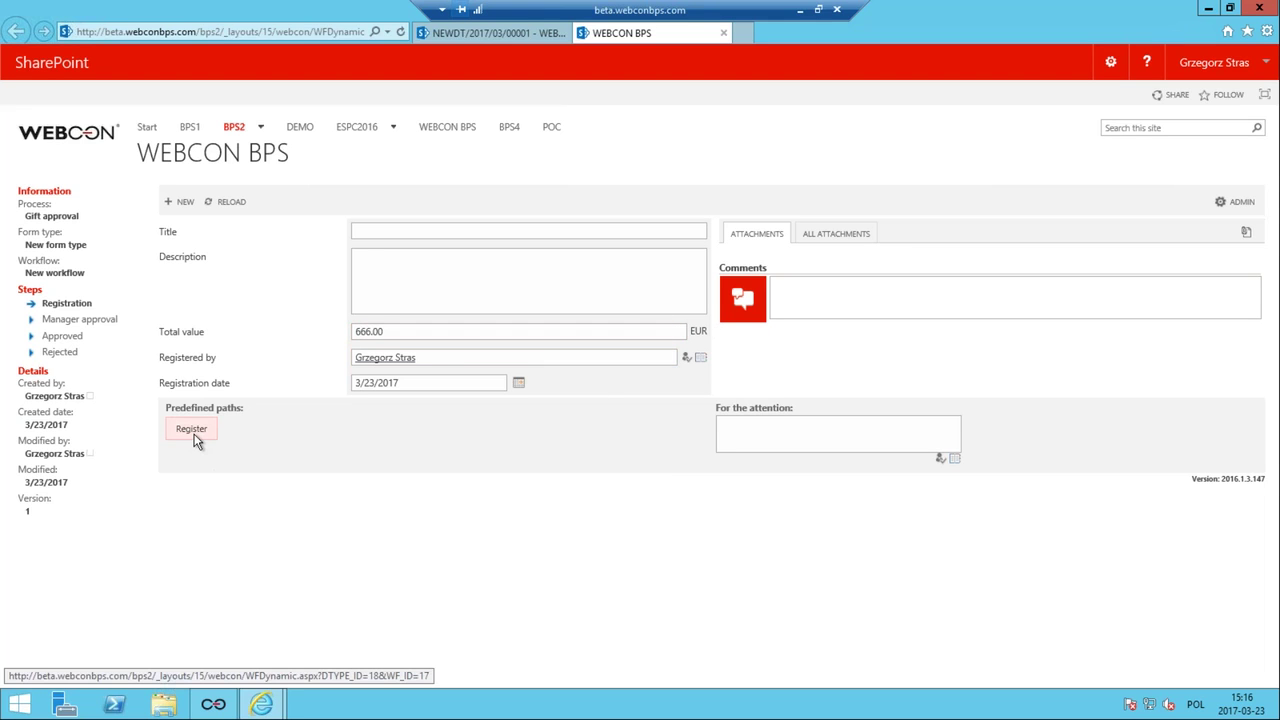
Enter Title 'Red ball' and Description 'it's red', then register the request.
left_click(375, 232)
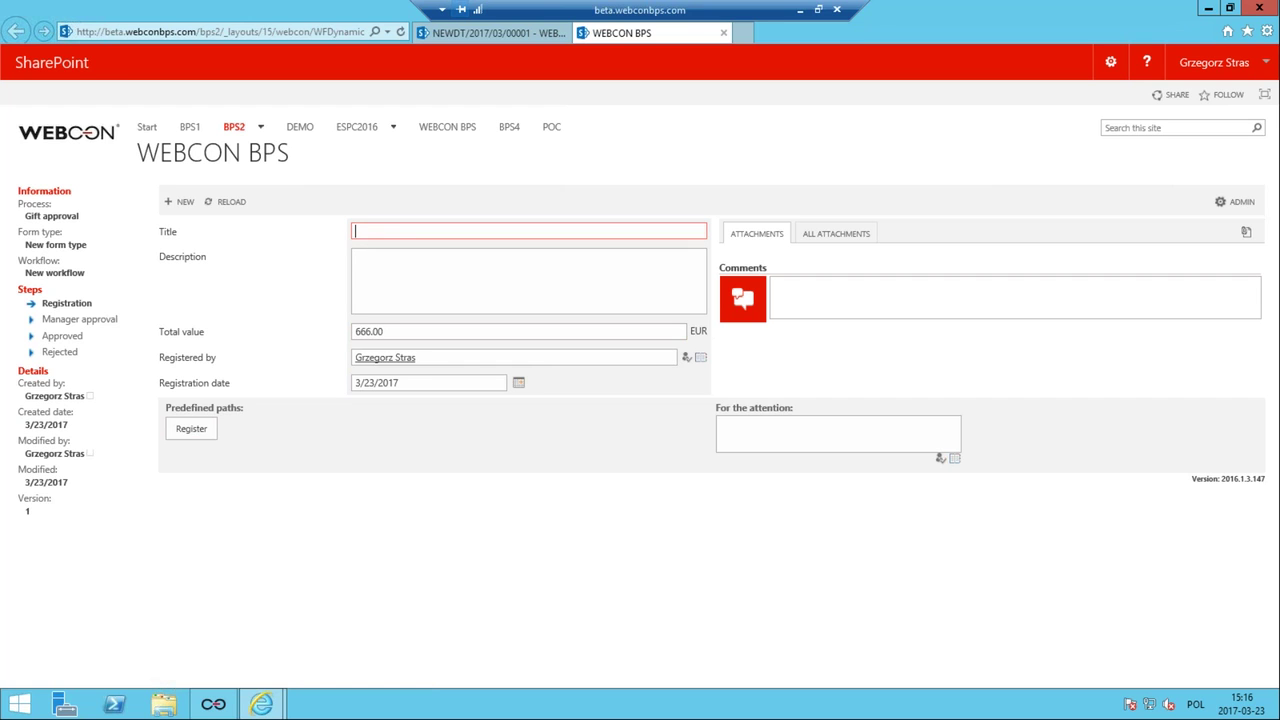
type("Red ball")
left_click(445, 303)
type("it's red")
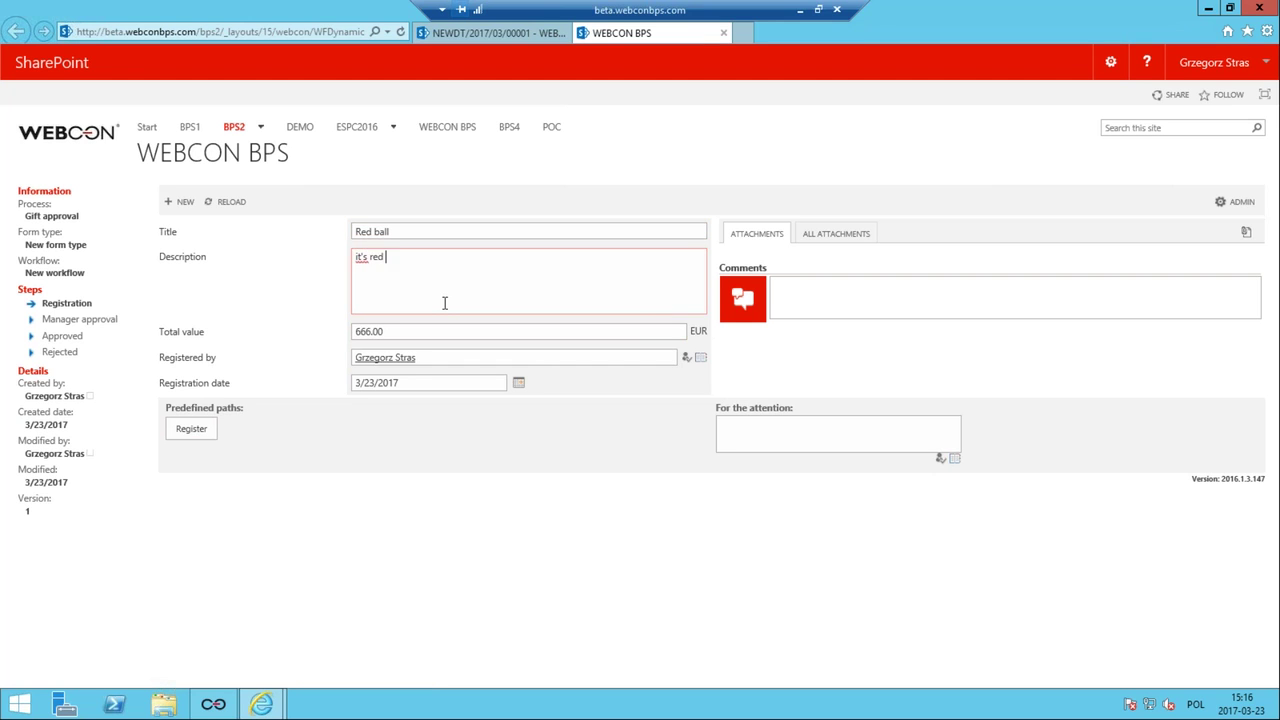
left_click(205, 425)
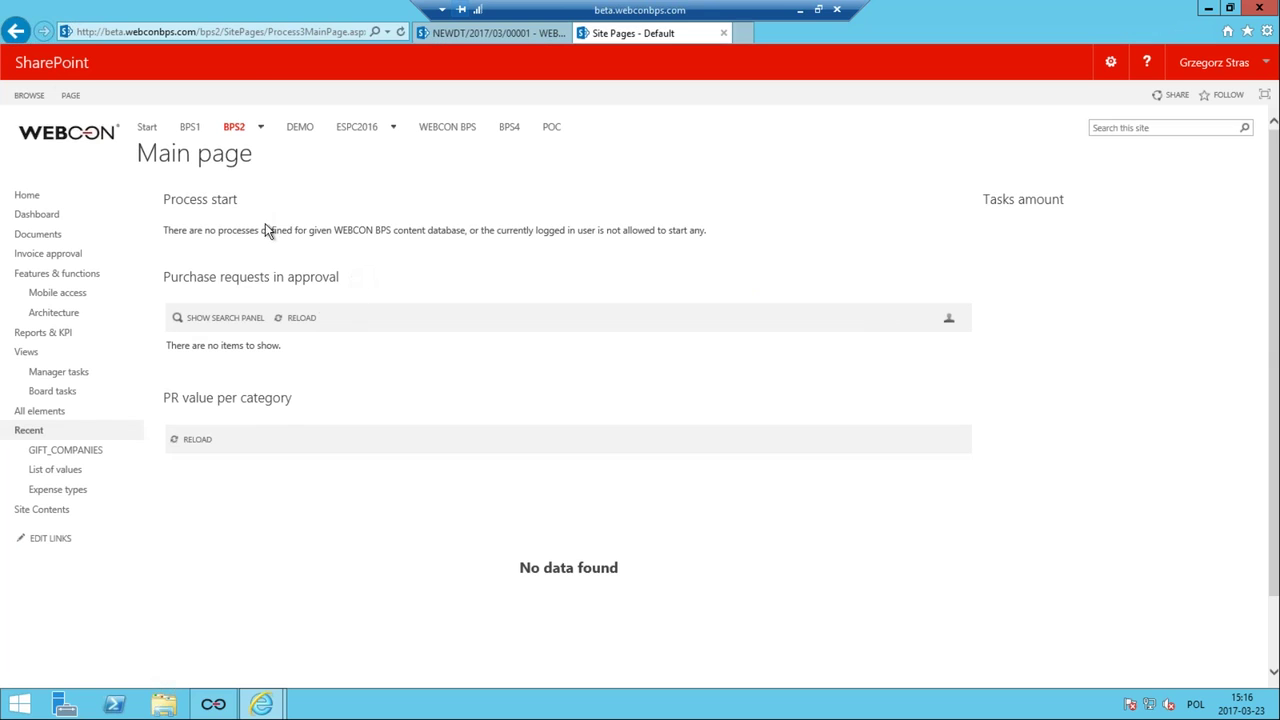
left_click(17, 33)
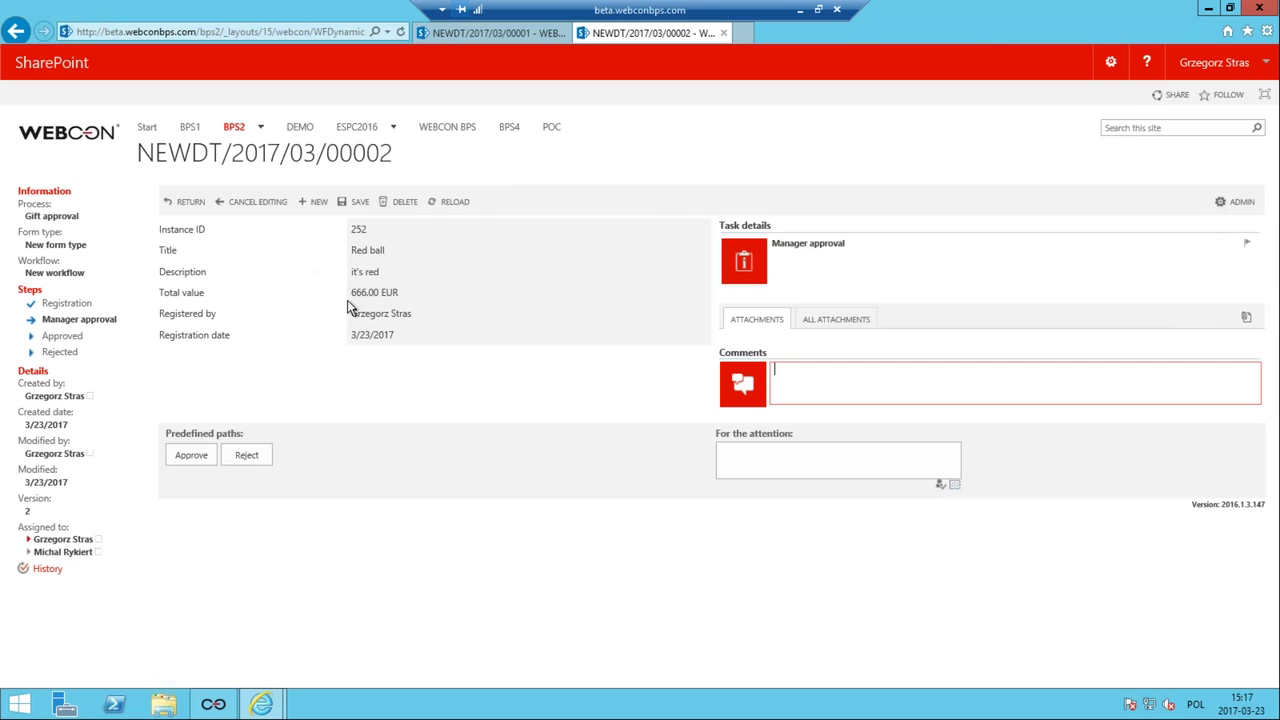
left_click(397, 253)
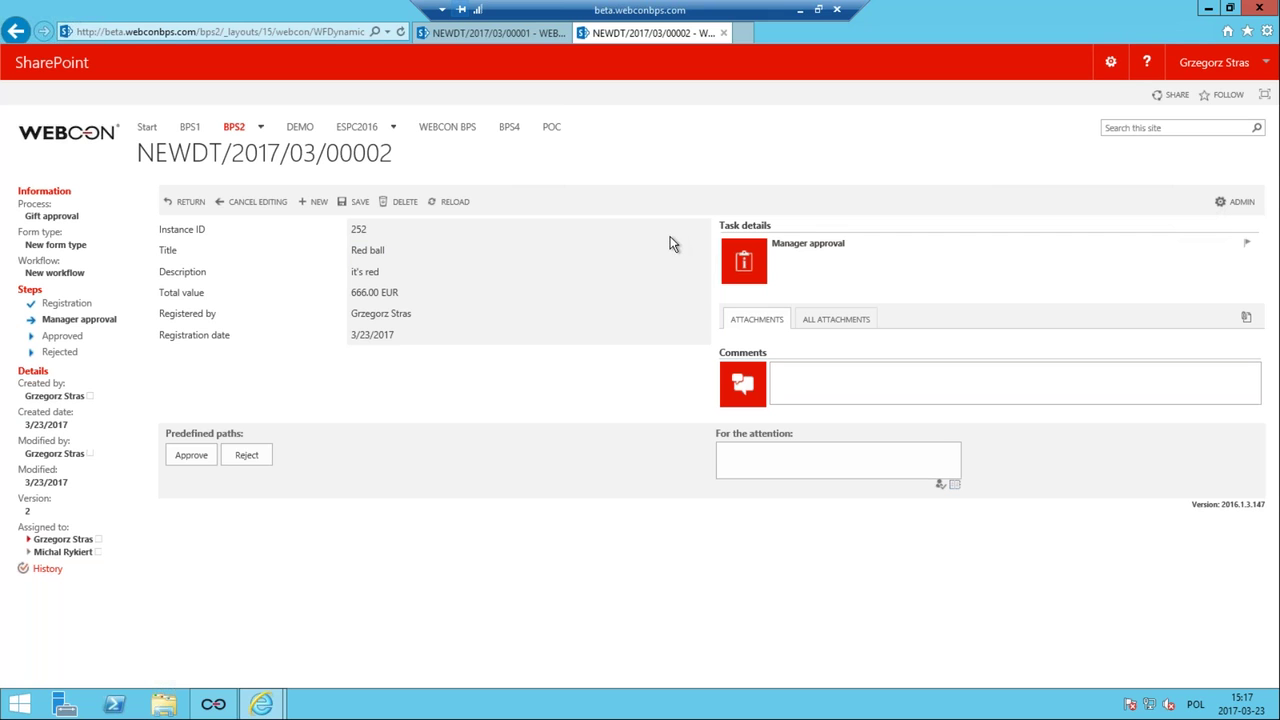
Open the Standard form's Global form template tab under New workflow.
left_click(220, 706)
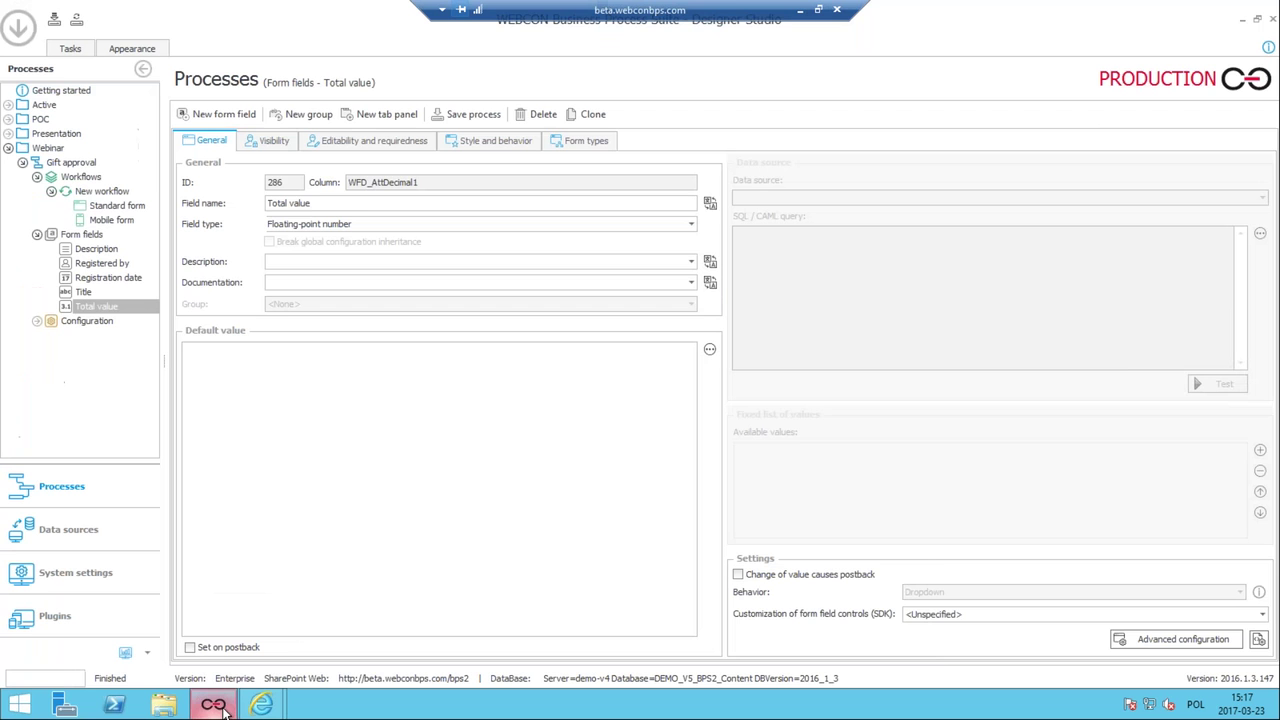
left_click(128, 207)
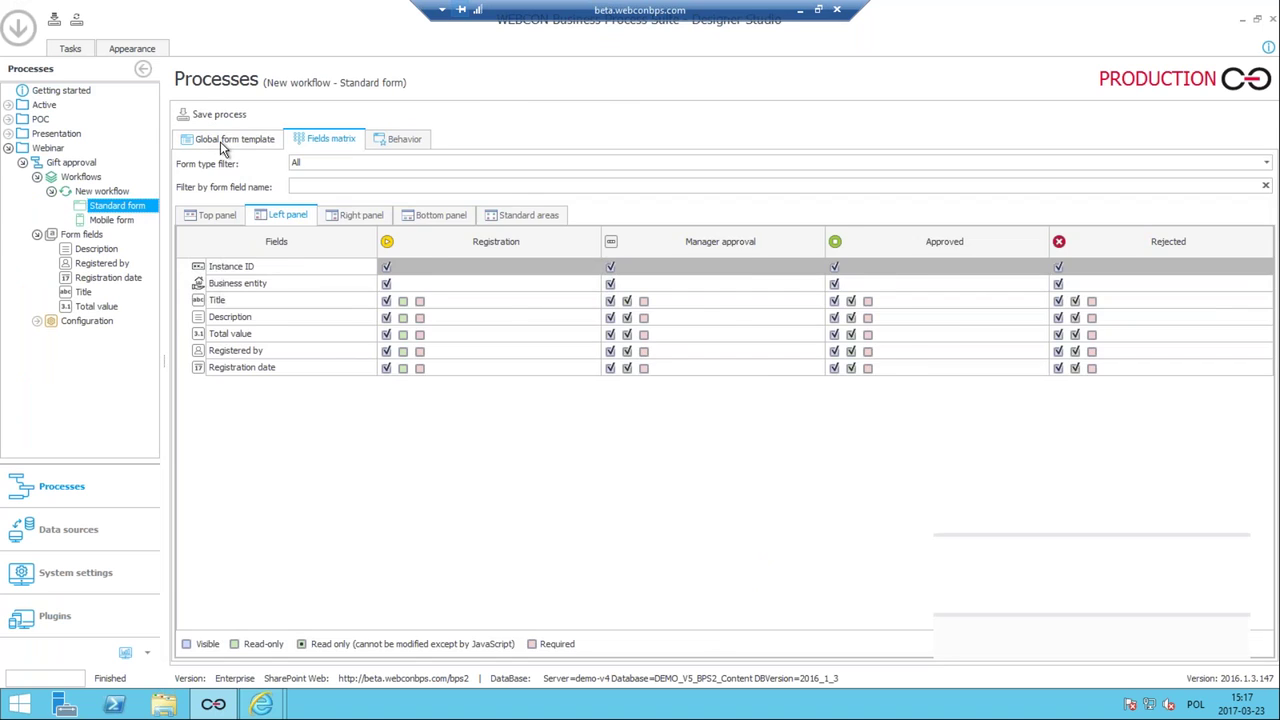
left_click(220, 141)
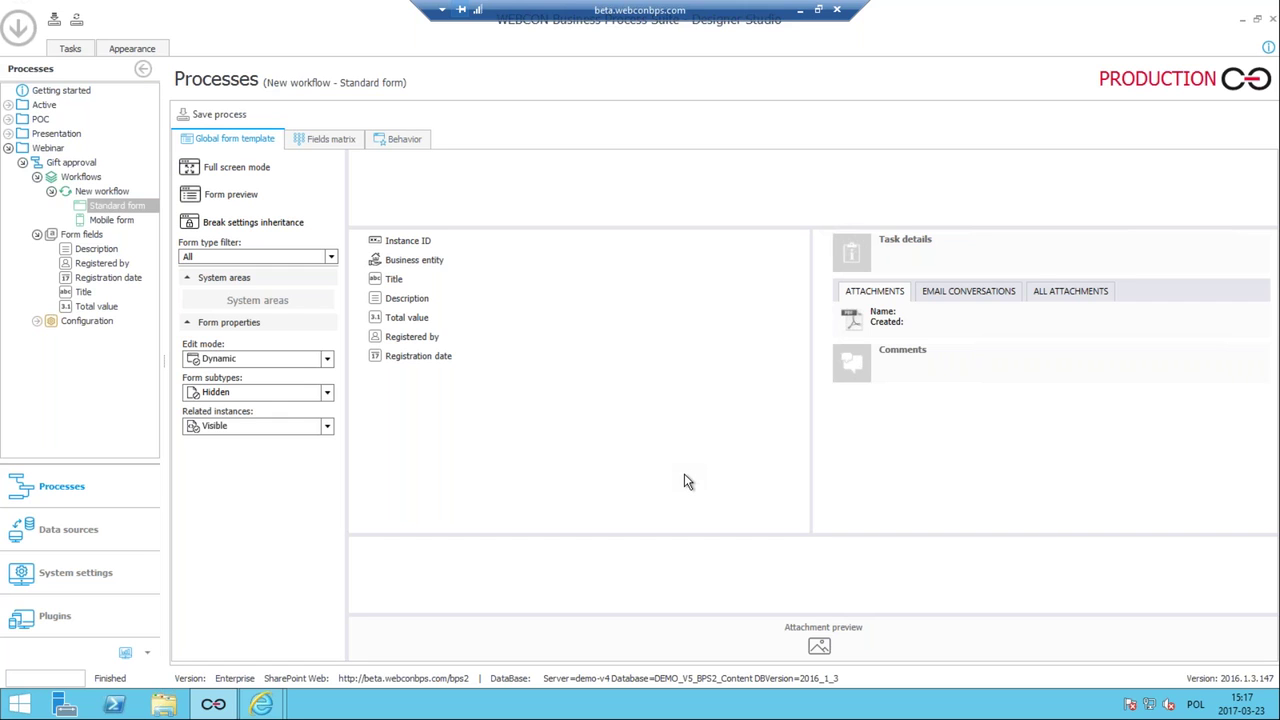
Place Registered by, then Registration date beneath it, above Task details on the right, and save.
left_click(395, 243)
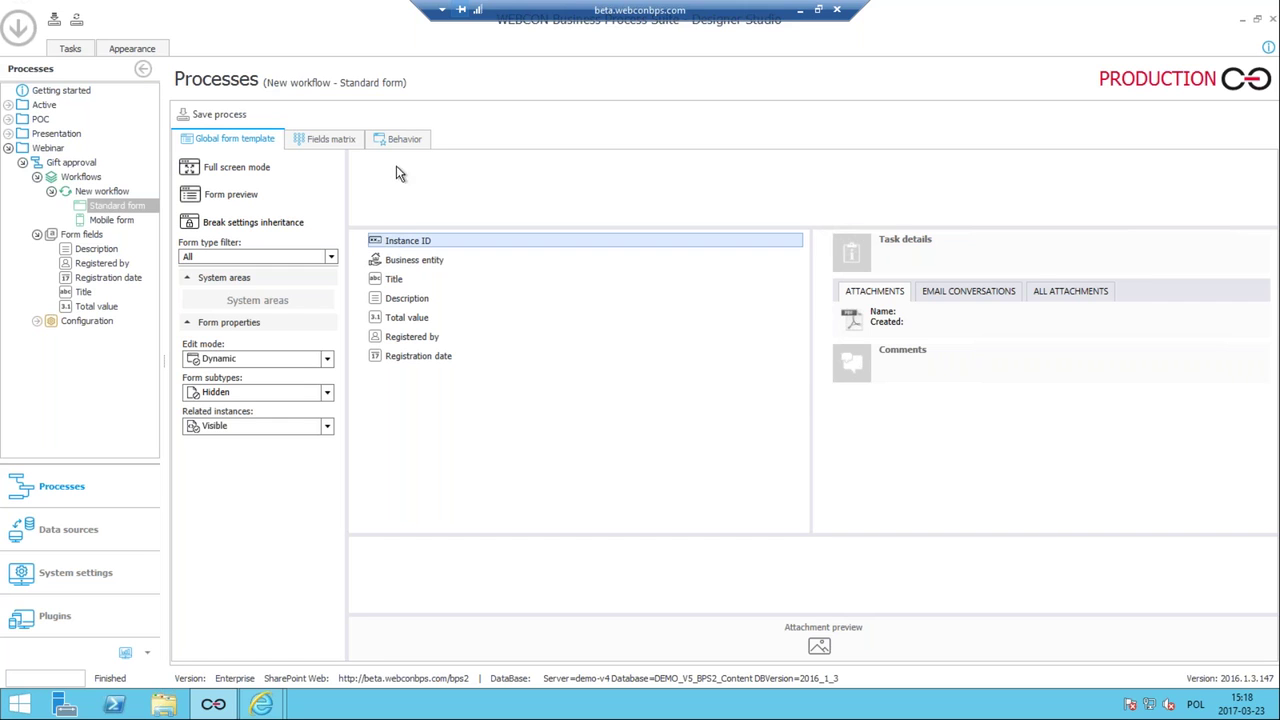
left_click_drag(389, 237, 416, 241)
left_click(408, 339)
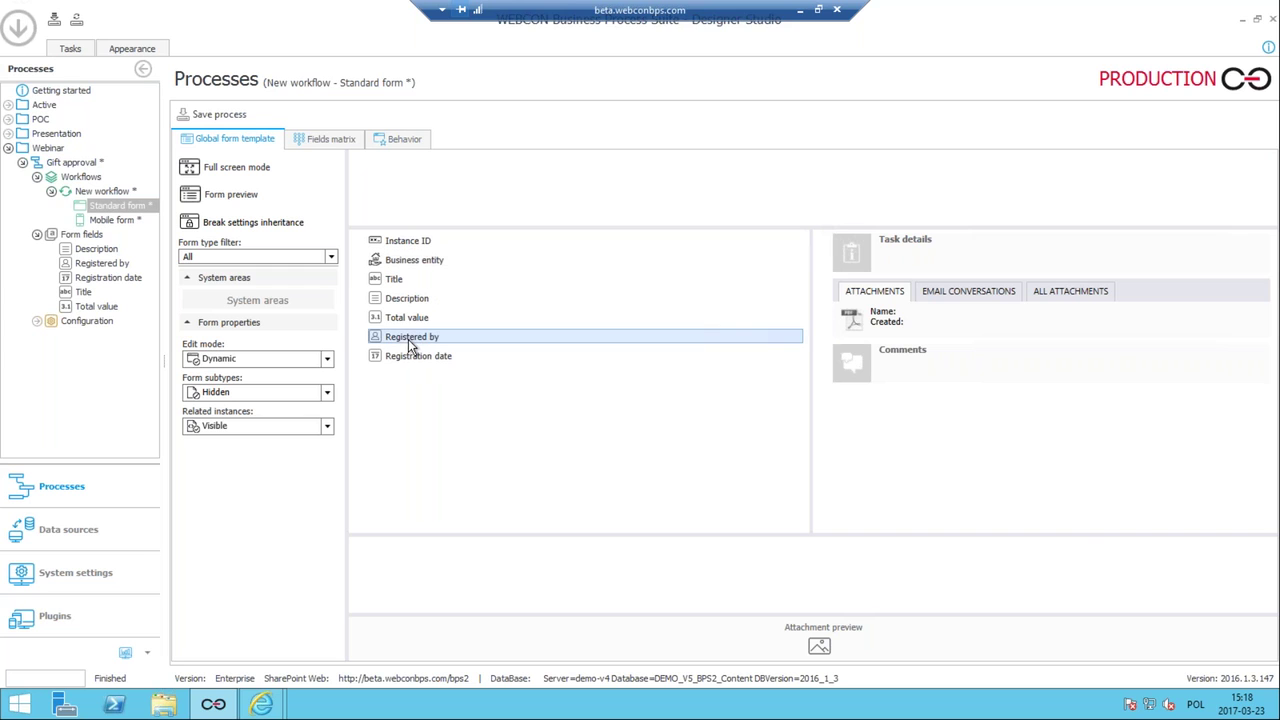
left_click_drag(897, 238, 899, 244)
left_click(423, 340)
left_click_drag(423, 338, 859, 250)
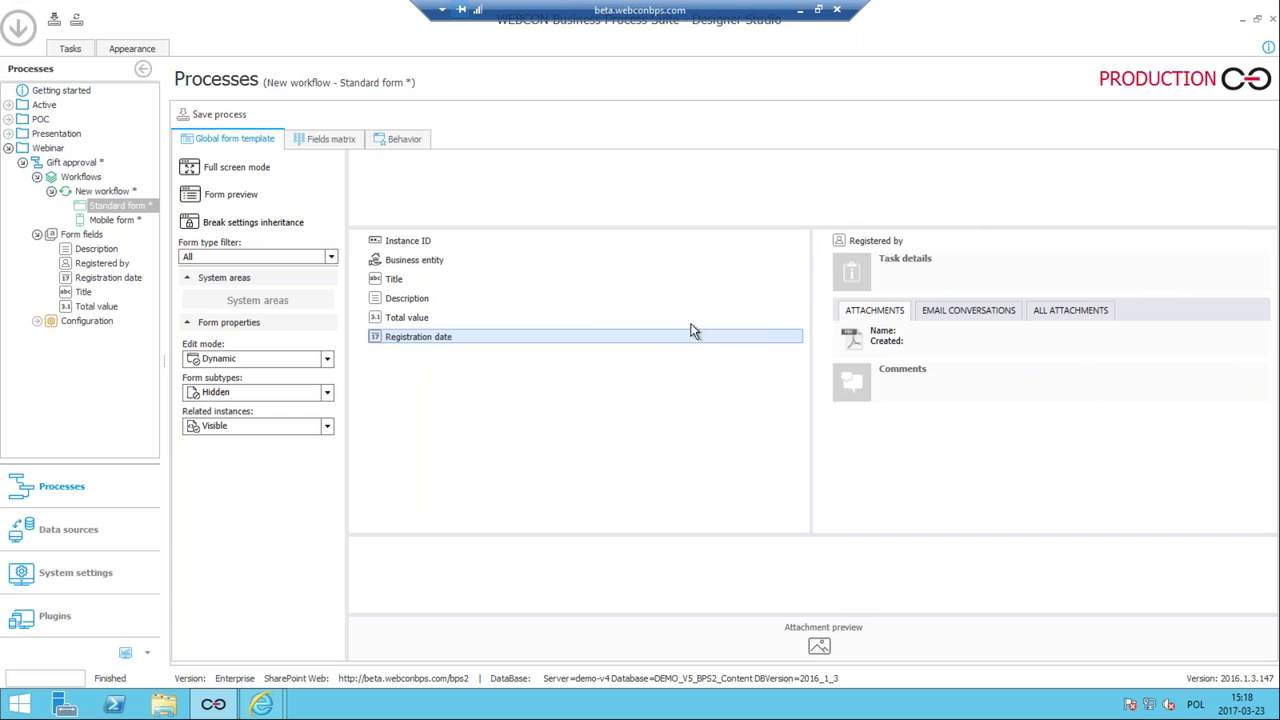
left_click_drag(574, 340, 910, 257)
left_click(220, 117)
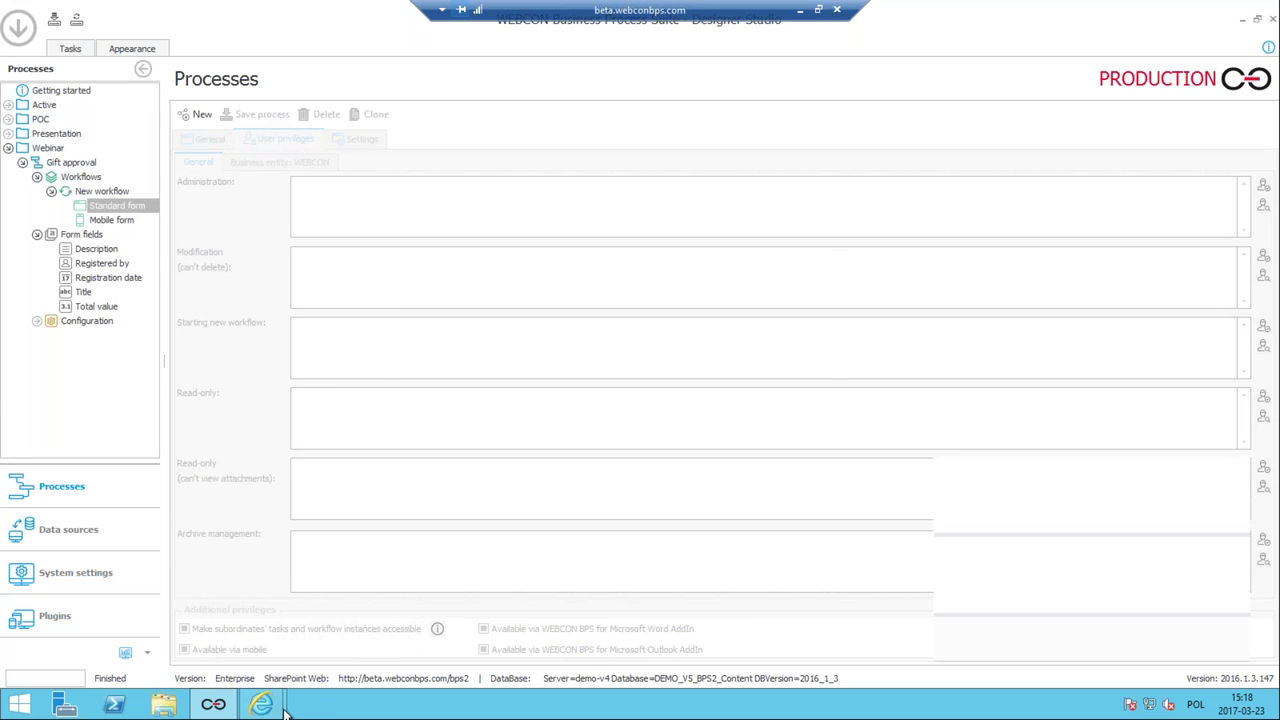
Refresh the NEWDT/2017/03/00002 form so Registered by and Registration date appear beside Task details.
mouse_move(265, 705)
left_click(304, 628)
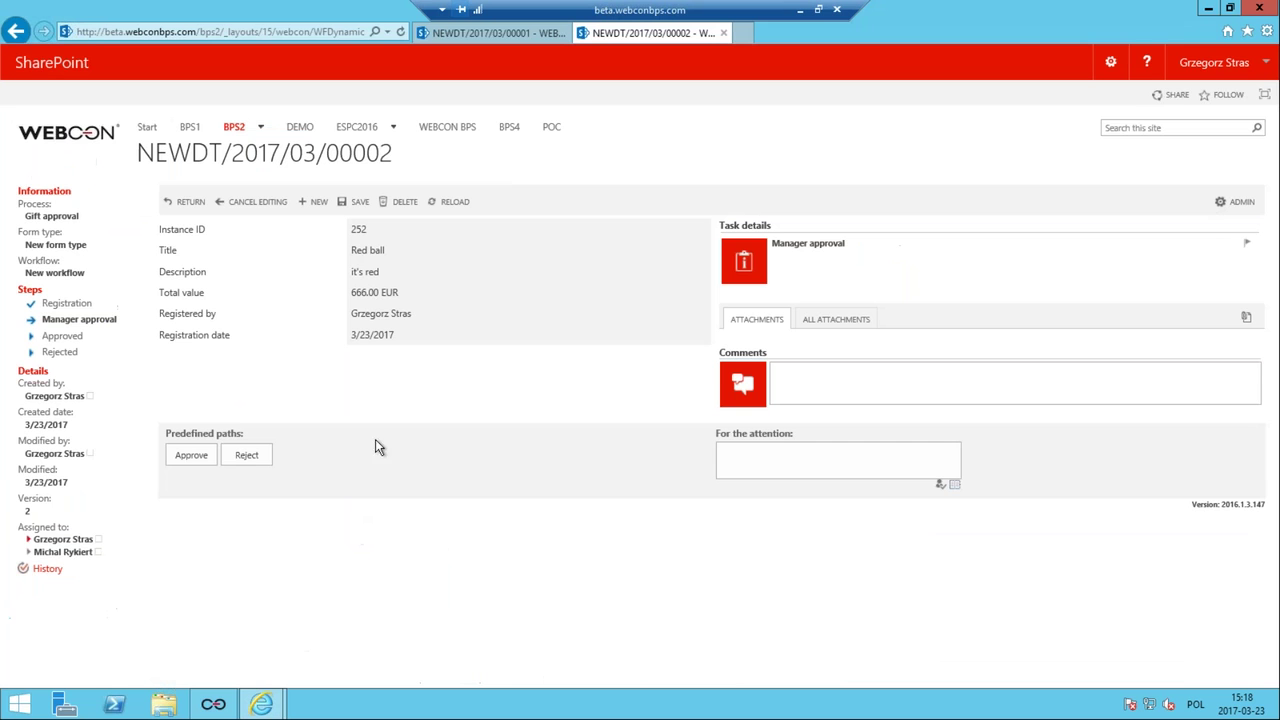
key("F5")
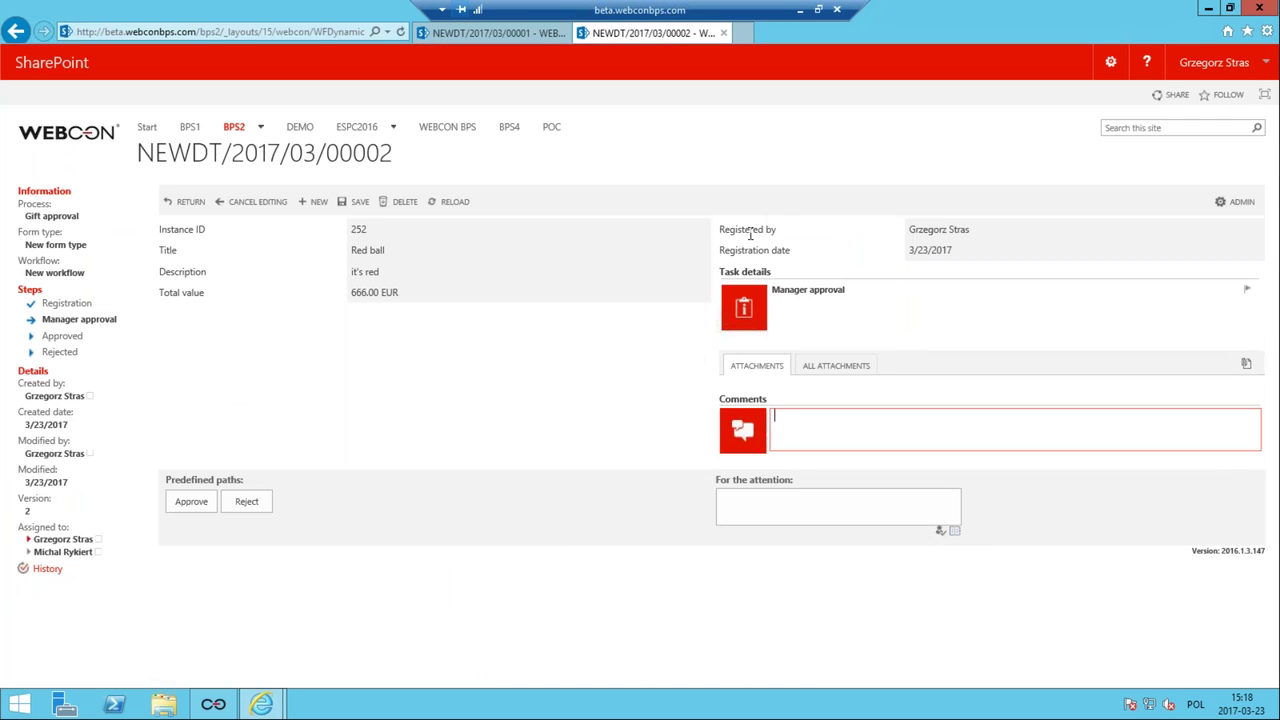
left_click_drag(720, 231, 814, 234)
left_click(784, 246)
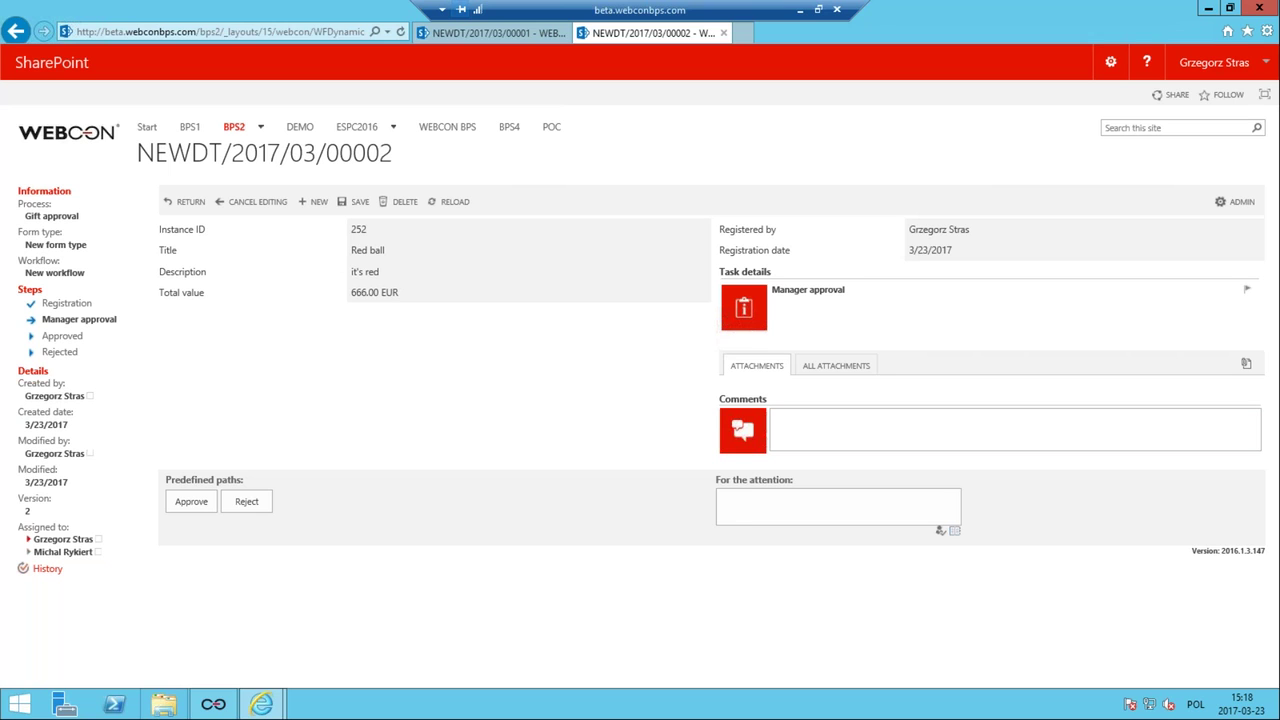
Back in Designer Studio, open New workflow's step diagram and select the Manager approval step.
mouse_move(226, 706)
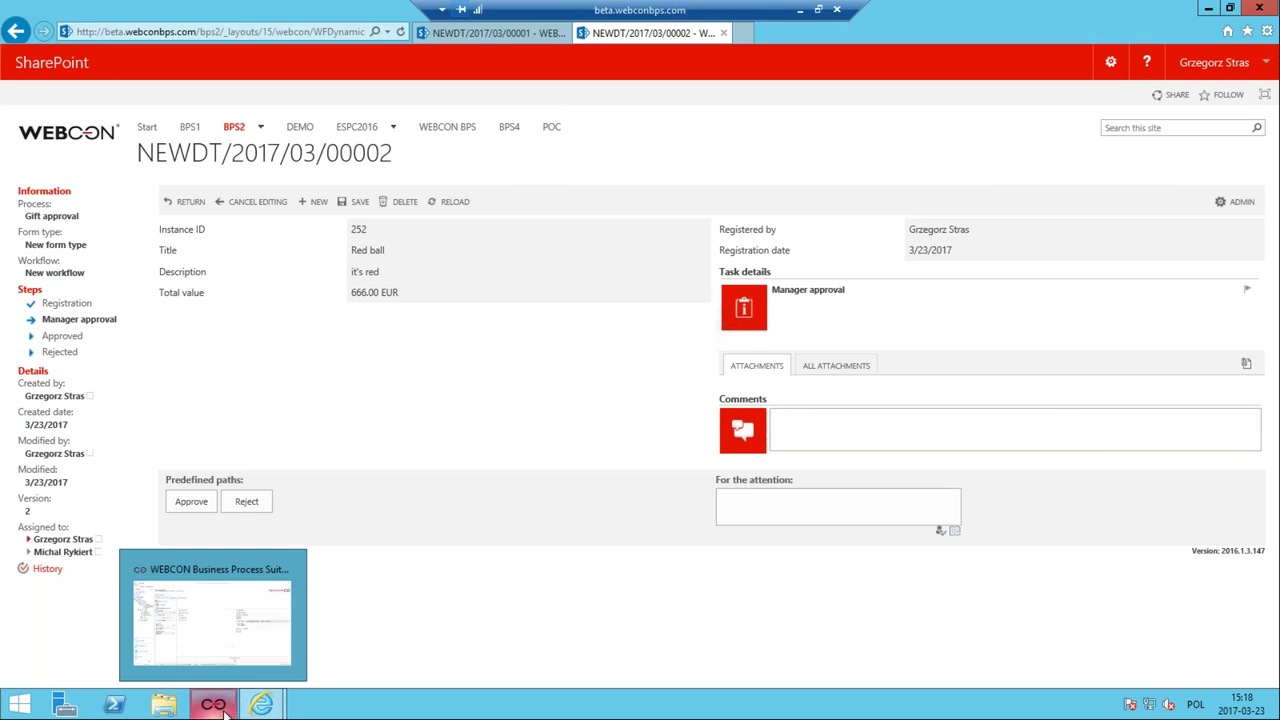
left_click(232, 650)
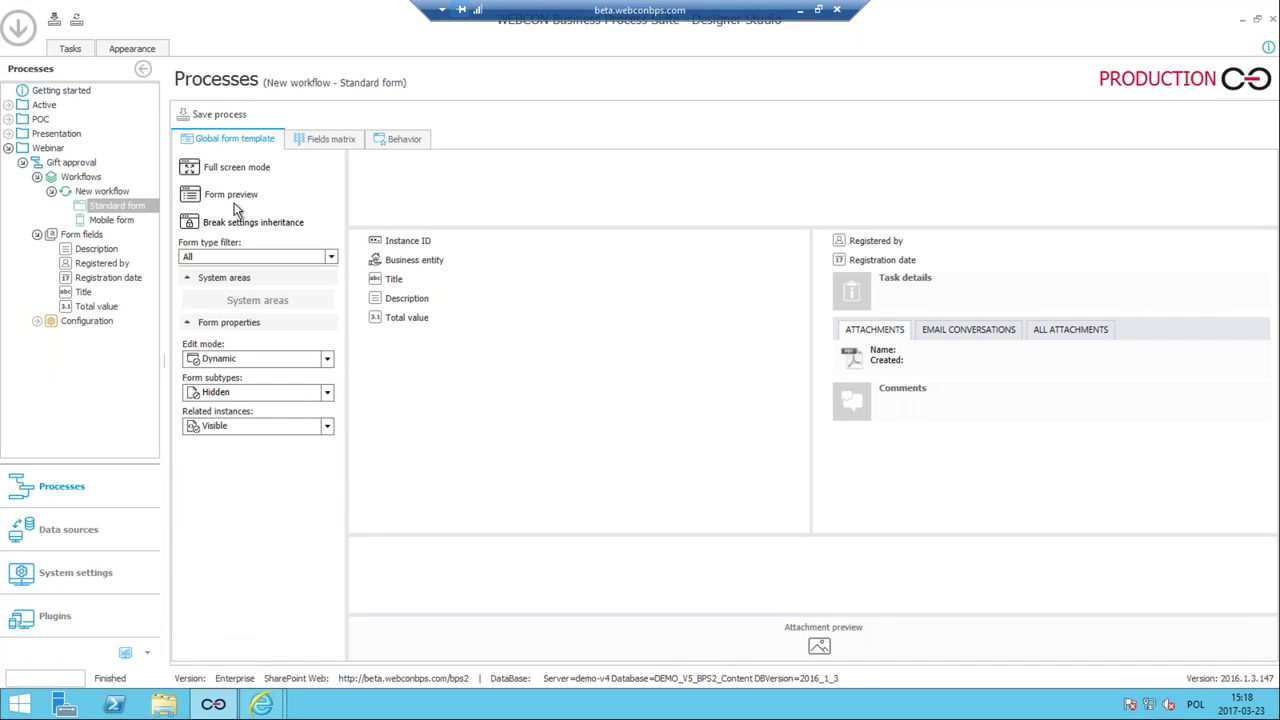
left_click(80, 177)
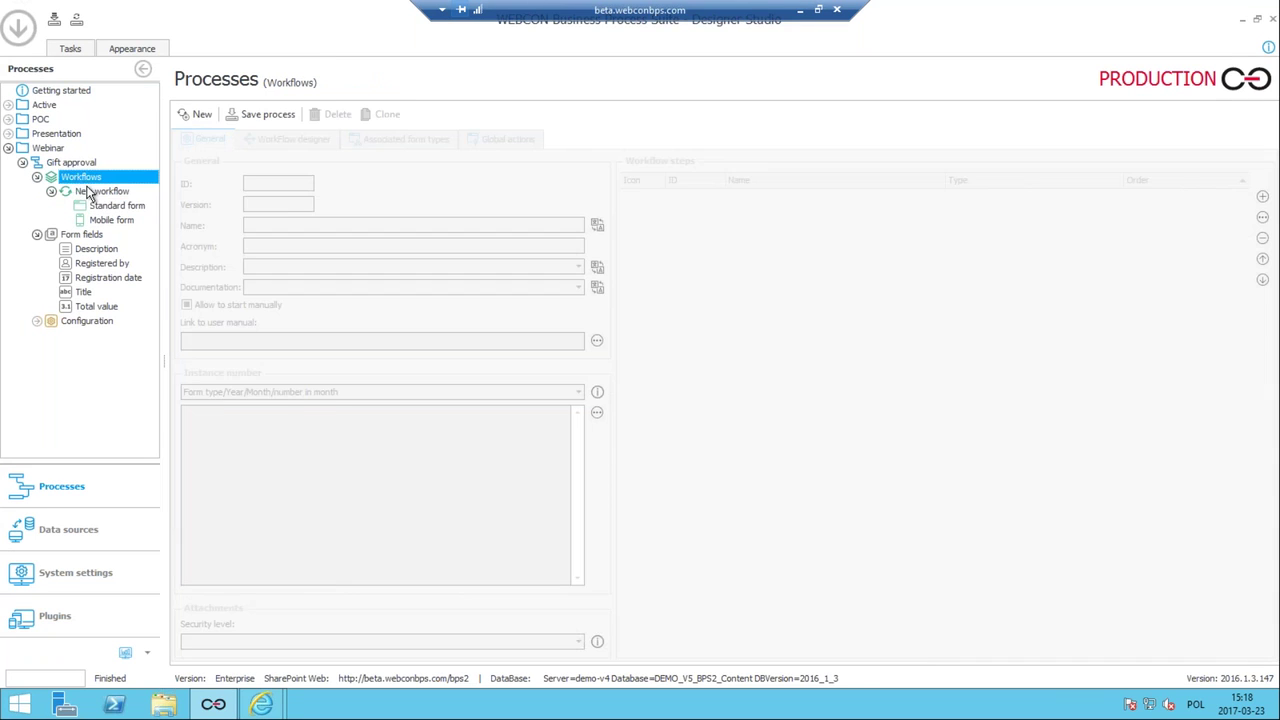
left_click(92, 190)
left_click(279, 142)
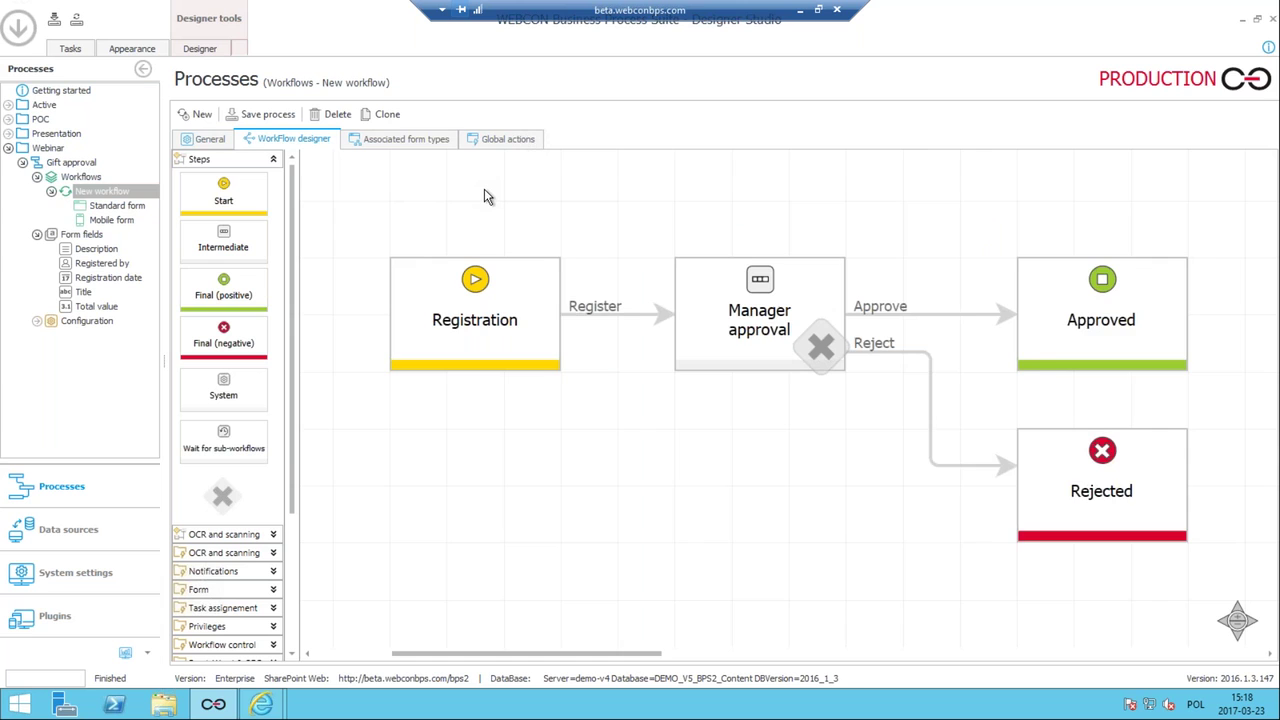
scroll(485, 197, "down", 2)
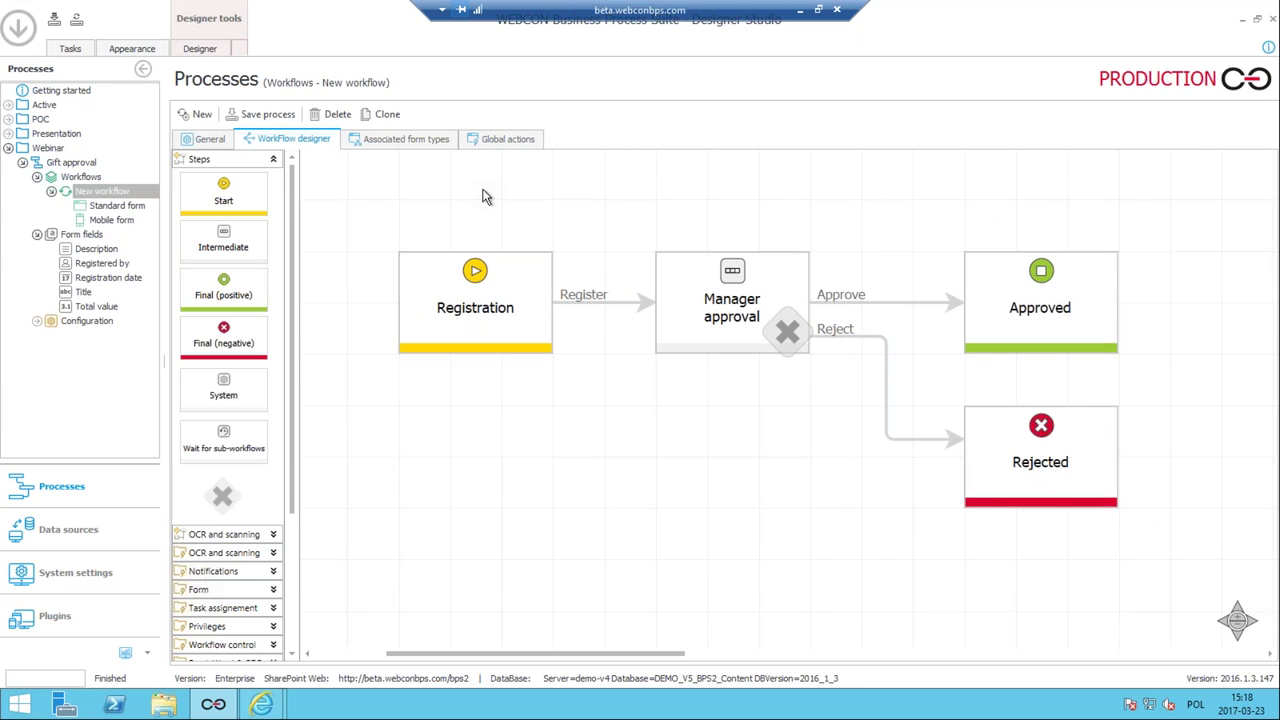
scroll(669, 222, "down", 1)
left_click(673, 258)
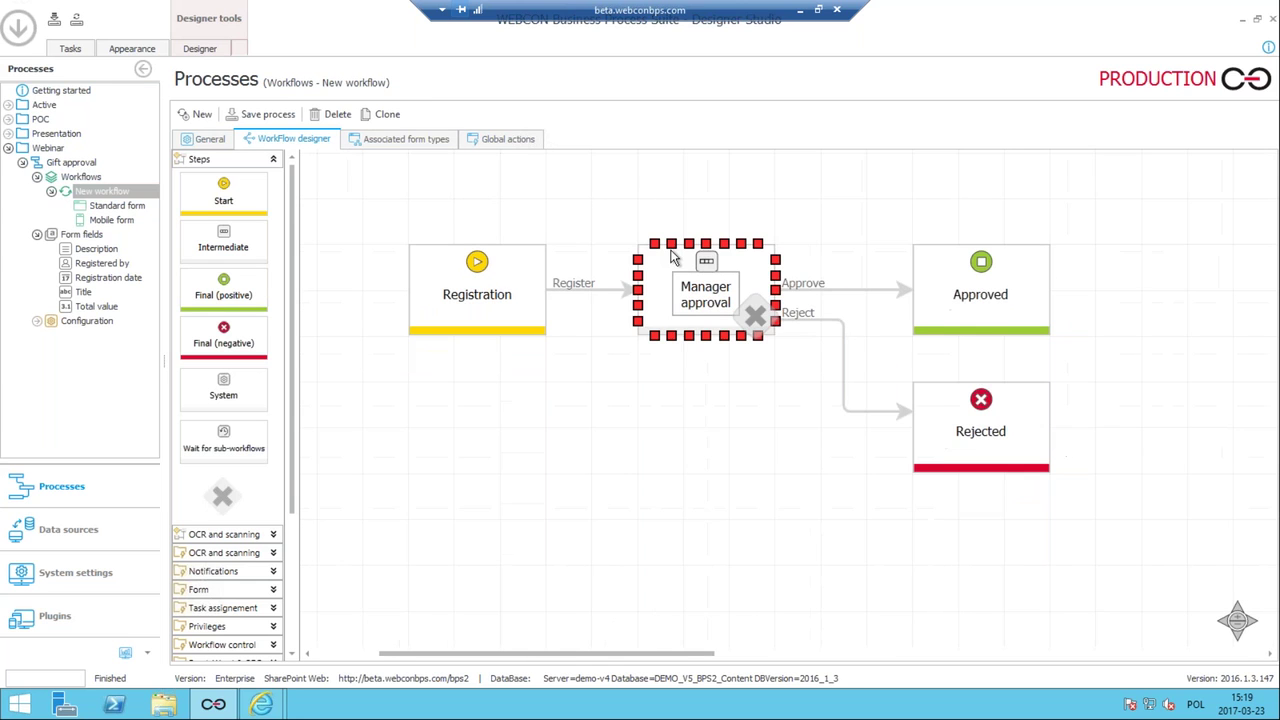
left_click(685, 233)
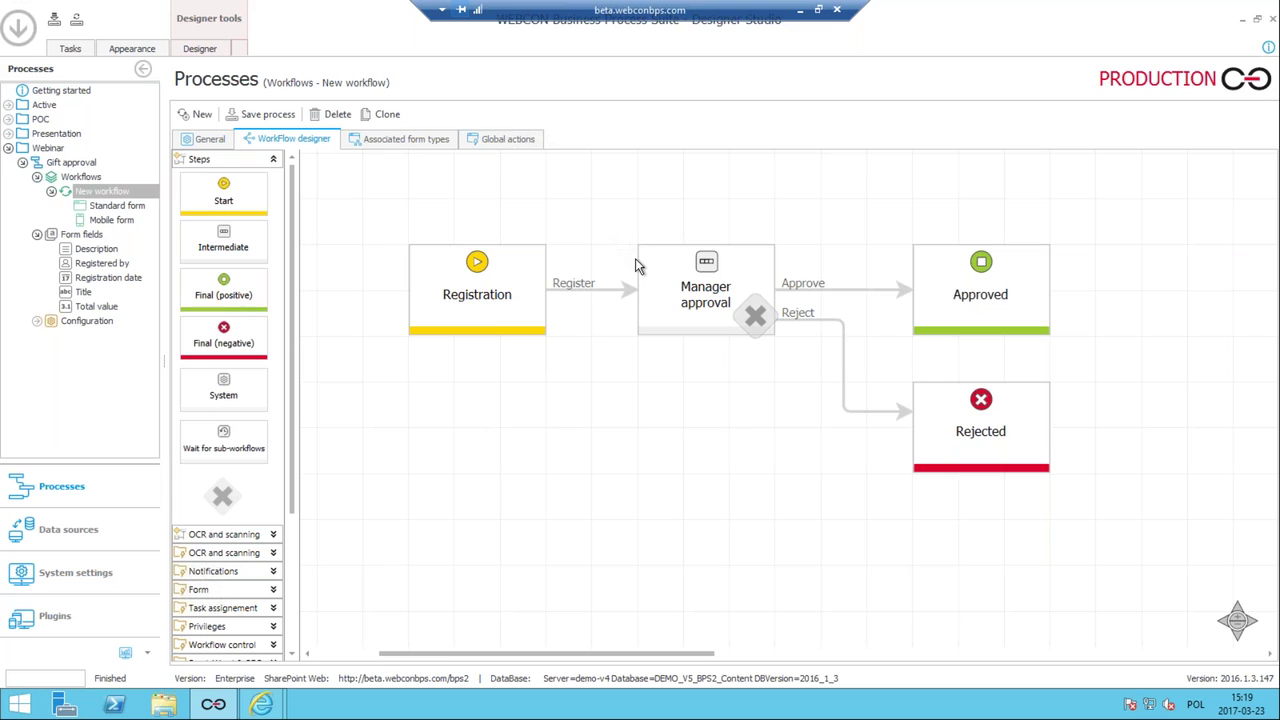
left_click(649, 263)
left_click(651, 263)
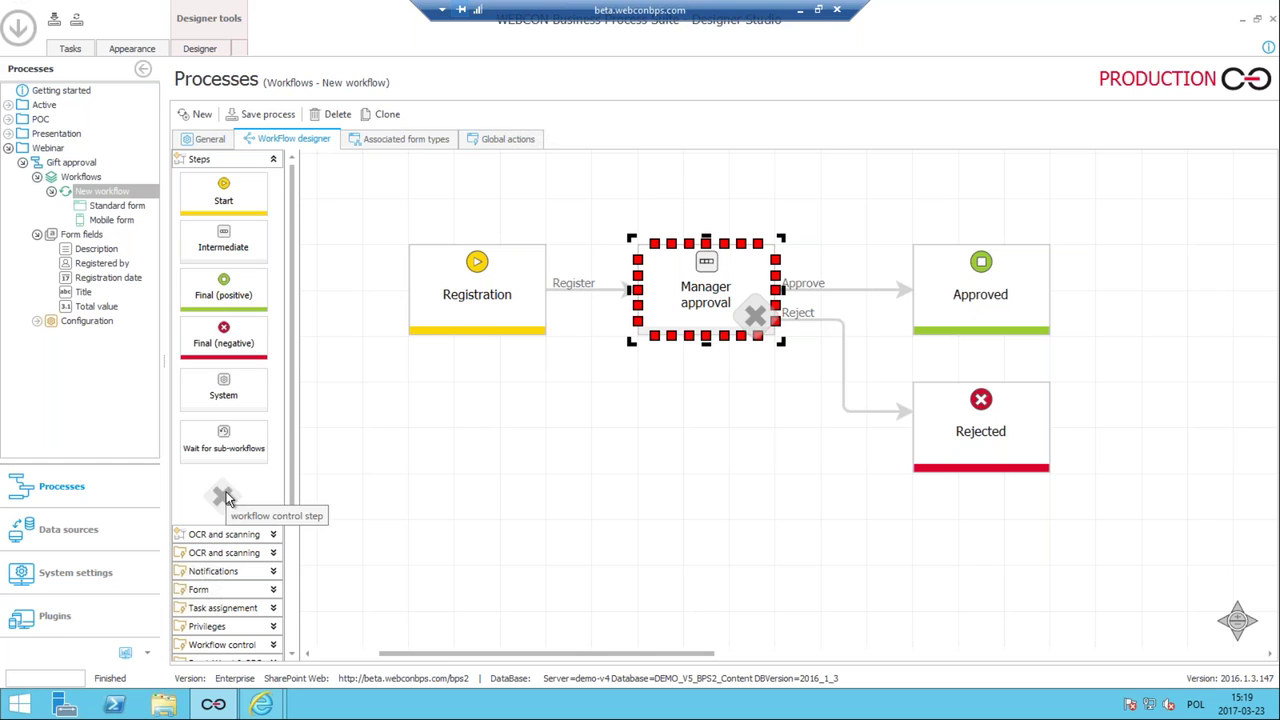
Add a decision step below Manager approval and shift Registration and Manager approval left.
mouse_move(737, 413)
left_mouse_down()
mouse_move(590, 470)
mouse_move(744, 421)
left_mouse_up()
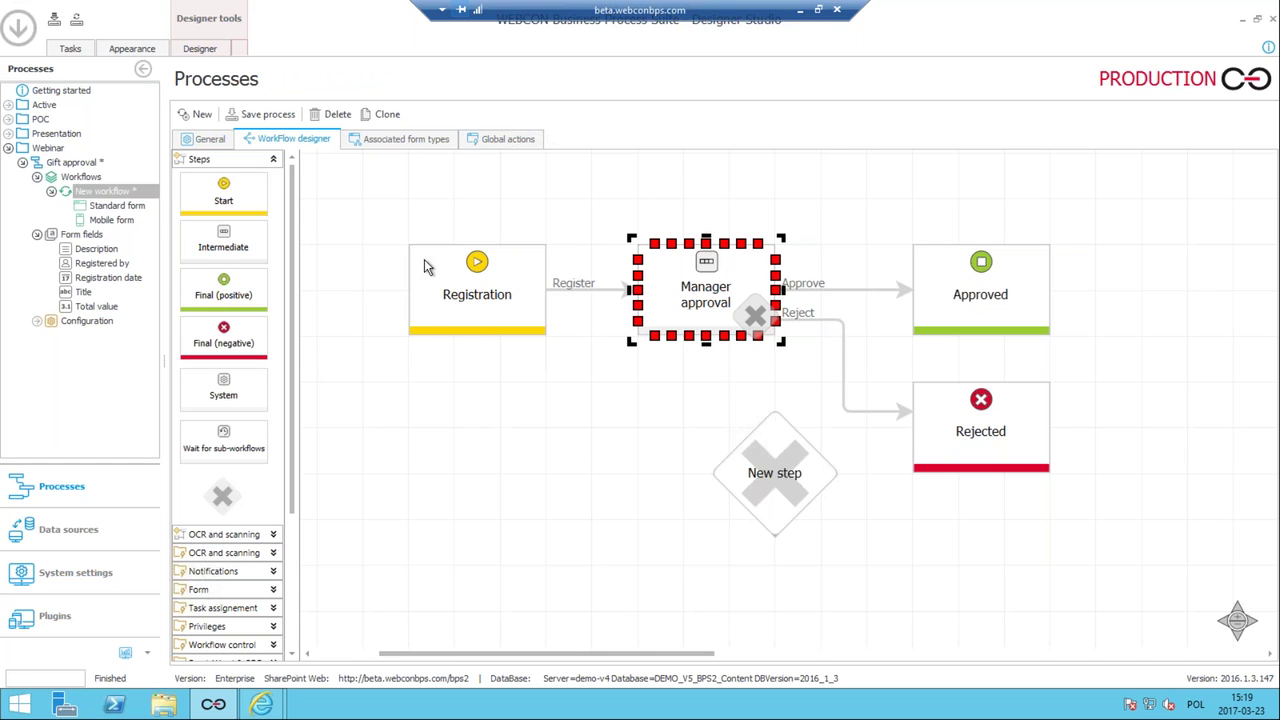
scroll(430, 376, "down", 3)
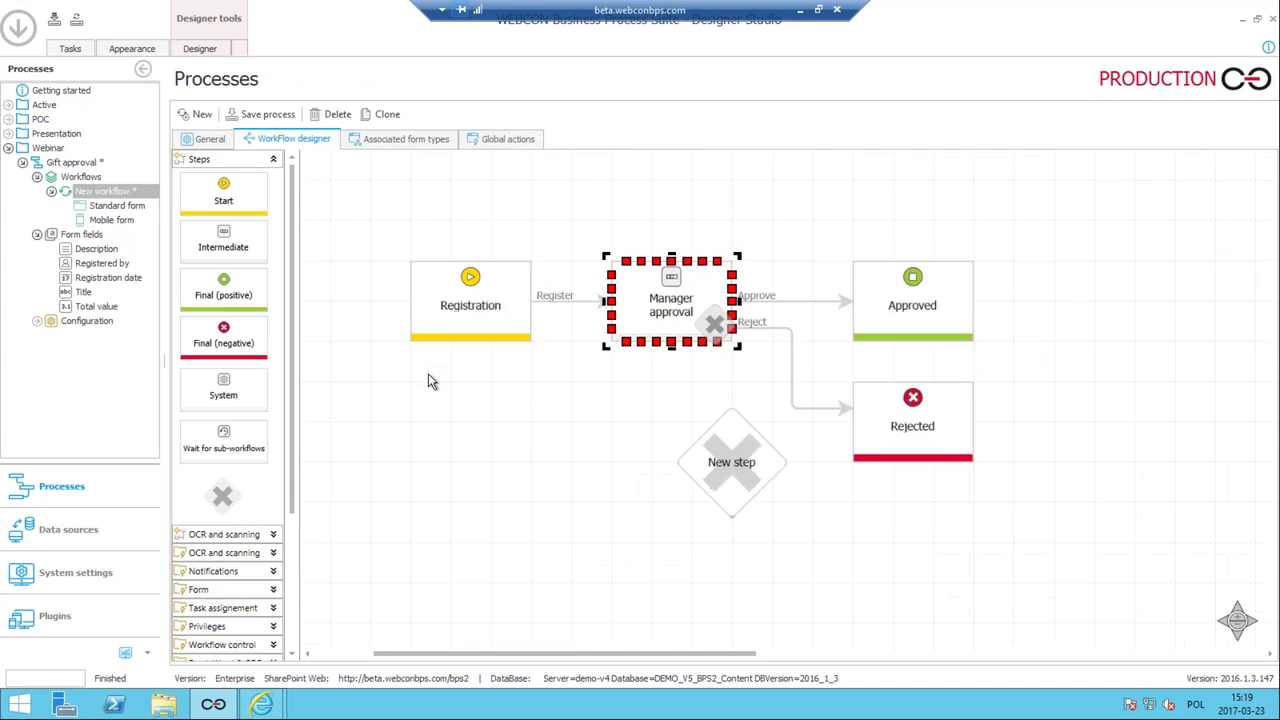
left_click(420, 305)
left_click_drag(418, 305, 394, 309)
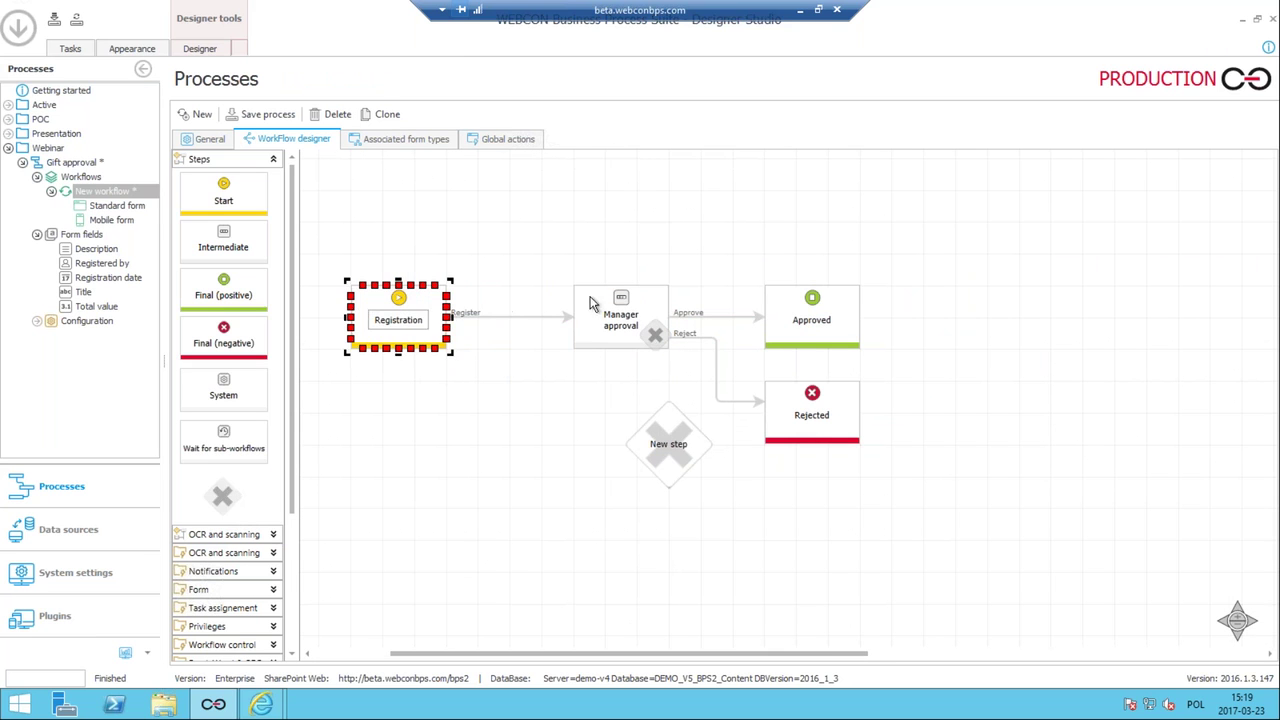
left_click(584, 298)
left_click_drag(563, 300, 500, 300)
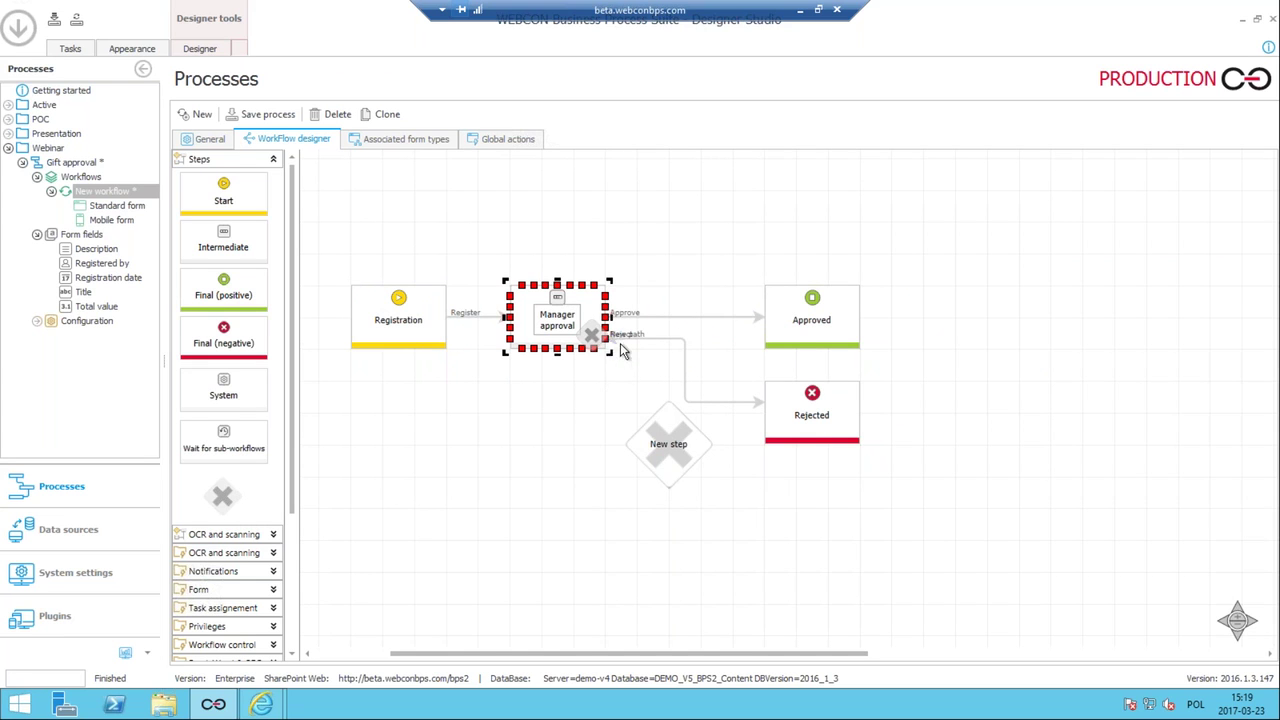
left_click_drag(611, 342, 615, 348)
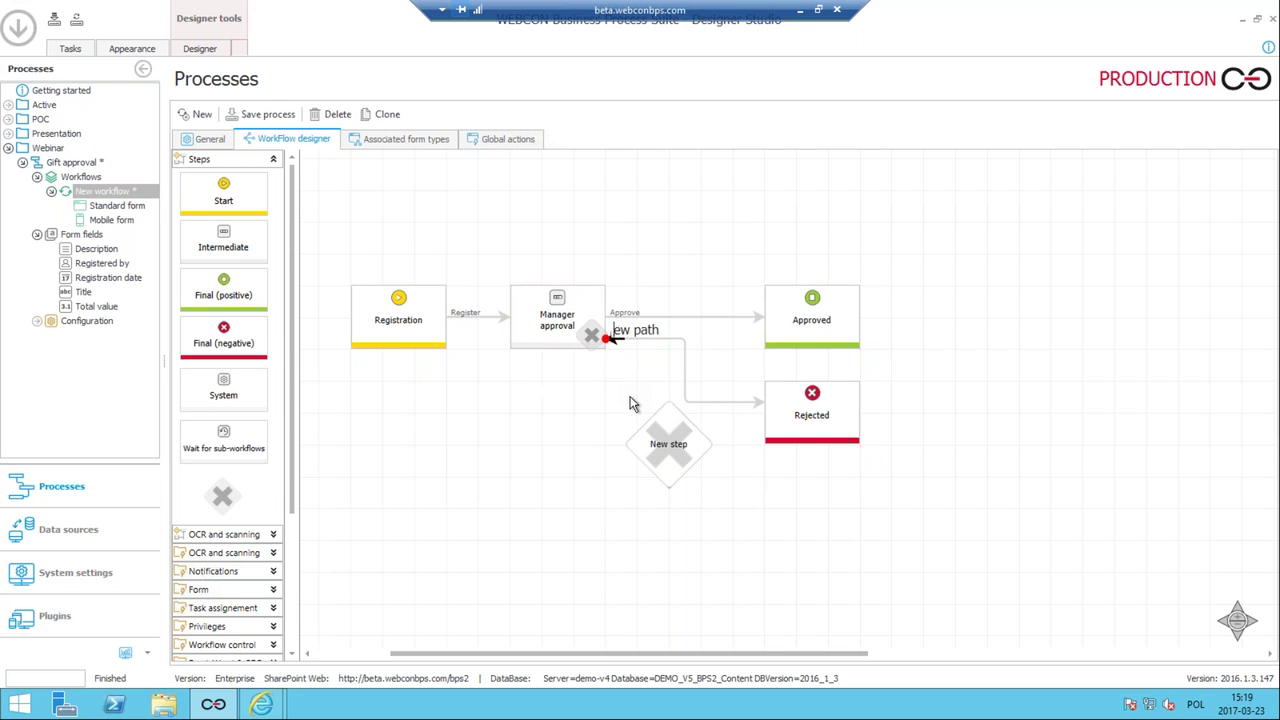
left_click(644, 393)
left_click(608, 341)
left_click(677, 380)
Name the new decision step 'Value check' and reconnect the Approve path into it.
left_click_drag(665, 404, 697, 182)
double_click(679, 227)
key("ctrl+a")
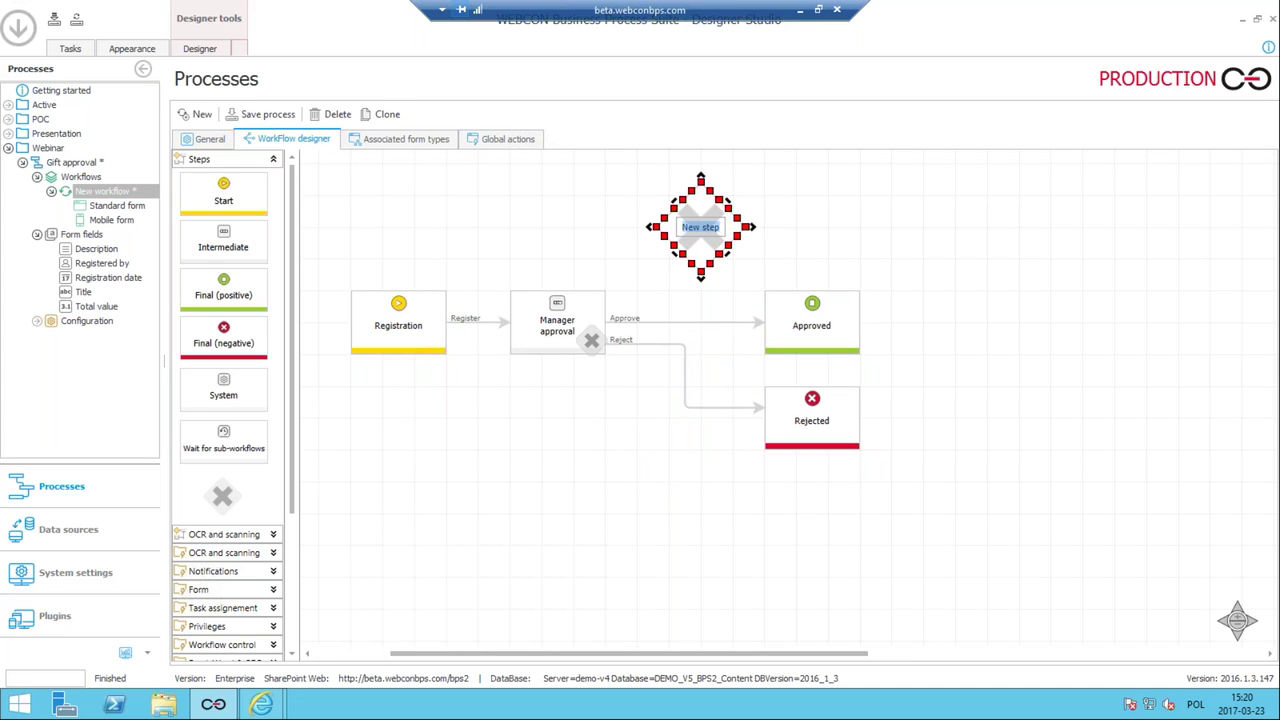
type("Value check")
left_click(762, 322)
left_click_drag(763, 322, 660, 236)
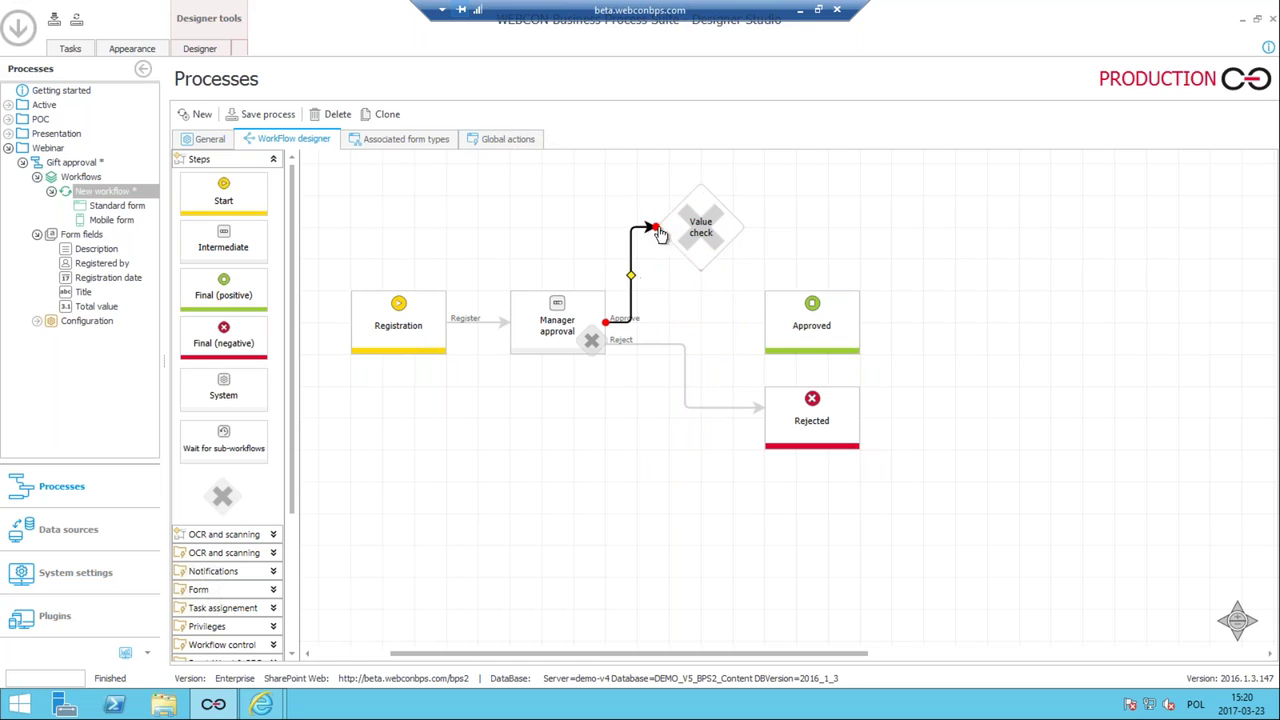
Draw a path from Value check to Approved and name it 'Auto approved'.
left_click(733, 227)
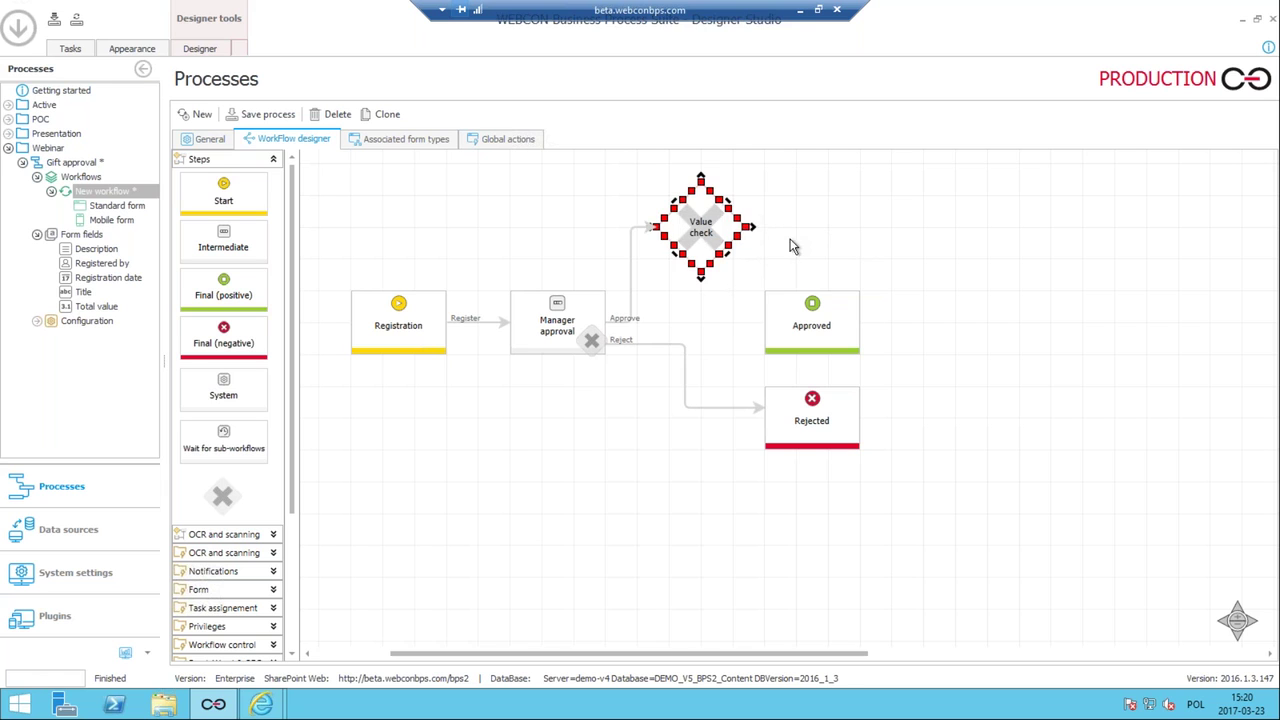
left_click_drag(744, 223, 766, 283)
left_click(743, 230)
left_click_drag(748, 226, 924, 251)
left_click(796, 330)
left_click(779, 226)
left_click(779, 219)
key("ctrl+a")
type("A")
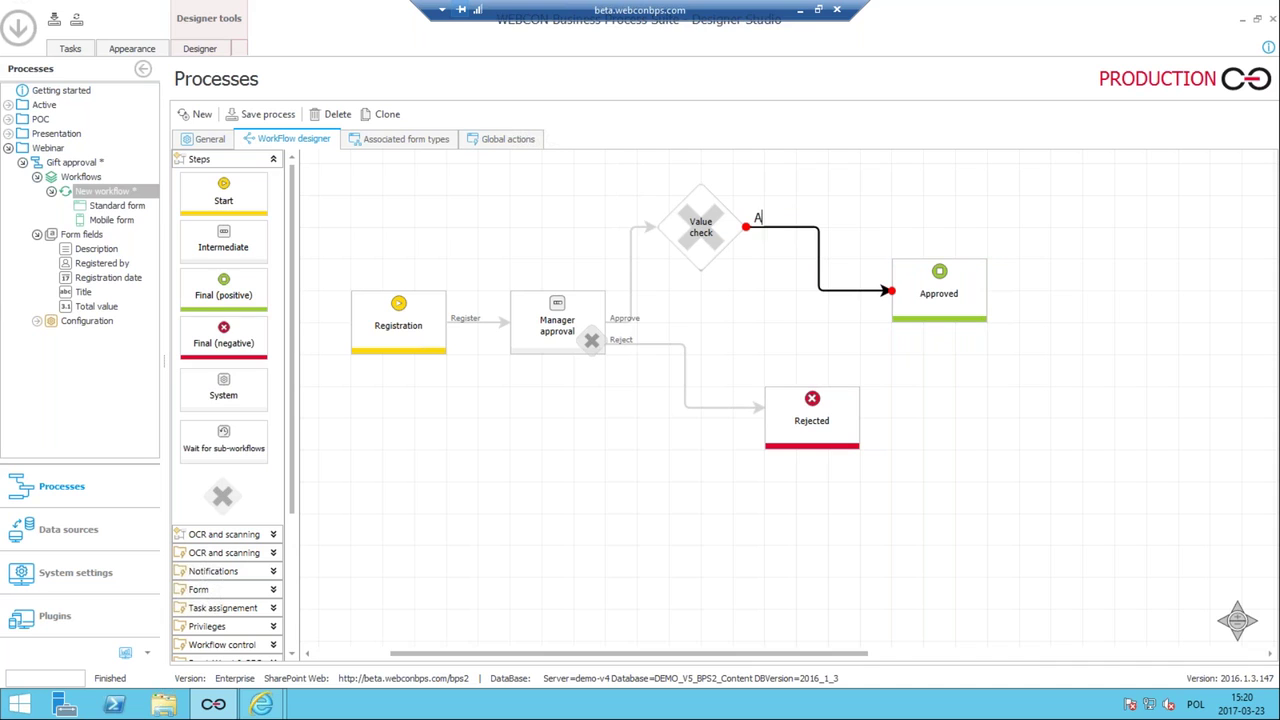
type("uto approved")
left_click(703, 315)
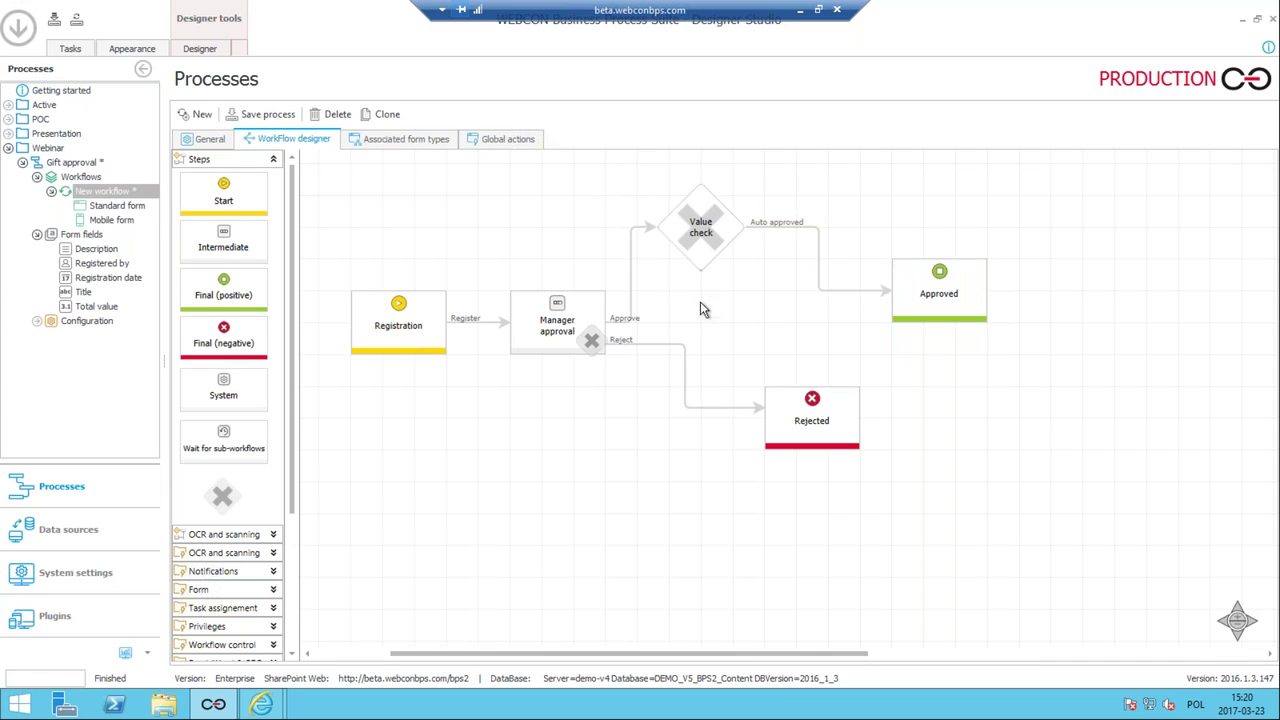
Add a 'Compliance approval' step between Approved and Rejected, moving Rejected lower.
left_click(790, 428)
left_click_drag(770, 410, 760, 568)
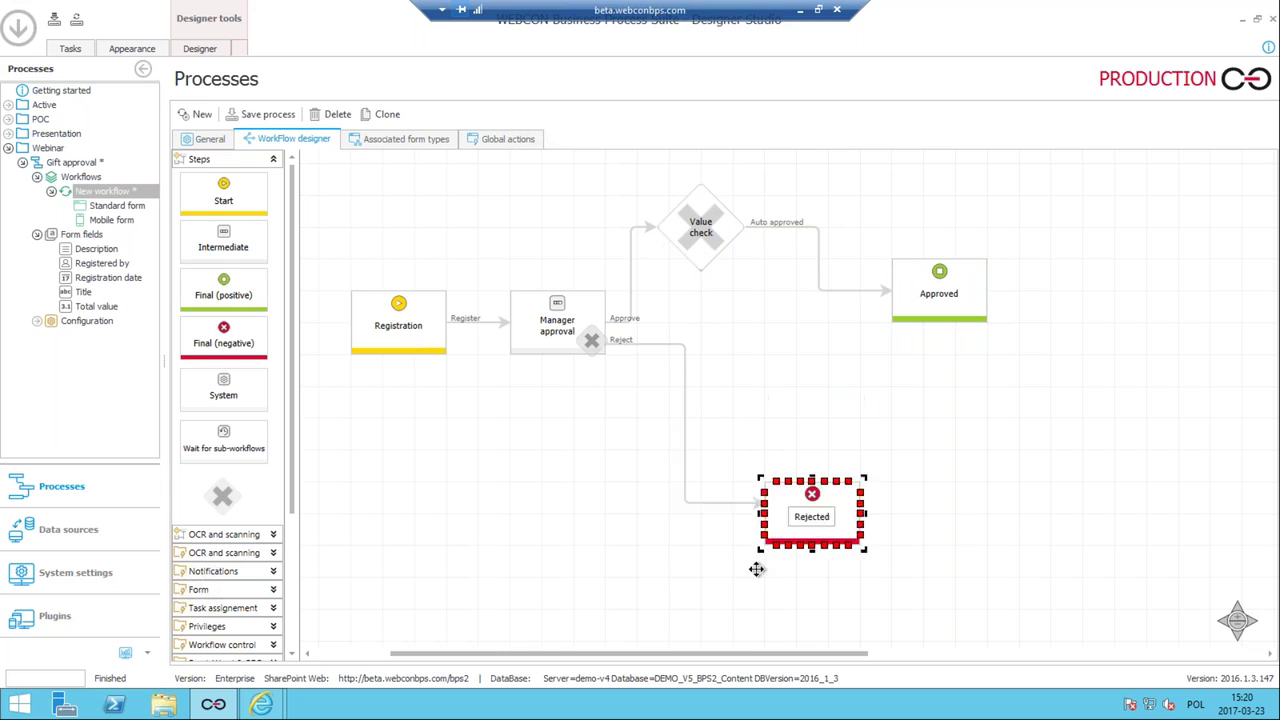
left_click_drag(228, 244, 760, 357)
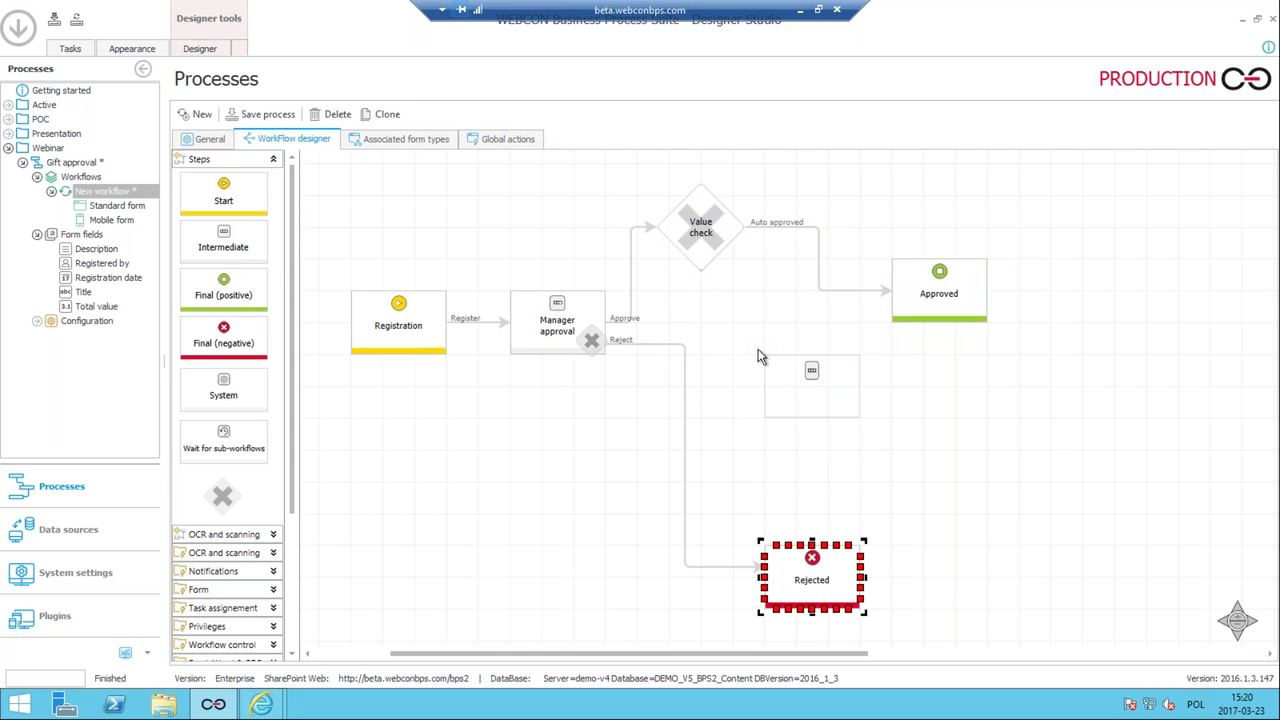
left_click(825, 390)
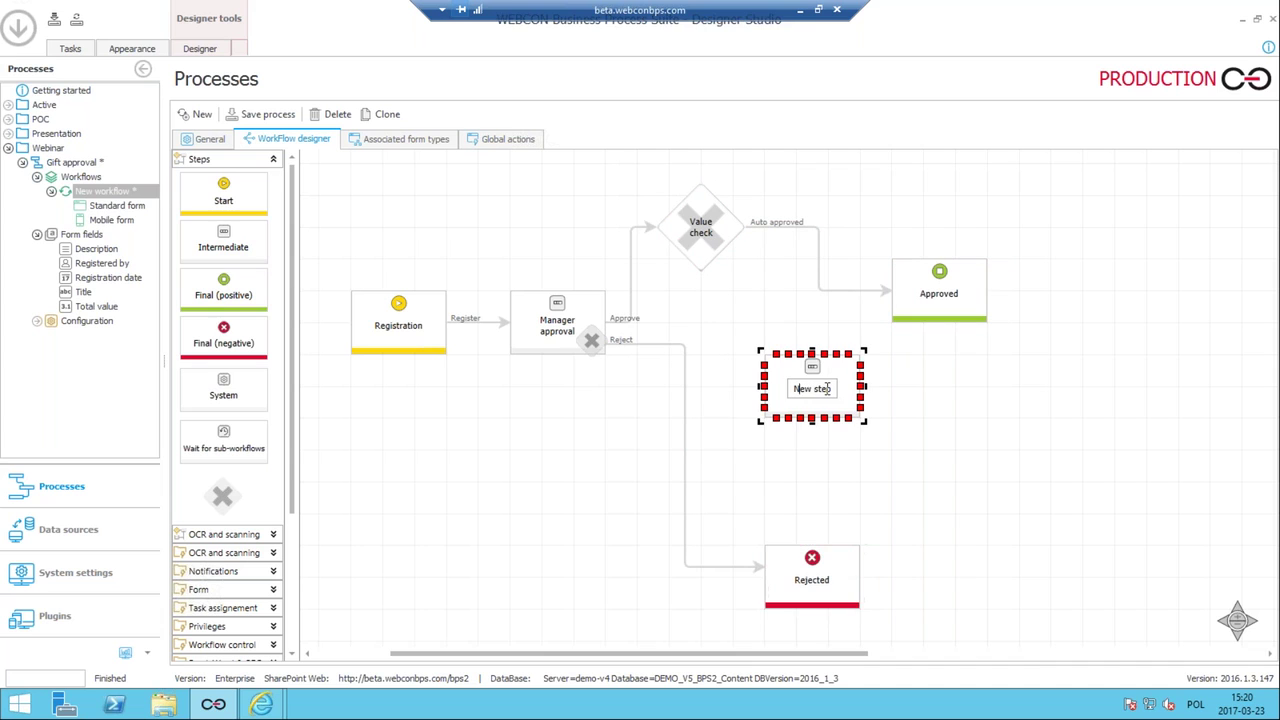
double_click(800, 389)
type("P")
type("ompliance")
type(" app")
type("roval")
key("Return")
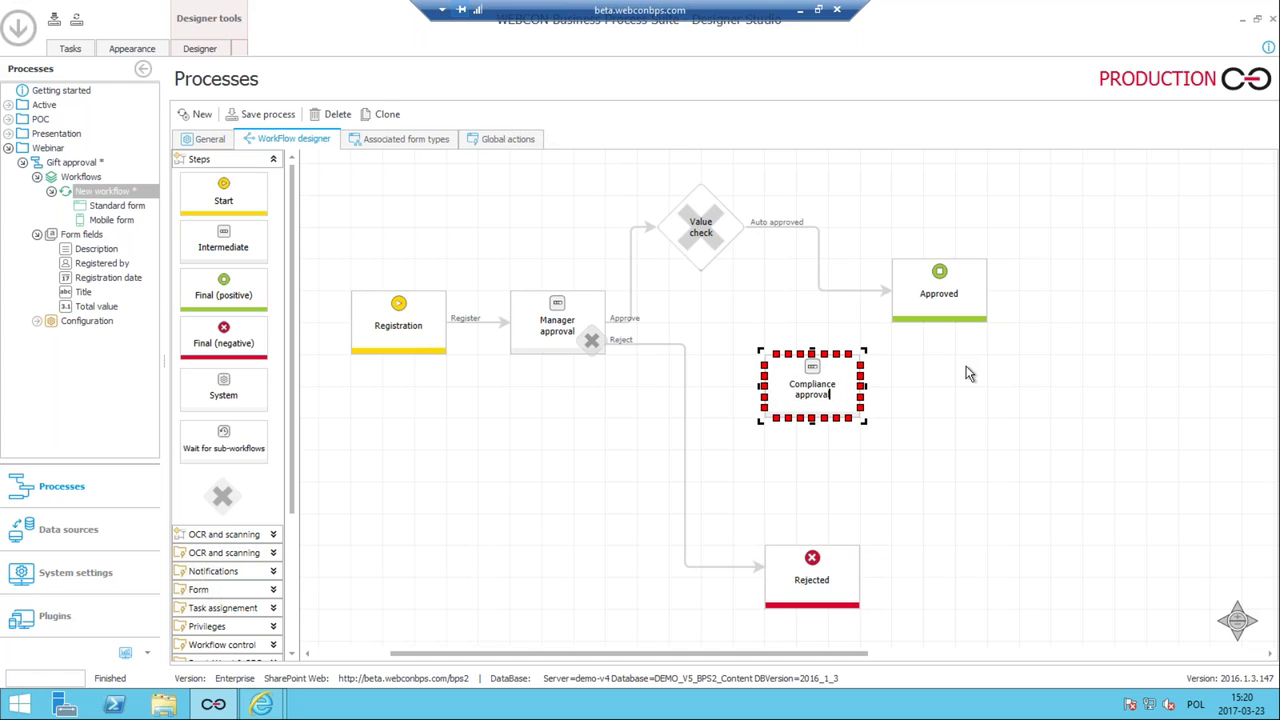
Connect Value check to Compliance approval with a path named 'To compliance'.
left_click(700, 245)
left_click_drag(700, 276, 764, 390)
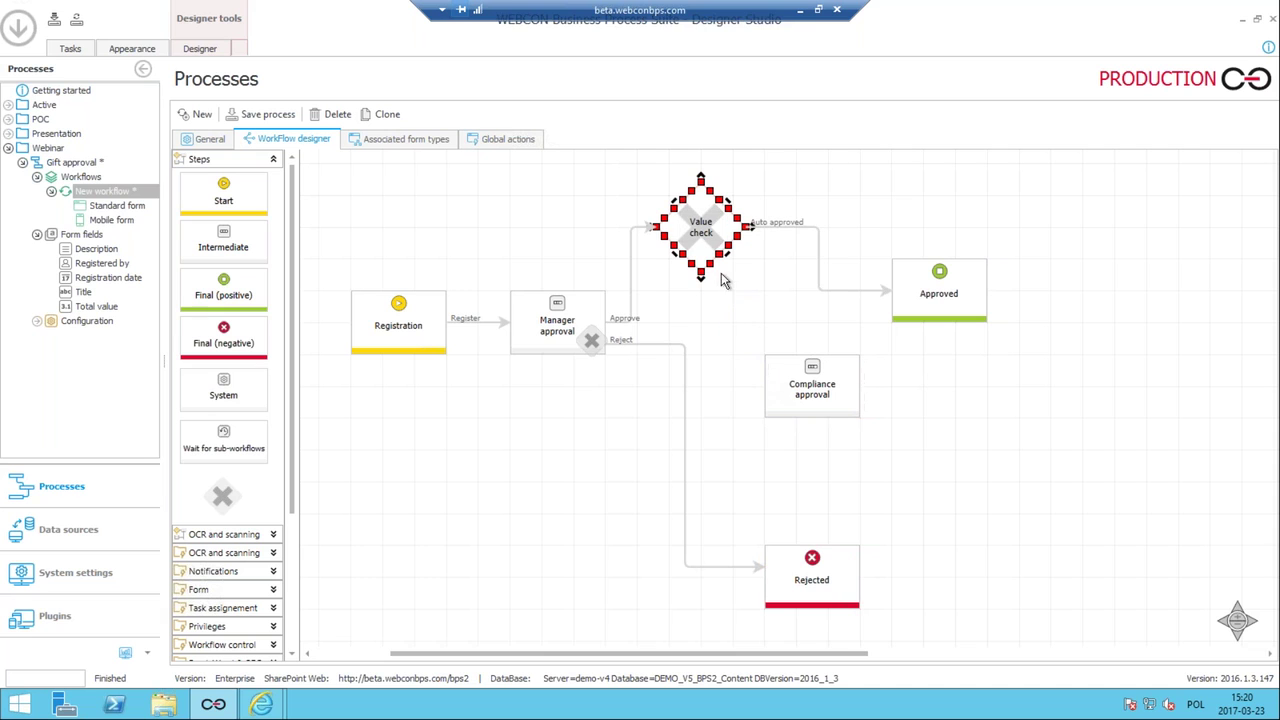
left_click_drag(701, 276, 766, 395)
left_click(720, 288)
left_click(720, 288)
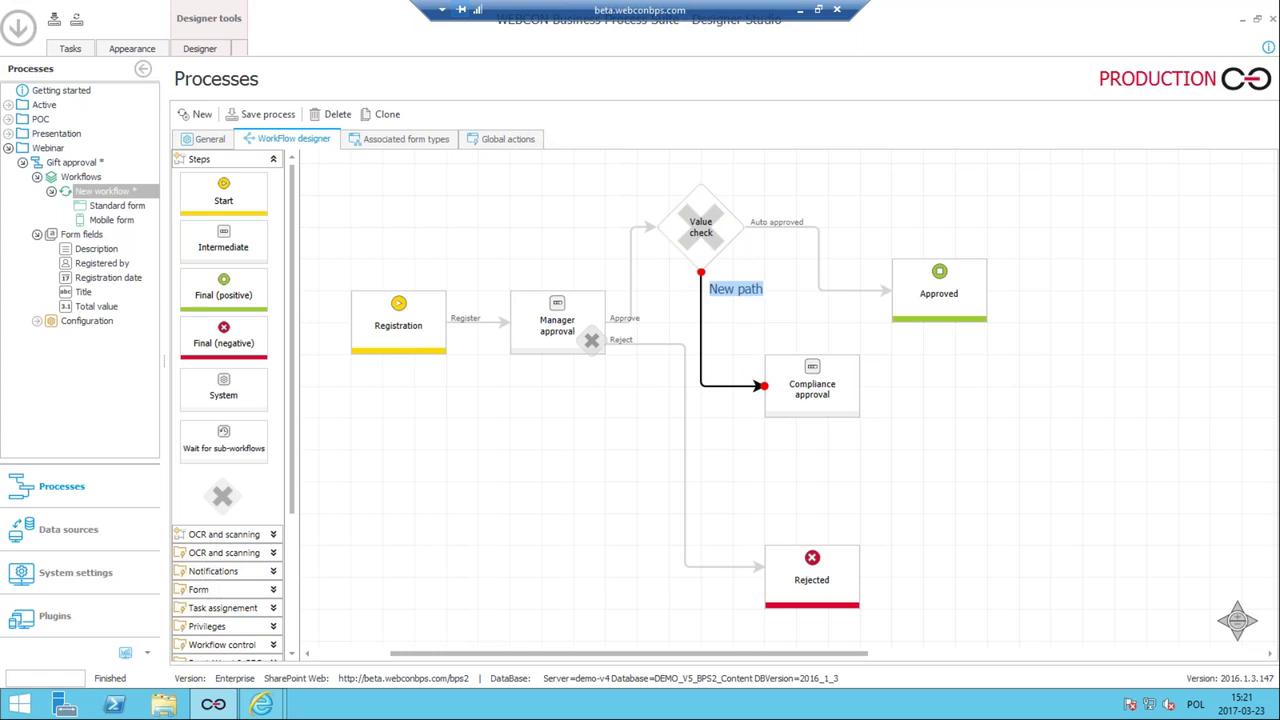
type("To c")
type("ompliance")
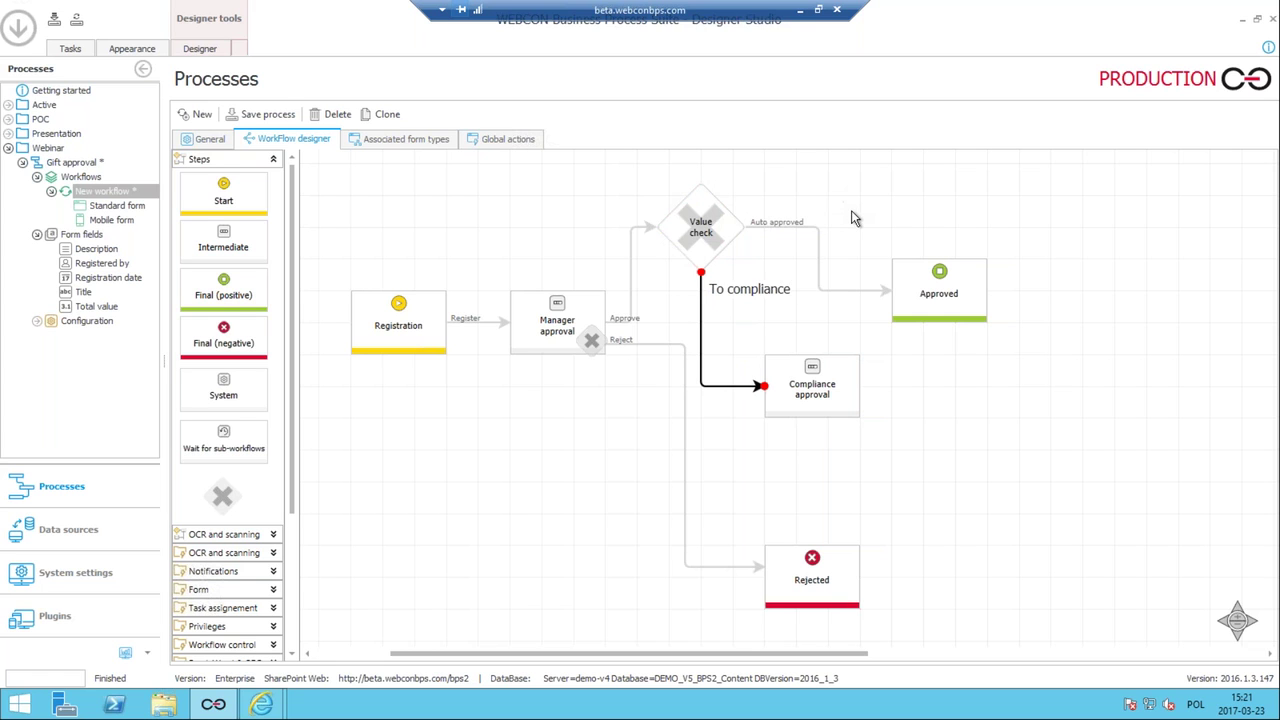
left_click(852, 218)
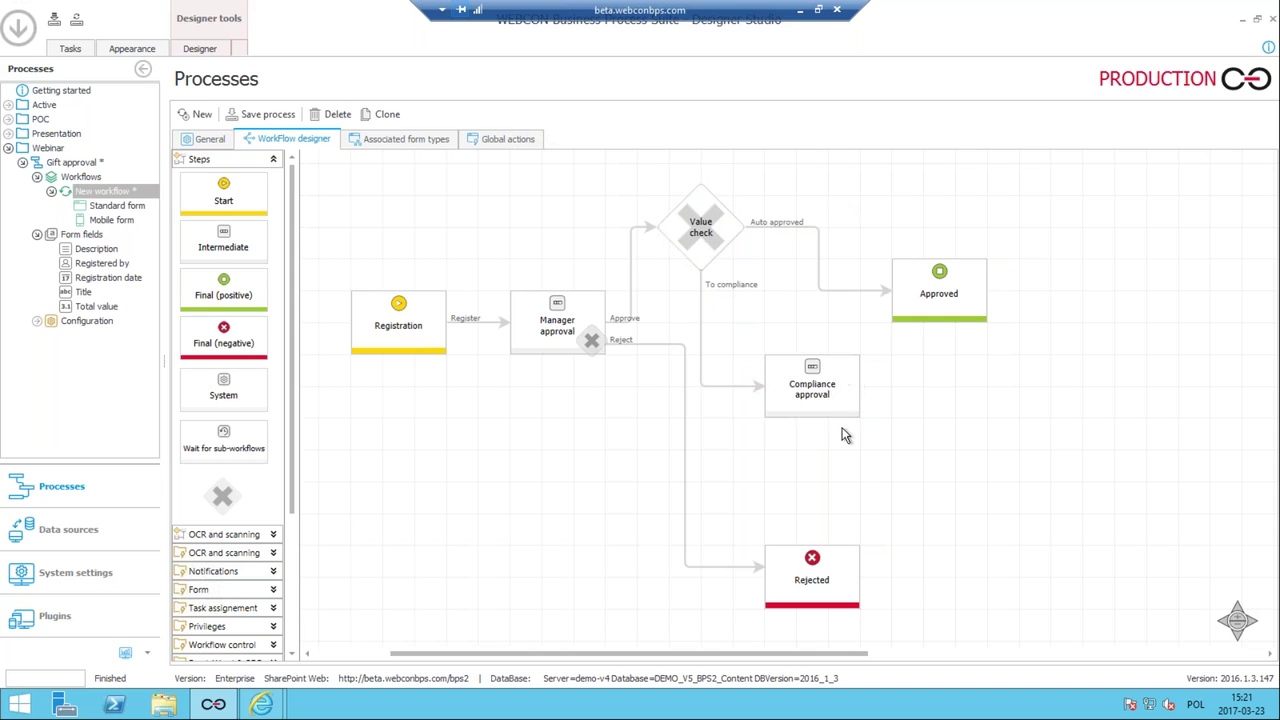
Link Compliance approval to Rejected and Approved, tidy the layout, and save the process.
left_click_drag(840, 558, 782, 533)
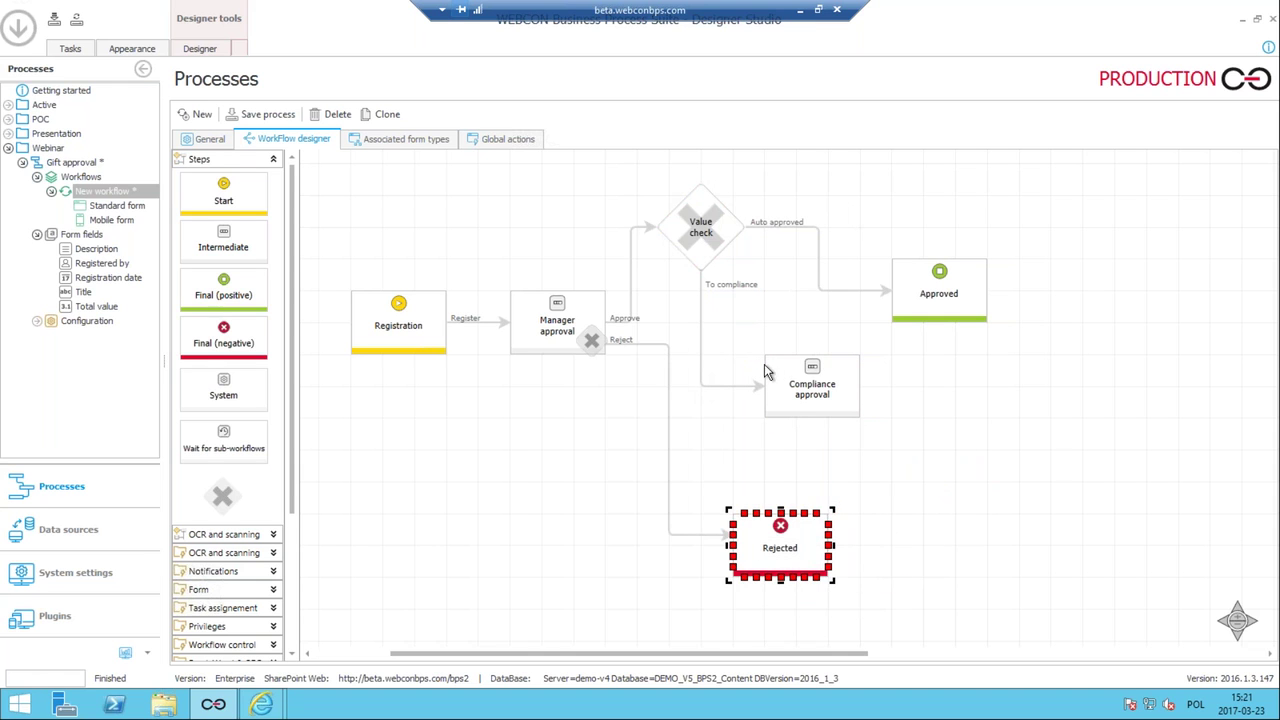
left_click_drag(780, 376, 784, 340)
left_click_drag(892, 280, 908, 210)
left_click_drag(843, 339, 843, 307)
left_click_drag(812, 522, 864, 429)
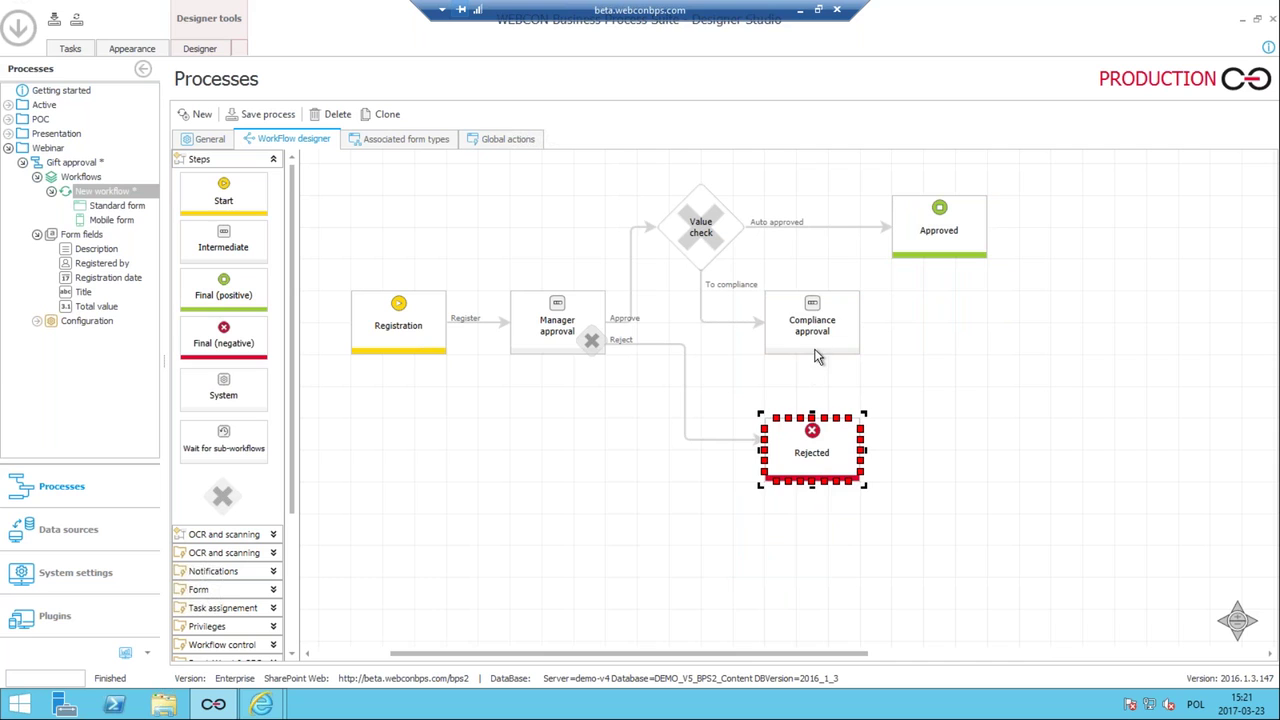
left_click(817, 358)
left_click_drag(812, 360, 814, 431)
left_click_drag(866, 328, 943, 263)
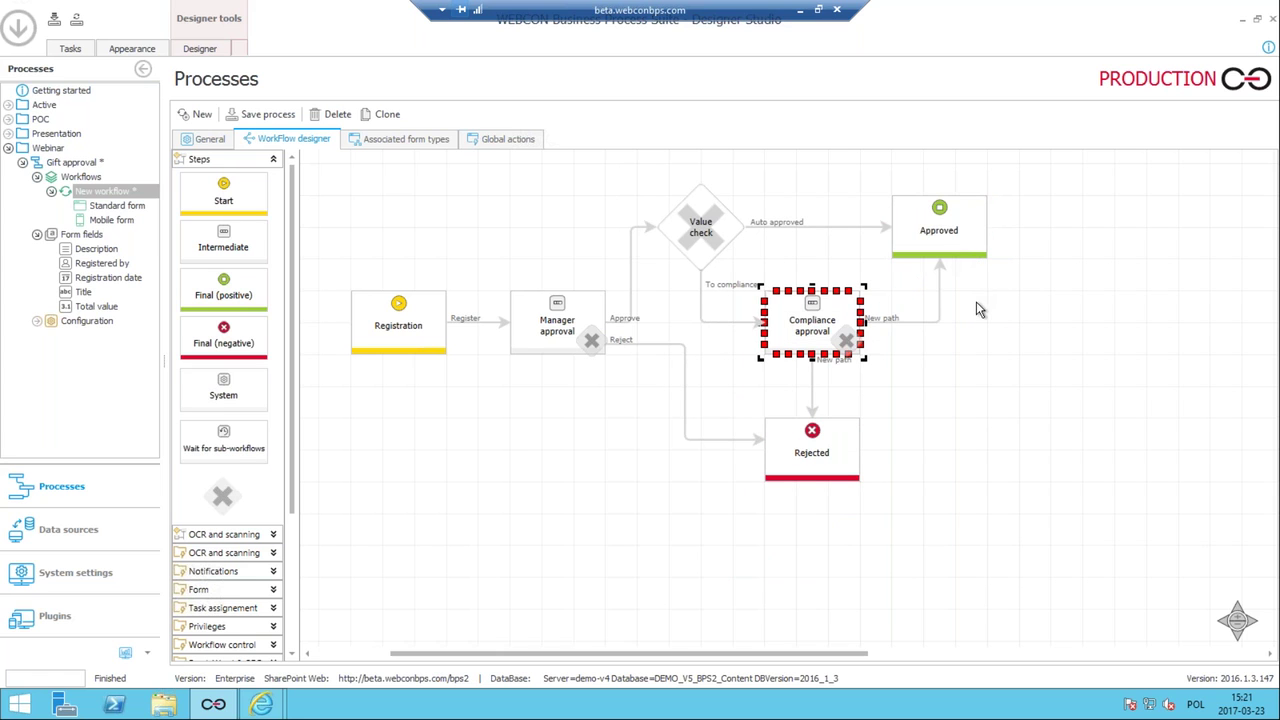
left_click(292, 118)
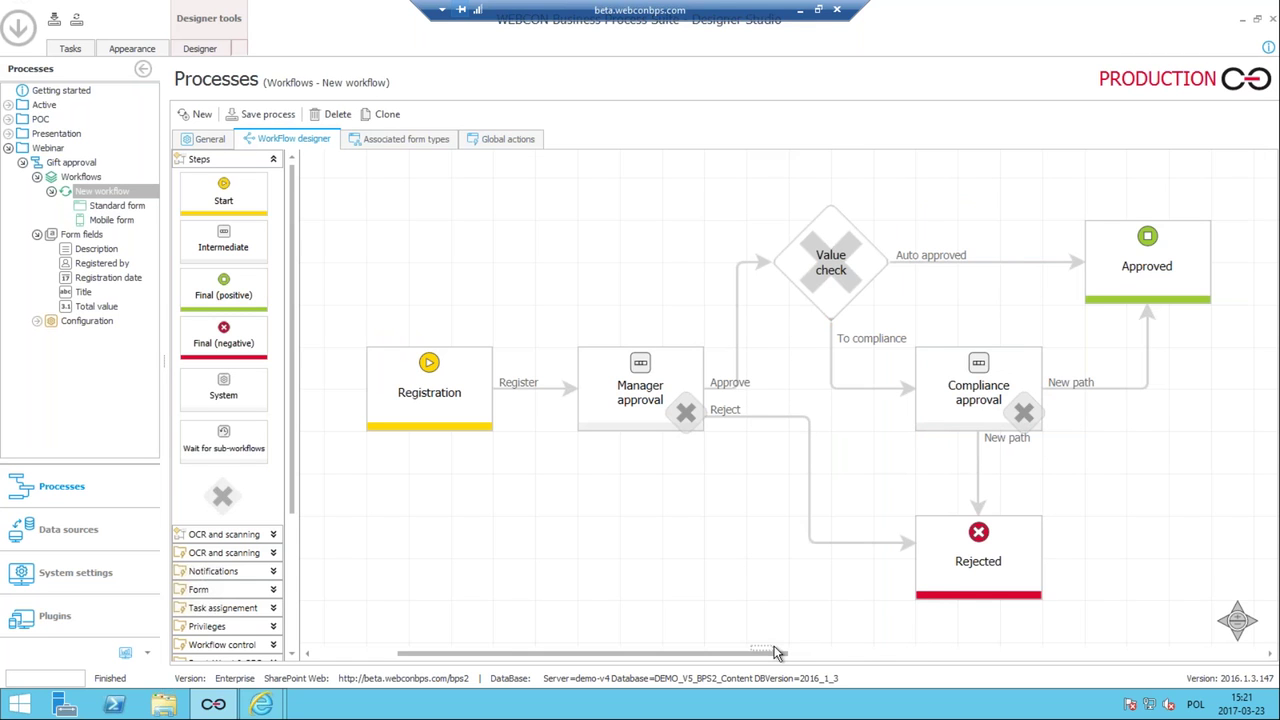
left_click(952, 382)
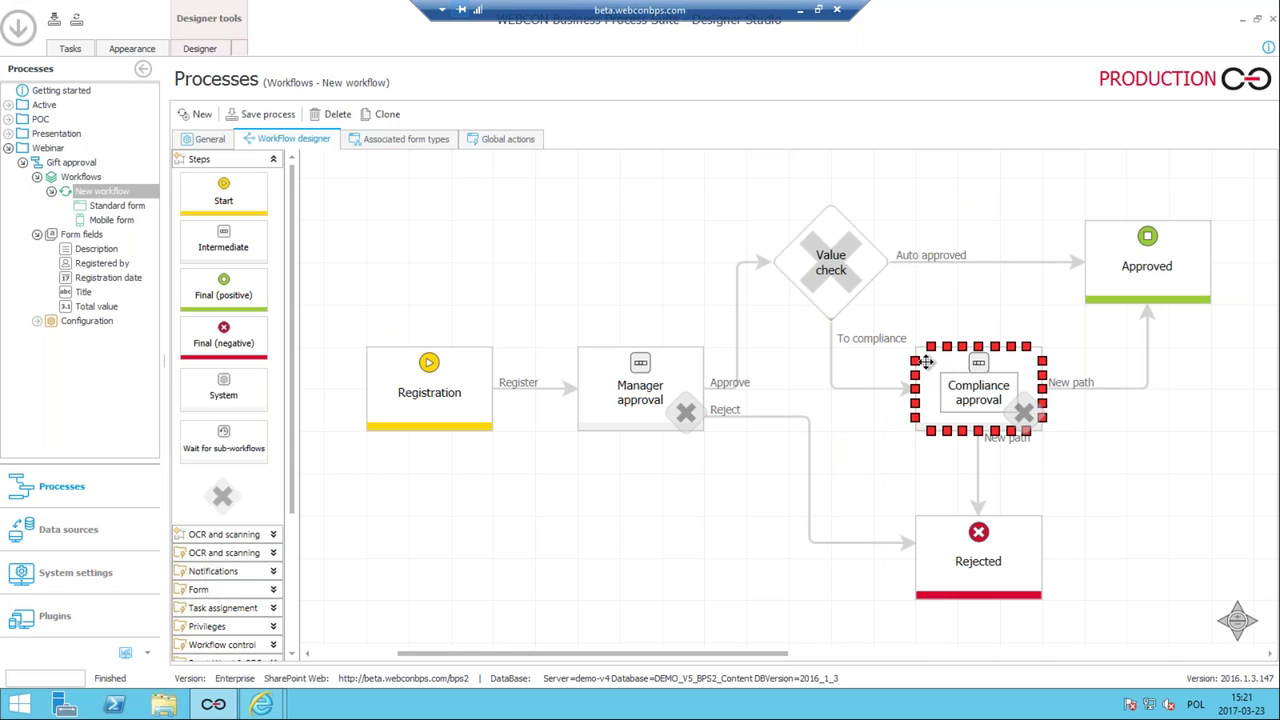
left_click(861, 387)
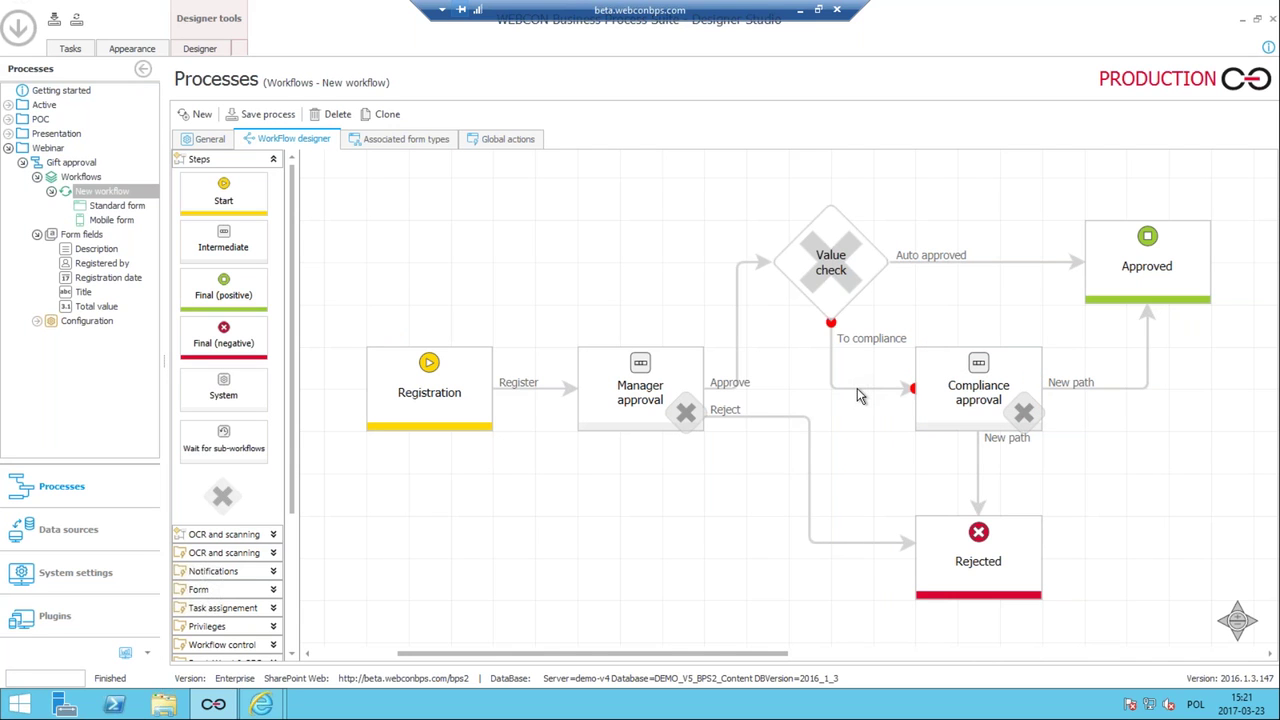
On the To compliance path's Task creation, tick Always to with Compliance and a named user; save.
double_click(857, 388)
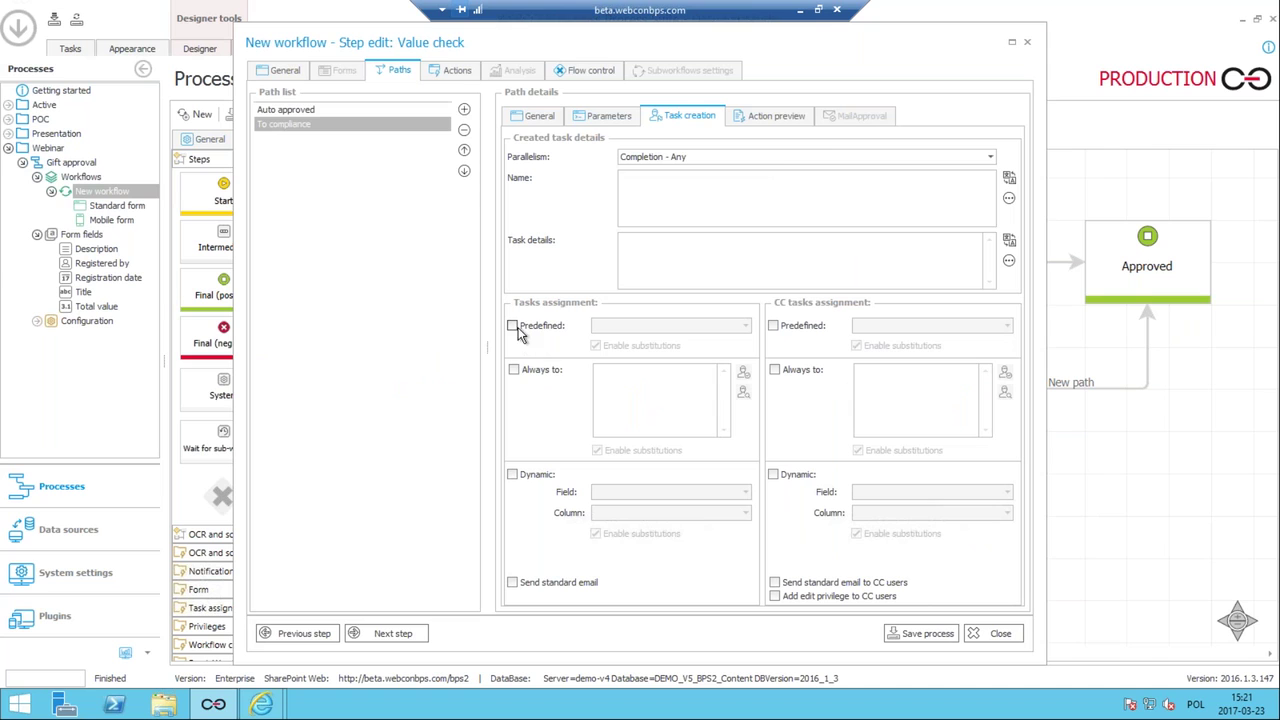
left_click(514, 370)
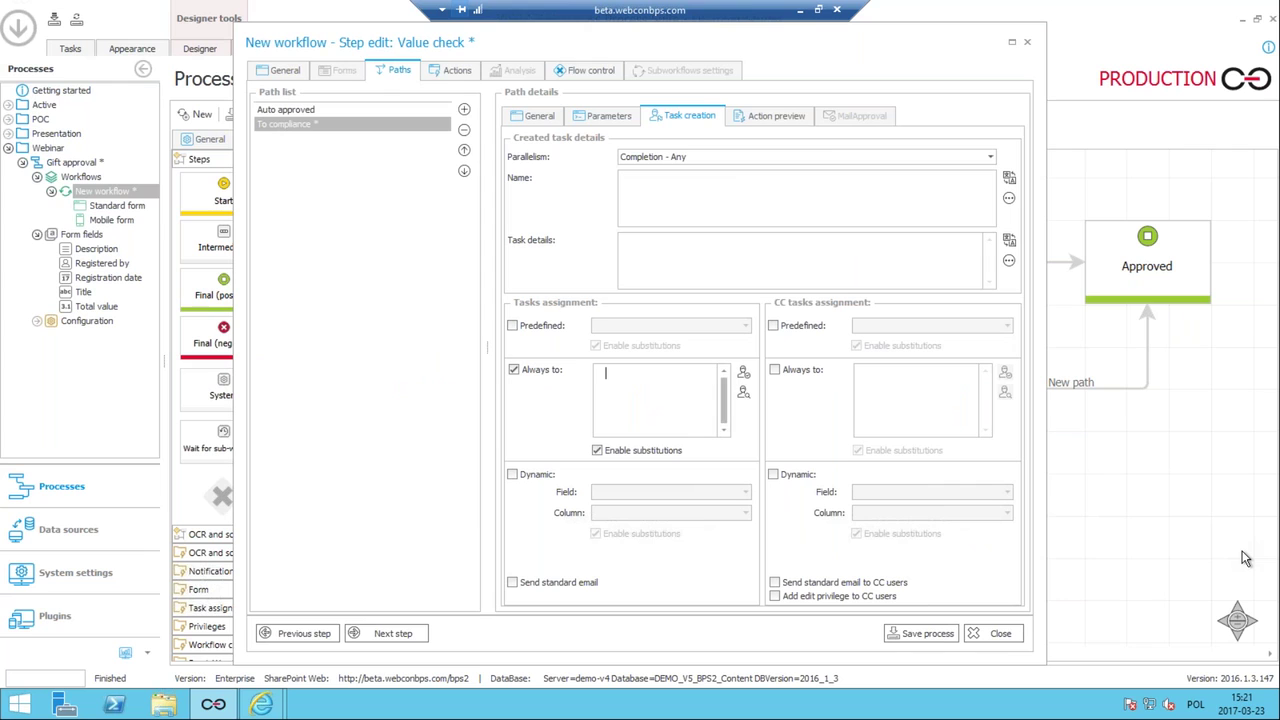
key("Return")
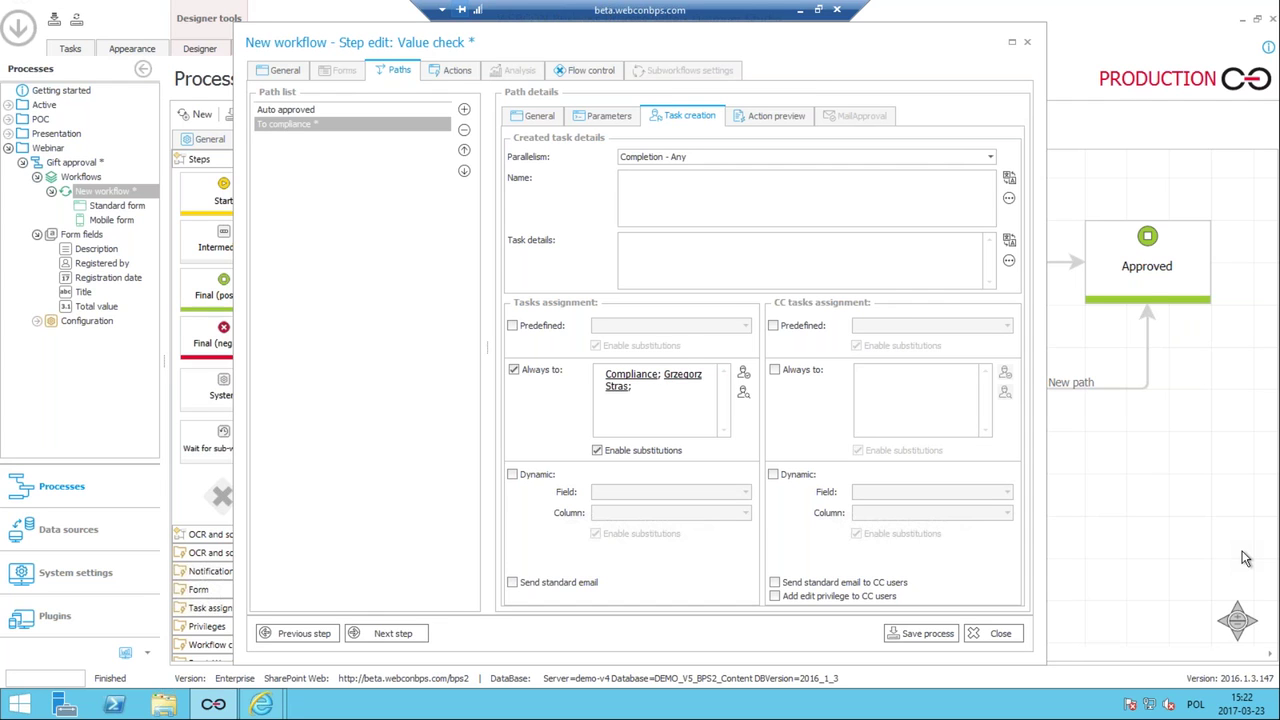
left_click(928, 636)
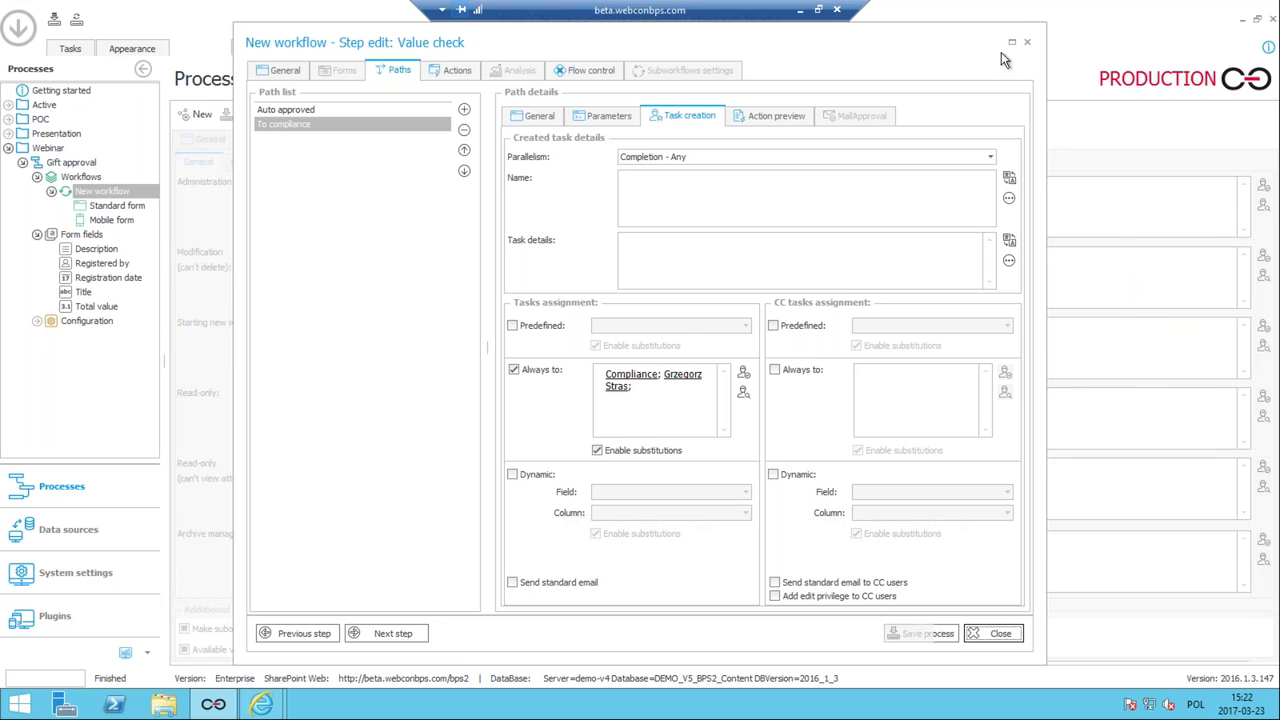
In the General tab, move Compliance approval up three places to third and save as version 8.
left_click(1028, 45)
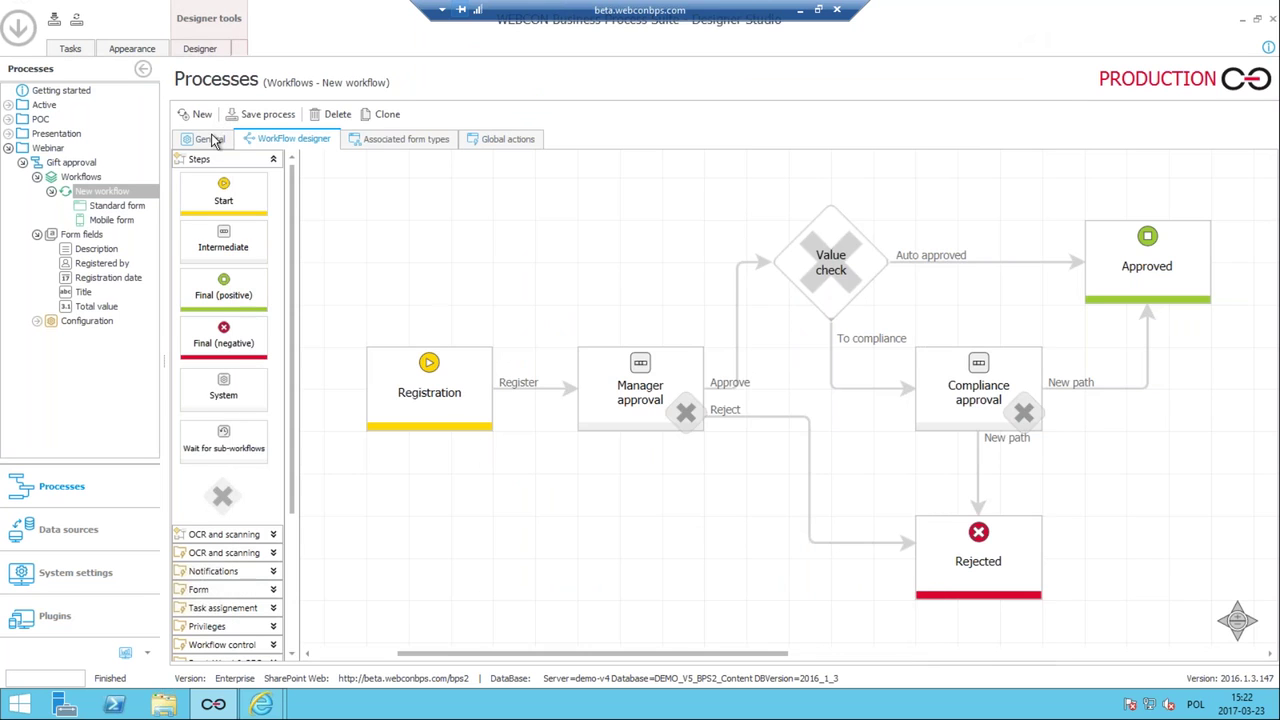
left_click(212, 140)
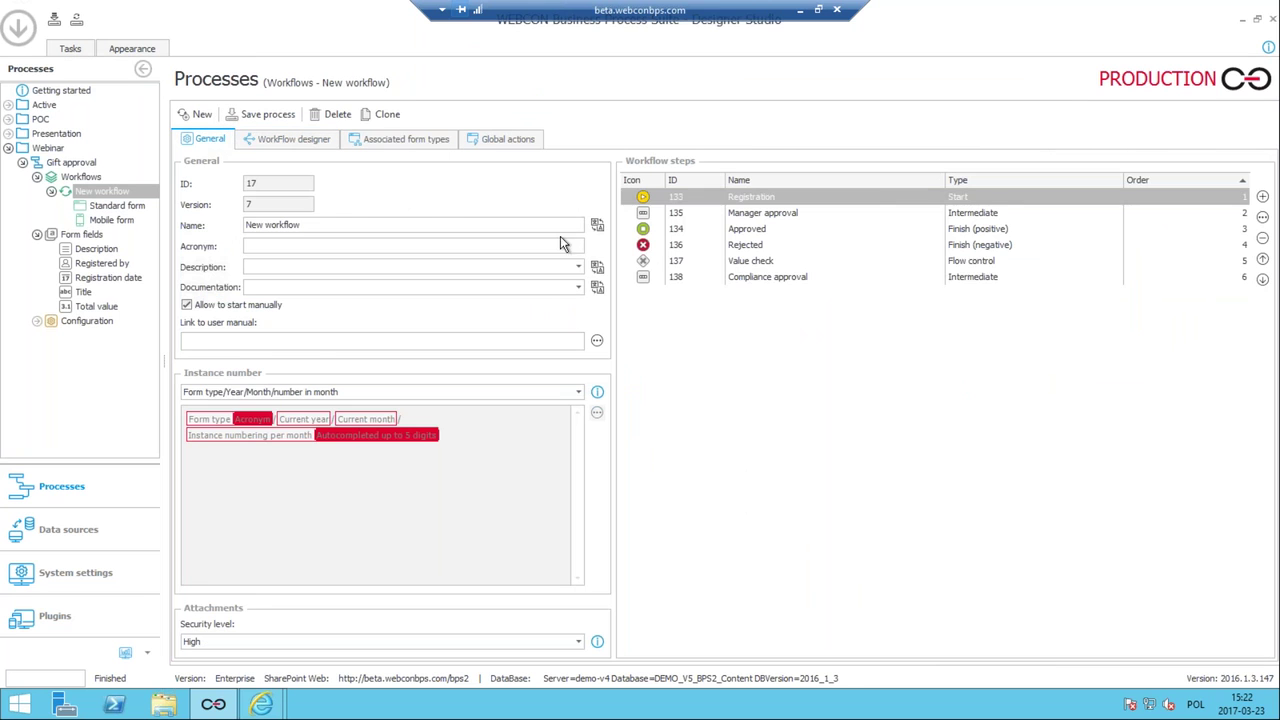
left_click(743, 281)
left_click(1262, 259)
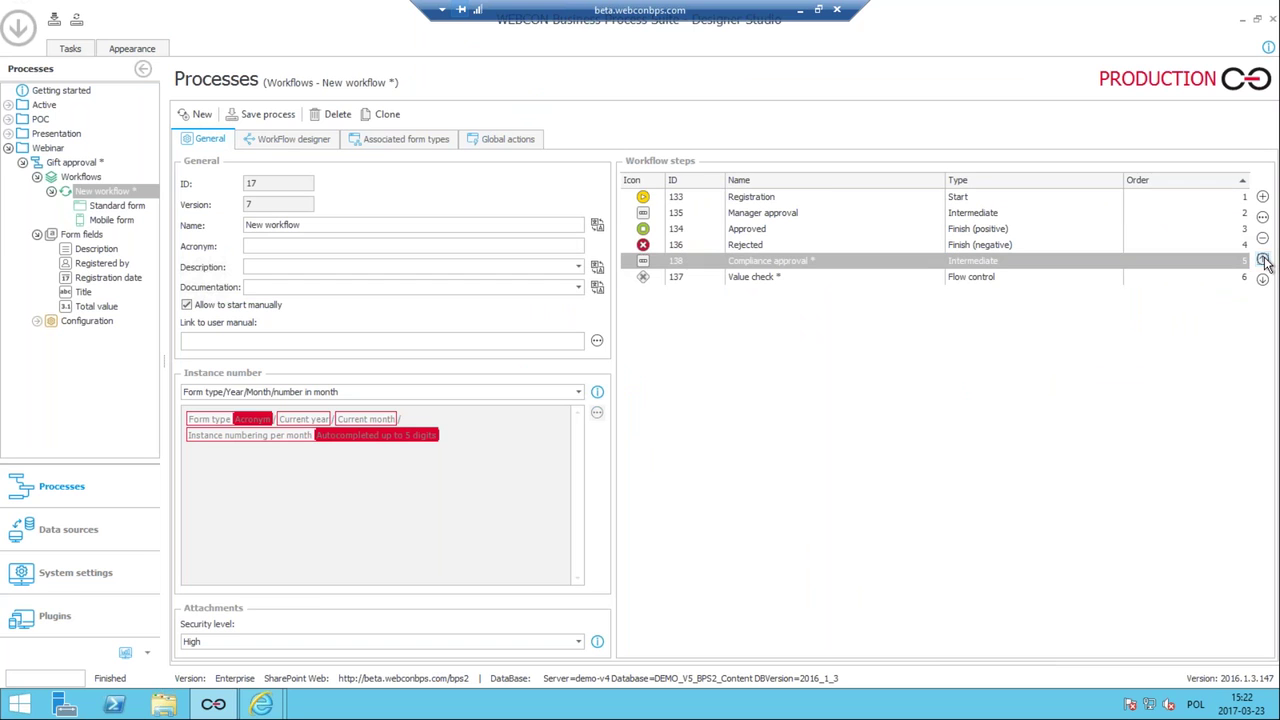
left_click(1262, 259)
left_click(1262, 259)
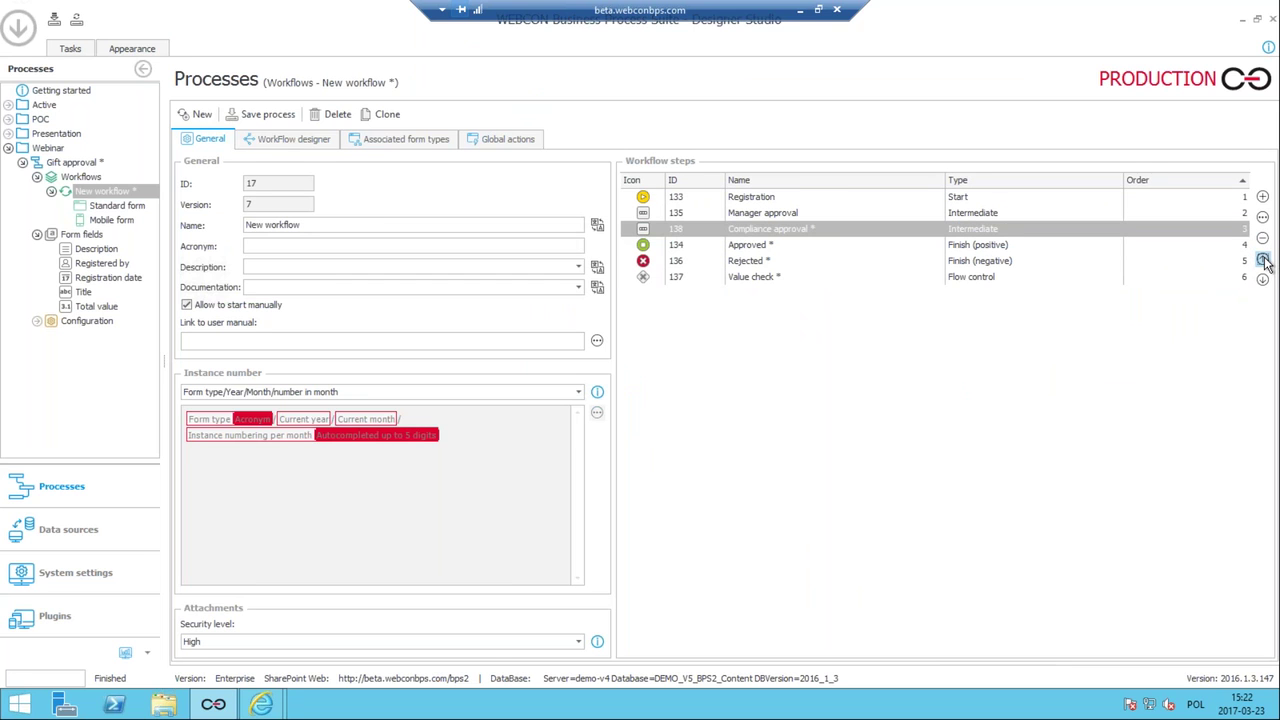
left_click(252, 116)
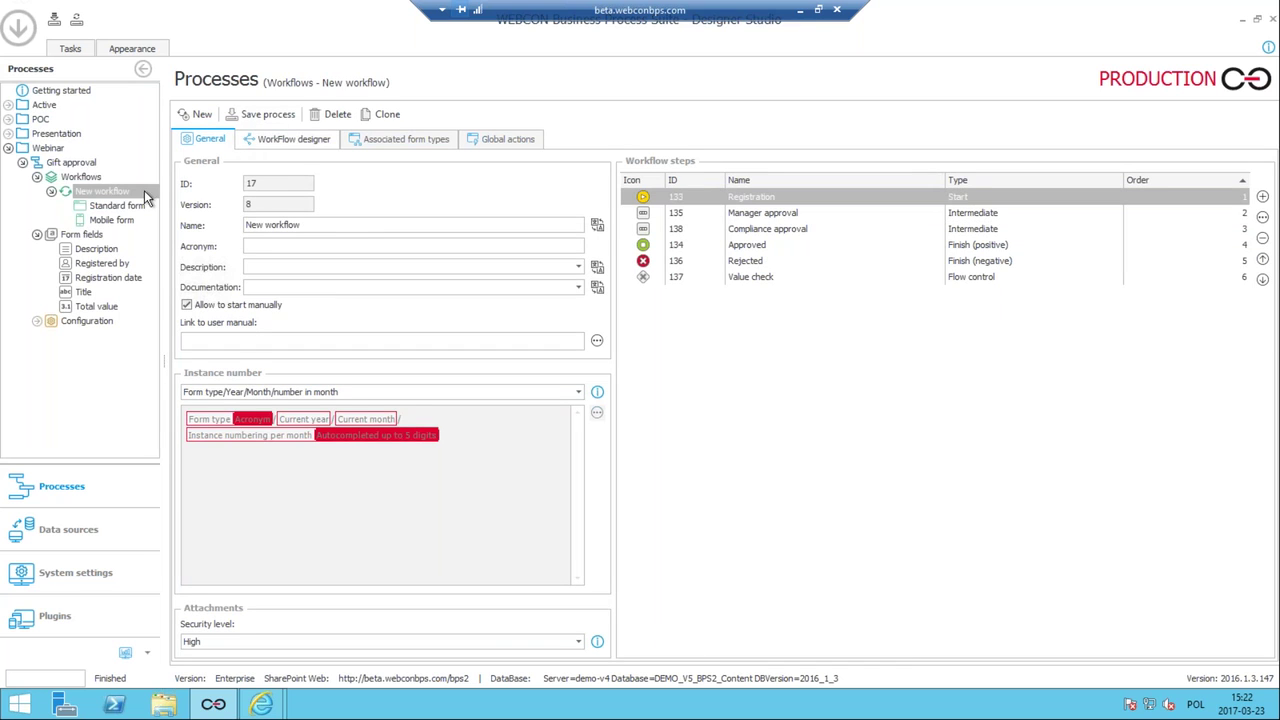
In the Standard form's Fields matrix, make left- and right-panel fields visible at Compliance approval, then save.
left_click(118, 206)
left_click(330, 140)
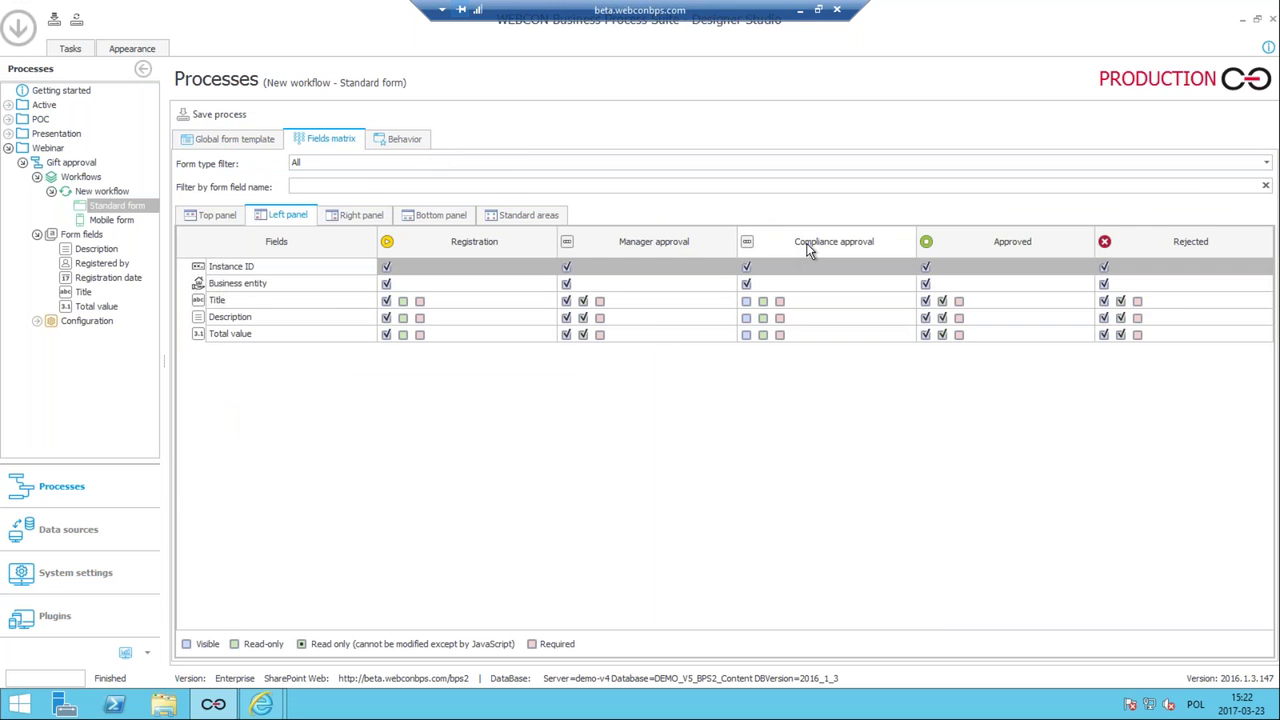
right_click(808, 248)
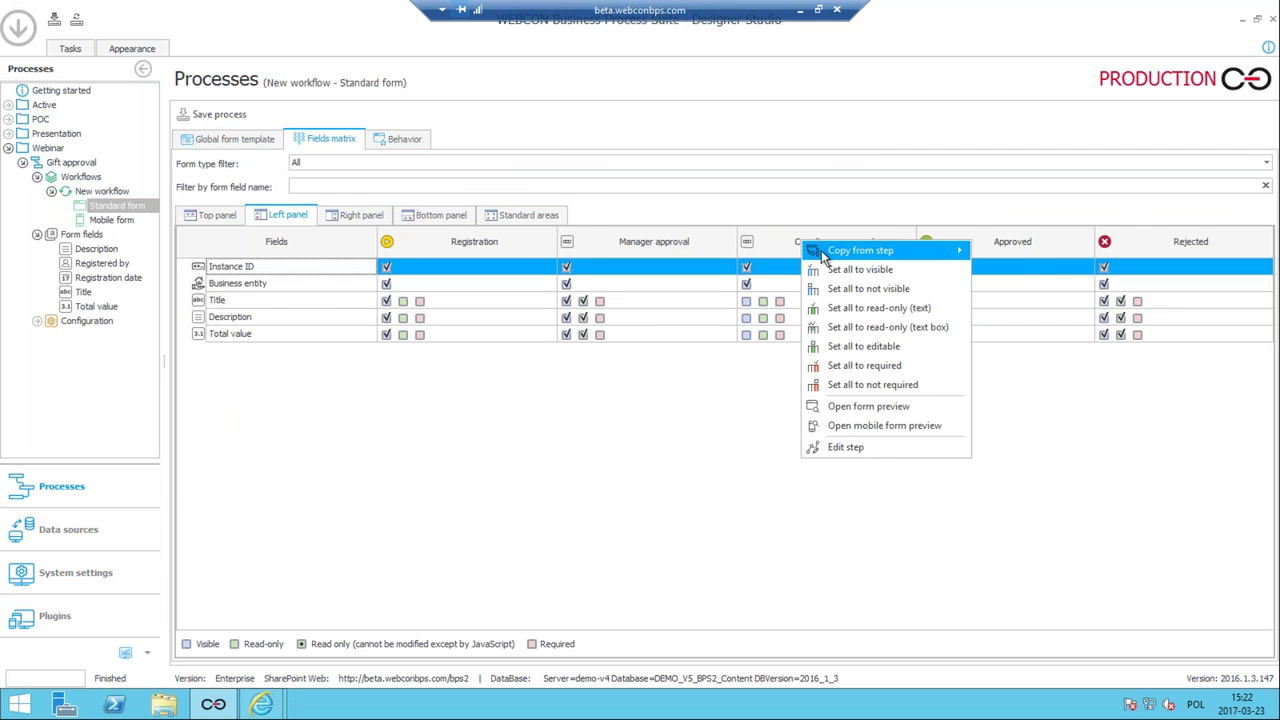
left_click(852, 308)
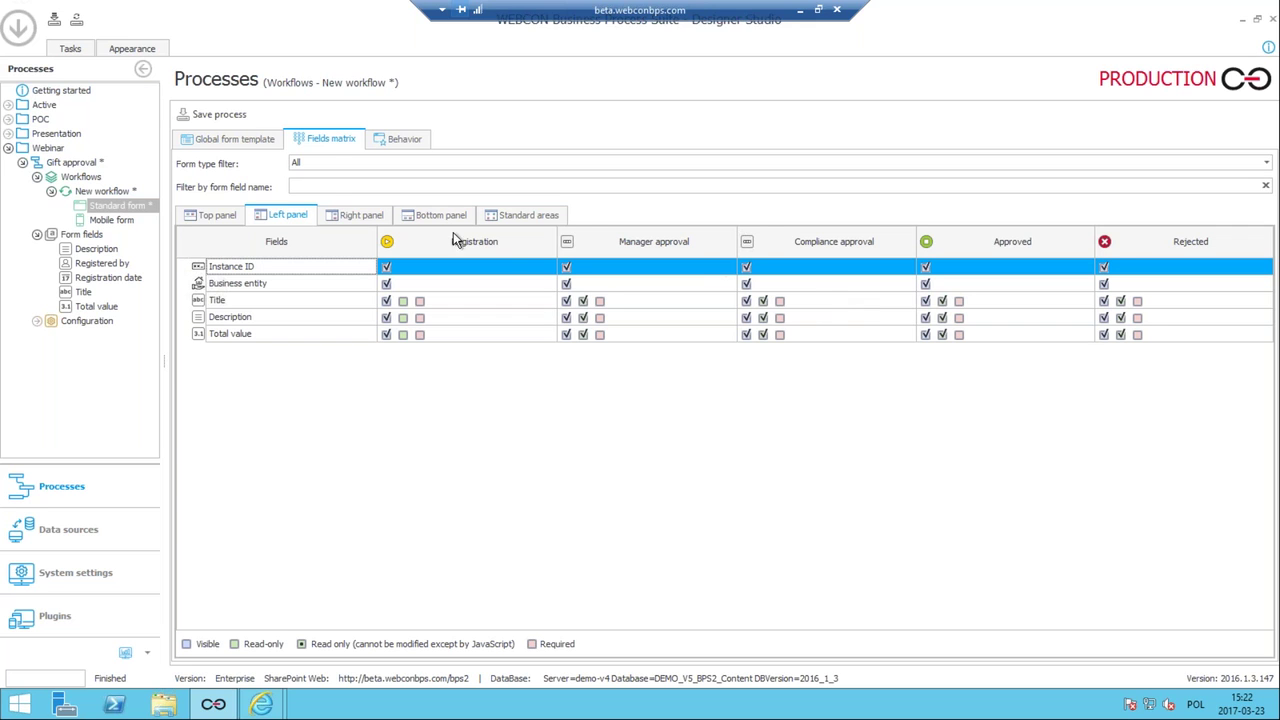
left_click(354, 216)
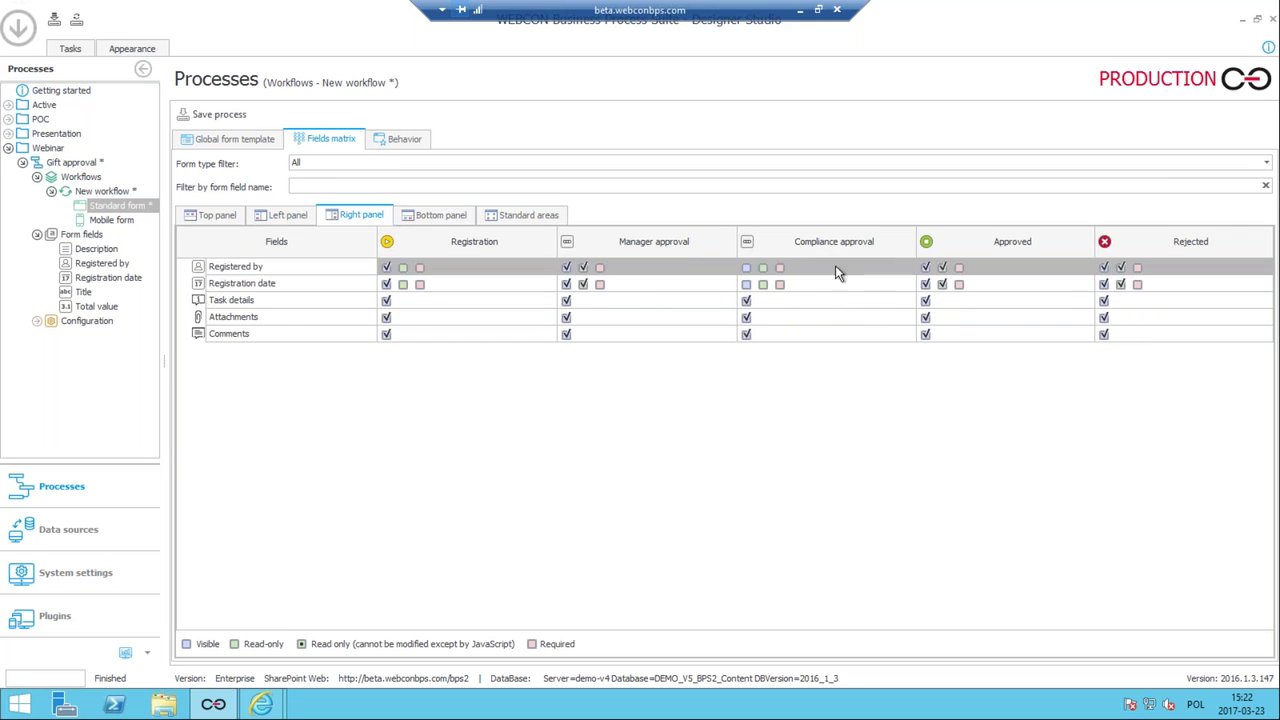
right_click(790, 241)
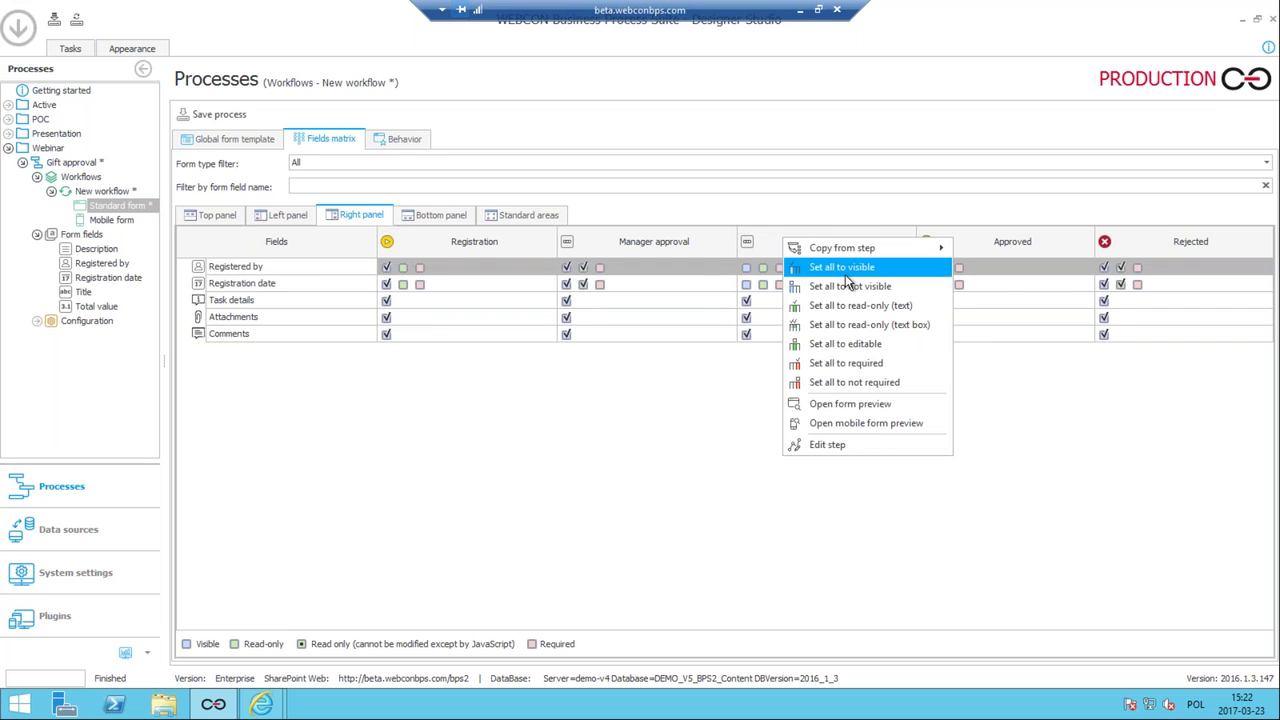
left_click(876, 310)
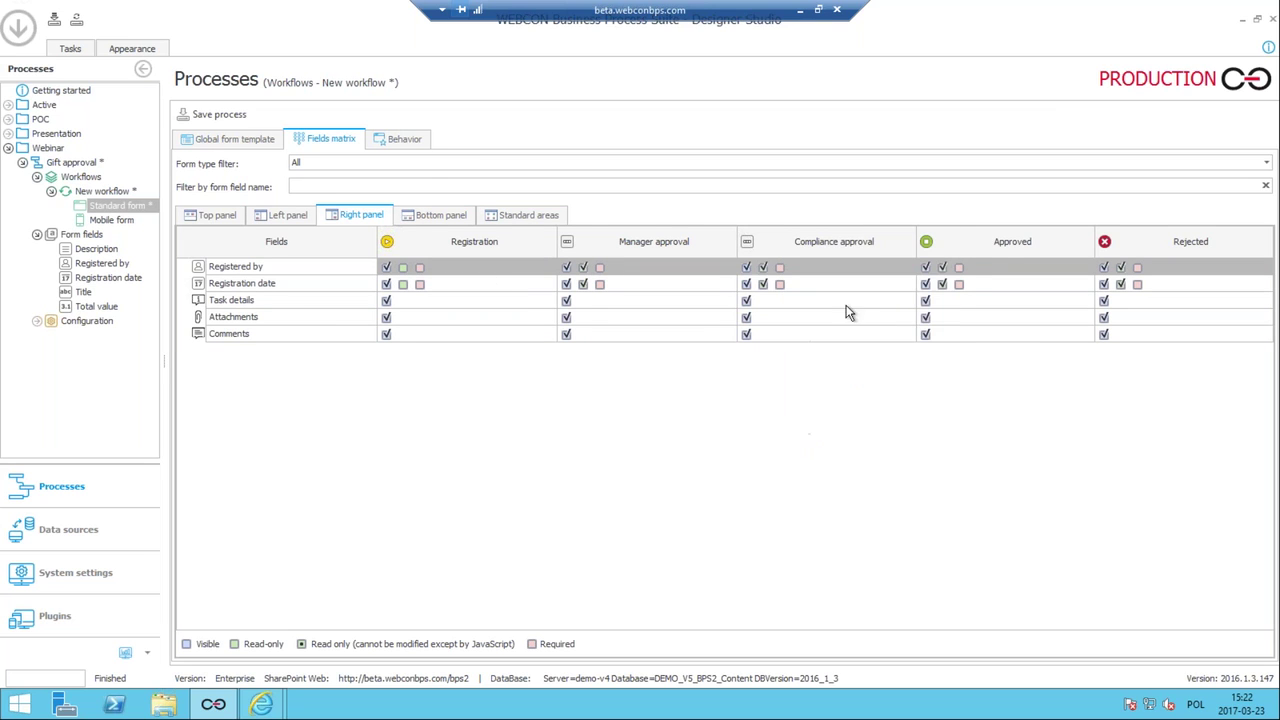
left_click(203, 116)
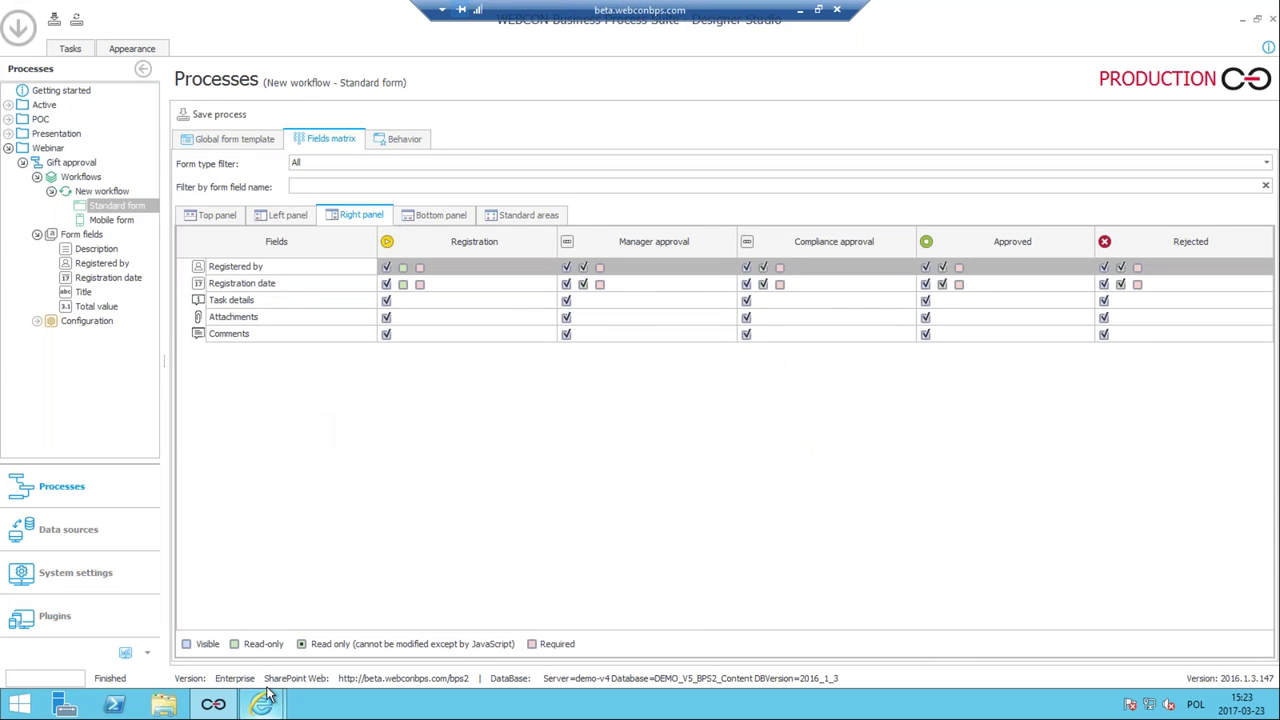
Start a Gift approval workflow and register 'Lots of pens' ('box of pens') with Total value 555.
left_click(70, 163)
right_click(67, 164)
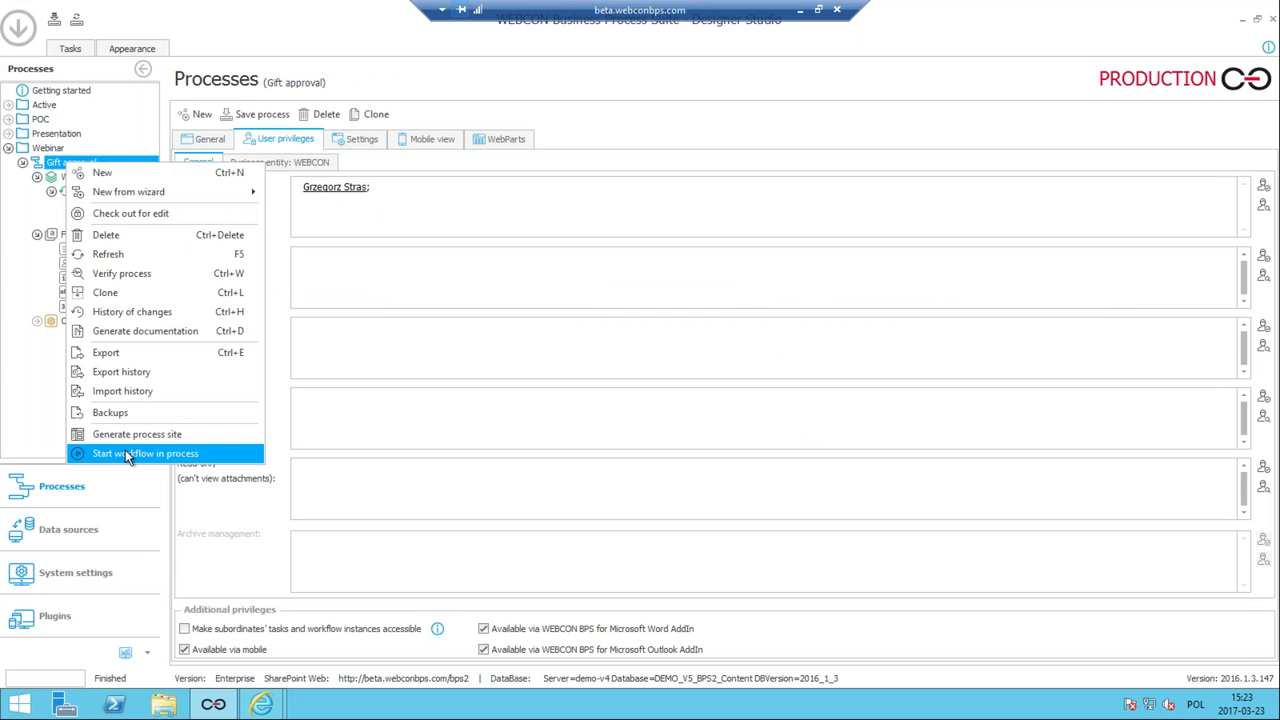
left_click(125, 452)
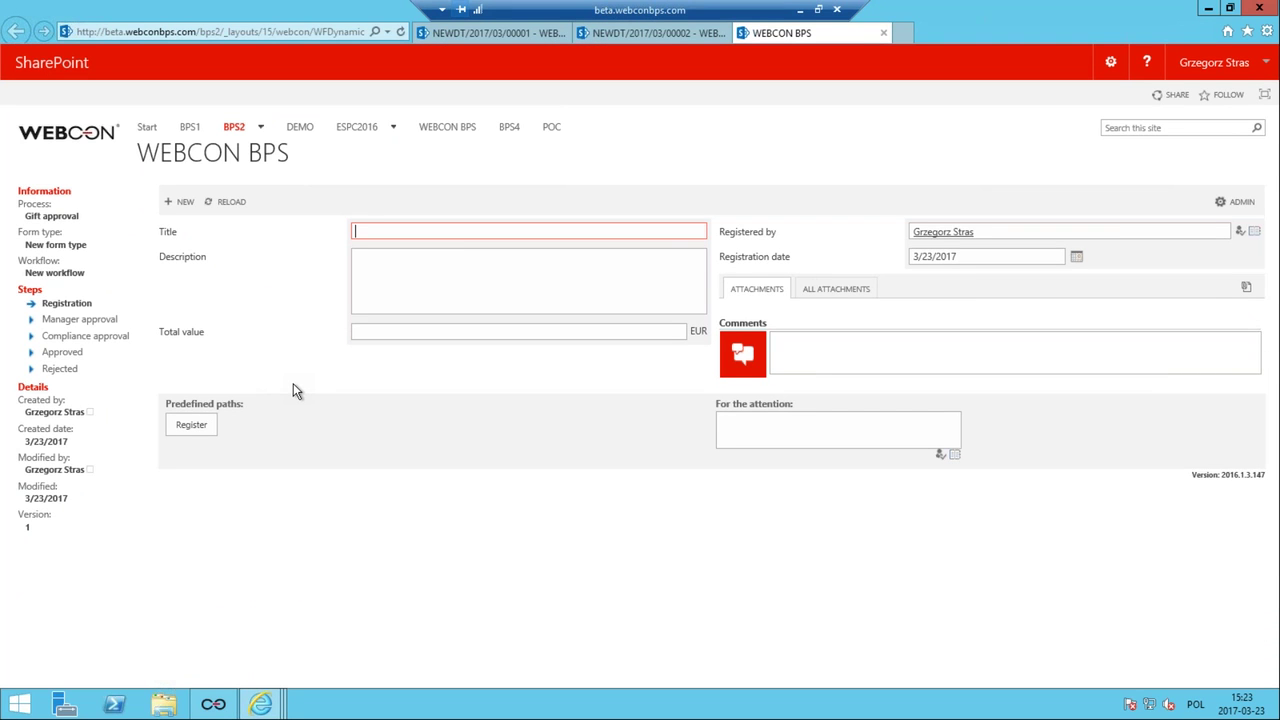
type("Lots of pens")
left_click(440, 278)
type("box of pens")
left_click(440, 334)
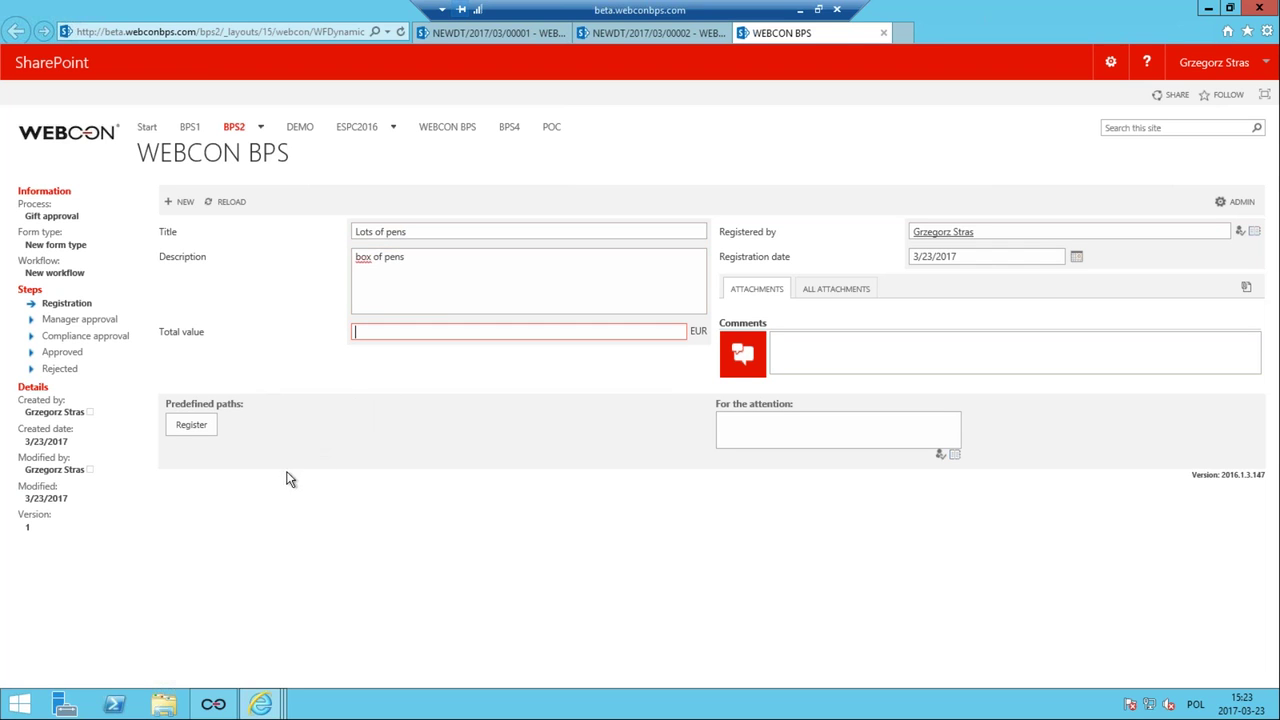
type("555")
left_click(308, 592)
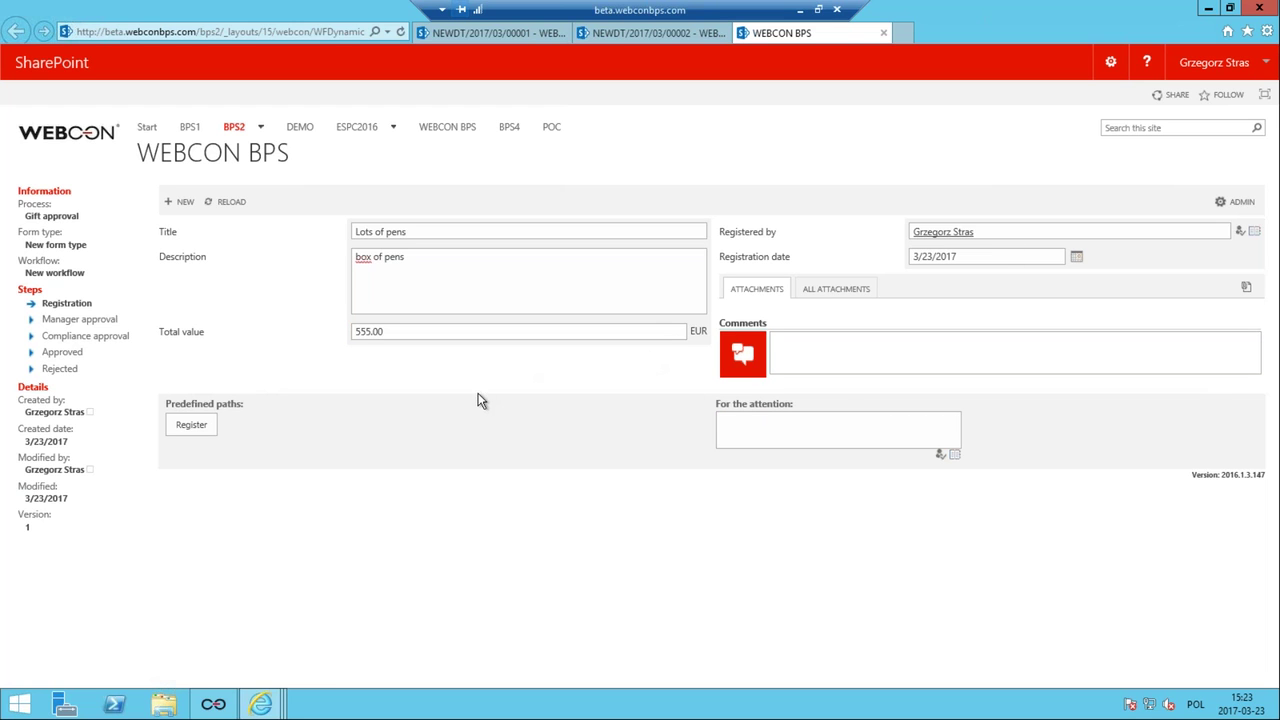
left_click(192, 426)
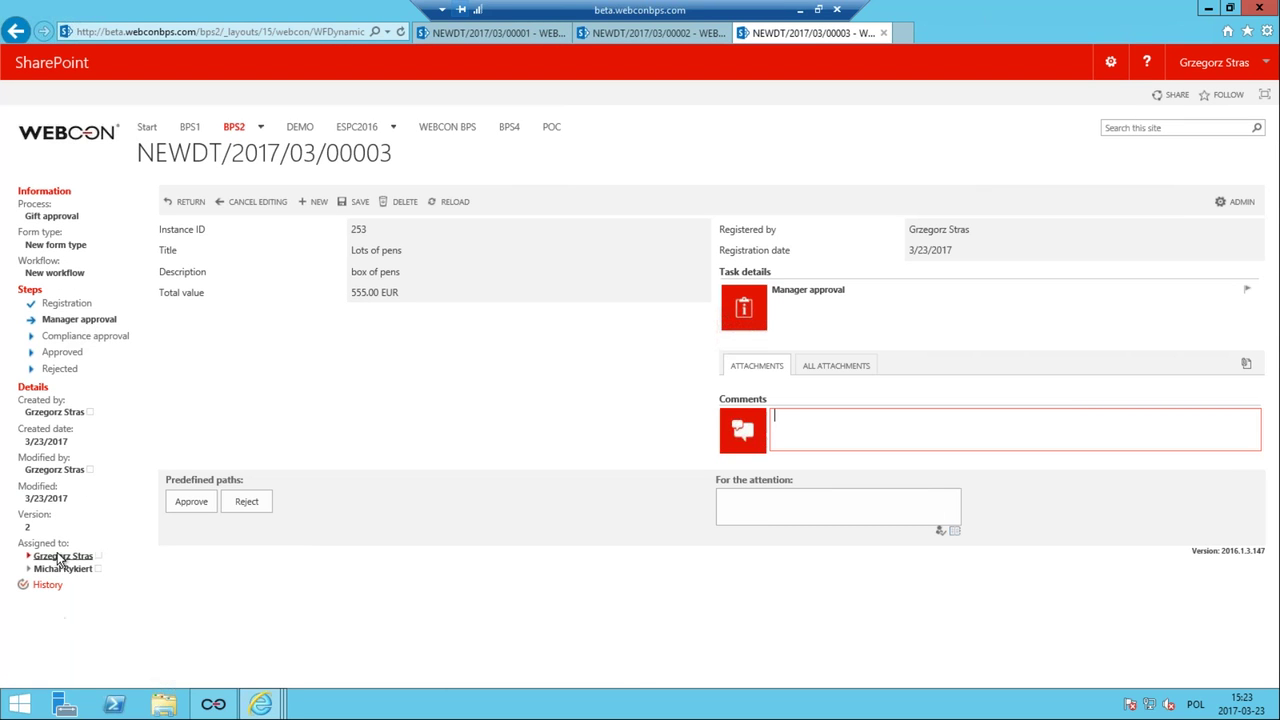
Approve the 'Lots of pens' request at Manager approval and confirm it now stands at Approved.
mouse_move(66, 560)
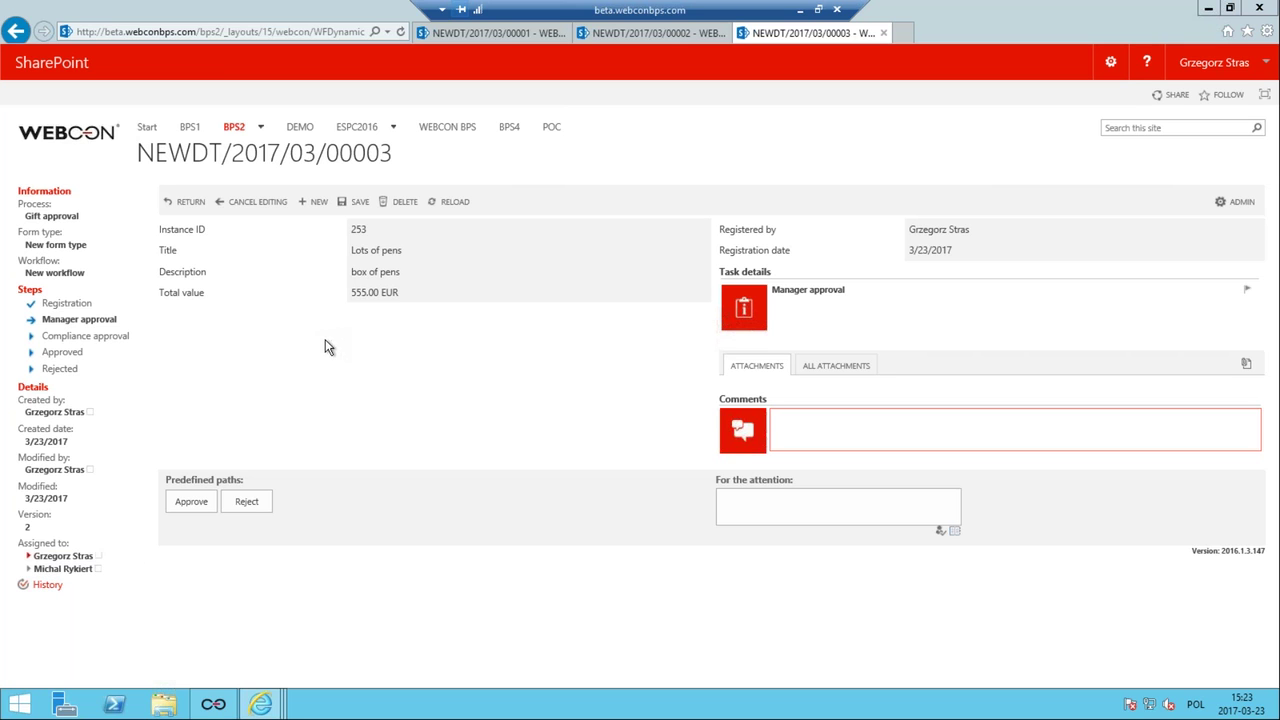
left_click(194, 503)
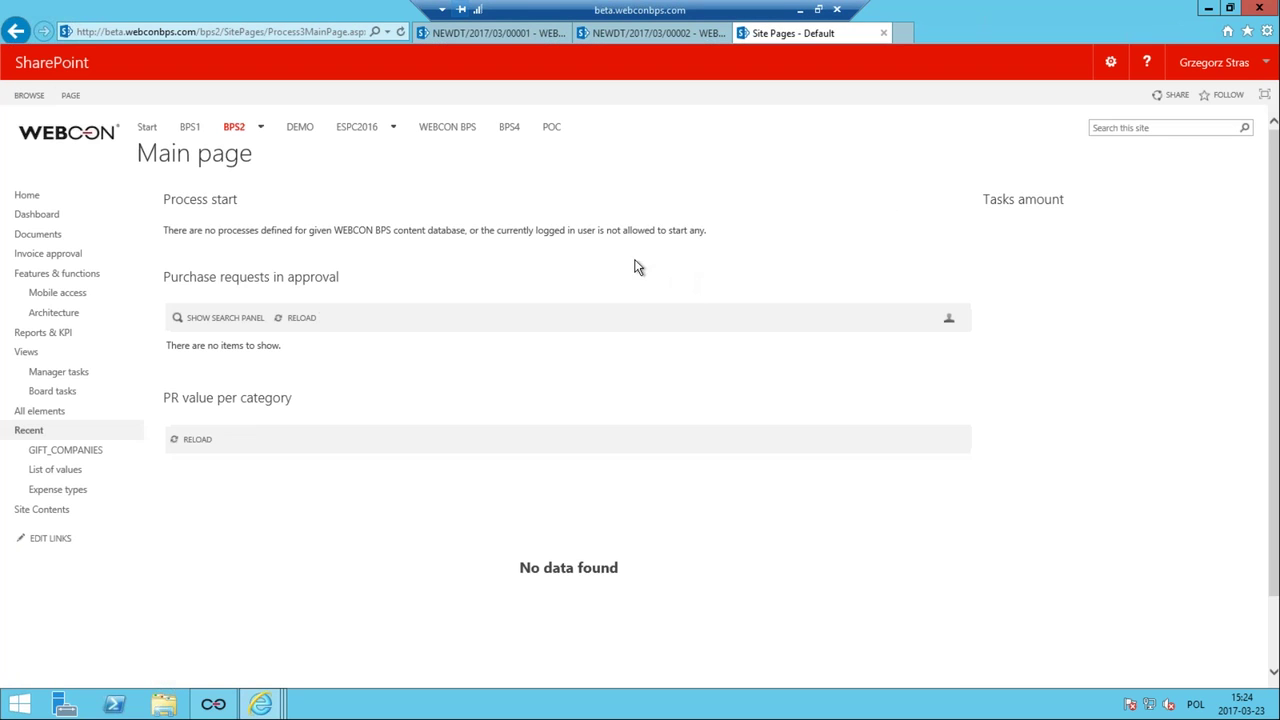
left_click(17, 30)
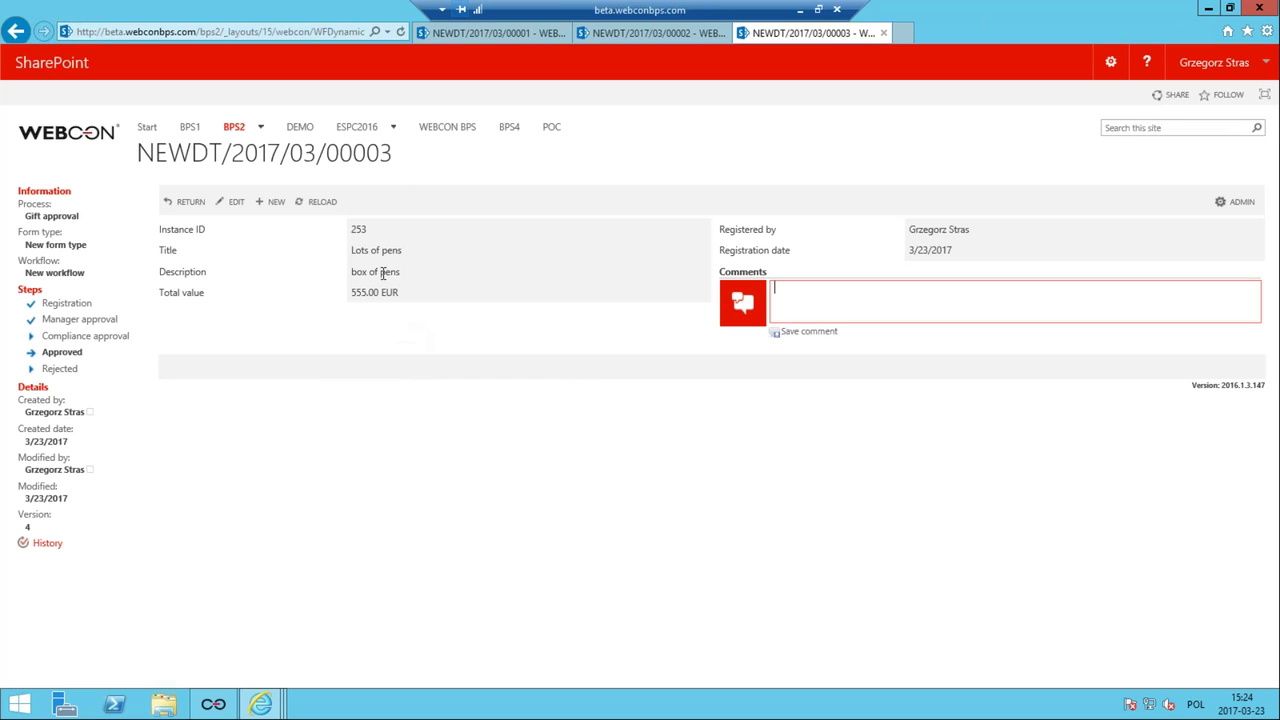
left_click(220, 704)
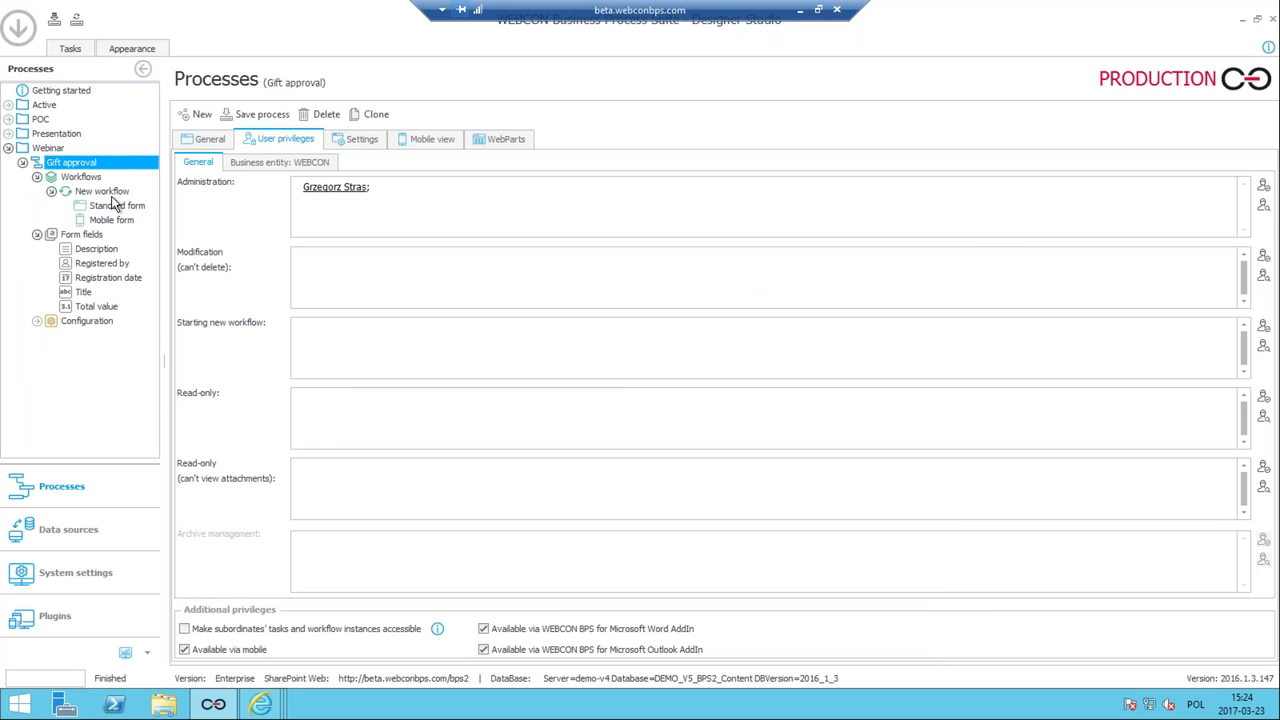
Open Value check's settings on the New workflow diagram and edit its Flow control business rule.
left_click(103, 191)
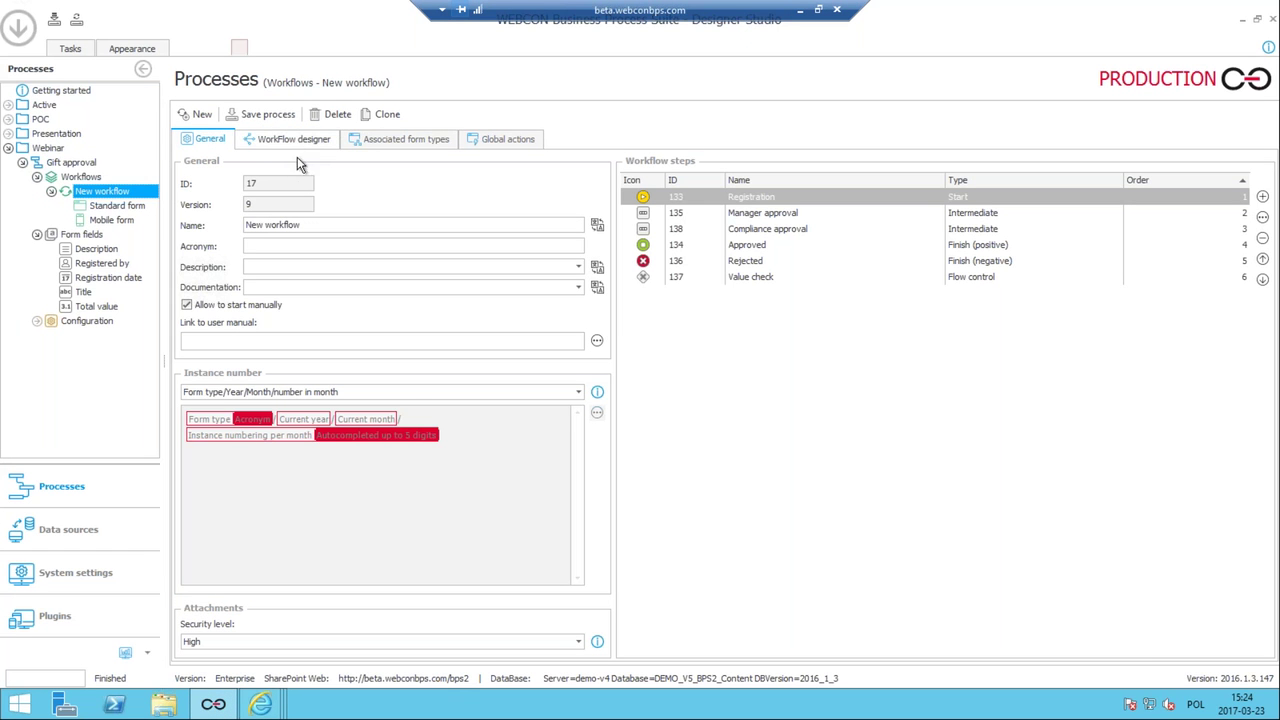
left_click(300, 139)
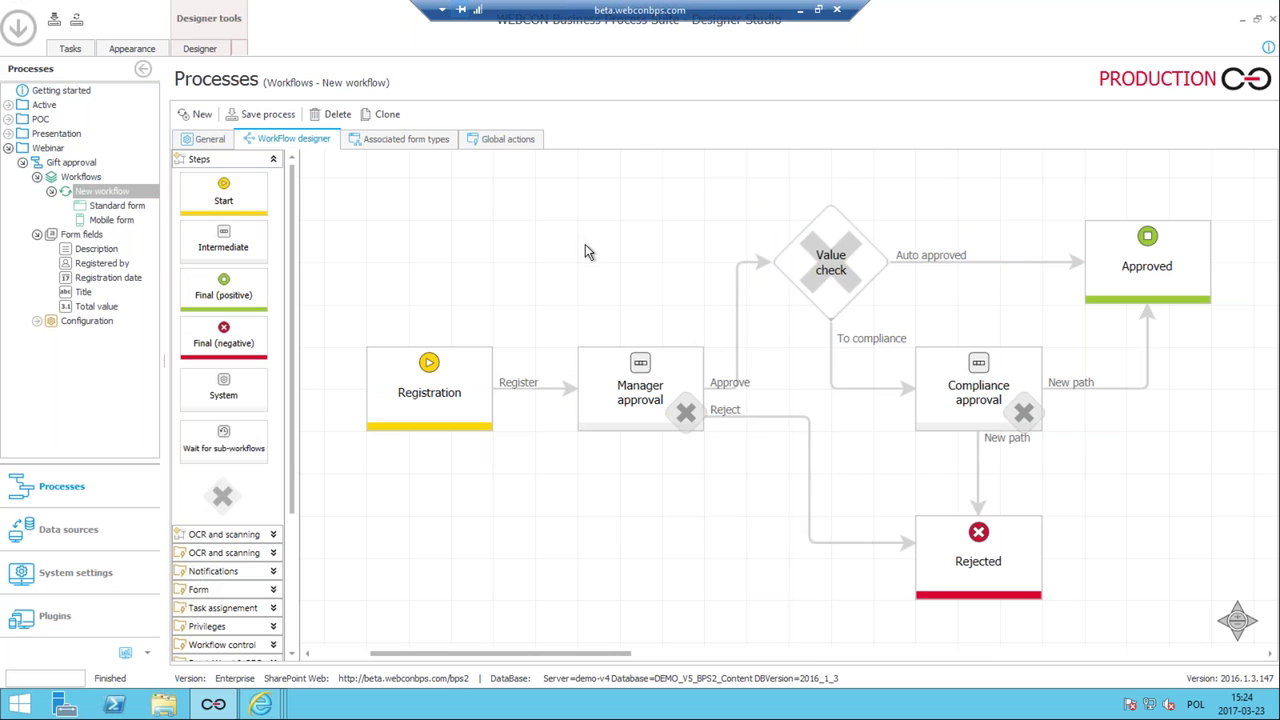
left_click(797, 240)
mouse_move(817, 230)
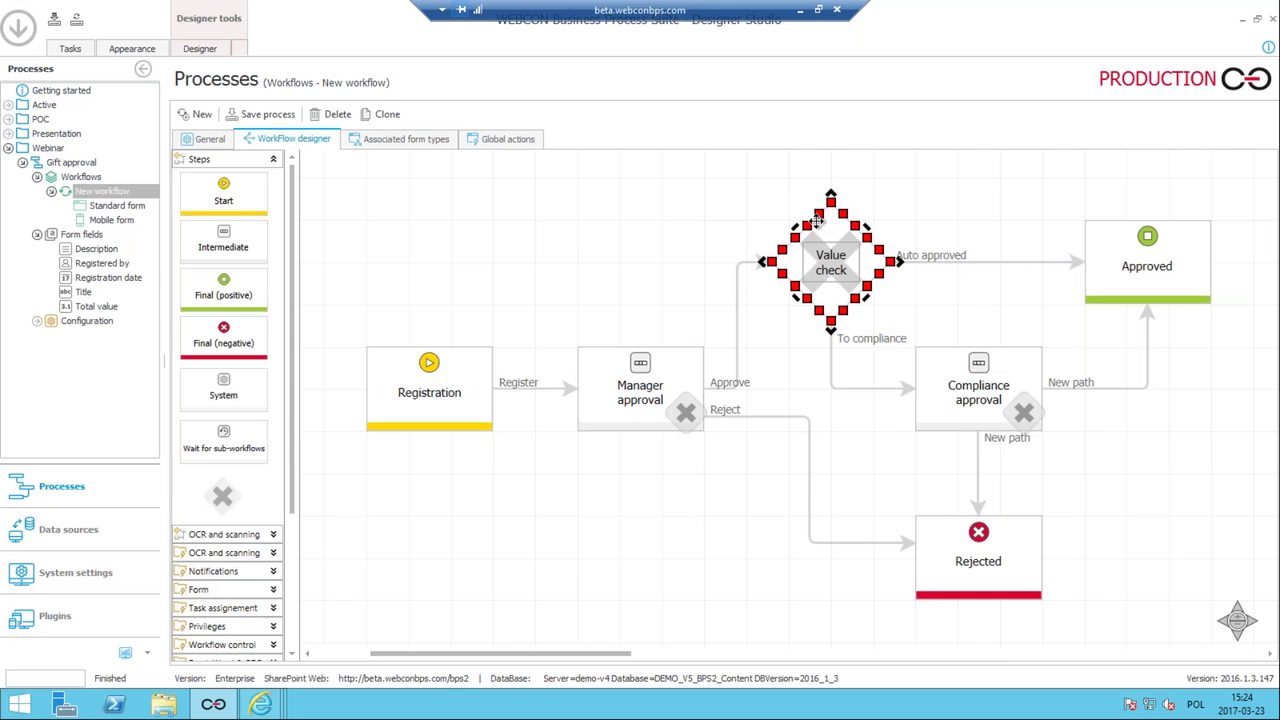
double_click(830, 230)
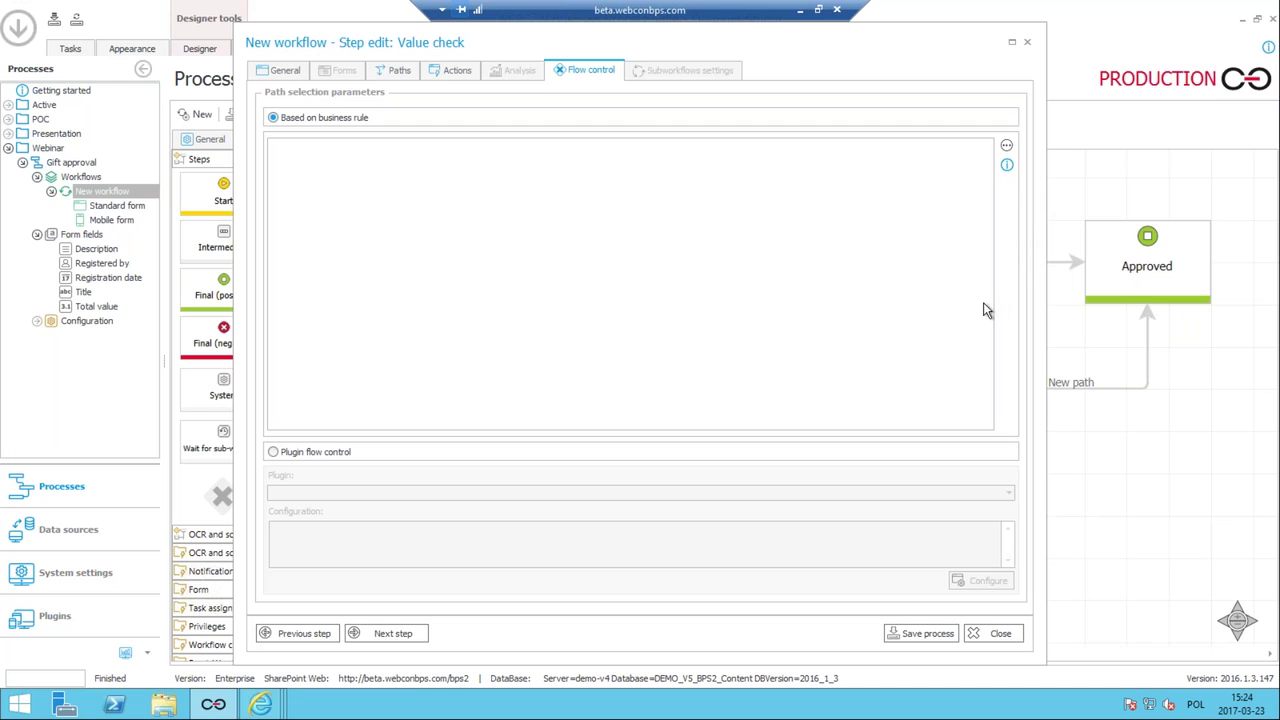
left_click(1007, 147)
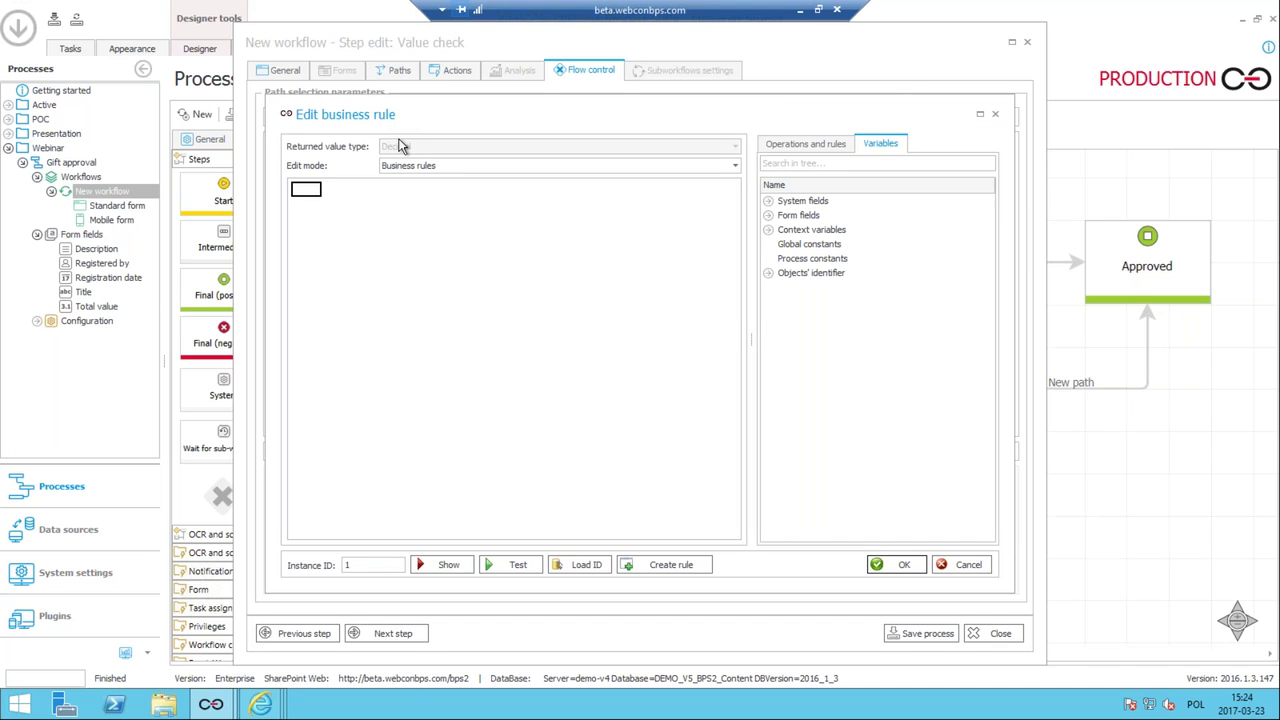
Browse the rule's functions and the Total value field, then add an IF THEN block.
left_click(806, 143)
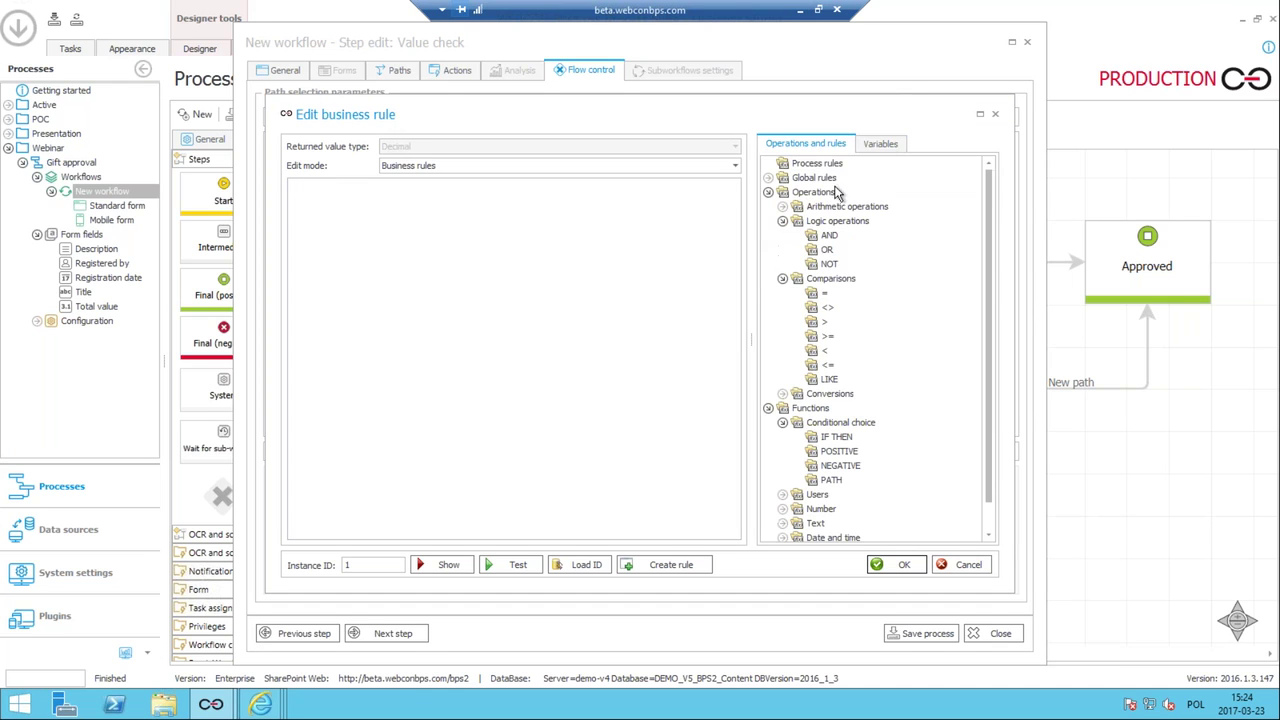
left_click(872, 148)
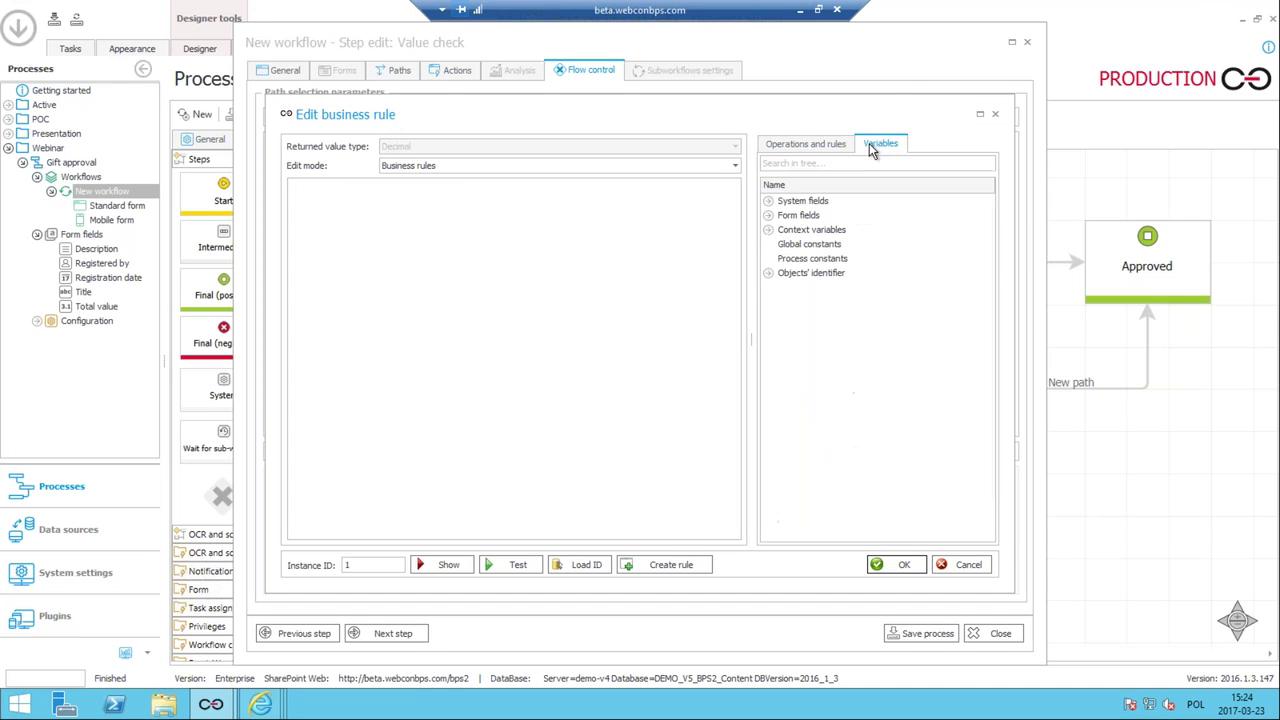
left_click(768, 216)
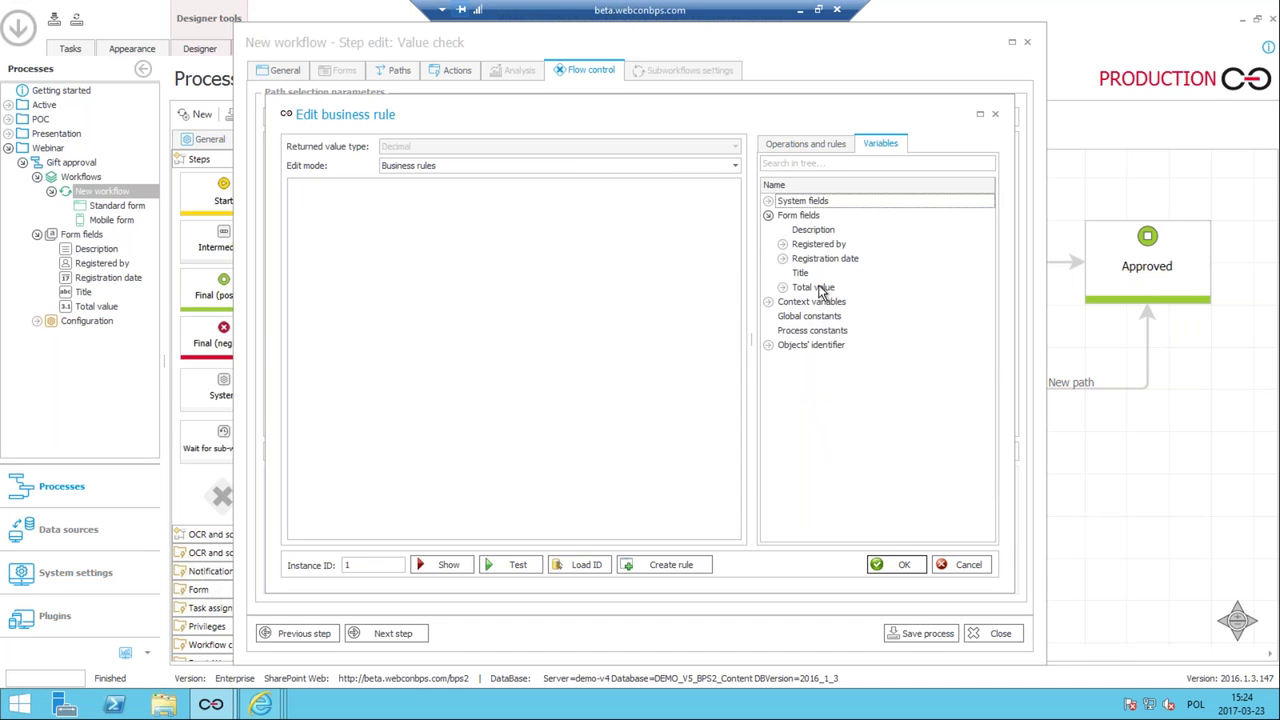
left_click(786, 145)
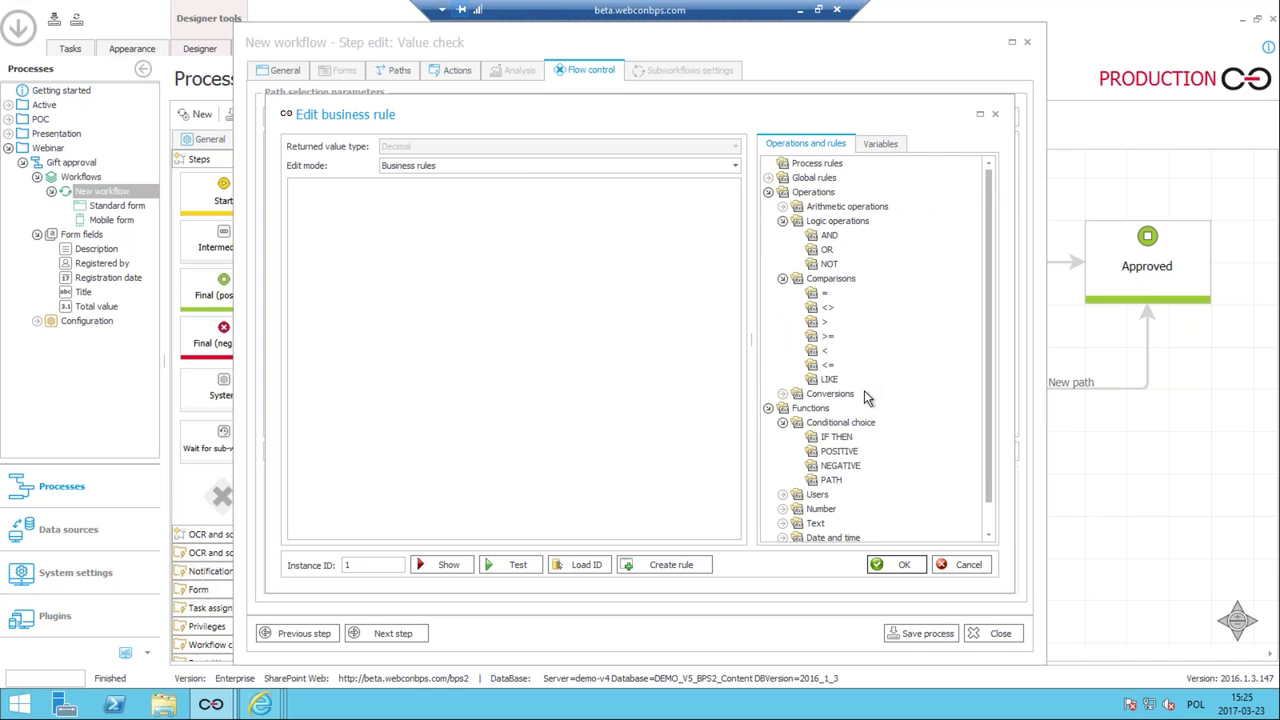
scroll(864, 392, "down", 1)
left_click_drag(840, 412, 310, 198)
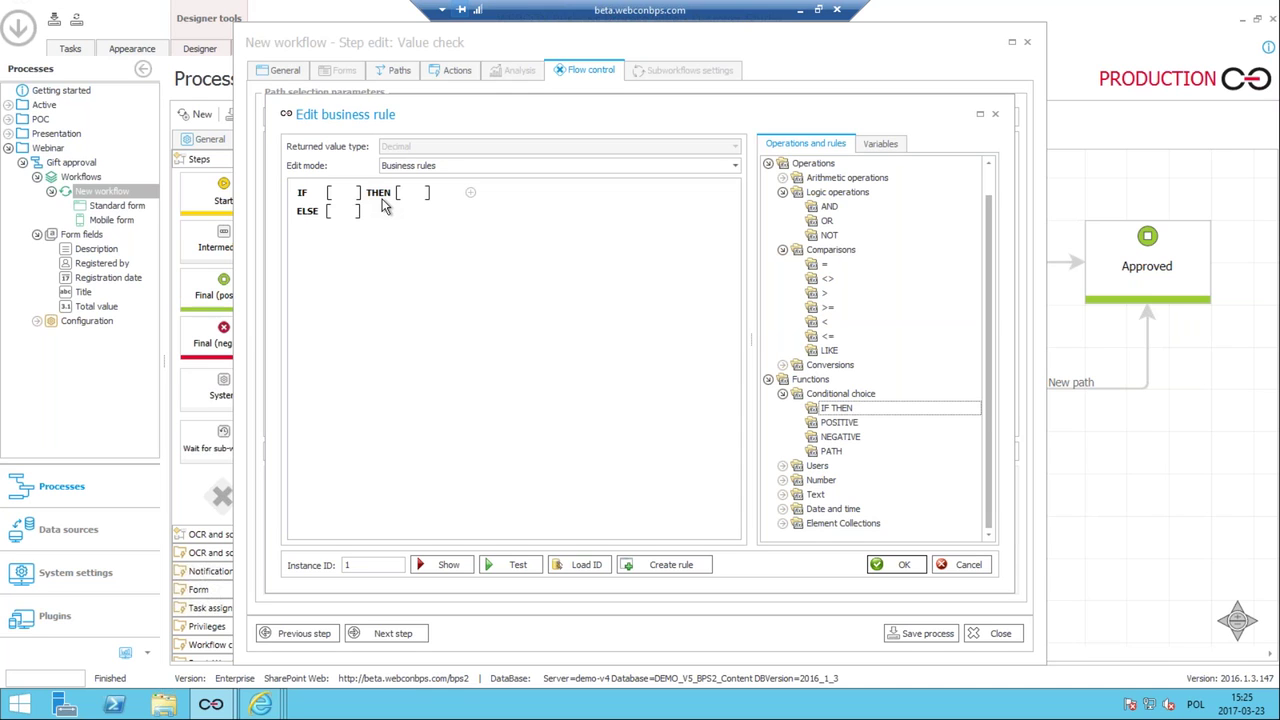
Draft the IF condition with Total value and remove a comparison misplaced in THEN.
left_click(343, 197)
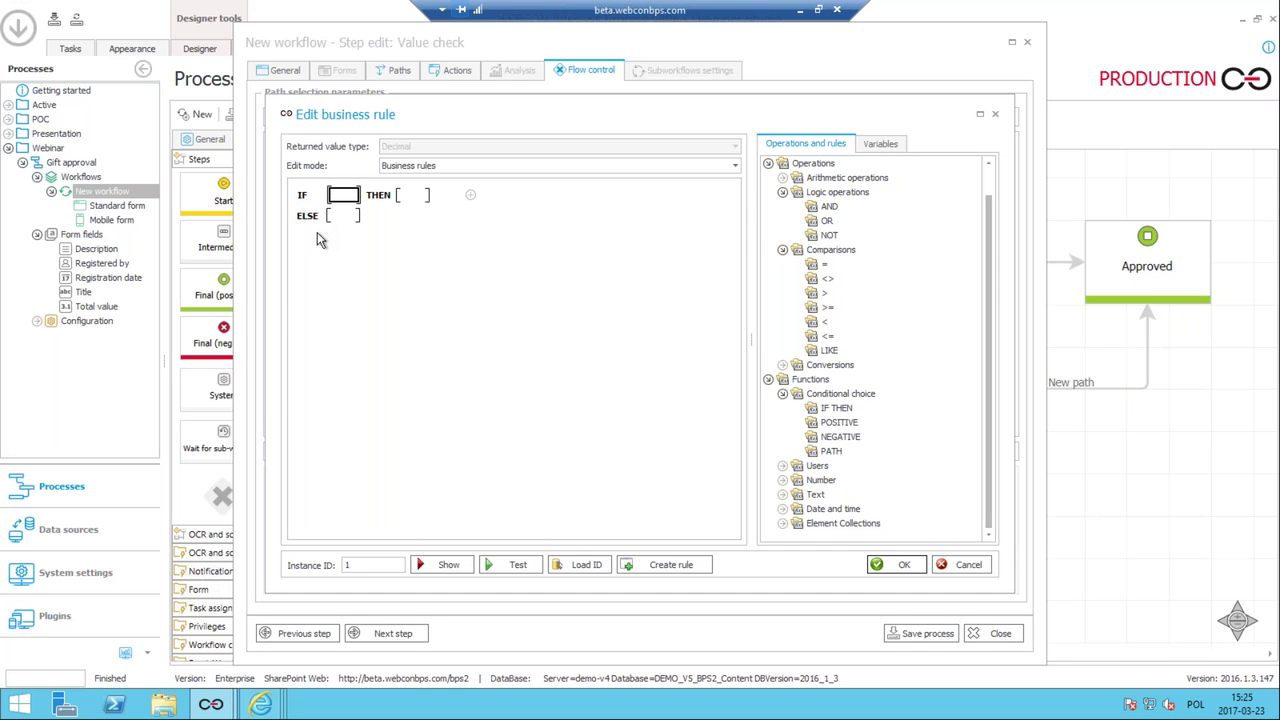
type("to")
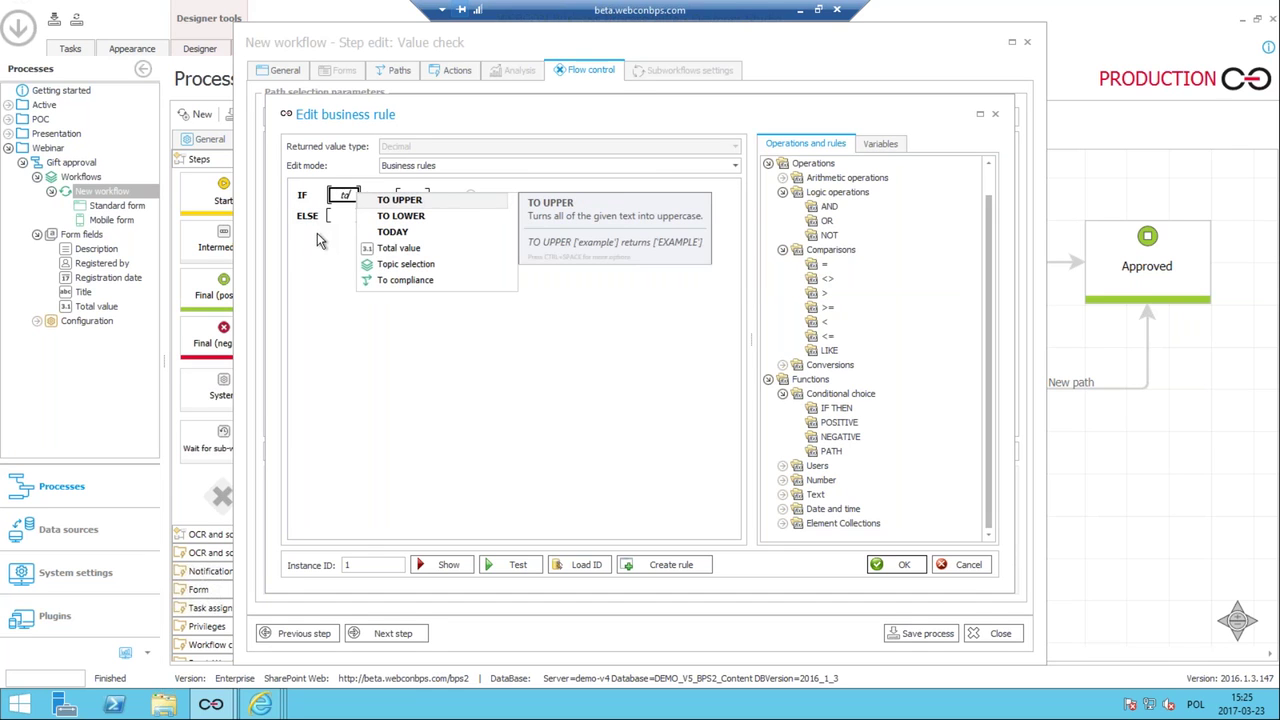
left_click(390, 252)
left_click(390, 252)
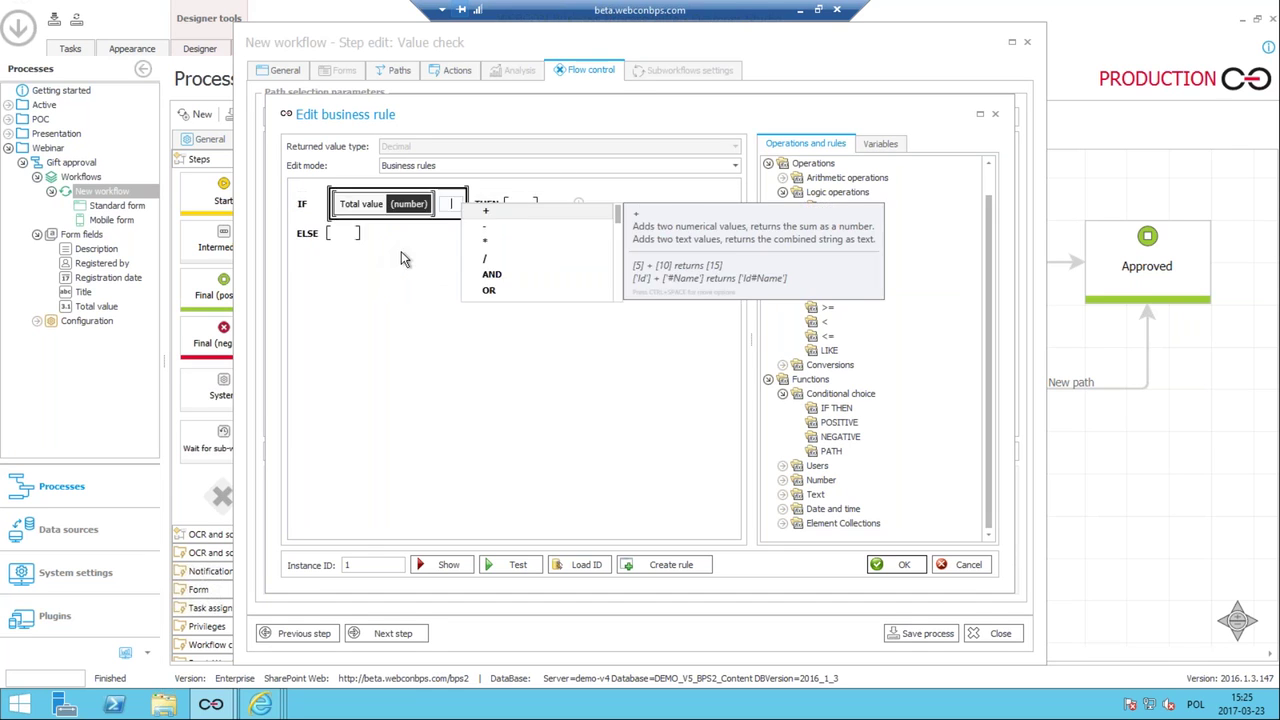
type(">")
left_click(416, 300)
left_click(479, 200)
type(">")
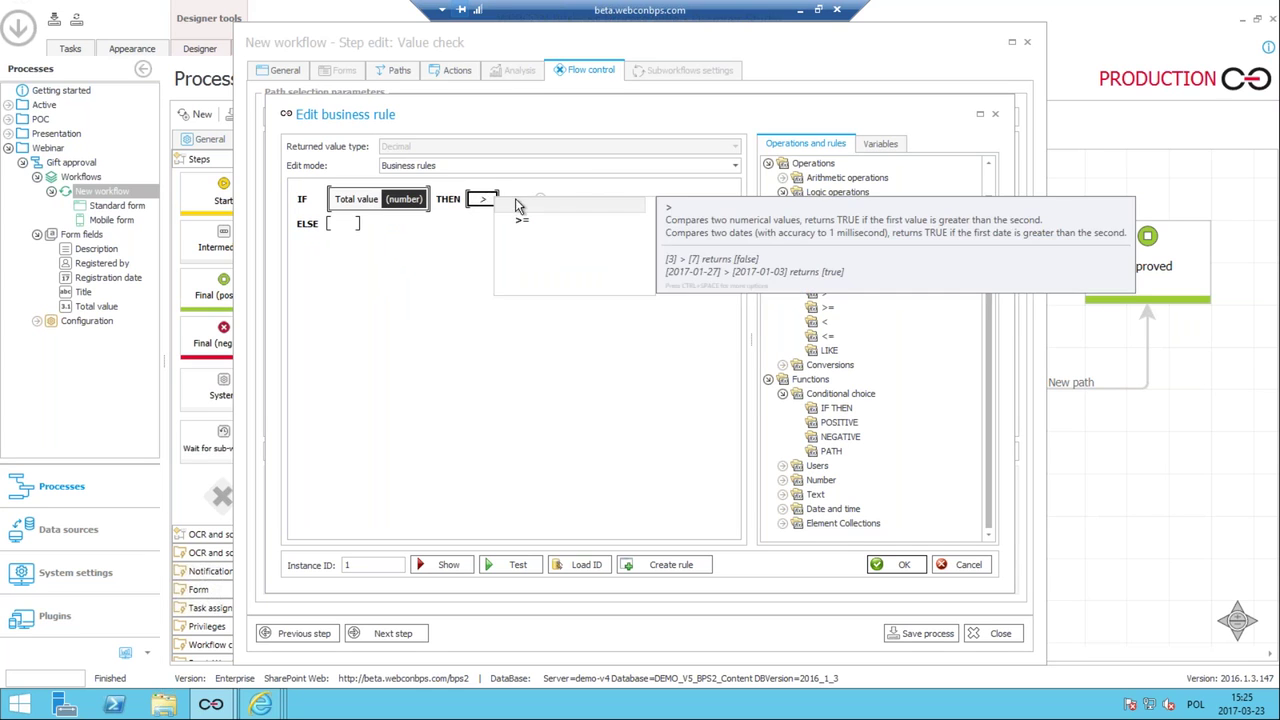
left_click(519, 207)
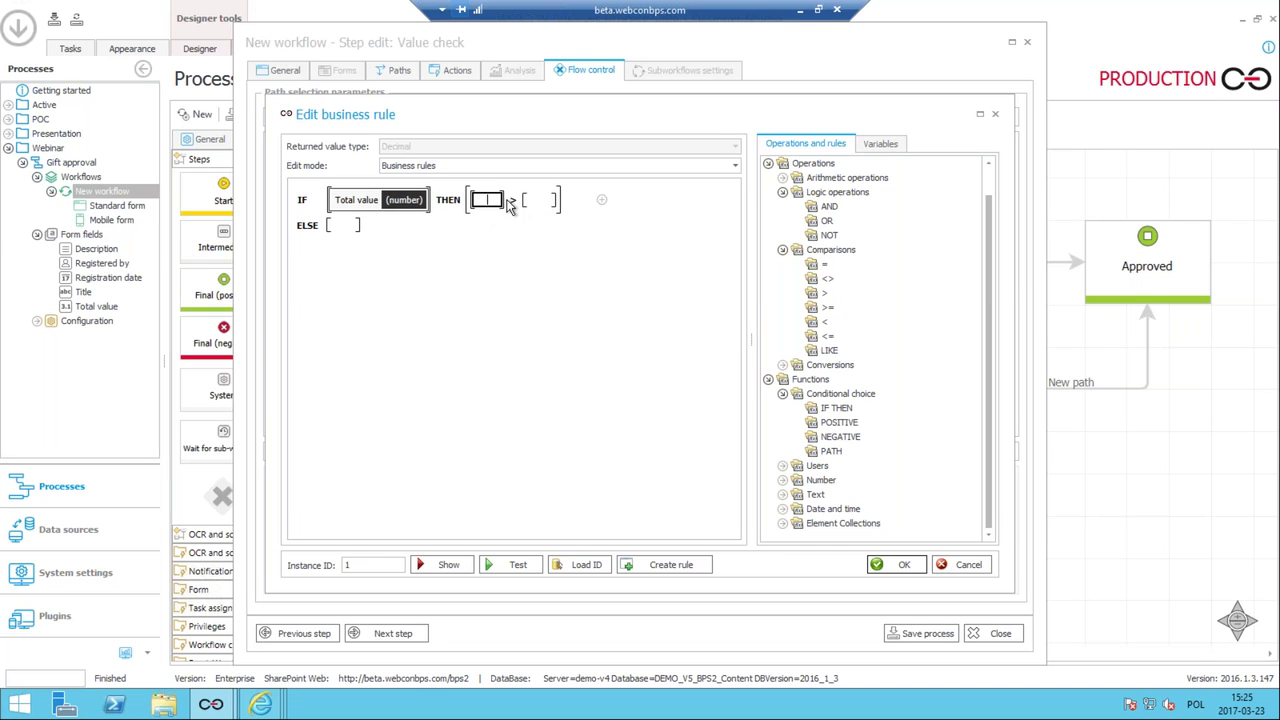
key("Delete")
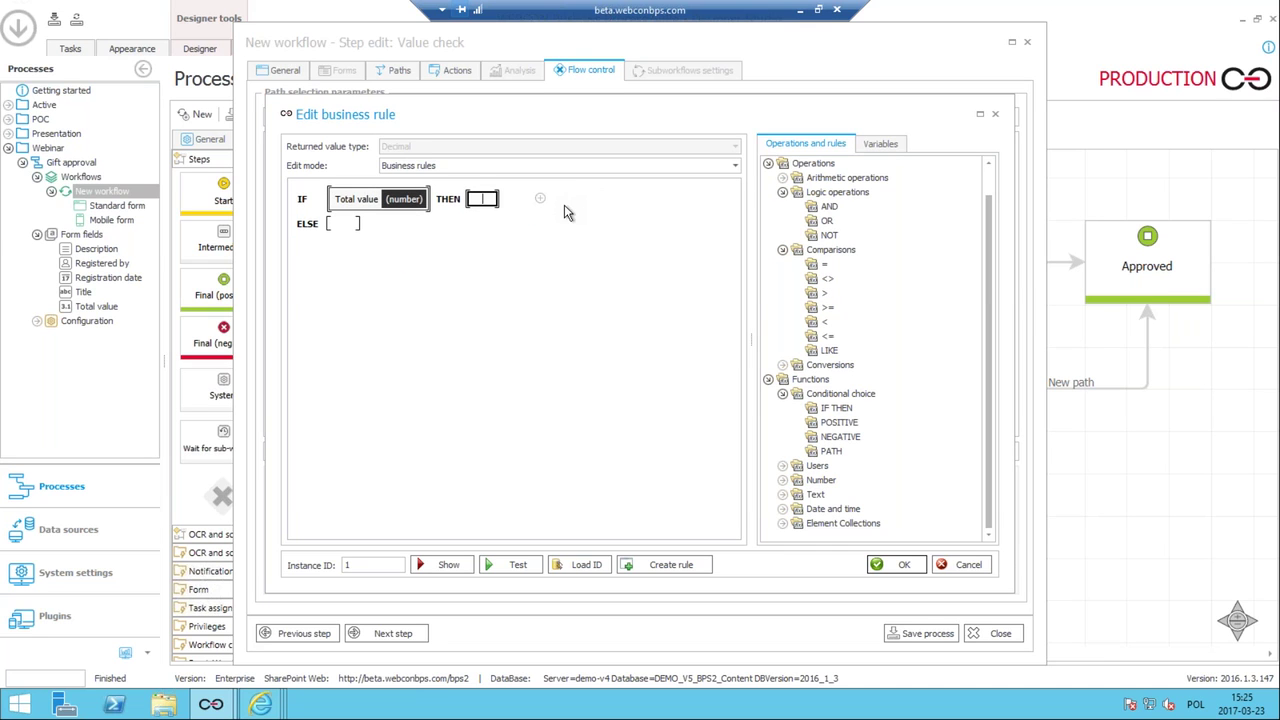
Rewrite the IF condition as Total value >= 500.
left_click(426, 199)
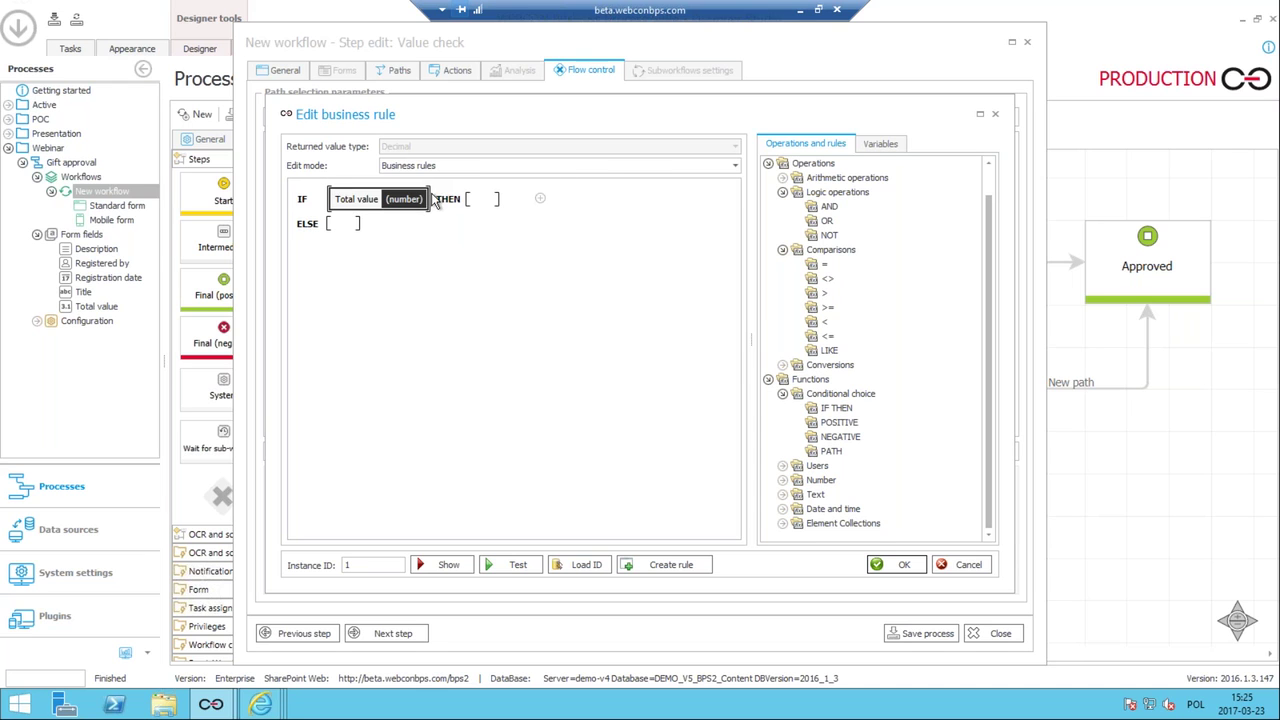
key("Delete")
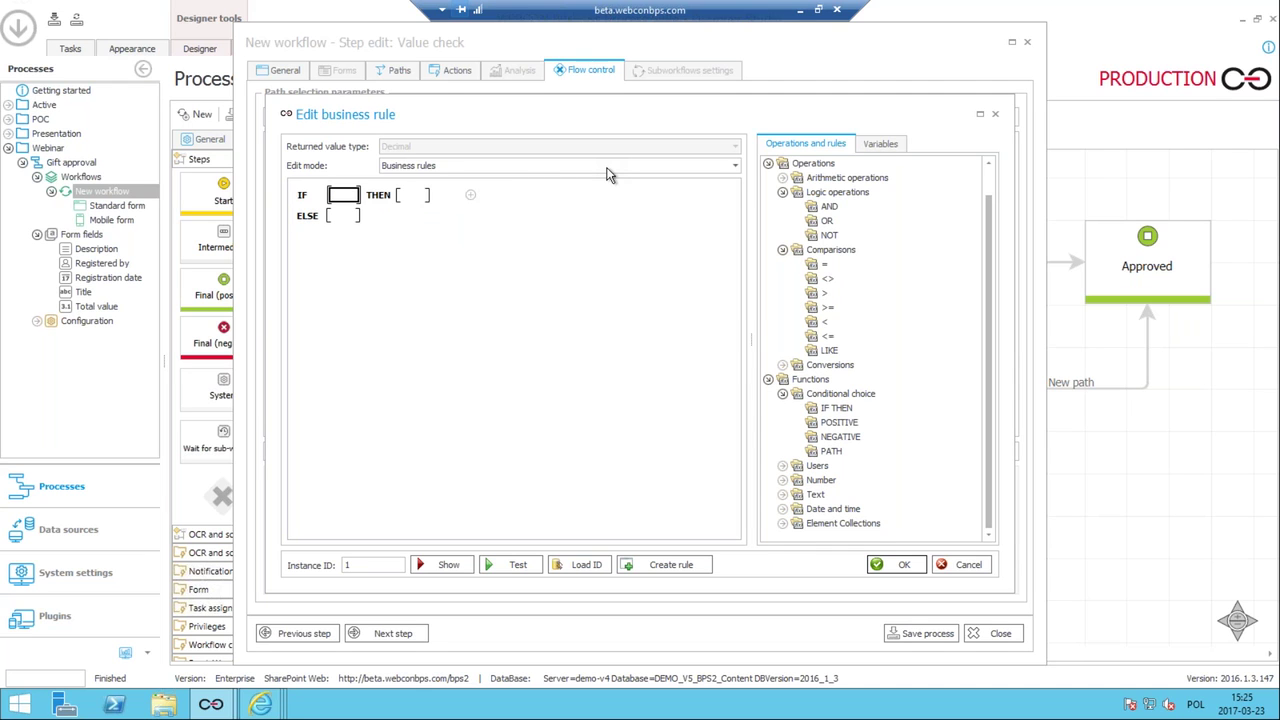
type("total")
key("Return")
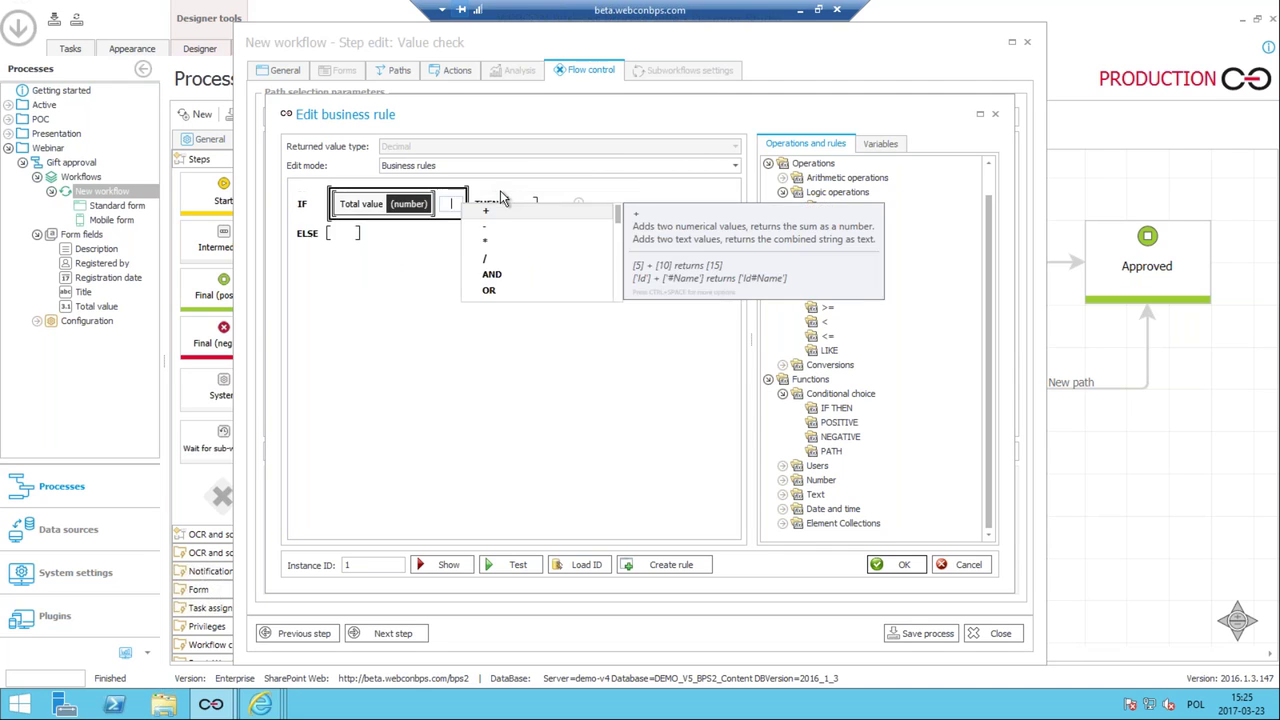
type(">")
key("Return")
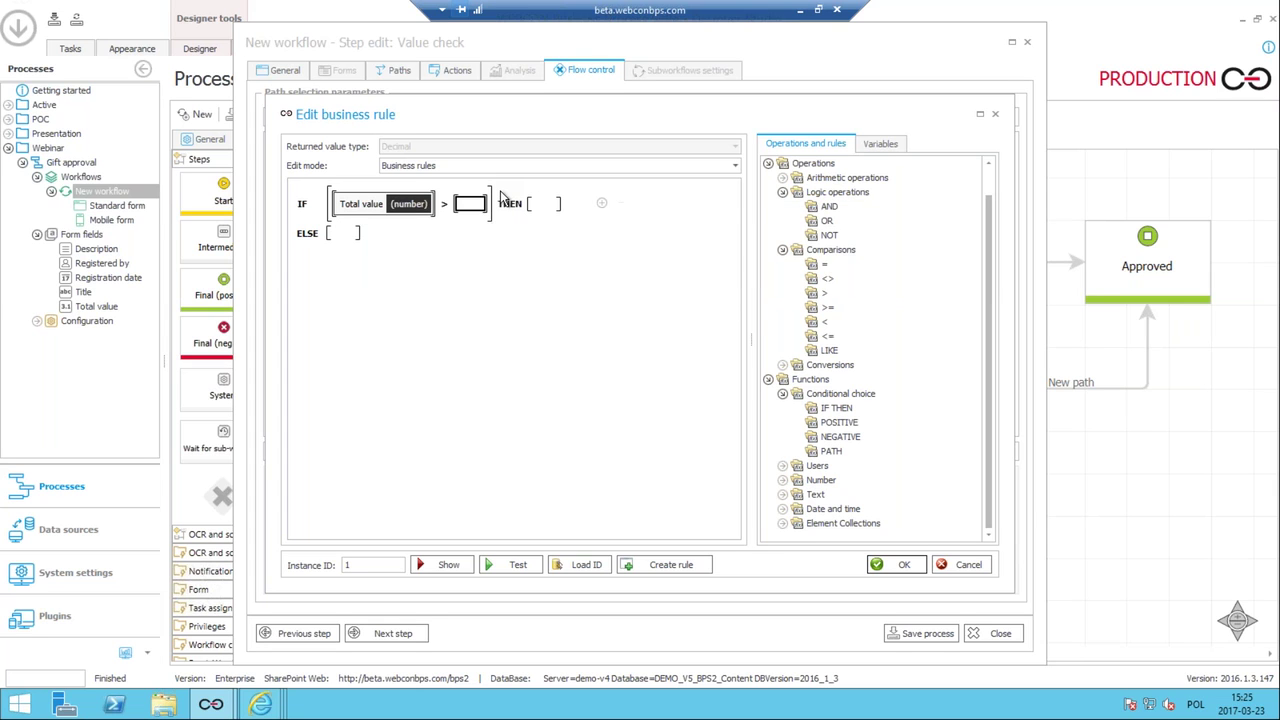
type("500")
left_click(491, 289)
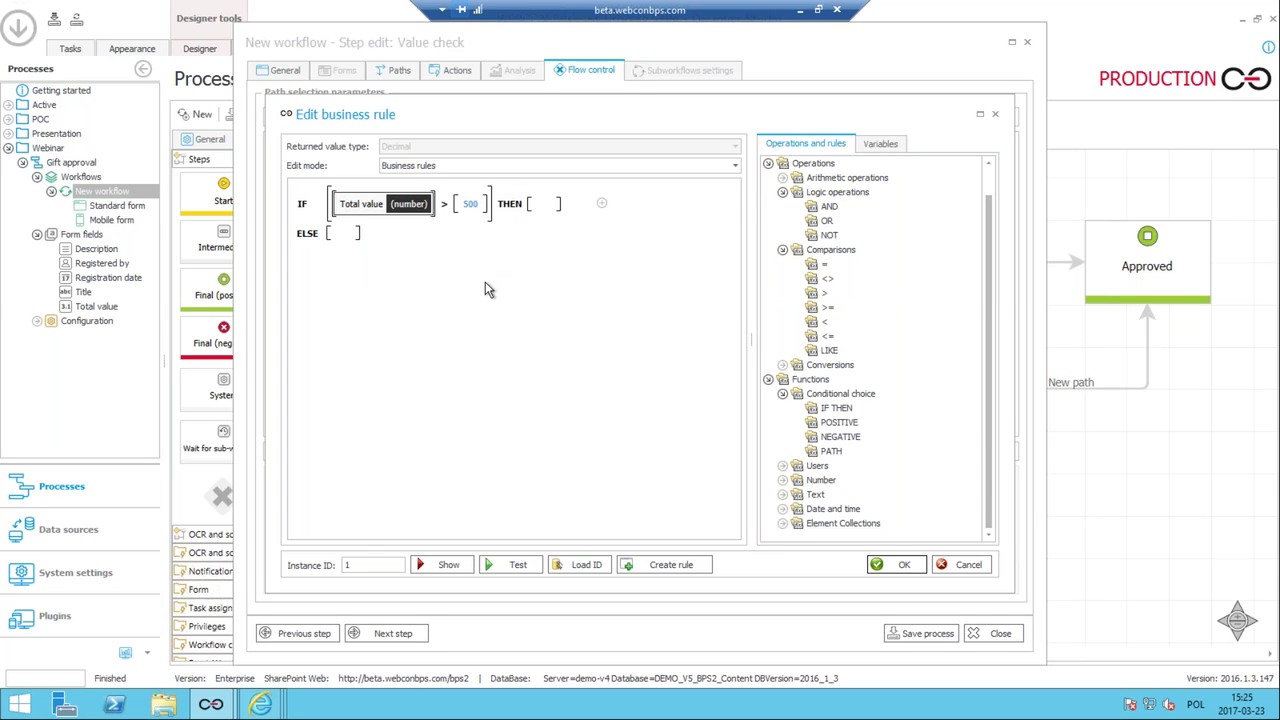
left_click(445, 207)
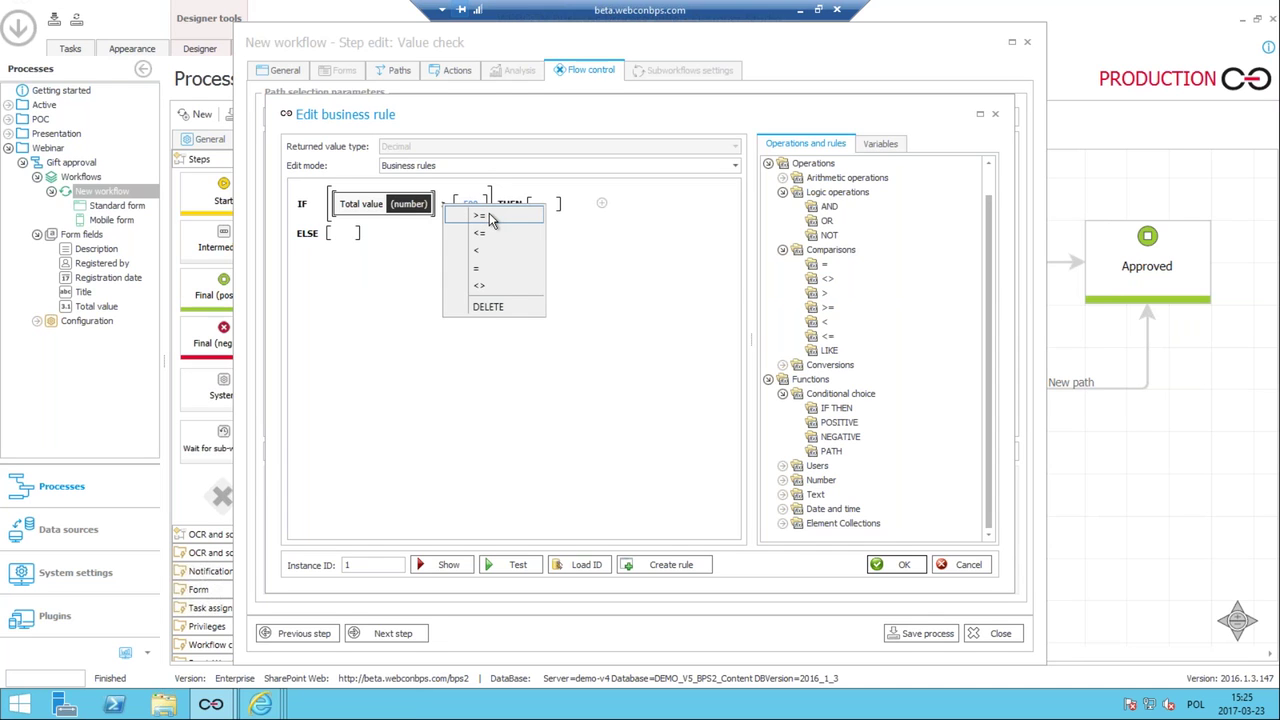
left_click(489, 215)
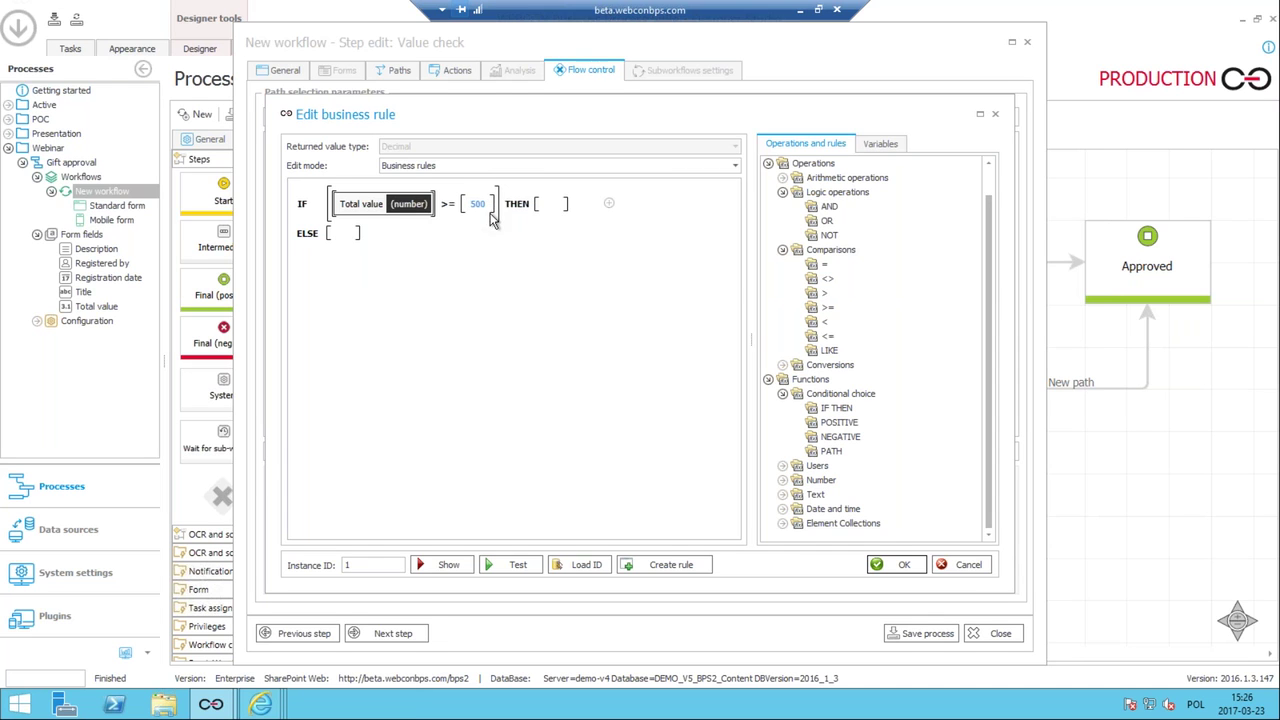
Make the THEN result the To compliance path.
left_click(556, 205)
type("pa")
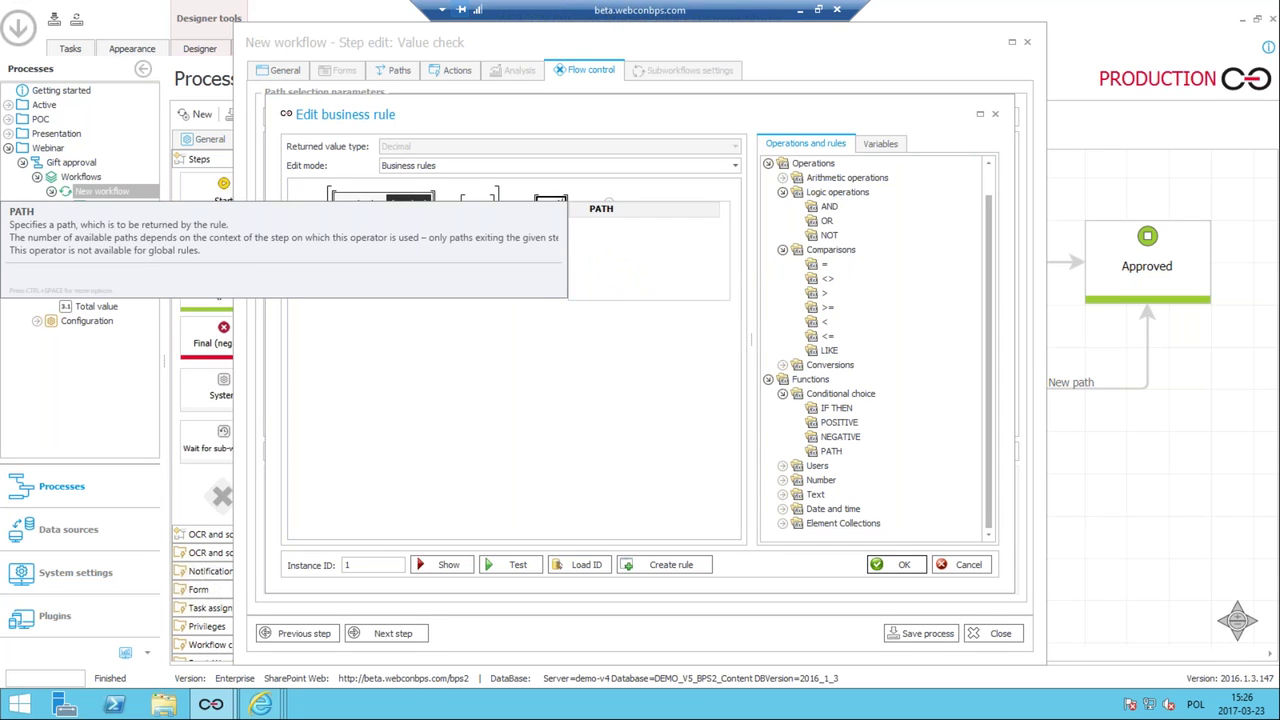
key("Return")
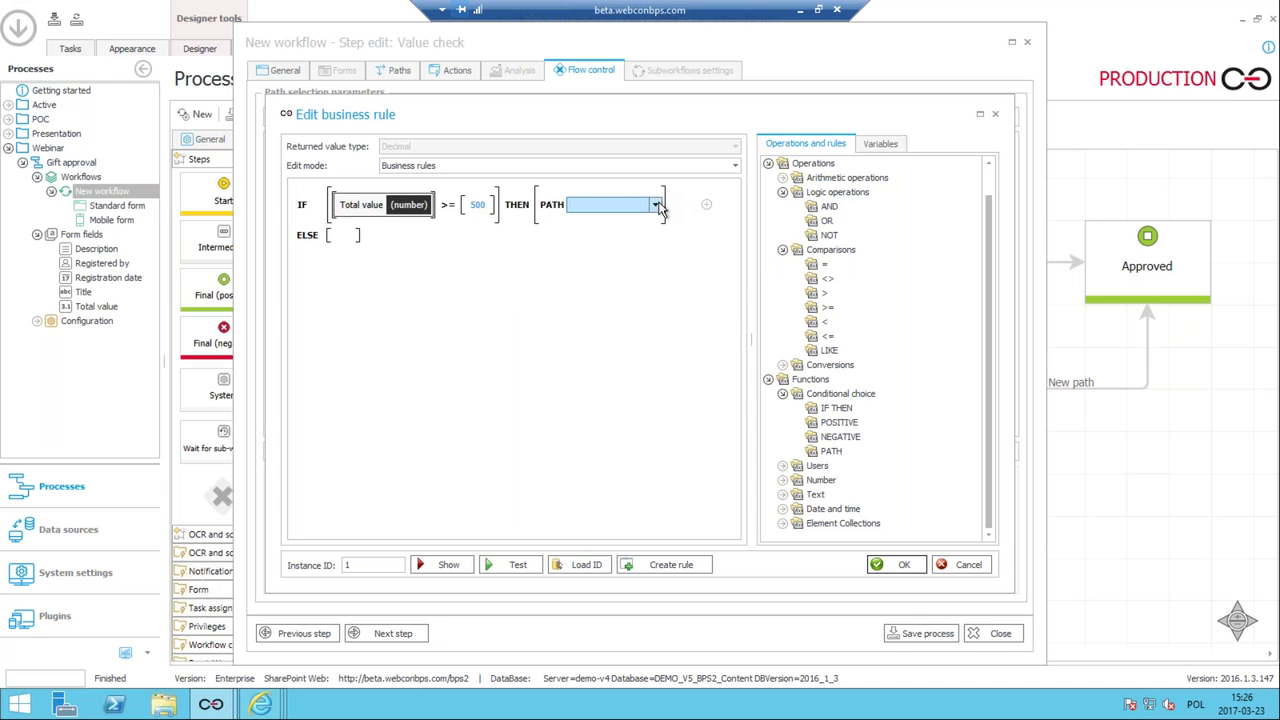
left_click(656, 205)
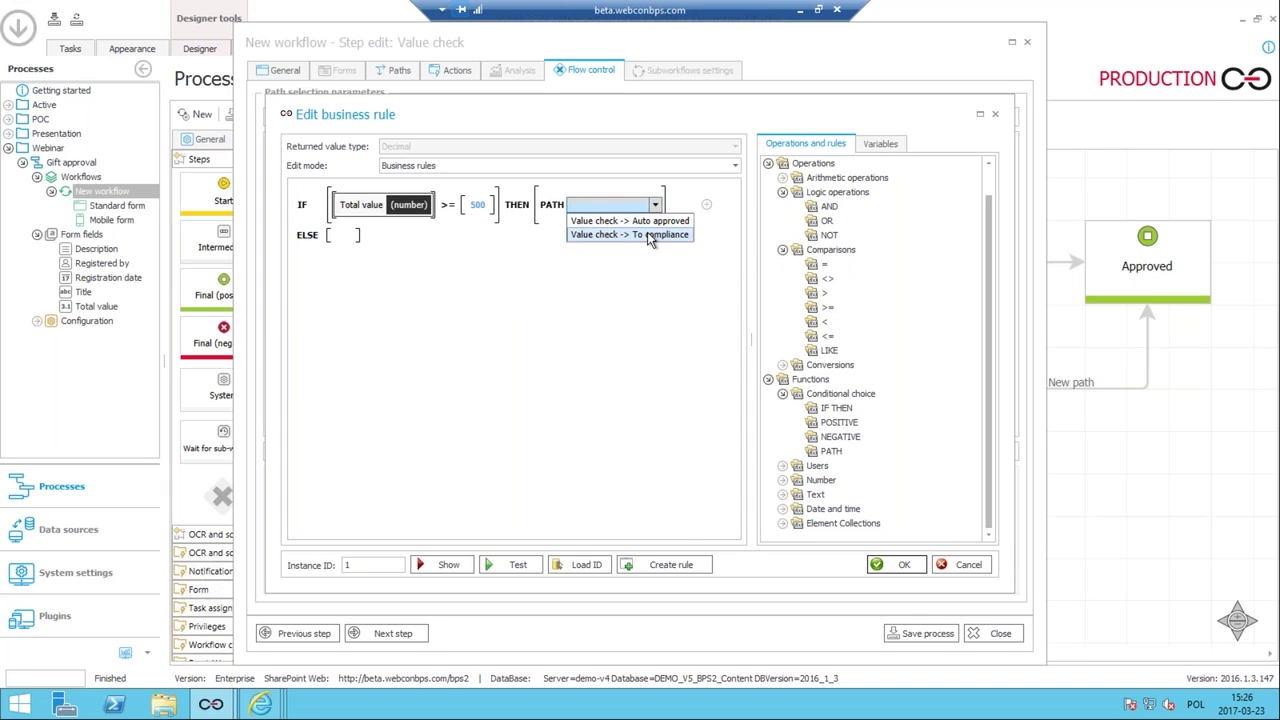
left_click(648, 236)
Set the ELSE result to the path 'Value check -> Auto approved'.
mouse_move(308, 214)
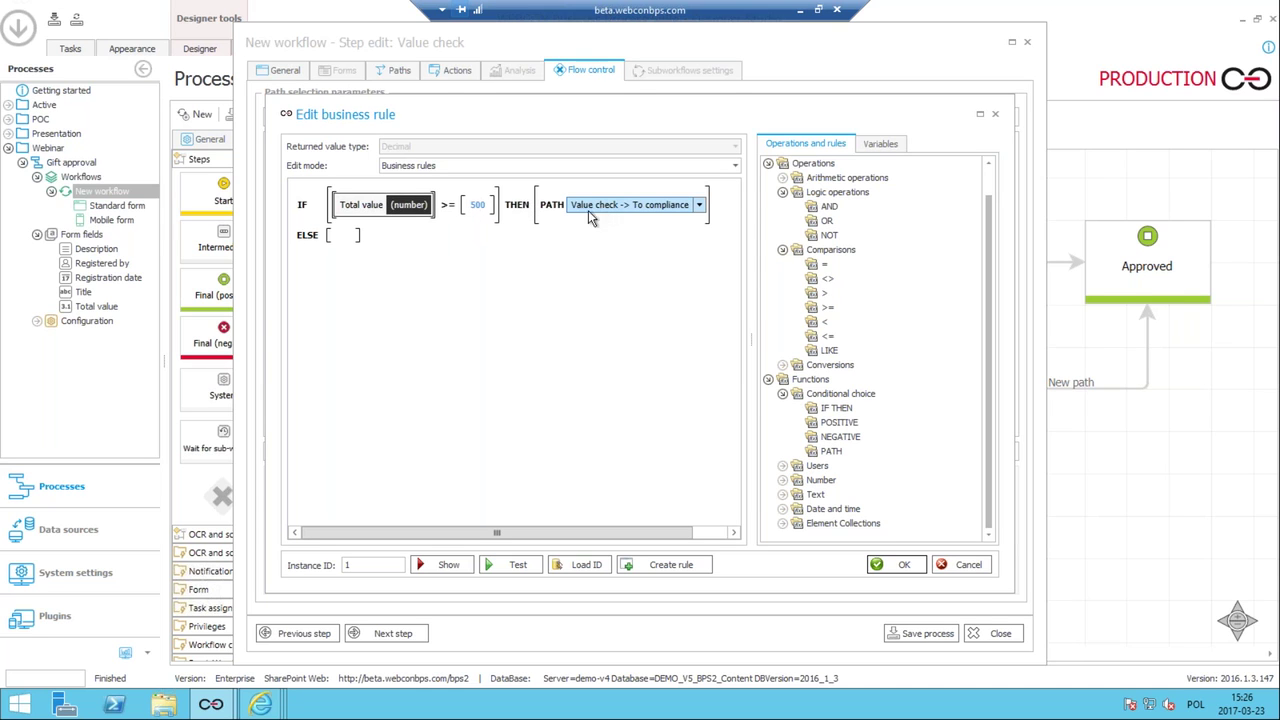
left_click(345, 238)
type("path")
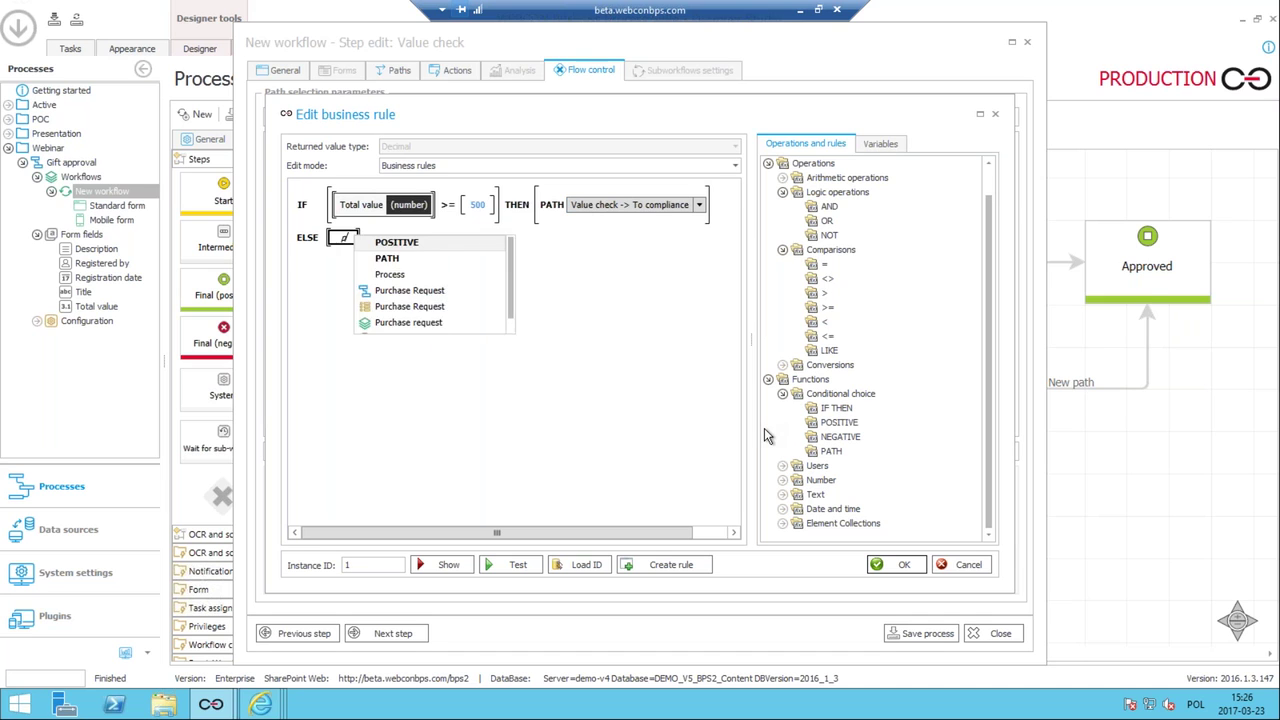
key("Return")
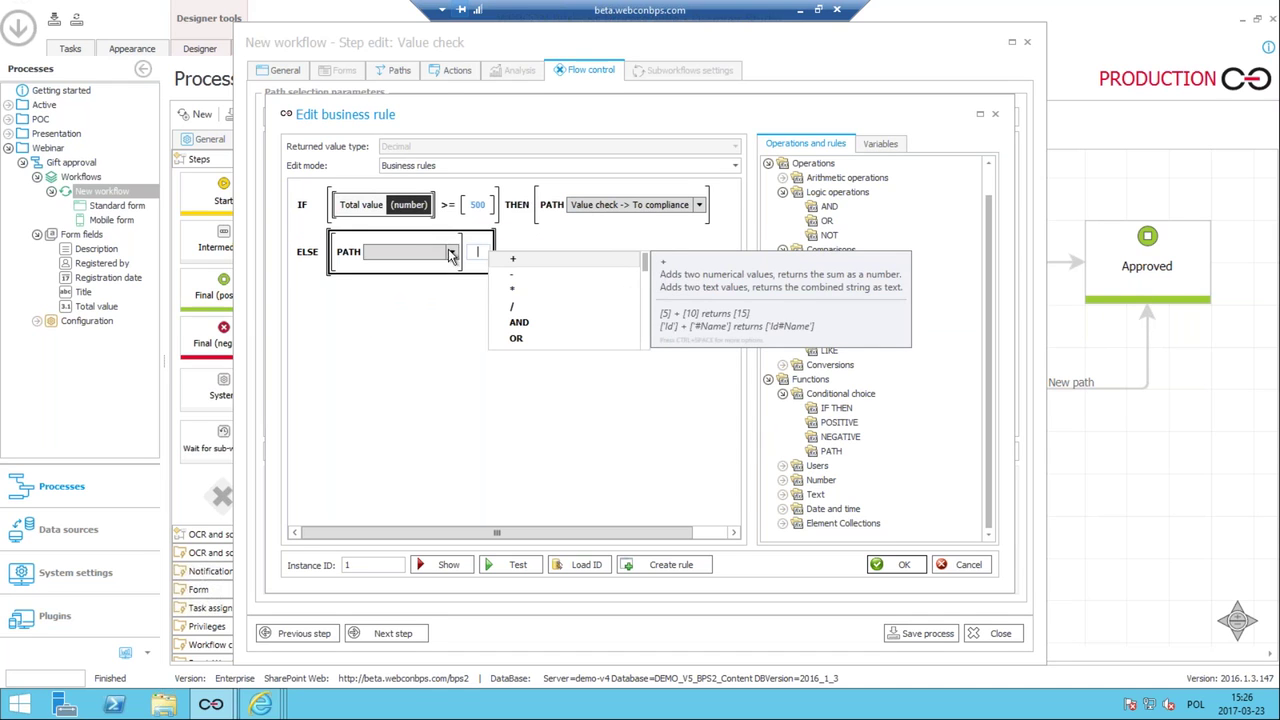
left_click(452, 253)
left_click(447, 270)
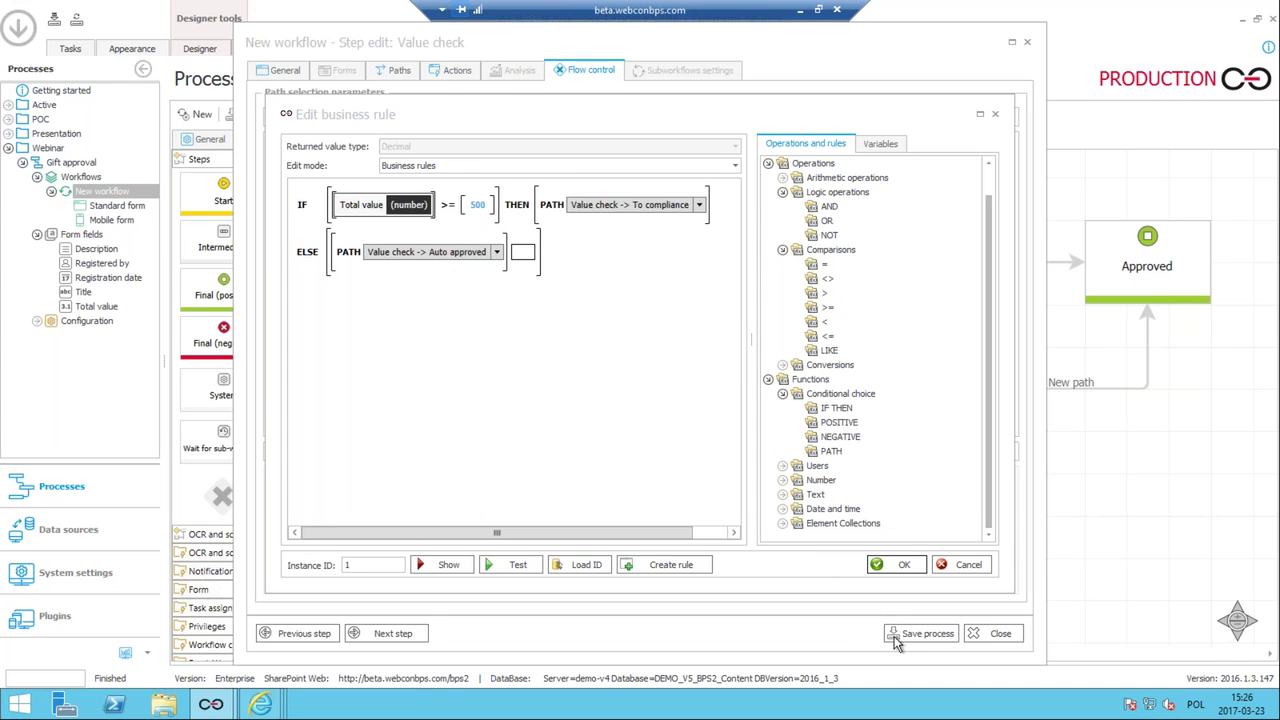
Confirm the business rule, save the process and close the Value check settings.
left_click(880, 566)
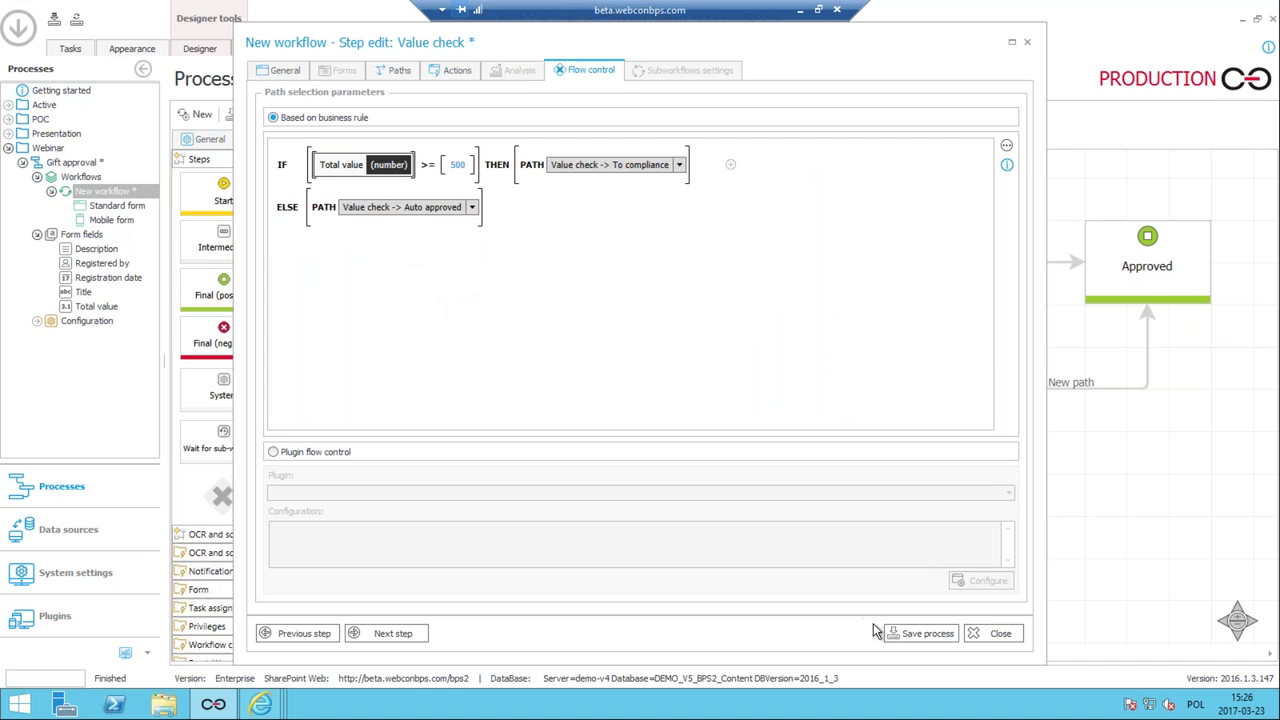
left_click(905, 633)
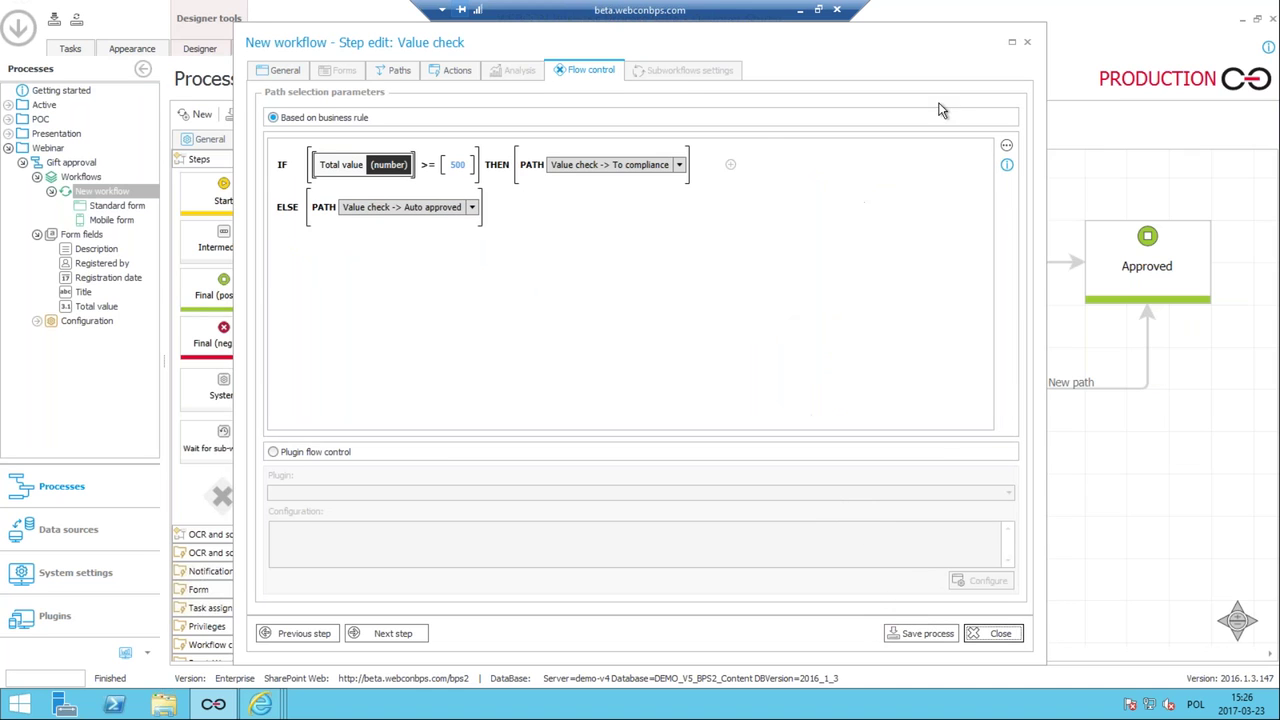
left_click(1027, 42)
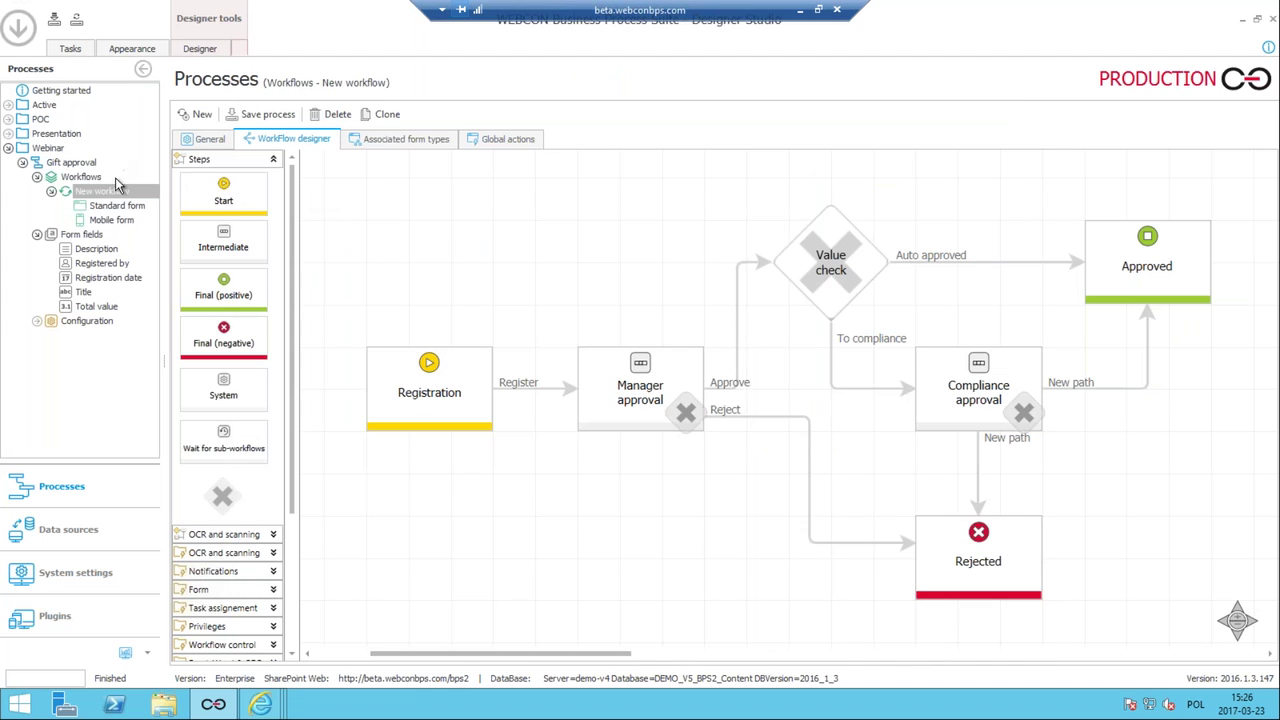
Bring up the actions menu for the Gift approval process.
right_click(103, 190)
key("Escape")
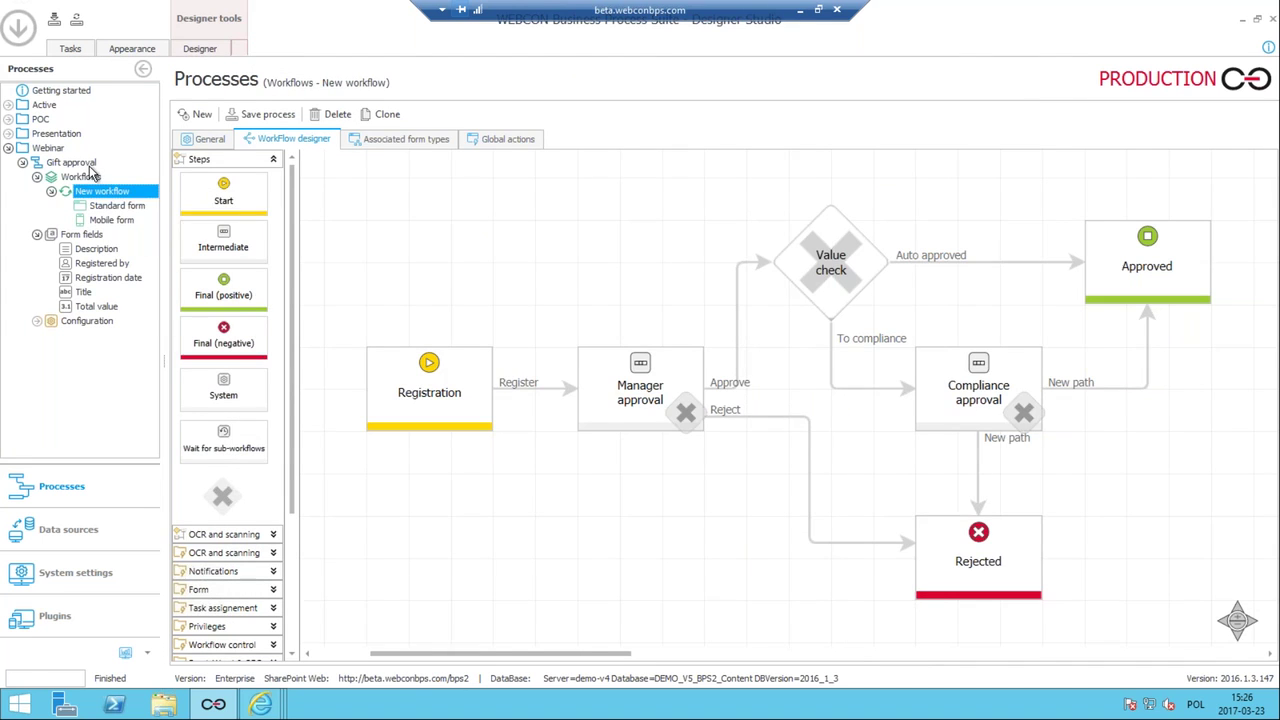
left_click(89, 165)
right_click(89, 165)
Register a gift request 'bigger box of pens', description 'giant box of pens', total value 600.
left_click(142, 452)
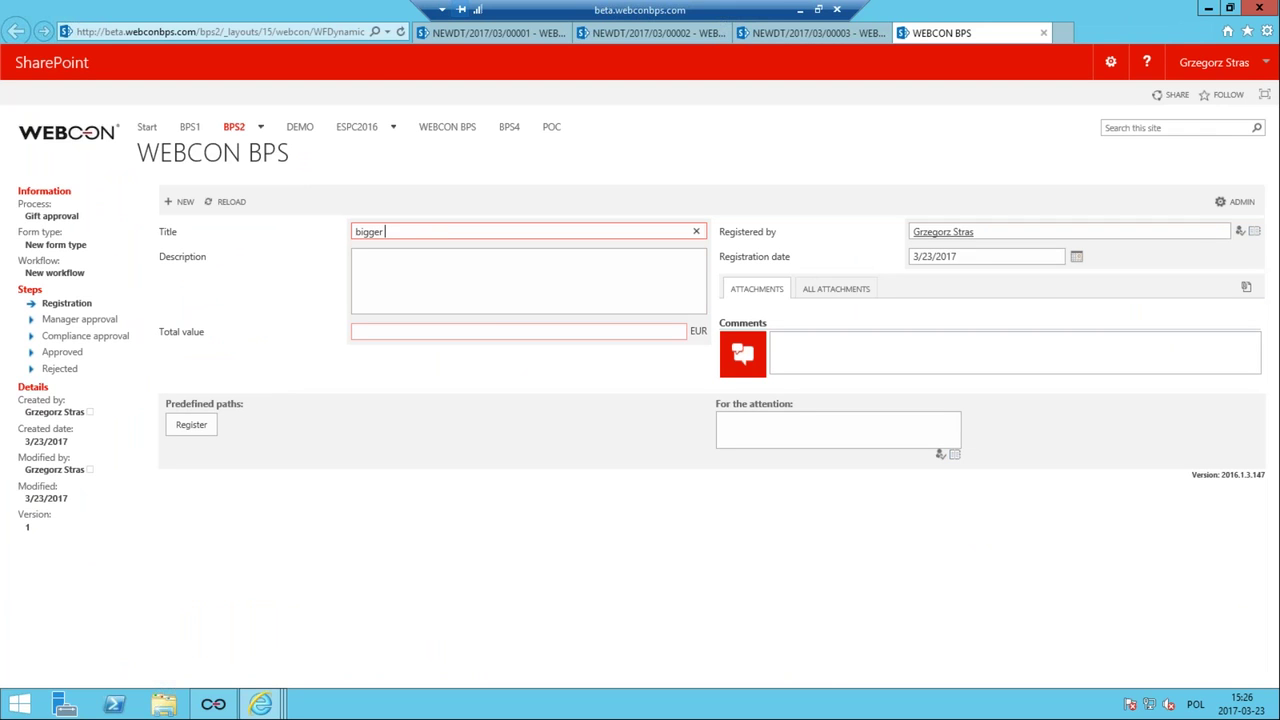
type("bigger box of pens")
left_click(433, 304)
type("giant box of pens")
left_click(494, 338)
type("600")
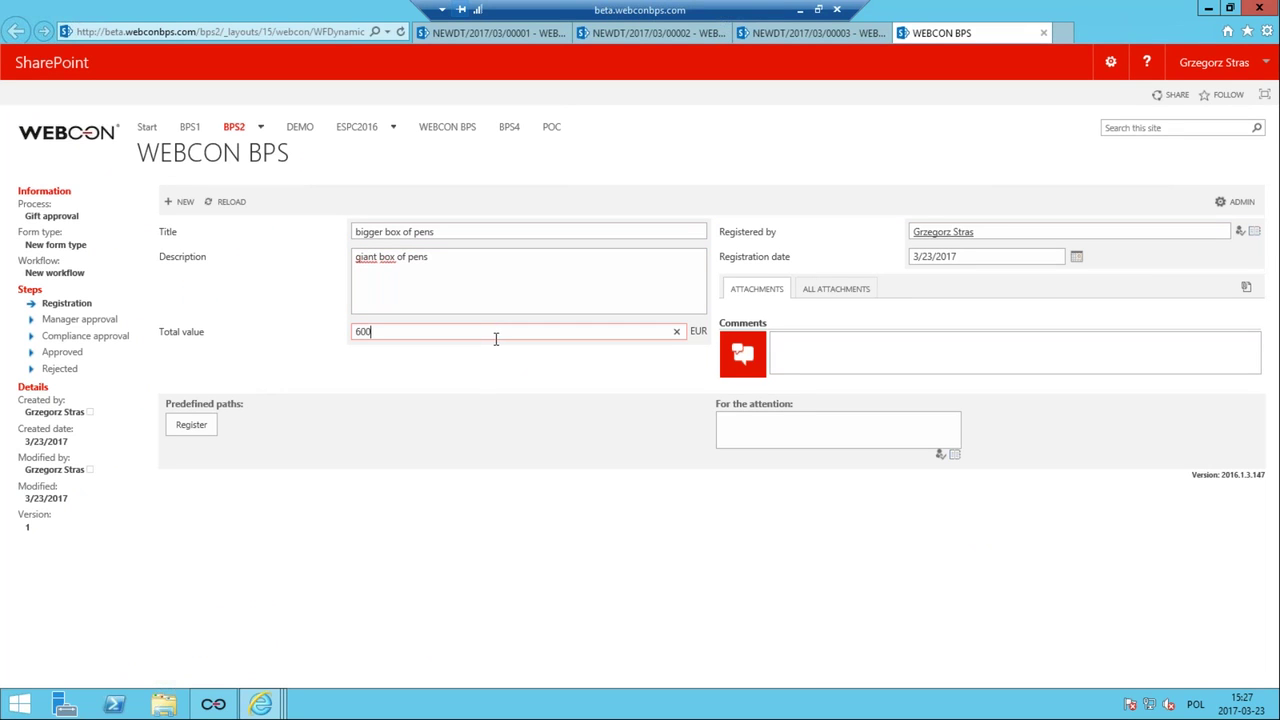
left_click(191, 424)
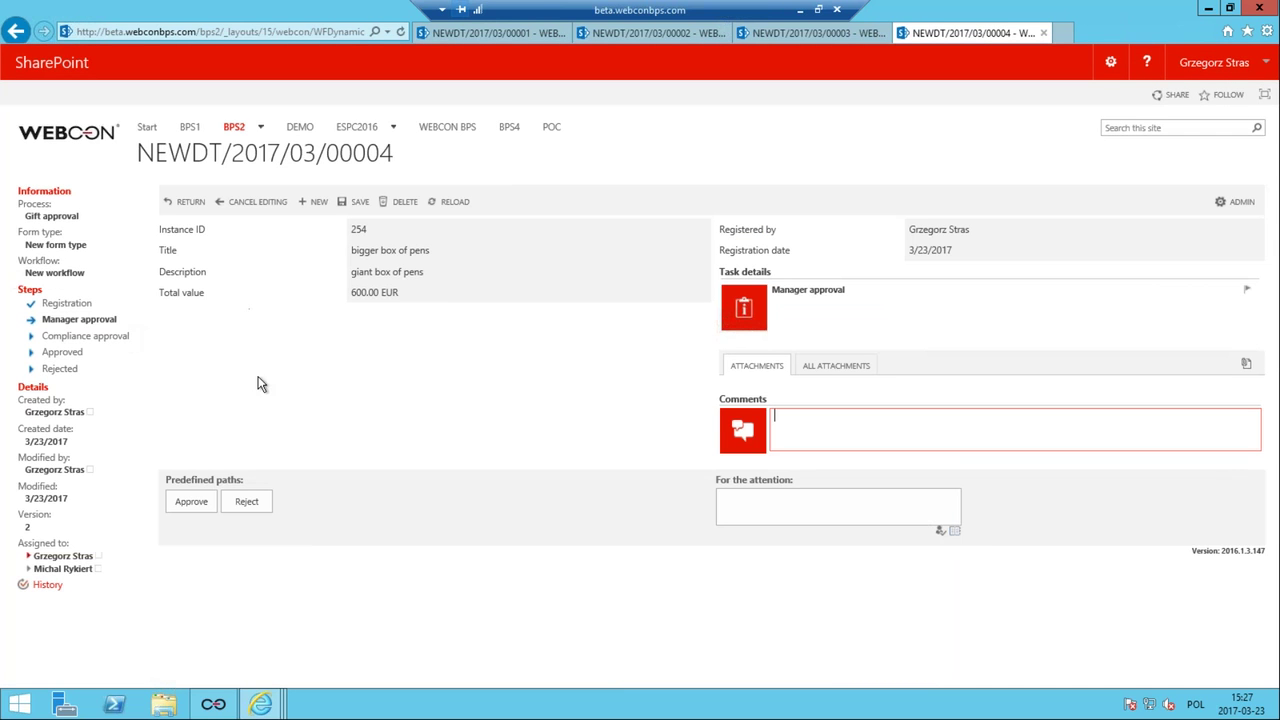
Approve the request at Manager approval and switch back to Designer Studio.
left_click(187, 500)
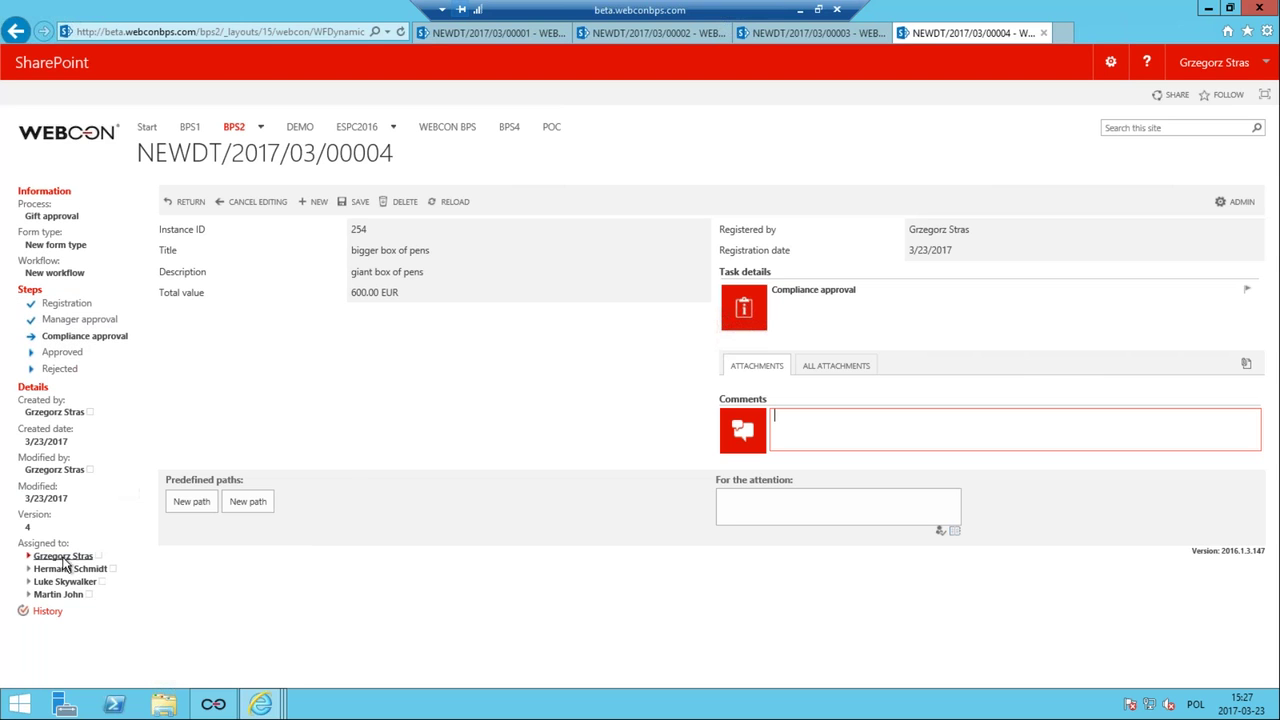
mouse_move(62, 563)
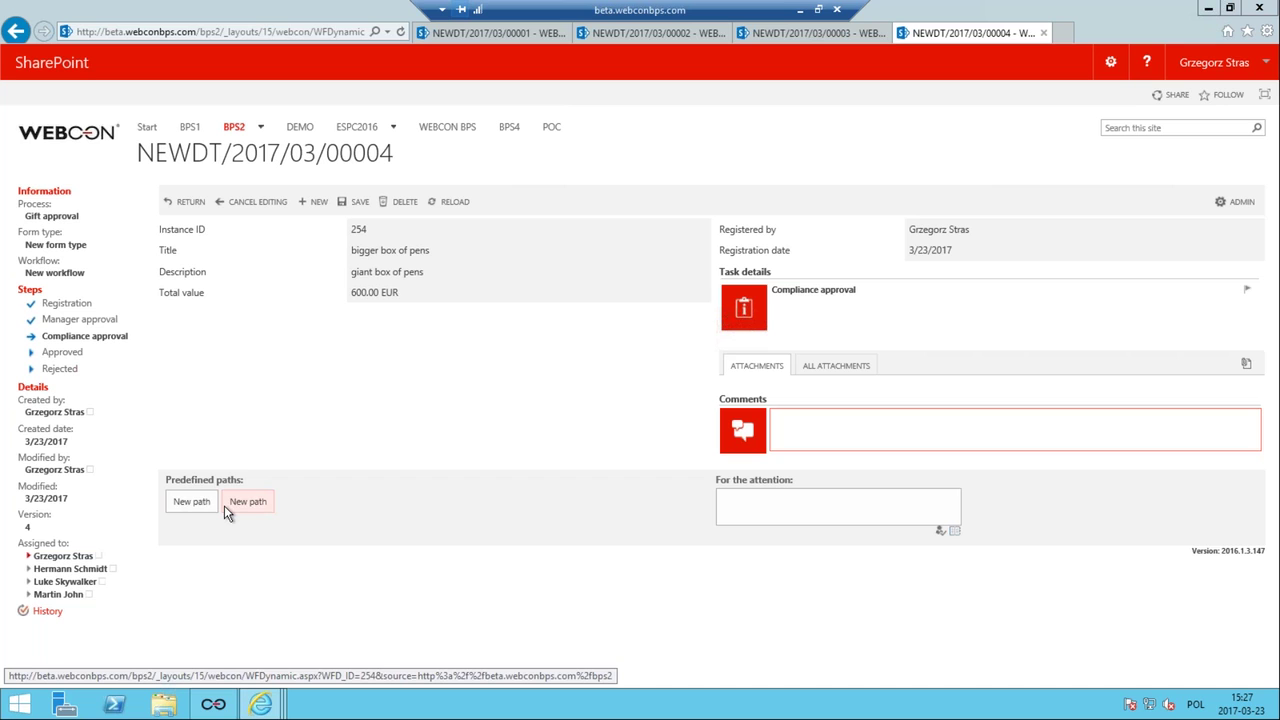
left_click(206, 705)
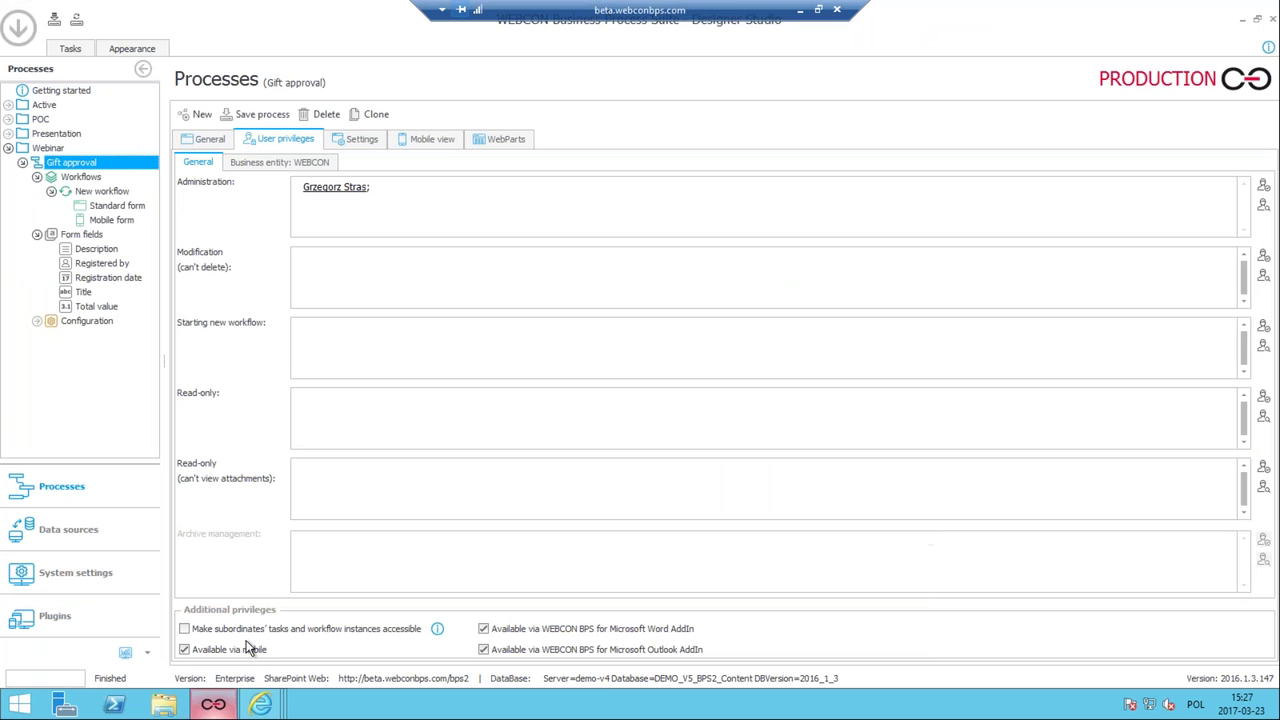
Rename the Compliance approval path to Approved as 'Approve' and save.
left_click(104, 191)
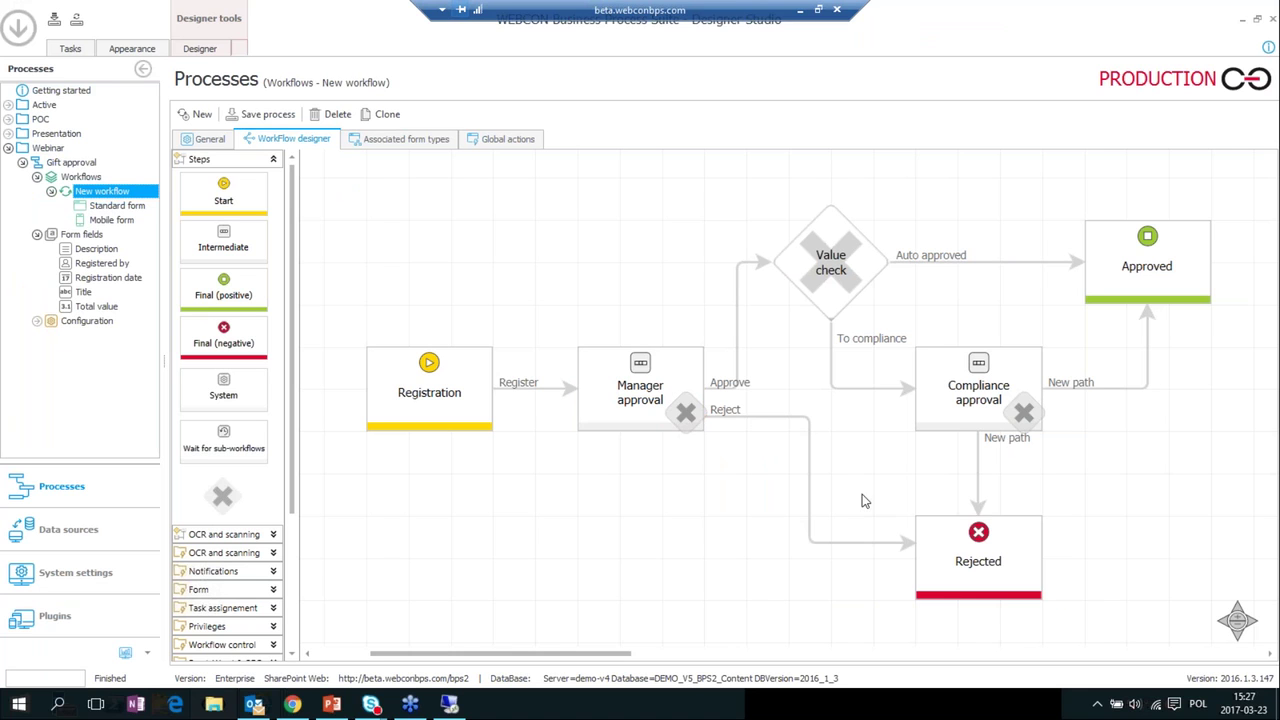
left_click(1070, 388)
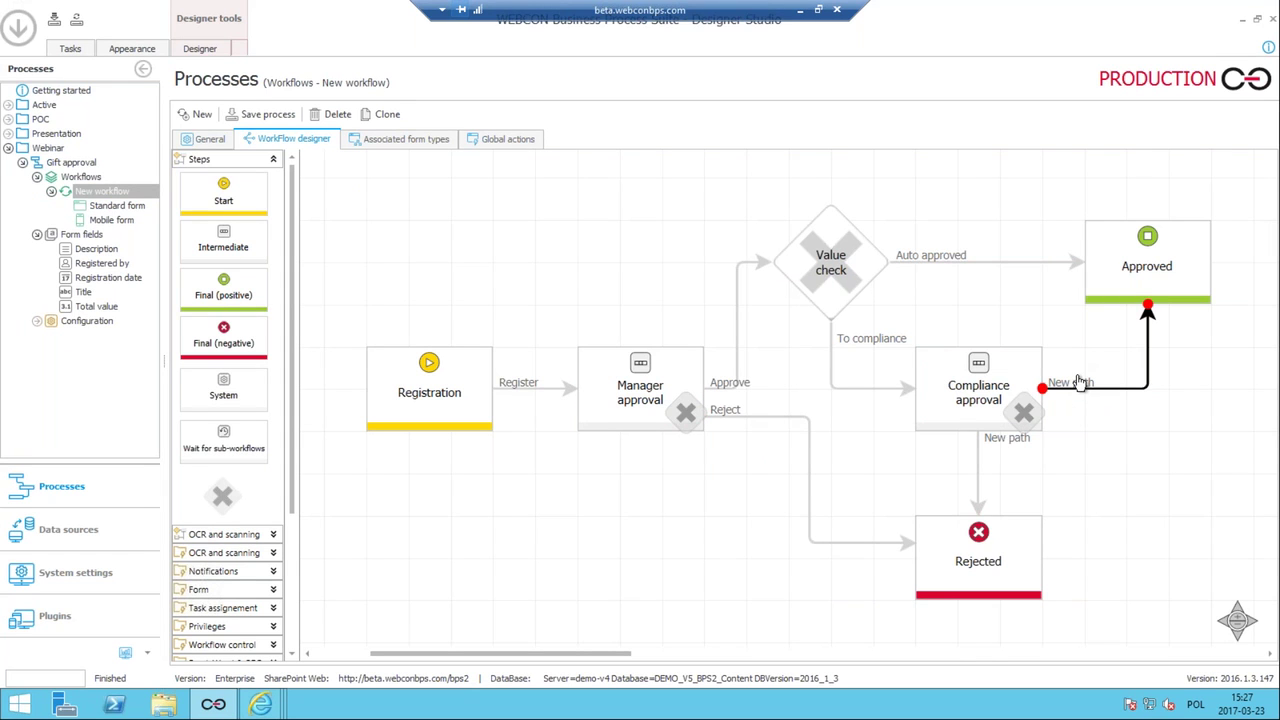
double_click(1080, 383)
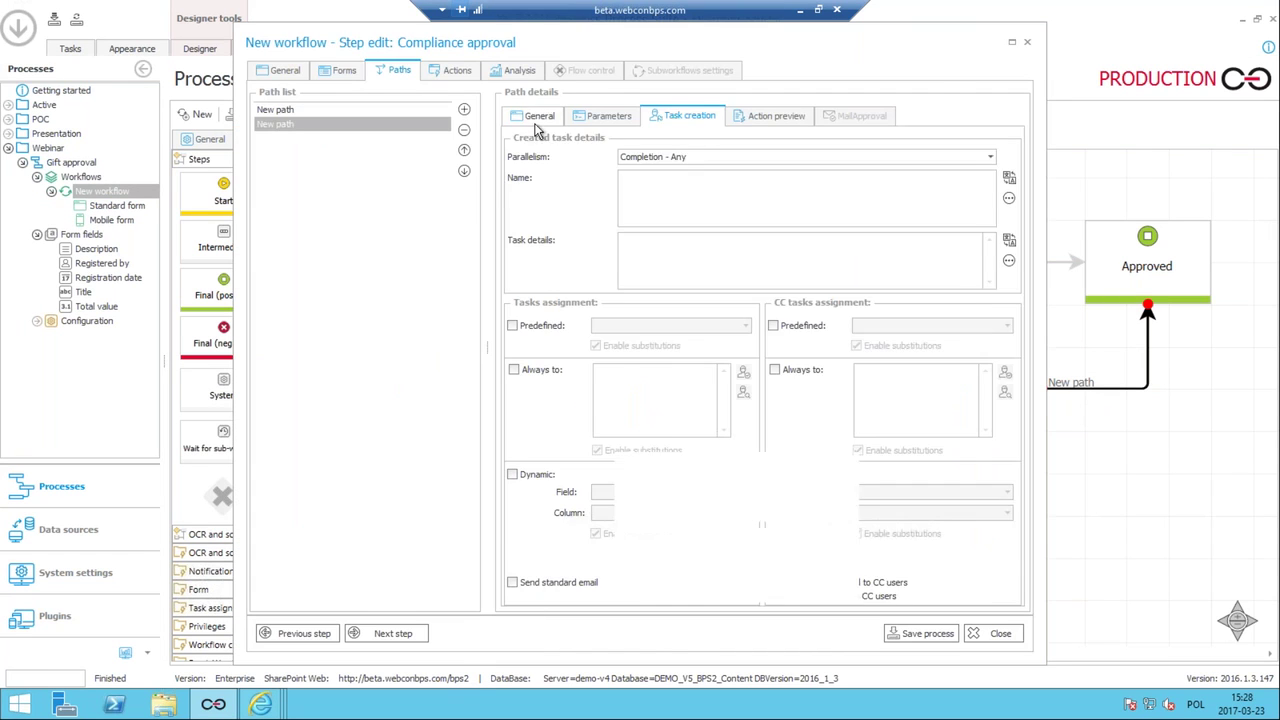
triple_click(630, 174)
type("Approve")
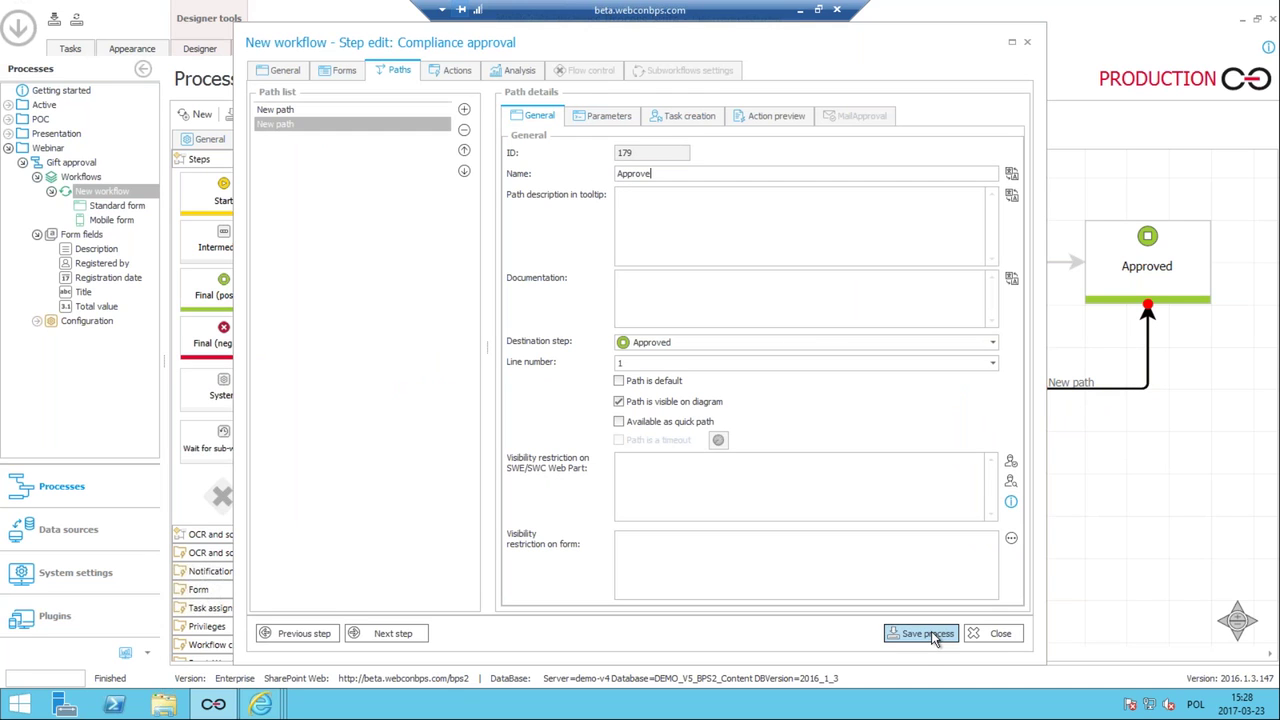
left_click(930, 634)
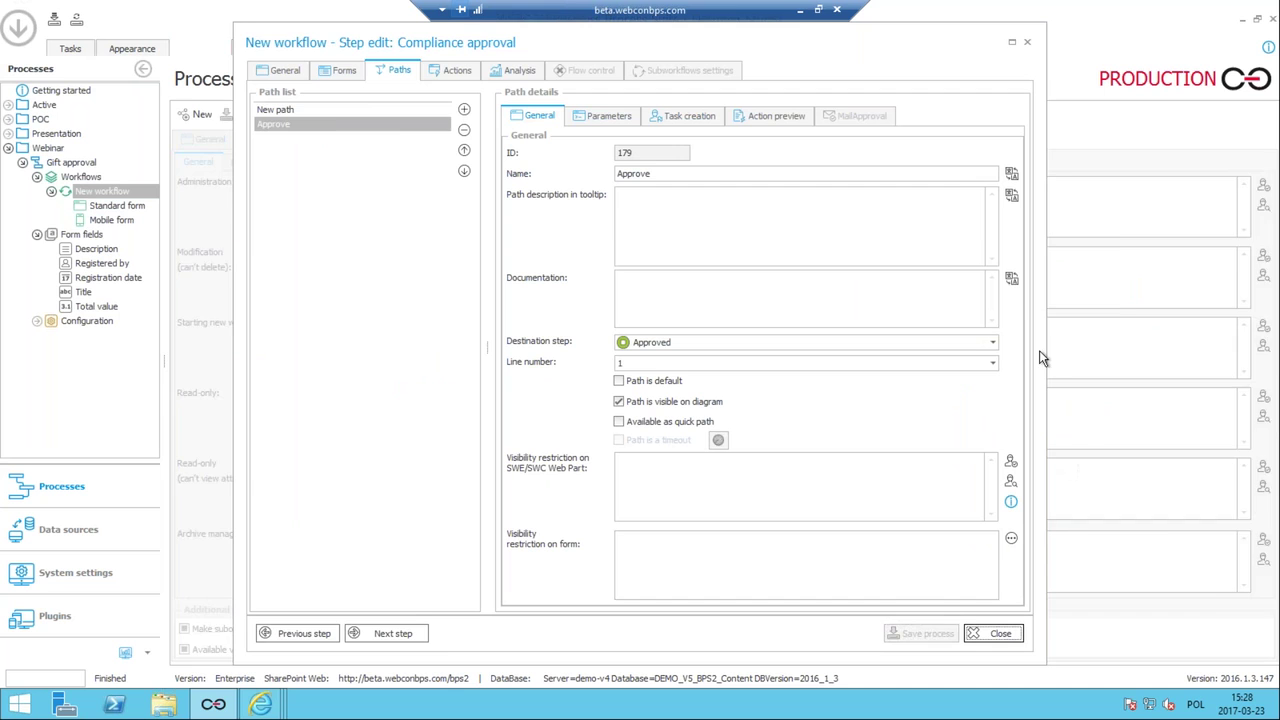
left_click(1000, 633)
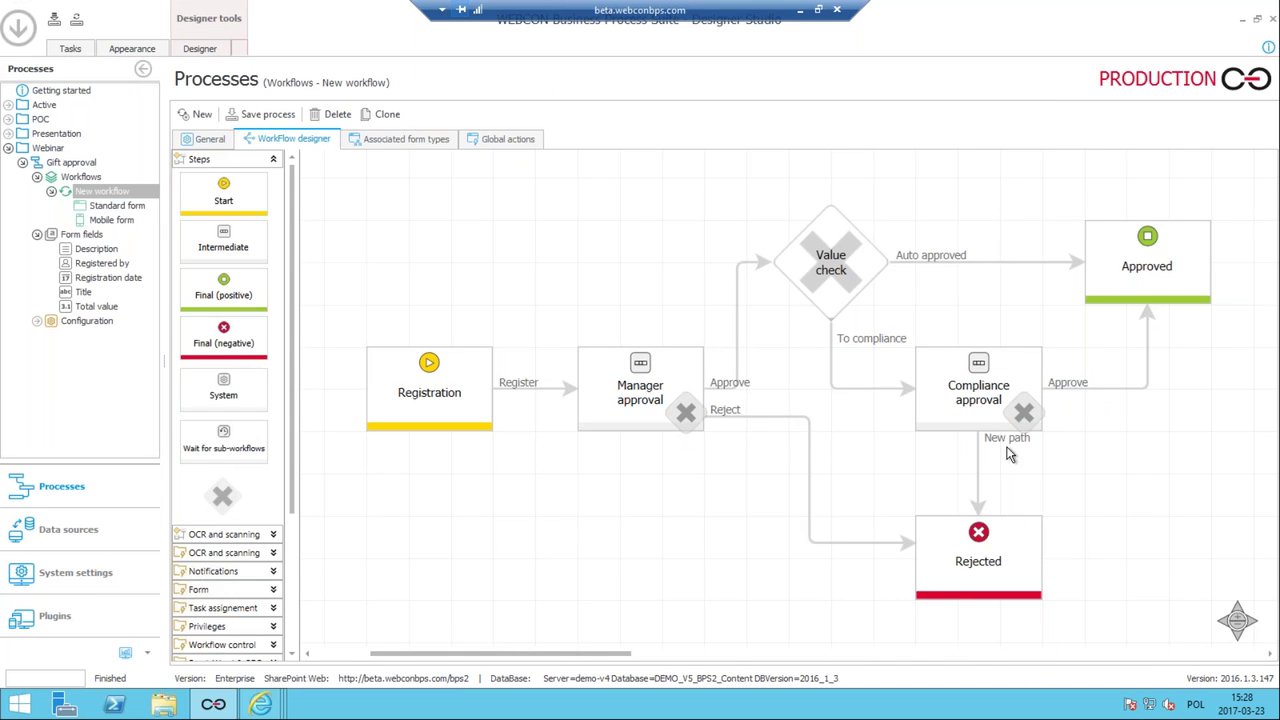
Rename the Compliance approval path to Rejected as 'Reject' and save.
left_click(1008, 442)
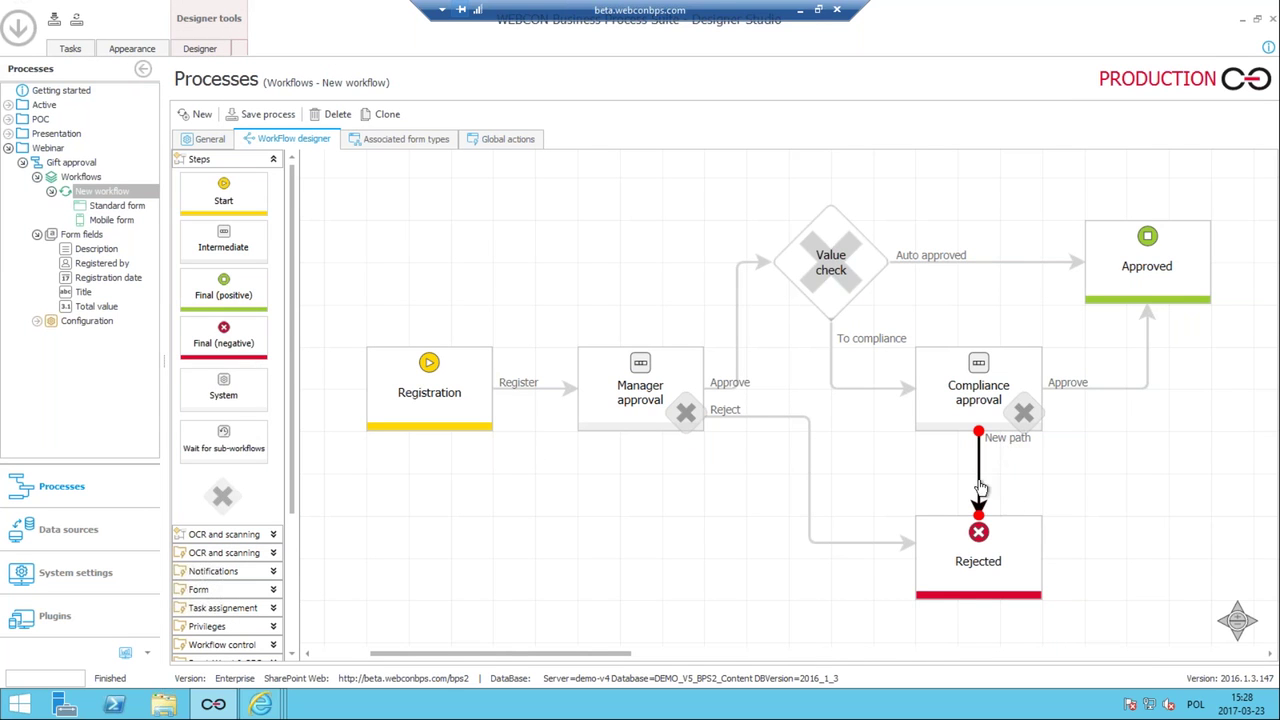
left_click(1013, 446)
double_click(1014, 448)
left_click(563, 173)
type("Reject")
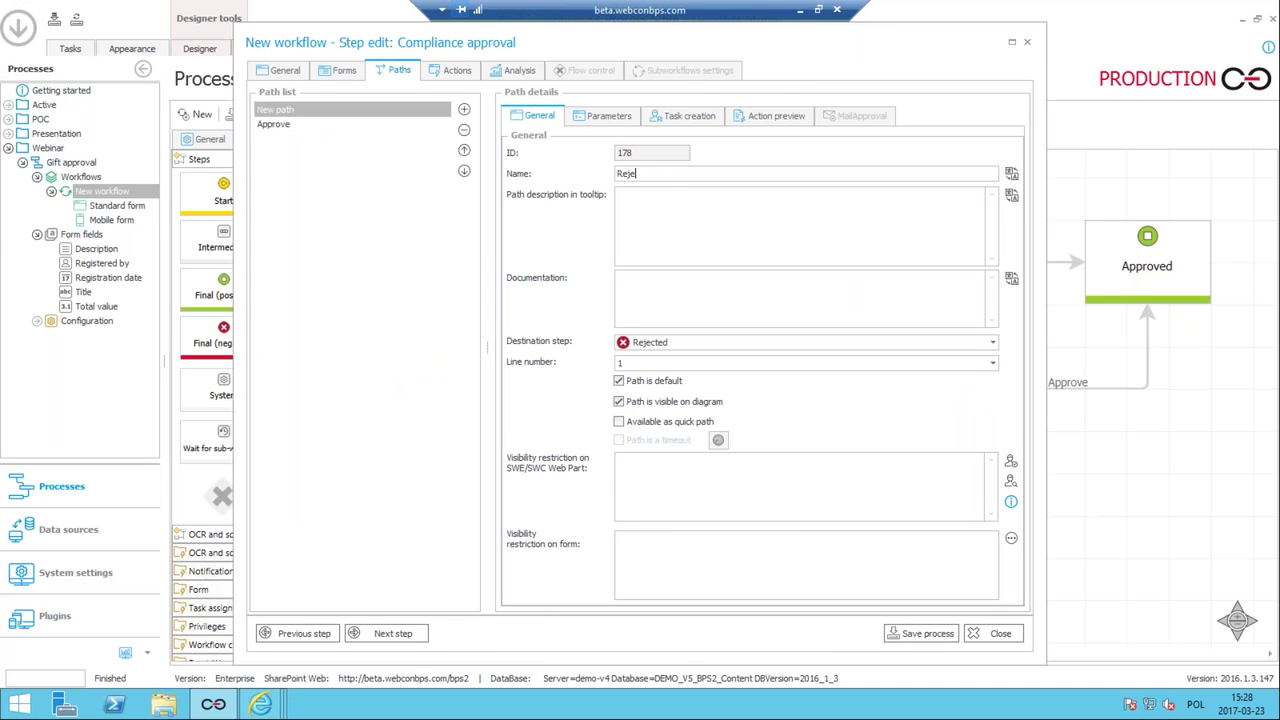
left_click(907, 634)
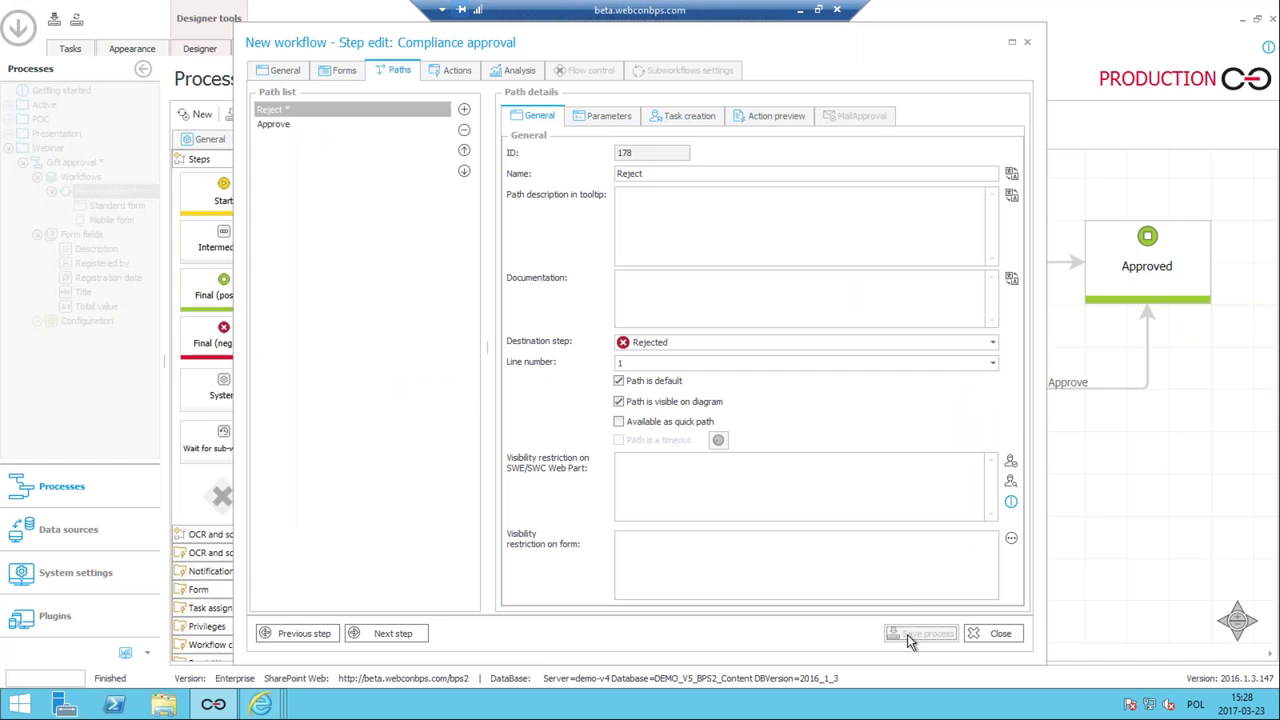
left_click(993, 634)
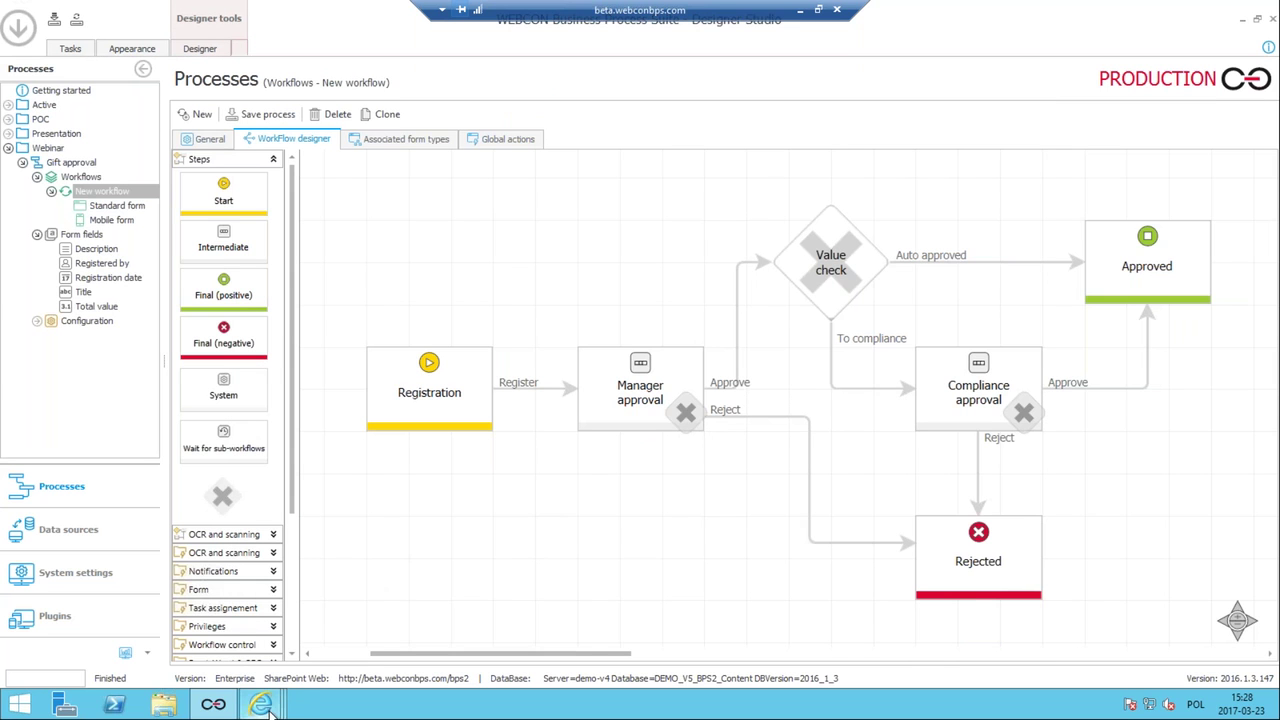
Reload the pens request form with F5, approve it at Compliance approval, and return to Designer Studio.
mouse_move(262, 704)
left_click(612, 625)
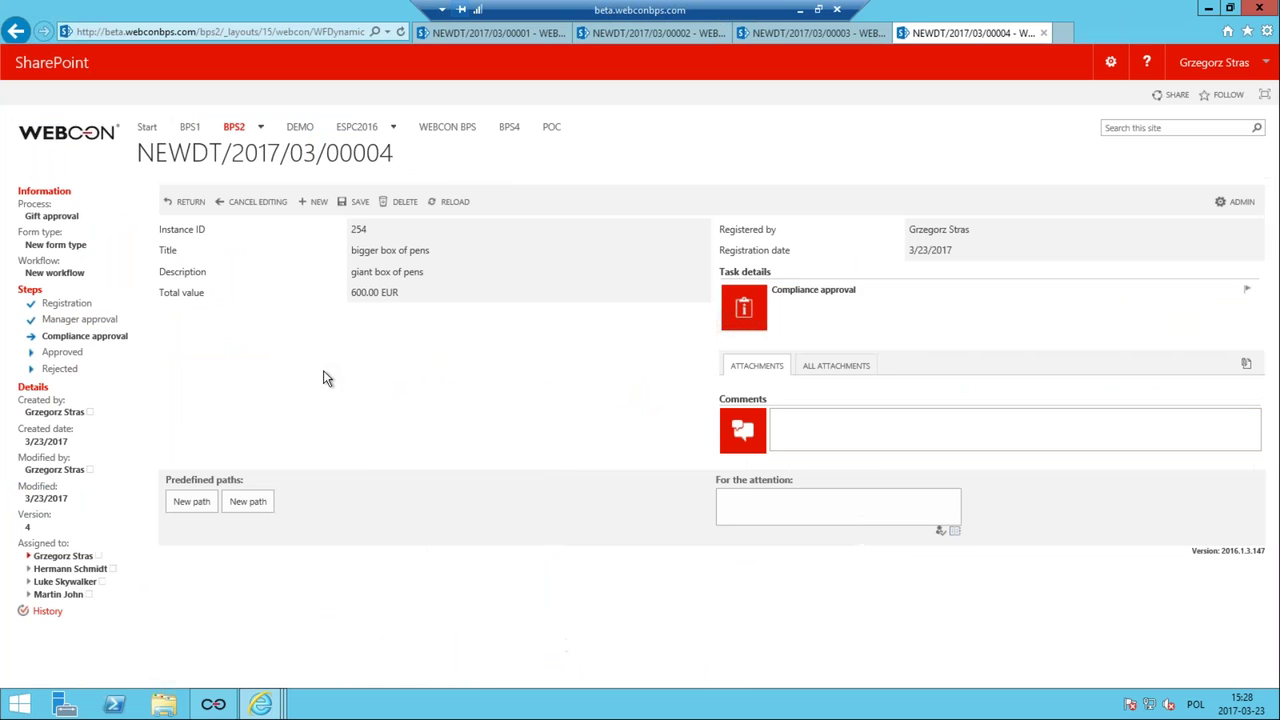
key("F5")
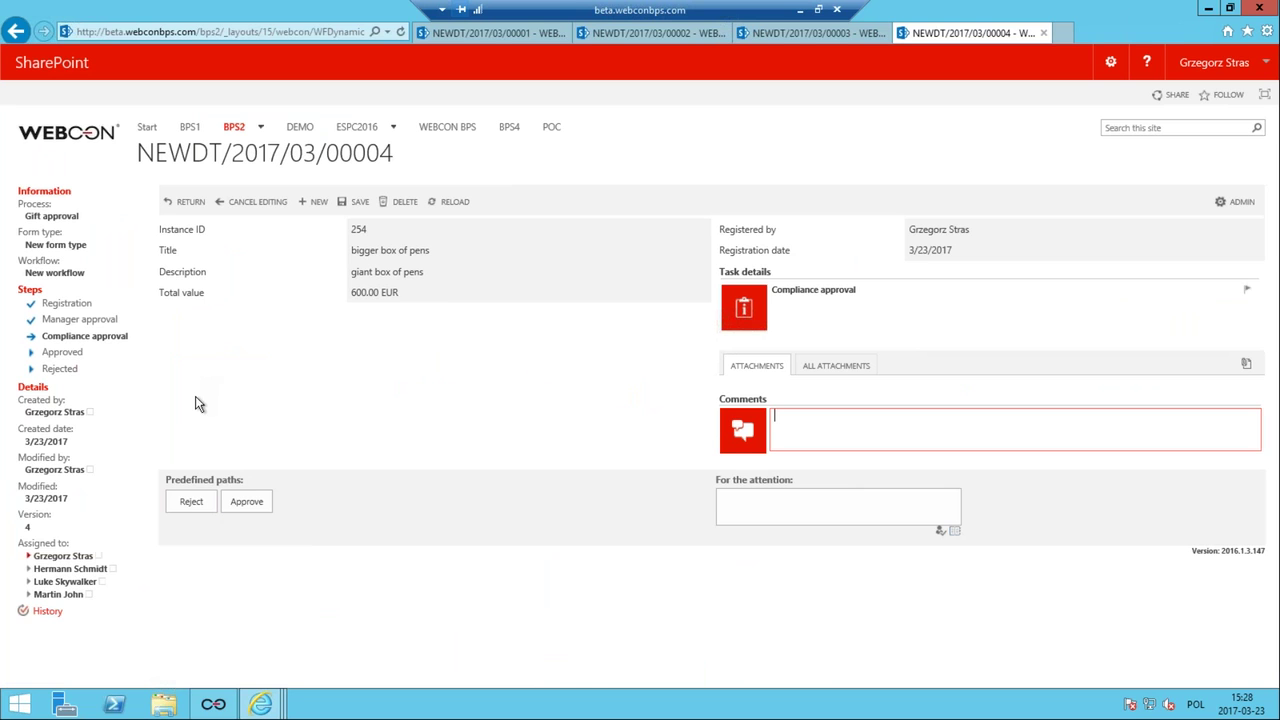
left_click(248, 501)
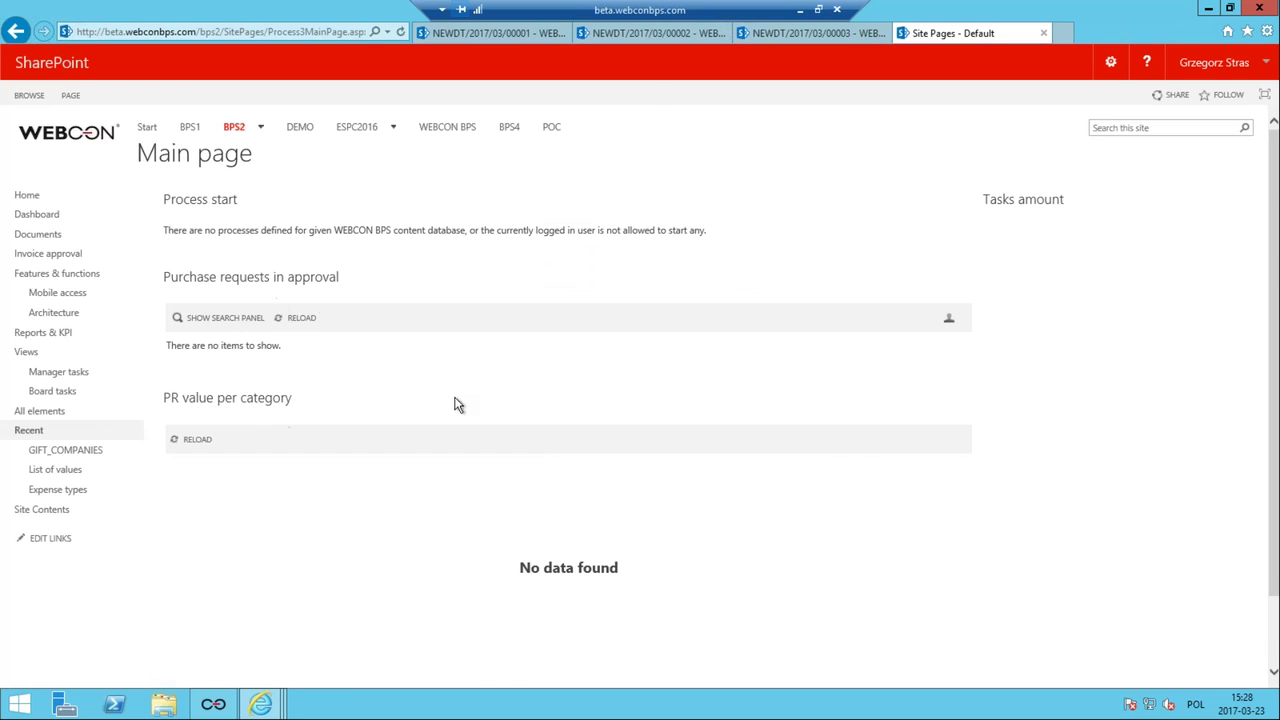
left_click(213, 704)
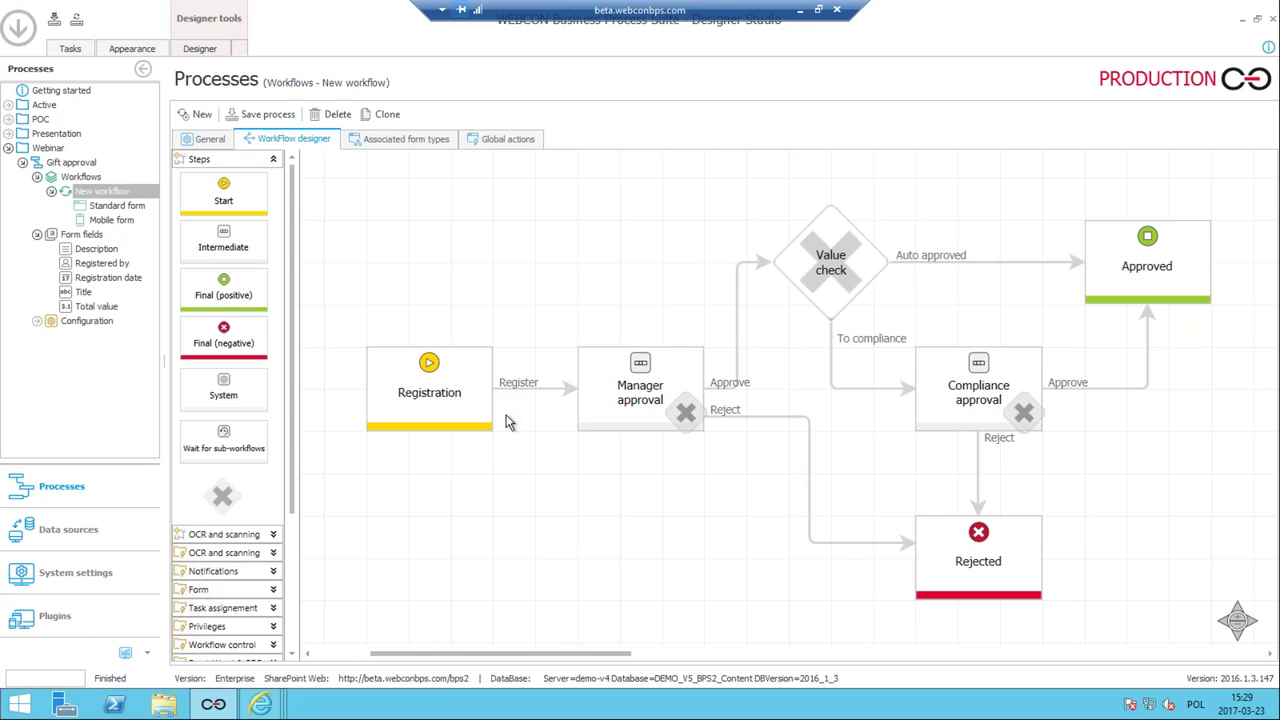
left_click(464, 400)
left_click(692, 365)
left_click(81, 165)
Generate a Gift approval process site named 'Gifts', excluded from the parent site's top link bar.
left_click(84, 164)
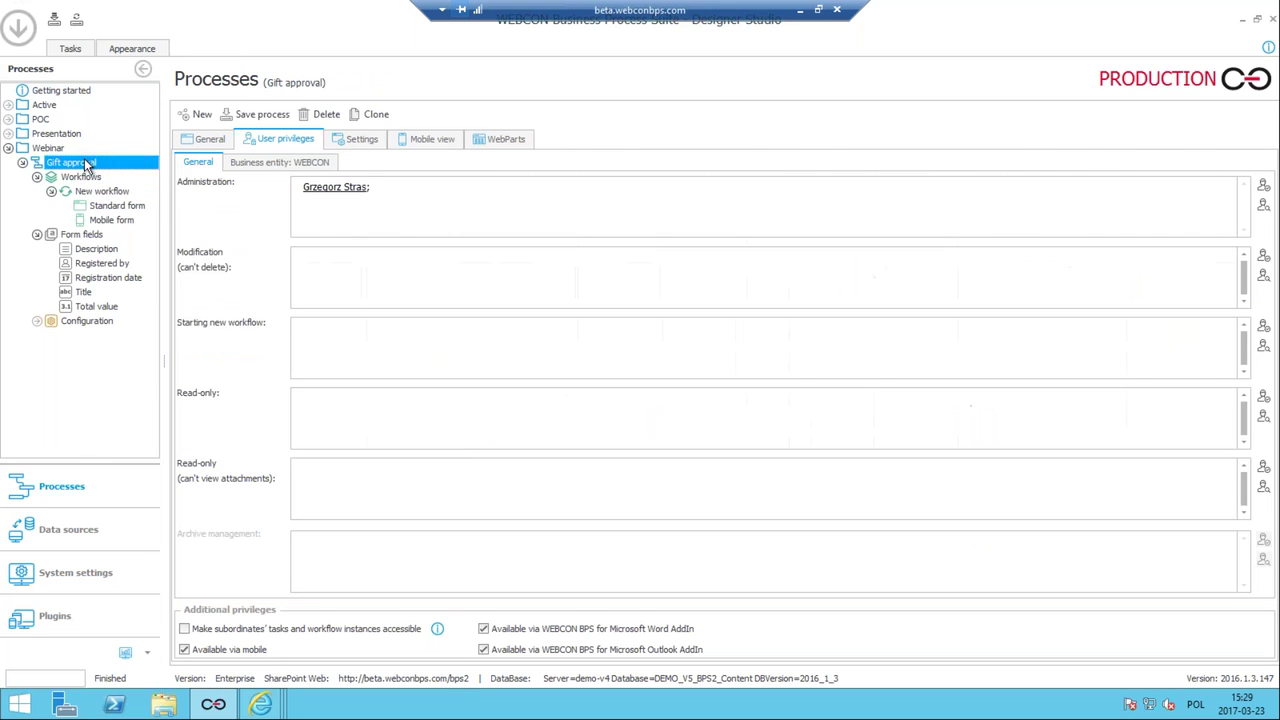
right_click(86, 167)
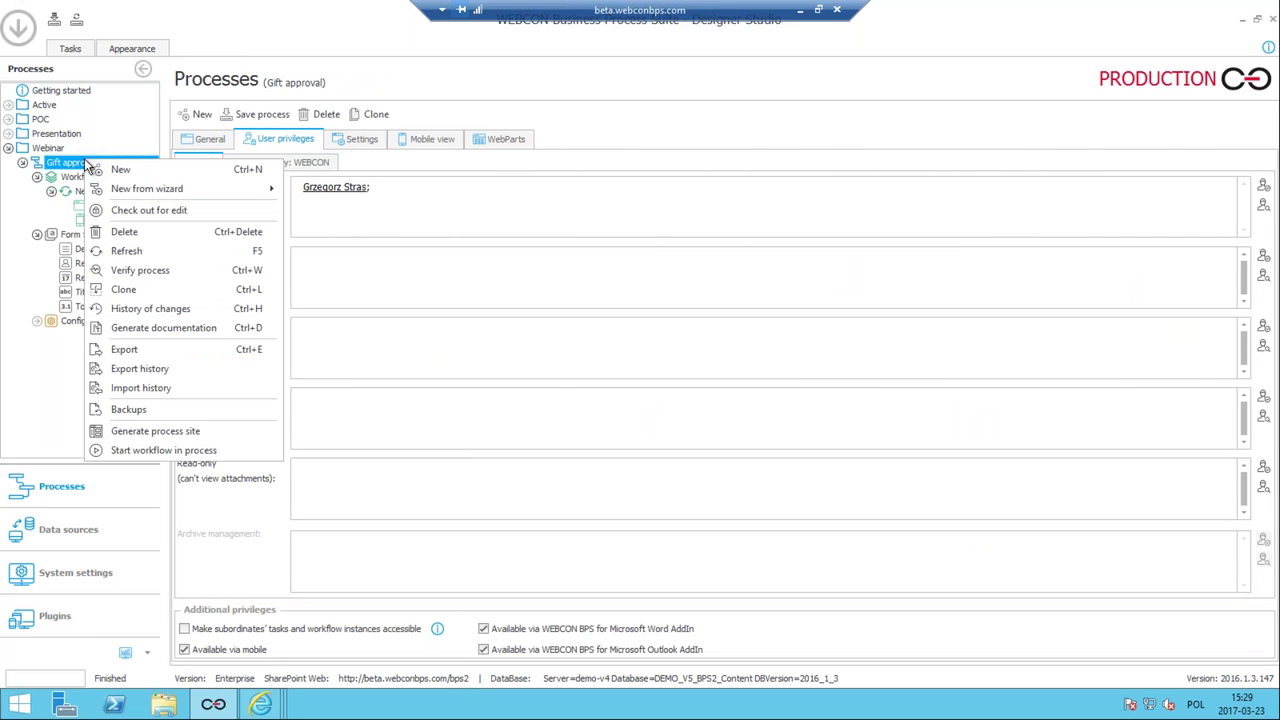
left_click(193, 433)
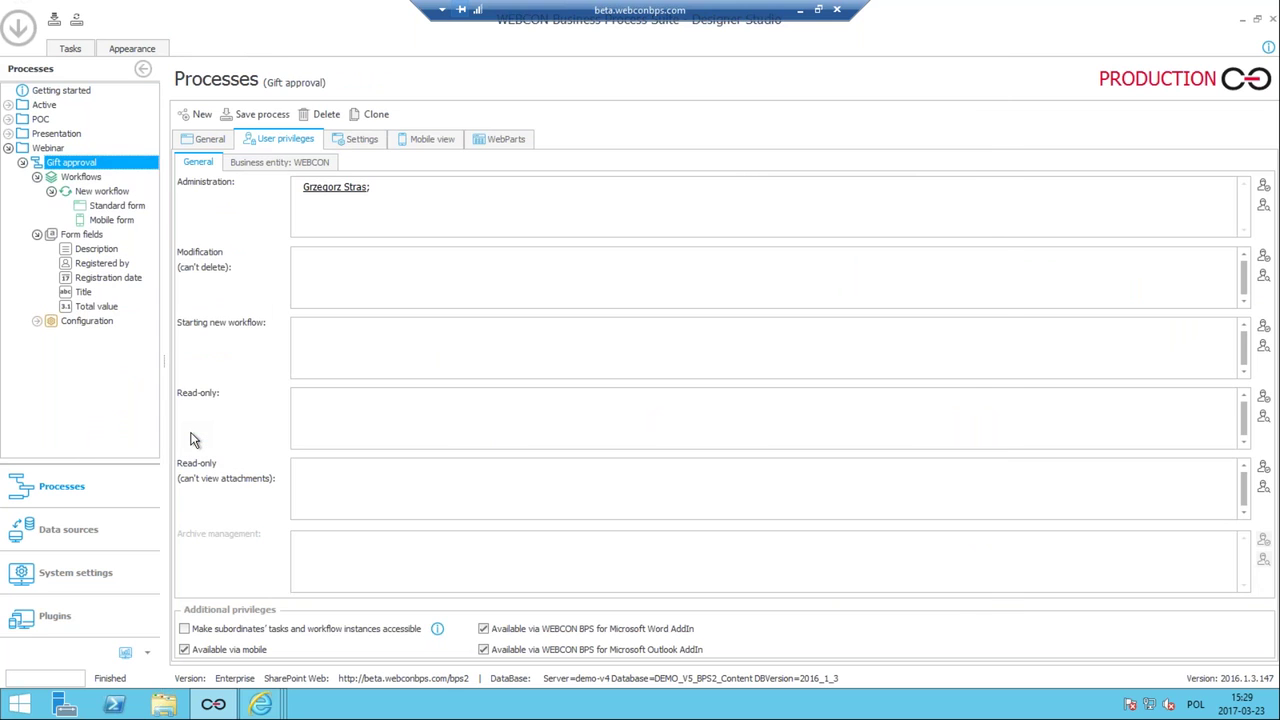
type("Gift")
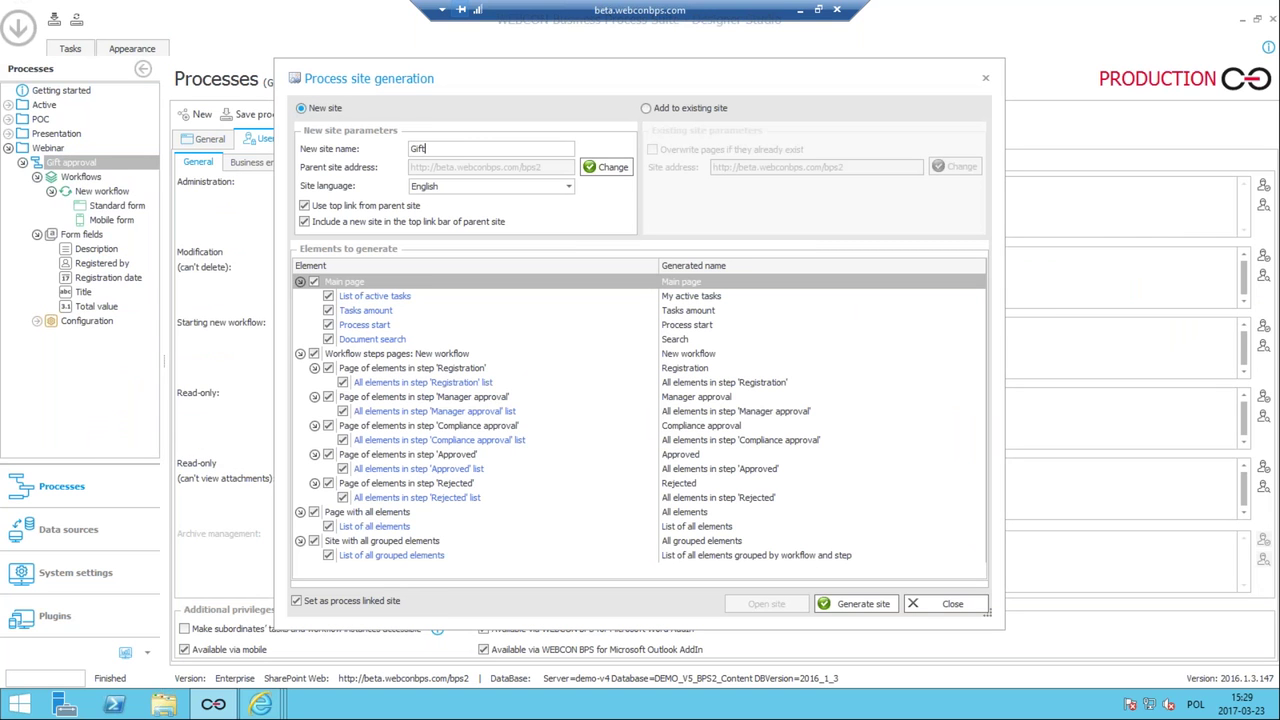
type("s")
left_click(565, 225)
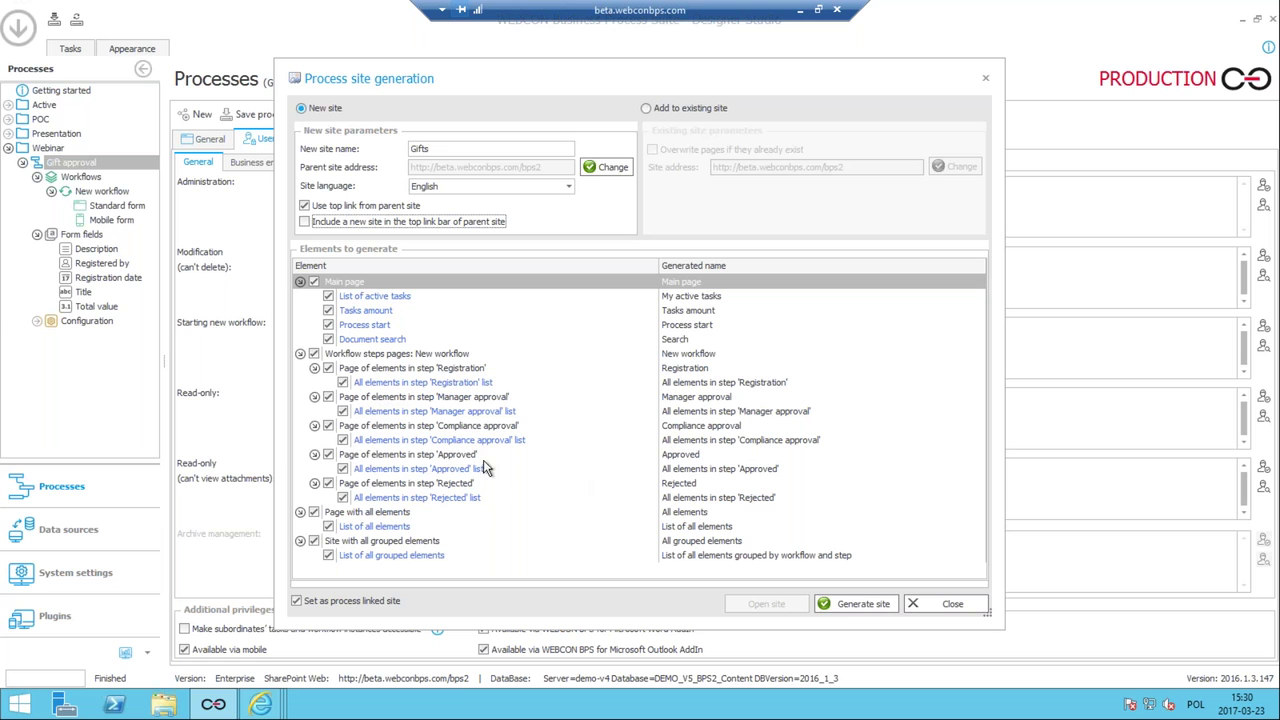
Leave out the workflow step pages and the grouped-elements site, then generate the Gifts site.
left_click(314, 354)
left_click(315, 542)
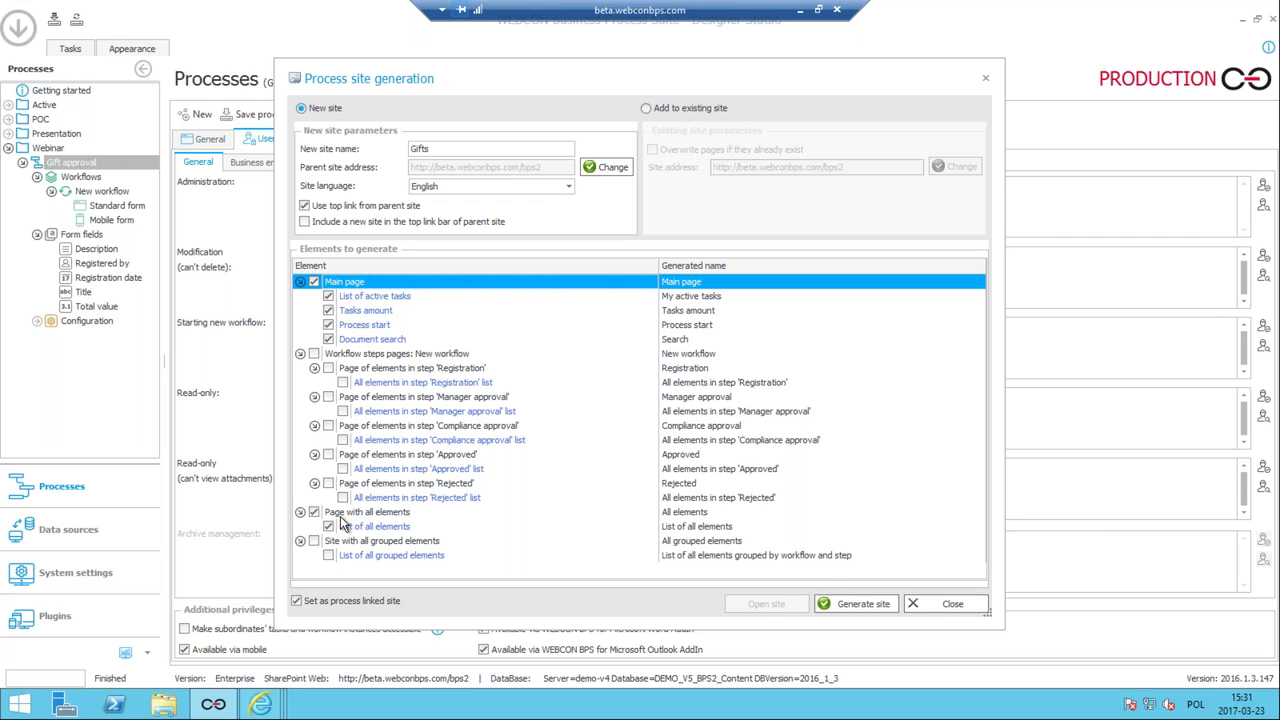
left_click(852, 604)
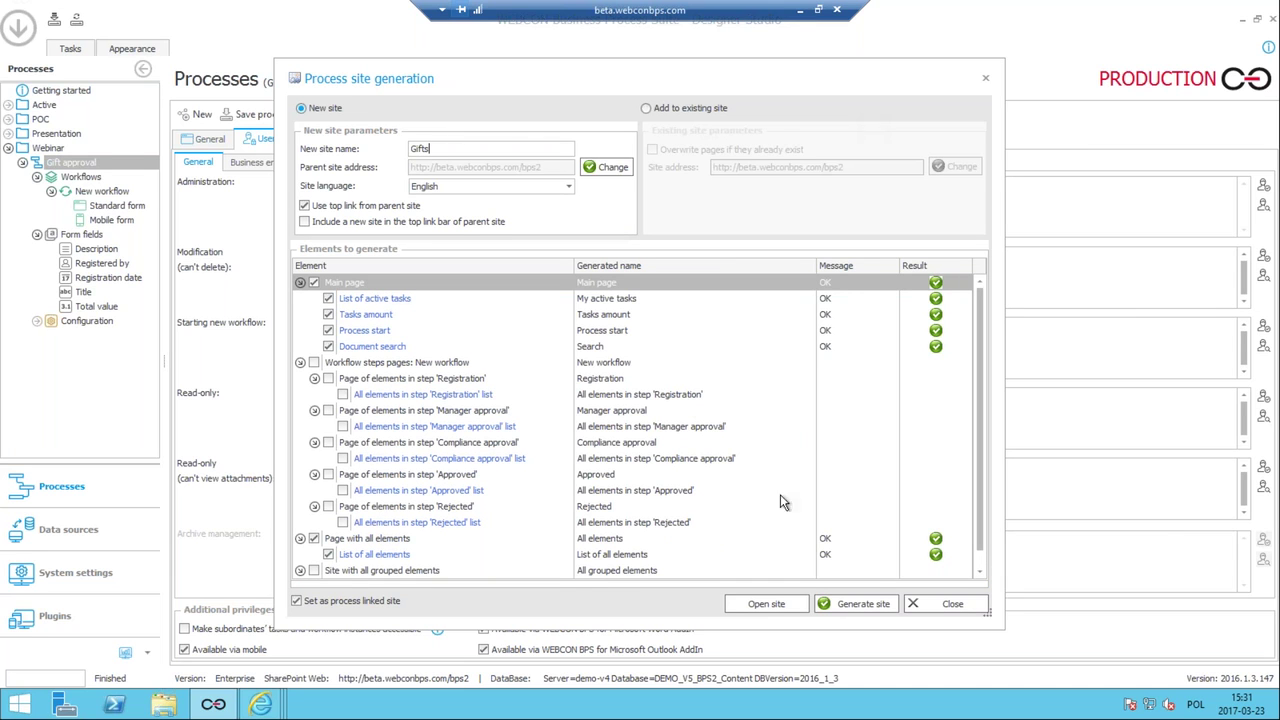
Open the generated Gifts site, preview a new Gift approval form, and go back to the Main page.
left_click(766, 604)
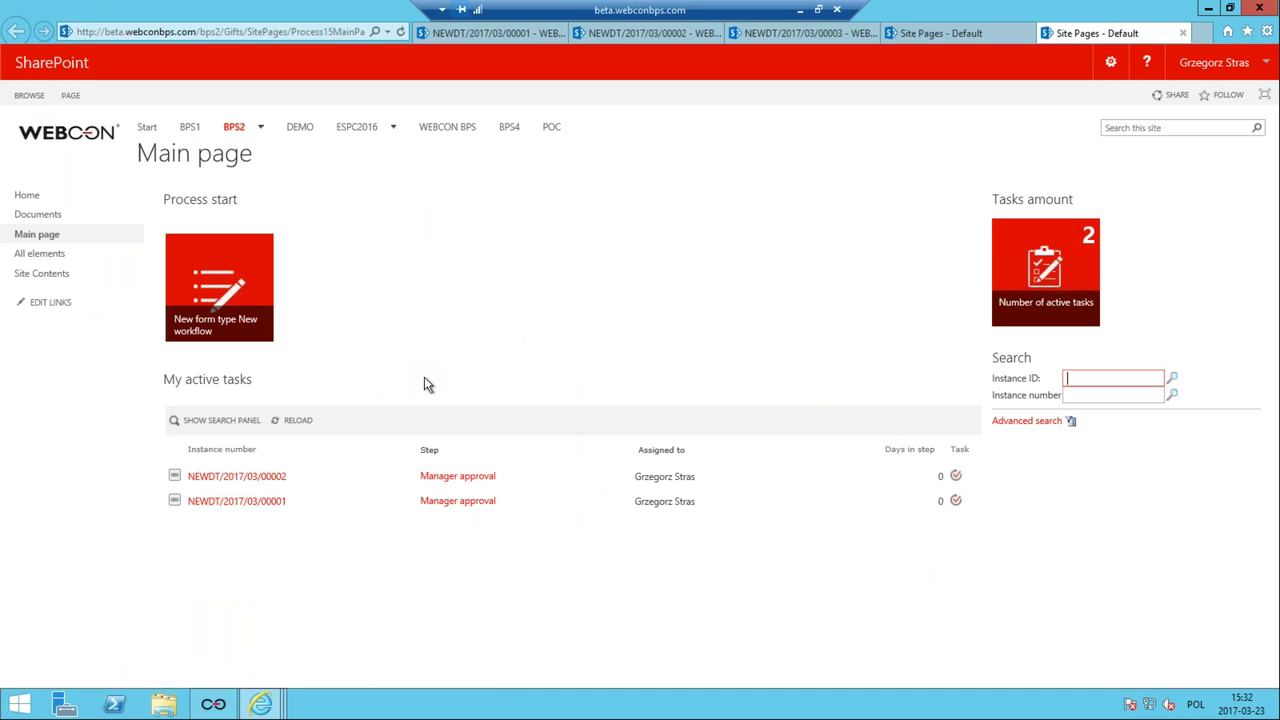
mouse_move(200, 292)
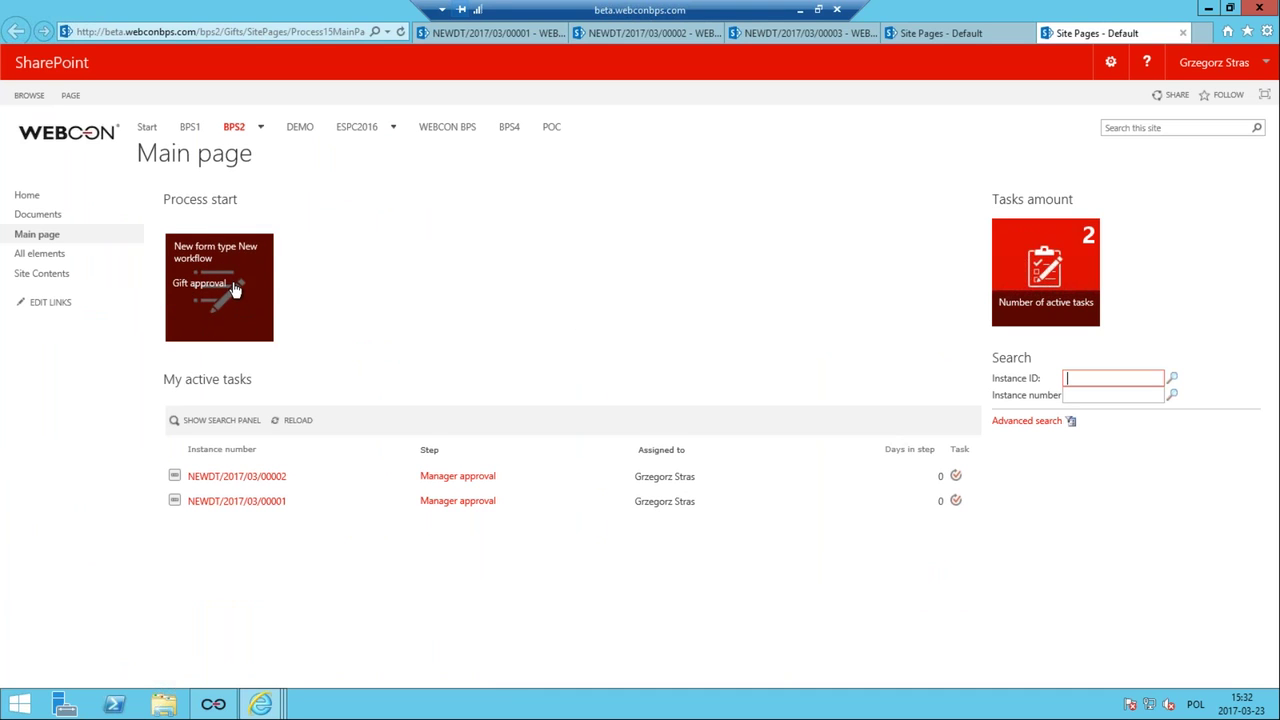
left_click(235, 288)
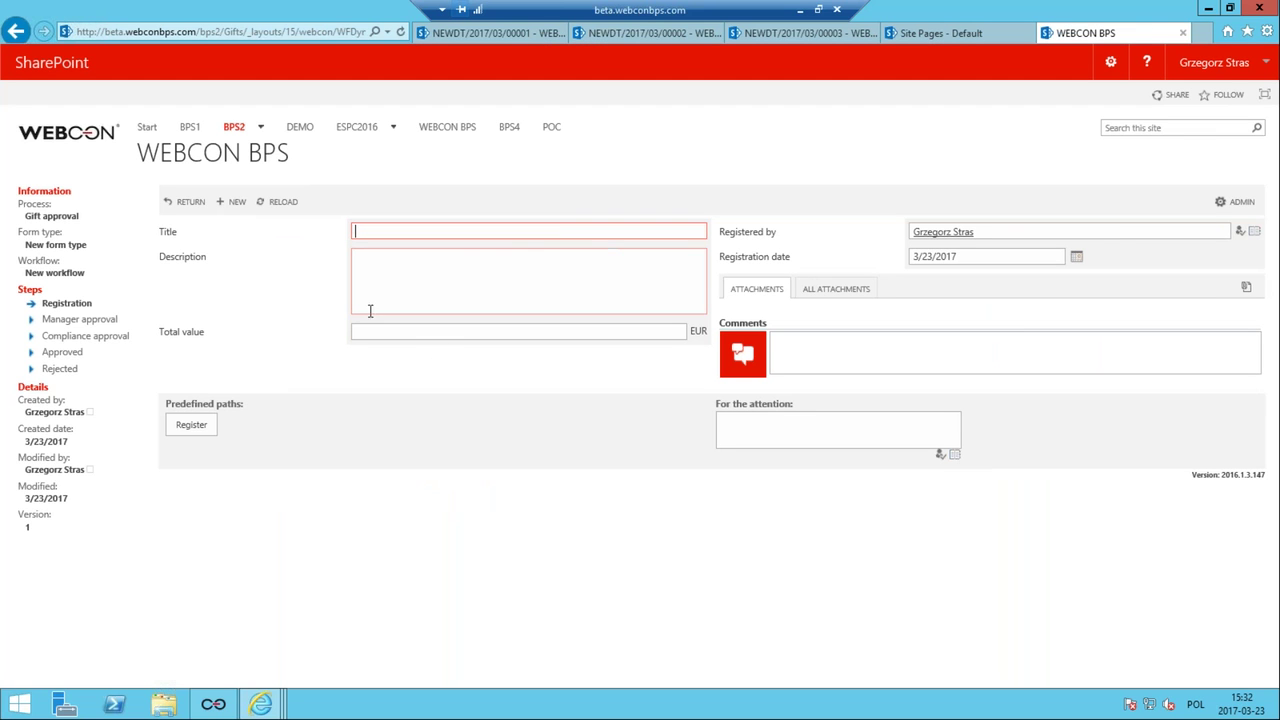
left_click(15, 31)
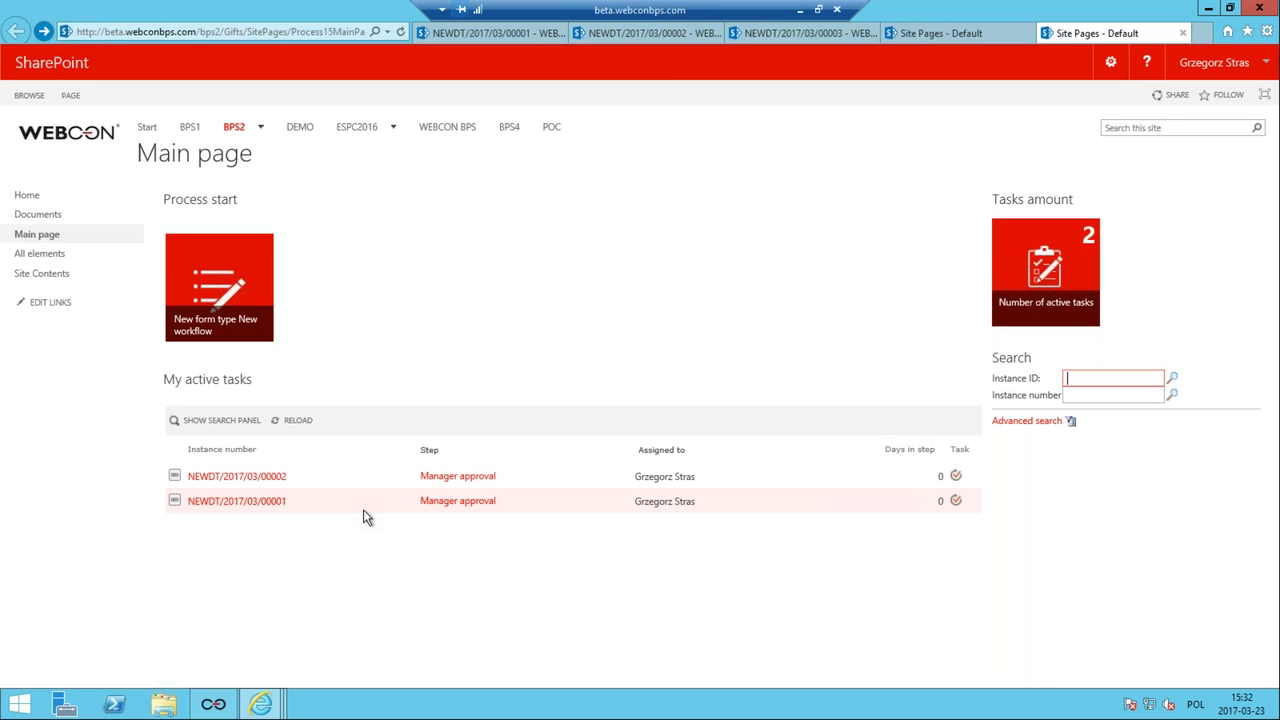
mouse_move(472, 481)
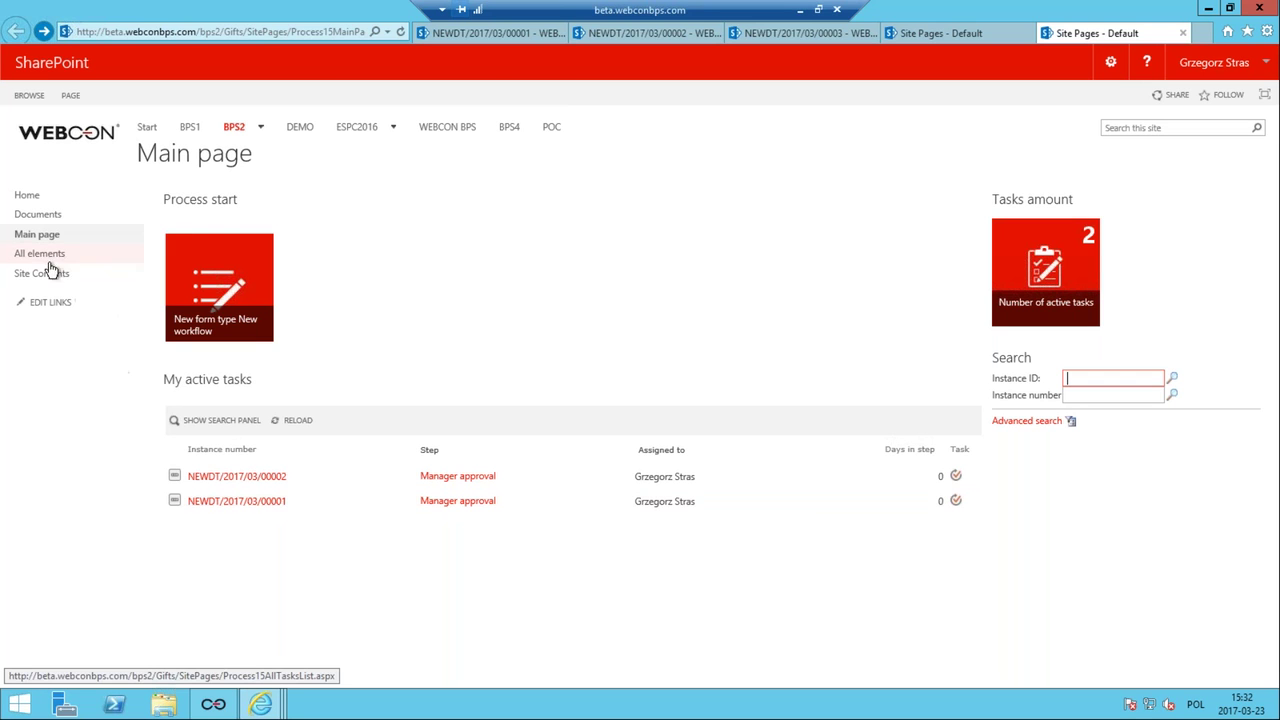
left_click(60, 257)
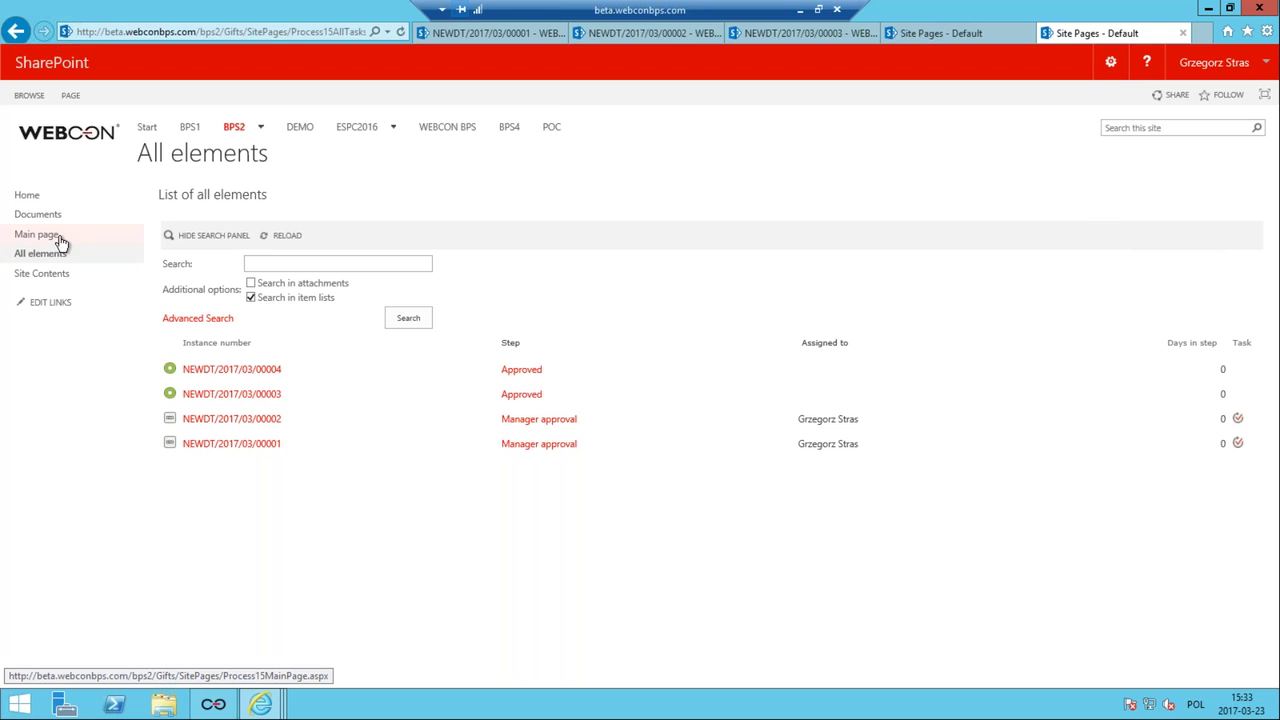
left_click(37, 234)
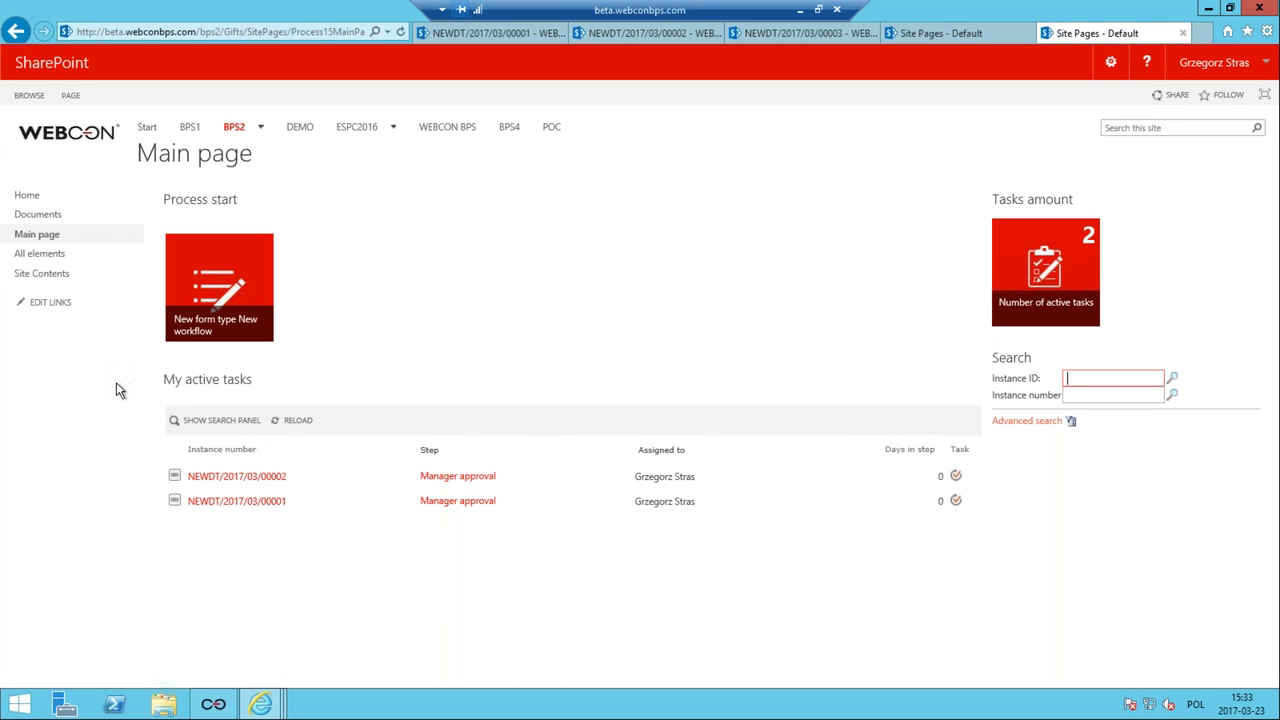
left_click(60, 256)
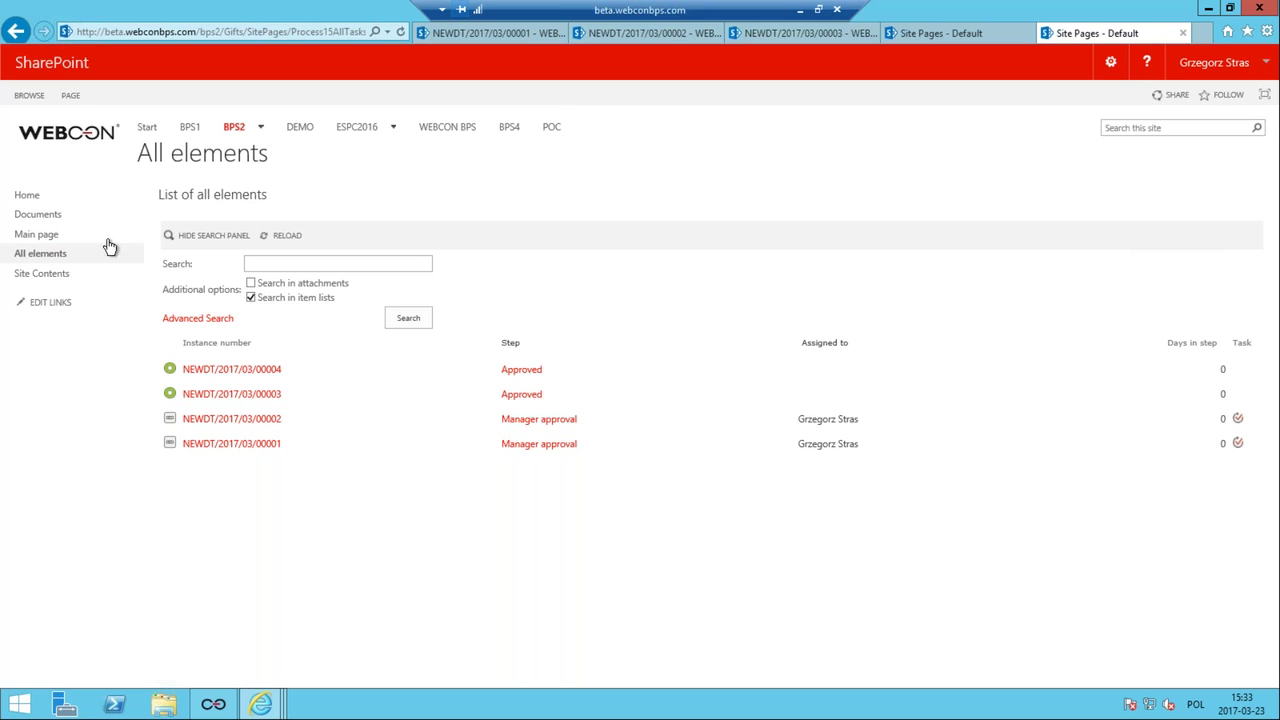
left_click(55, 236)
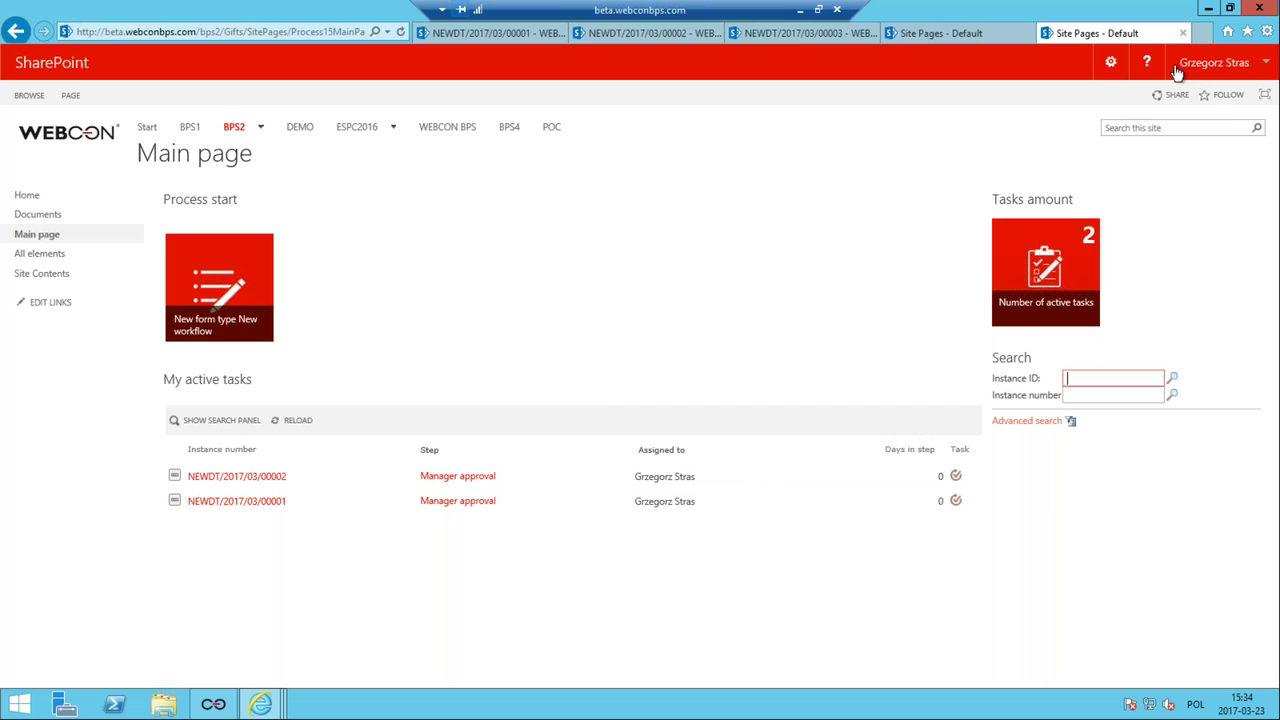
Put the Gifts main page into edit mode and open Edit Web Part for My active tasks.
left_click(1110, 70)
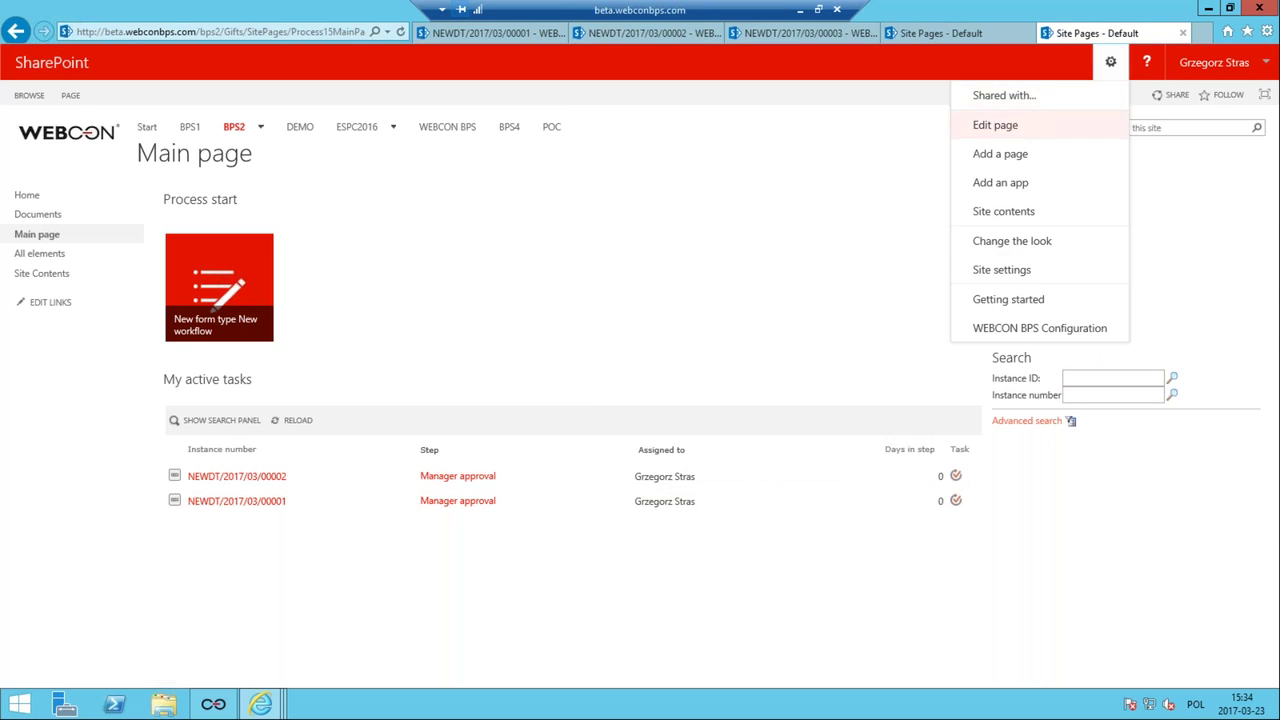
left_click(1036, 132)
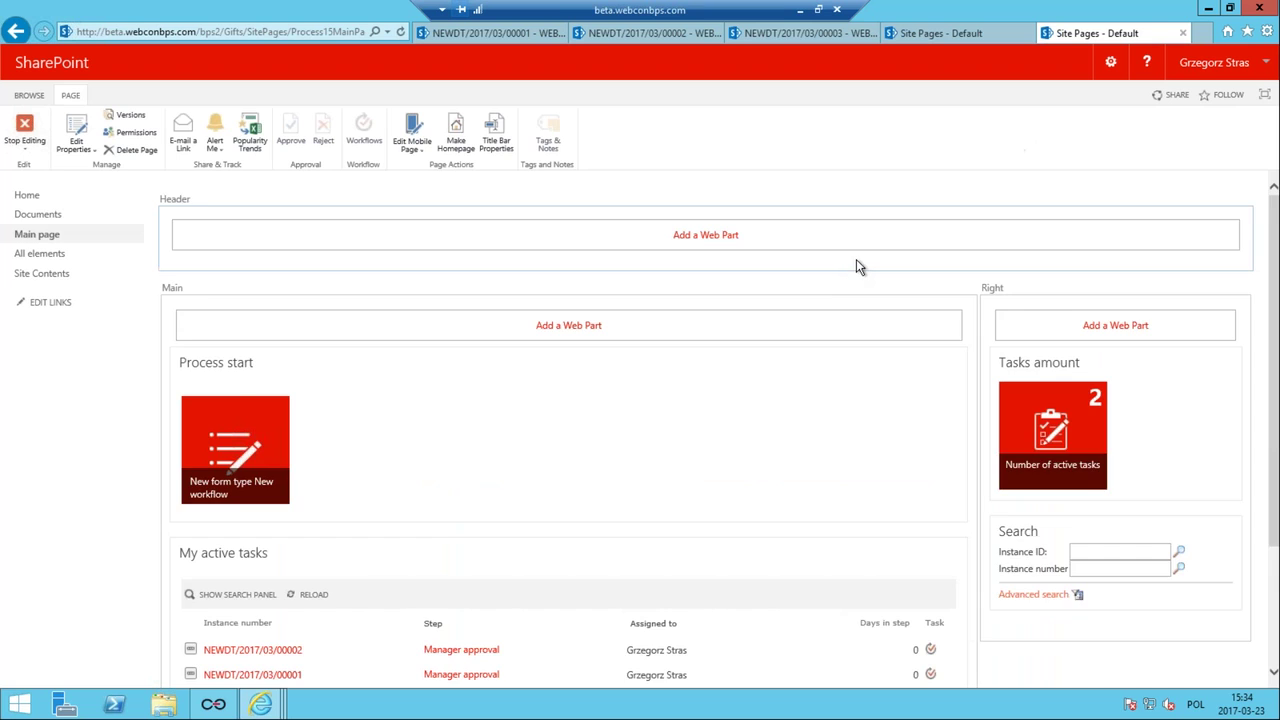
scroll(857, 266, "down", 3)
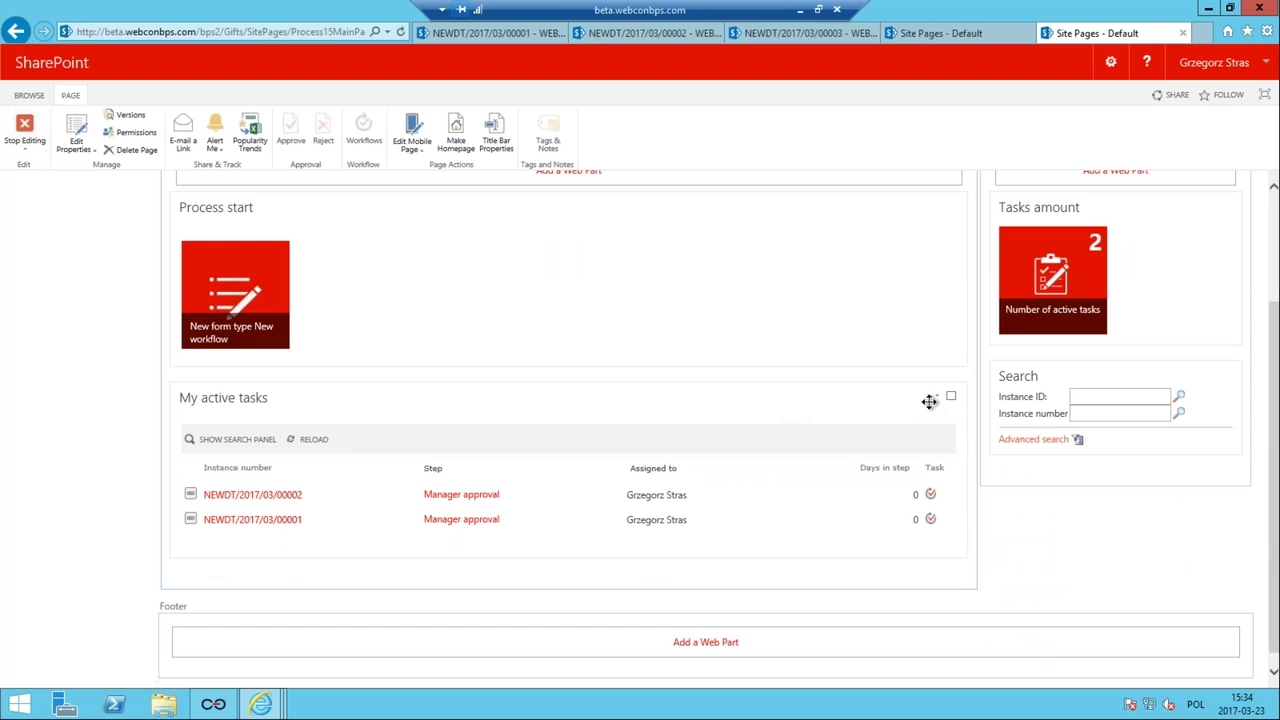
left_click(937, 398)
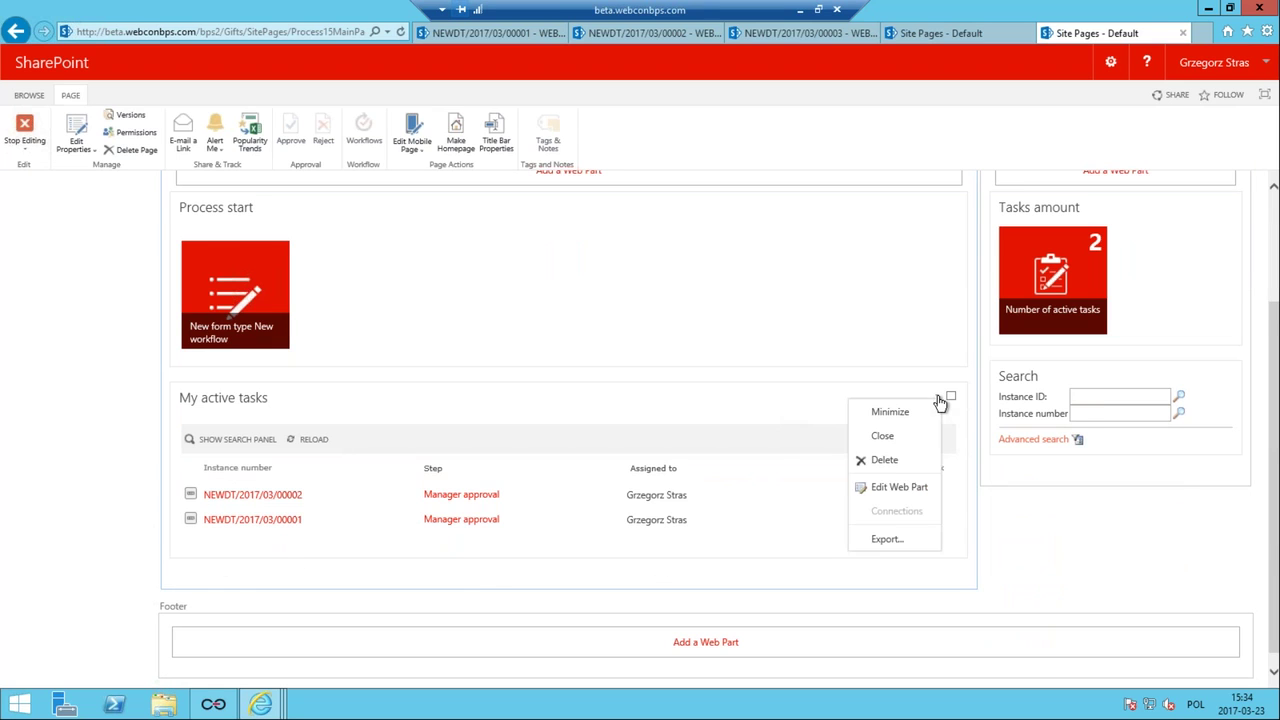
left_click(884, 490)
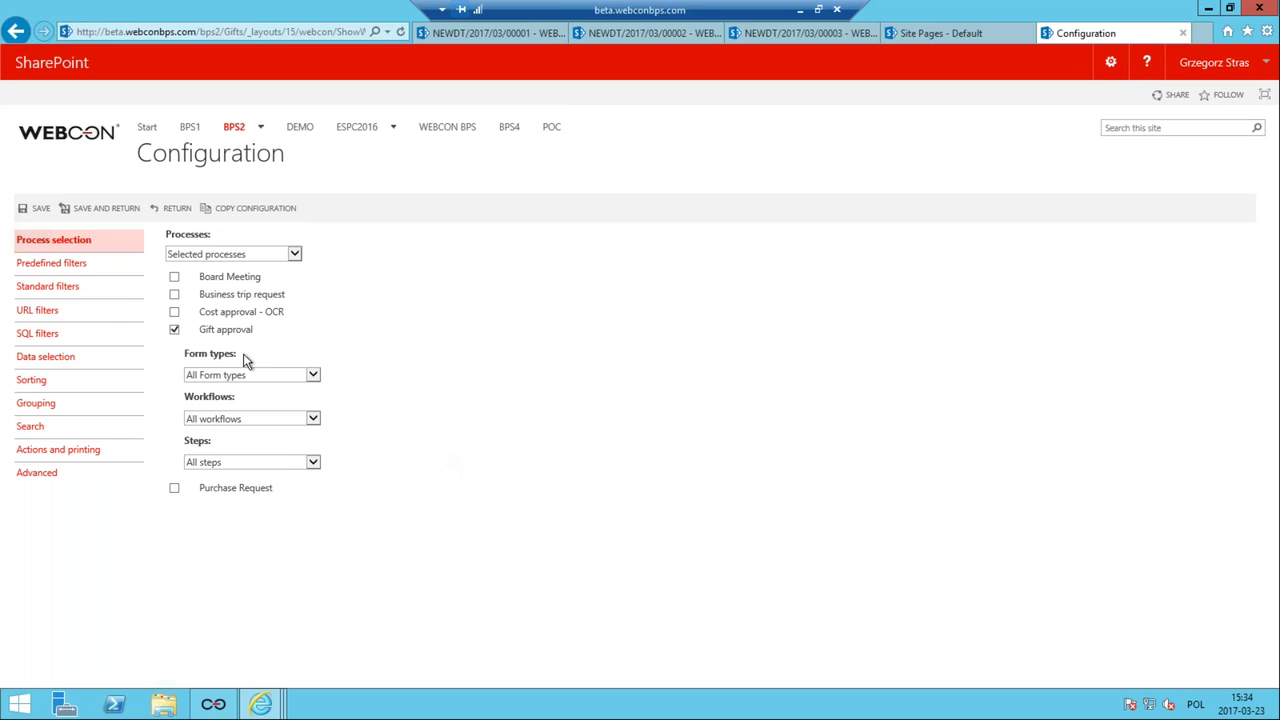
Review Predefined filters, keeping My active tasks as the assignment filter, then show Data selection.
left_click(72, 268)
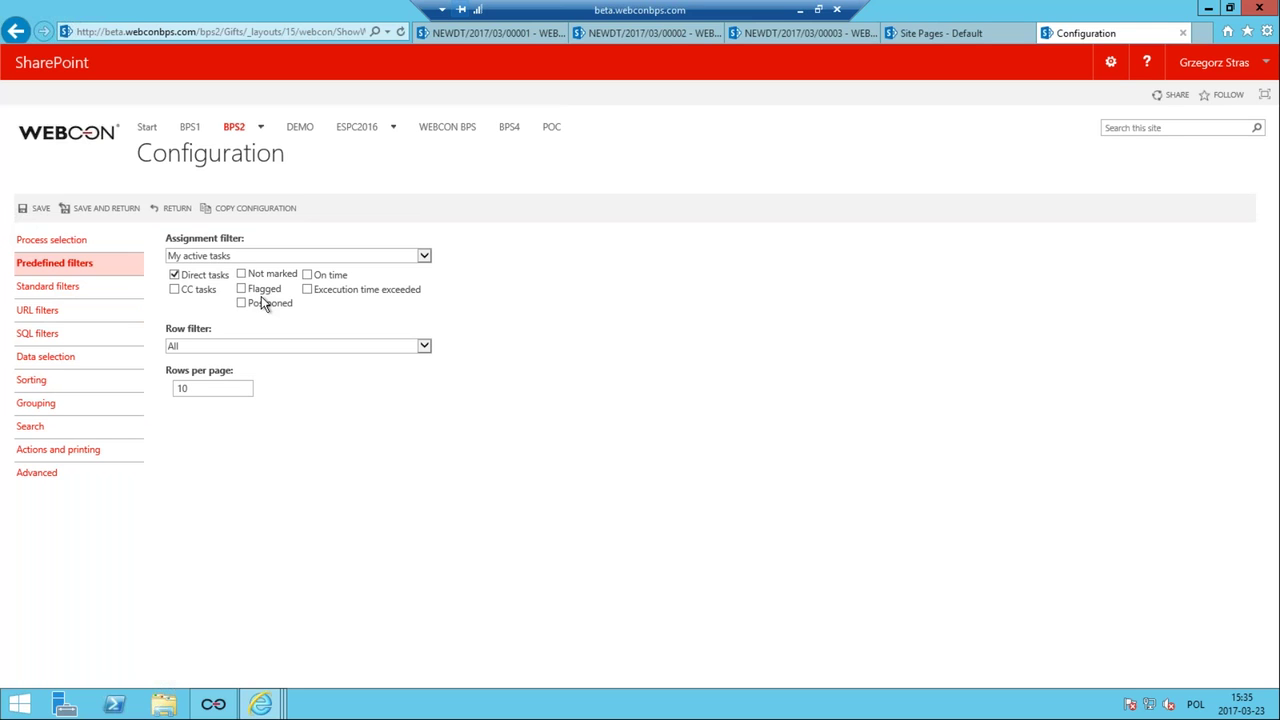
left_click(210, 255)
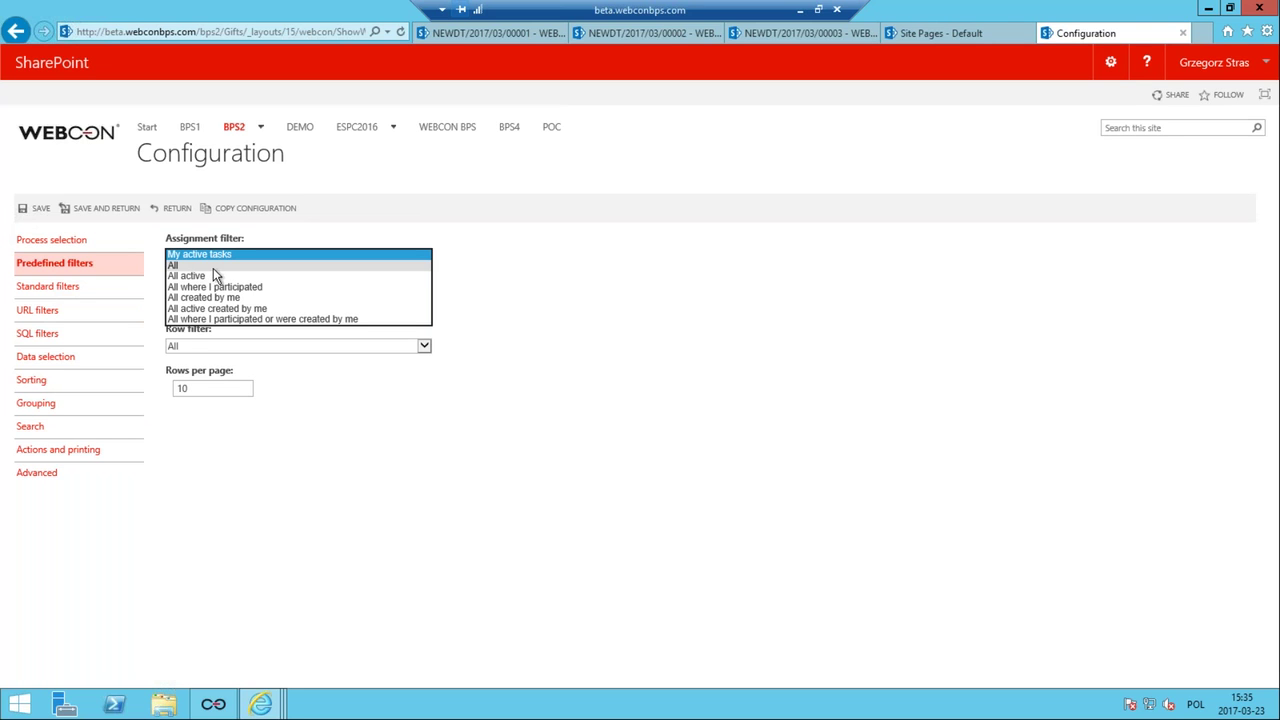
left_click(607, 268)
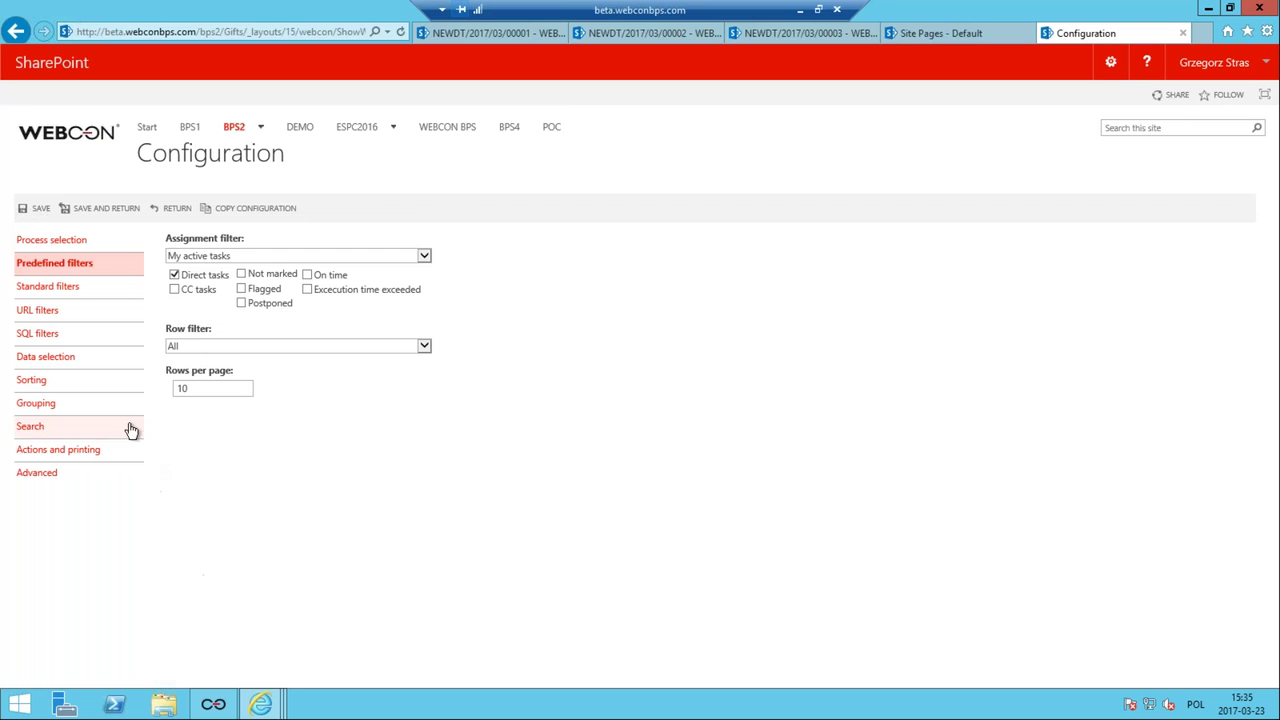
left_click(55, 360)
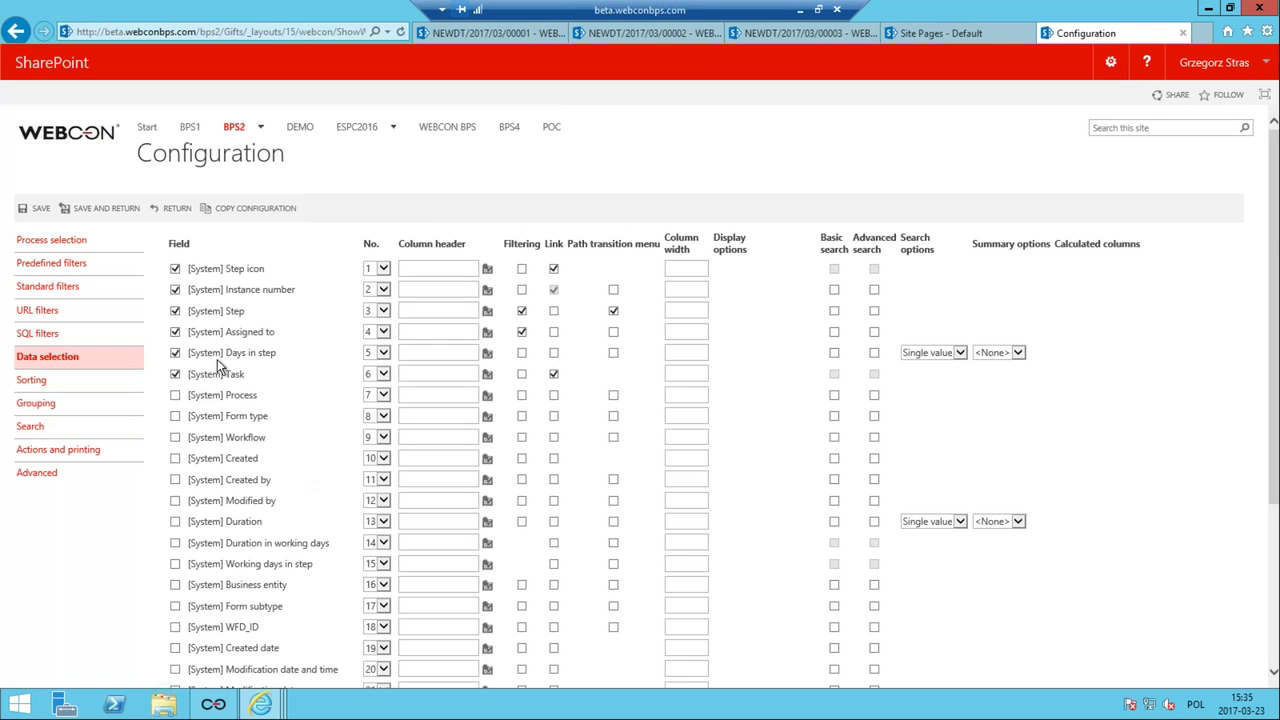
Show Title and Total value as columns in positions 2 and 3, then save and return.
scroll(257, 371, "down", 3)
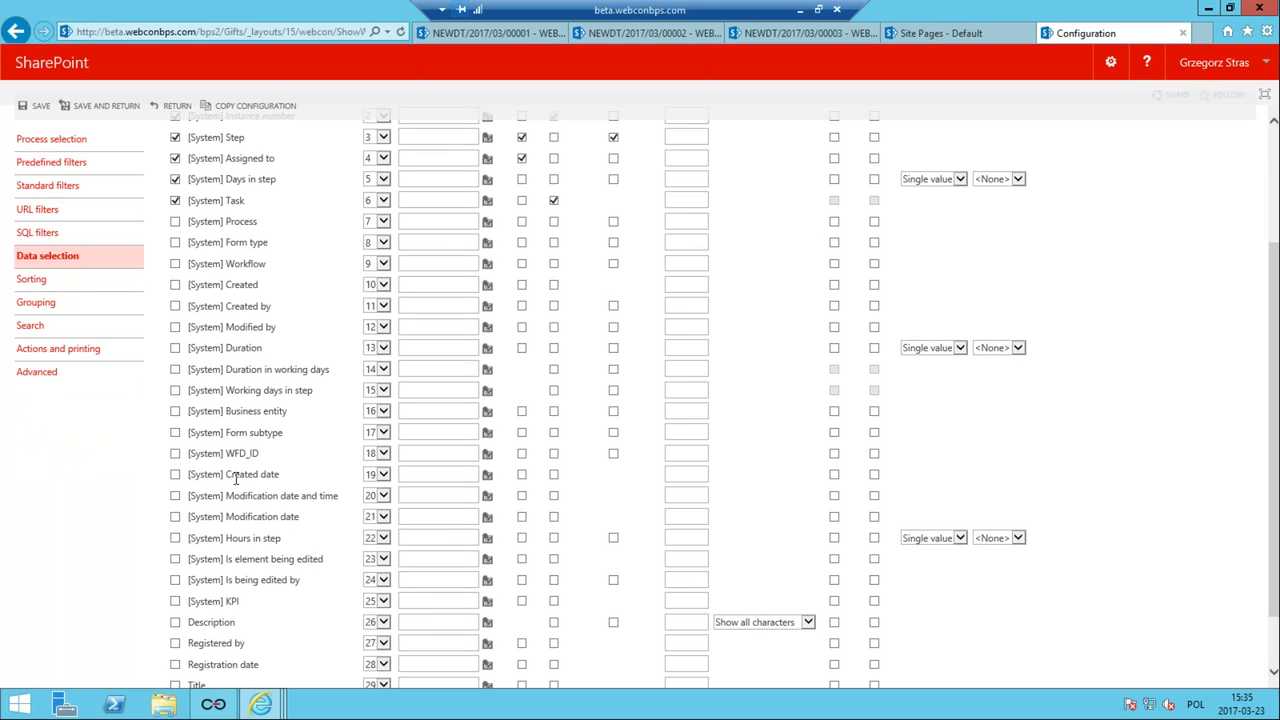
scroll(260, 465, "up", 3)
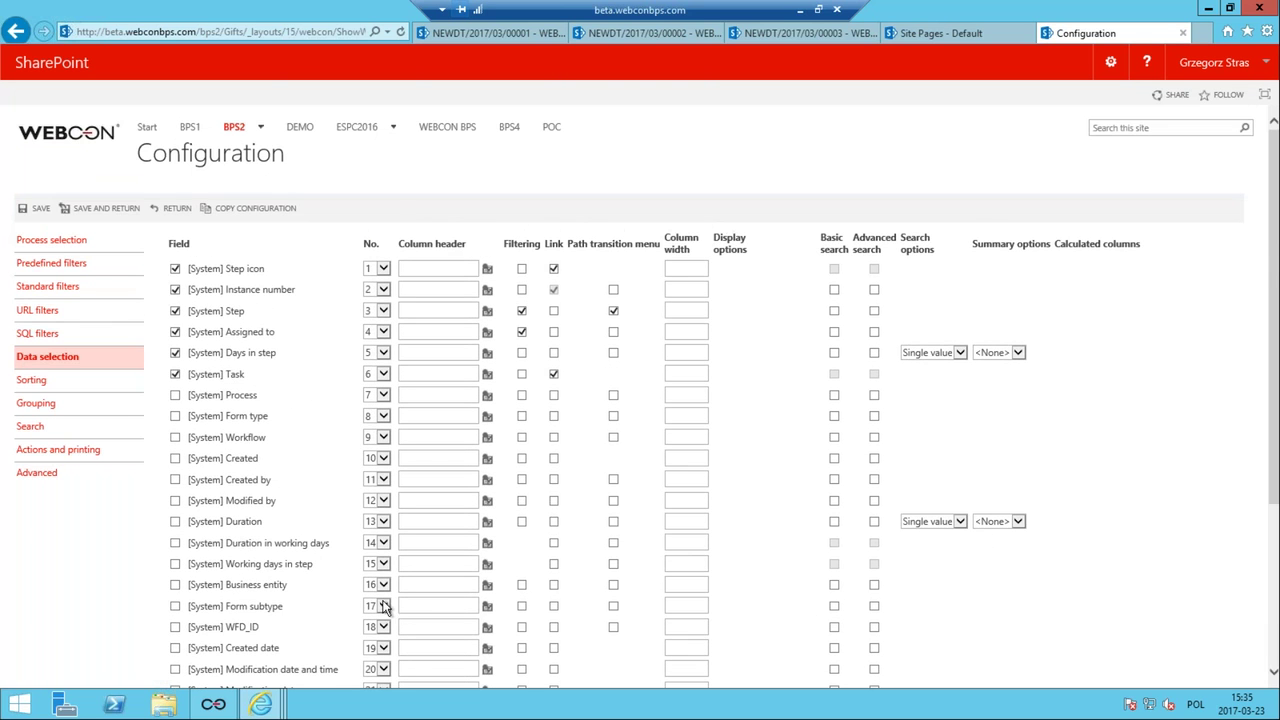
scroll(329, 483, "down", 3)
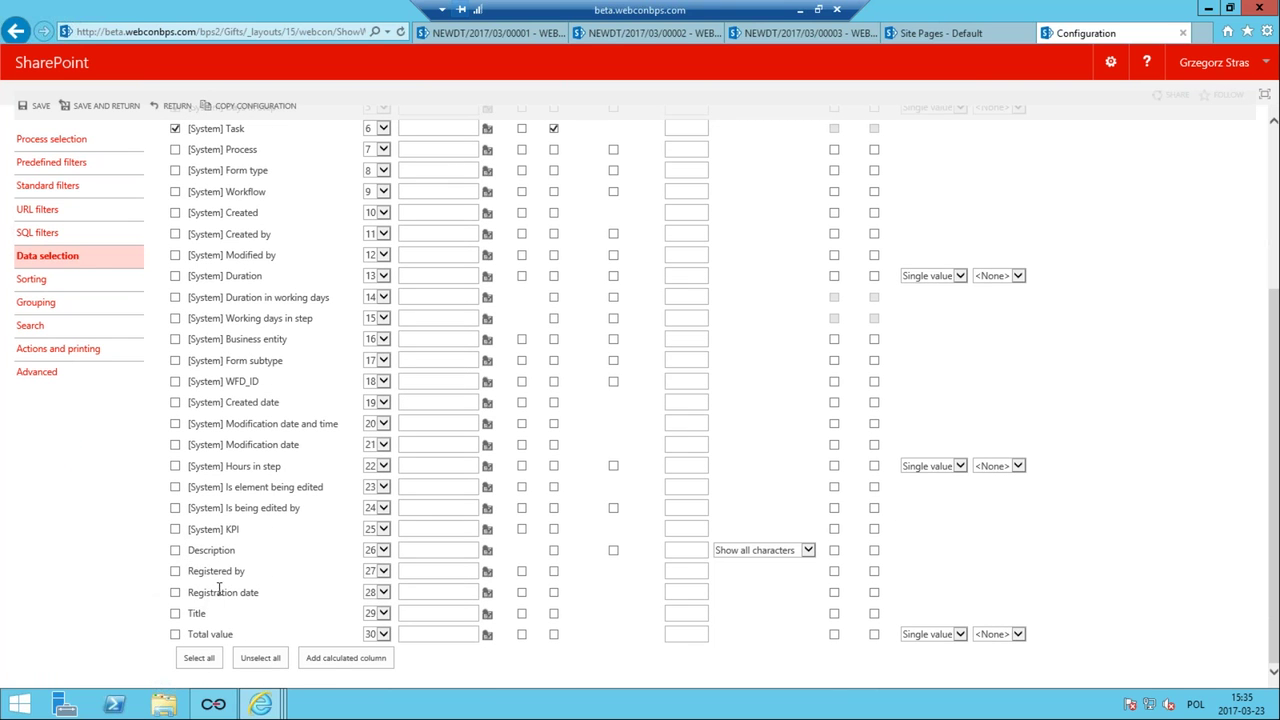
left_click(176, 613)
left_click(176, 634)
left_click(384, 614)
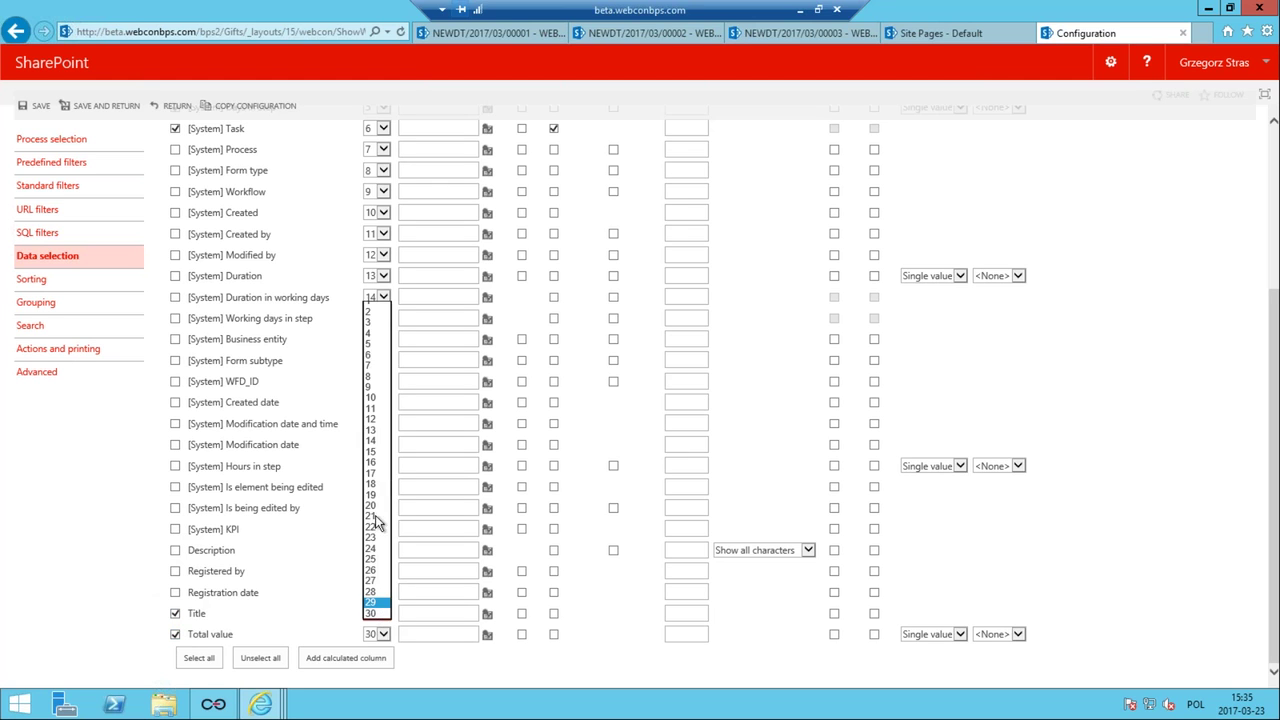
left_click(376, 332)
left_click(384, 634)
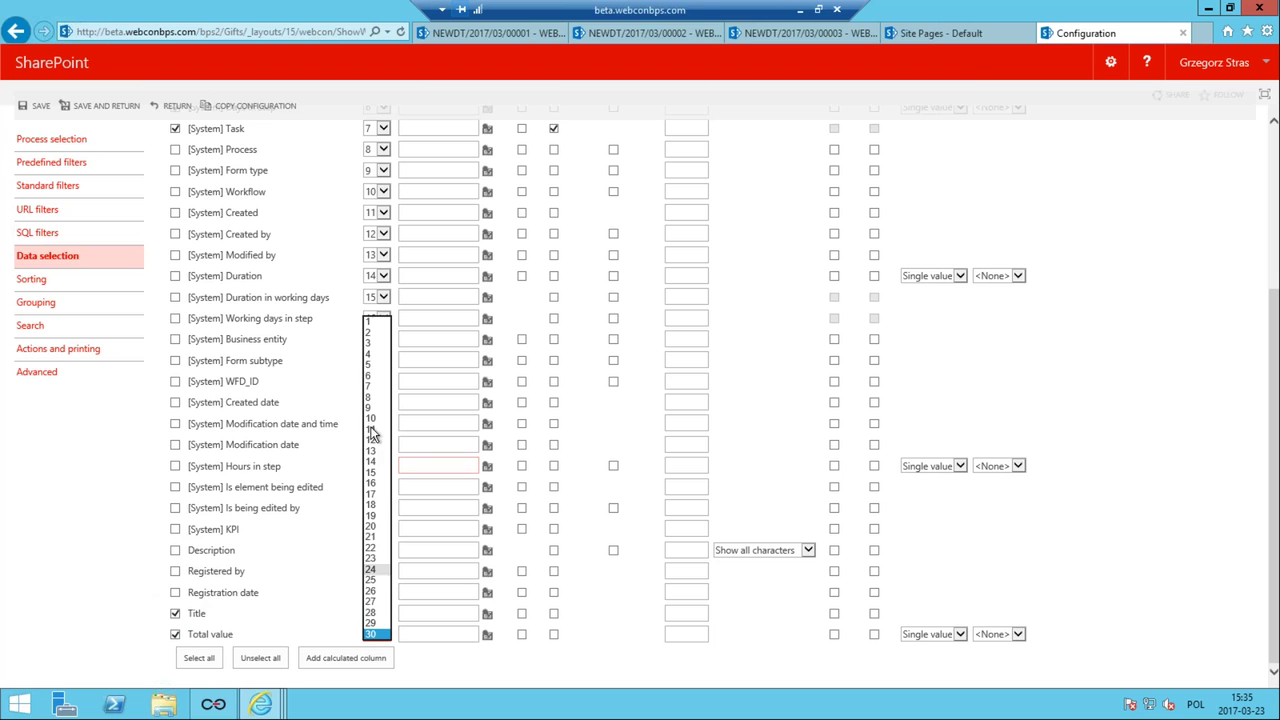
left_click(370, 343)
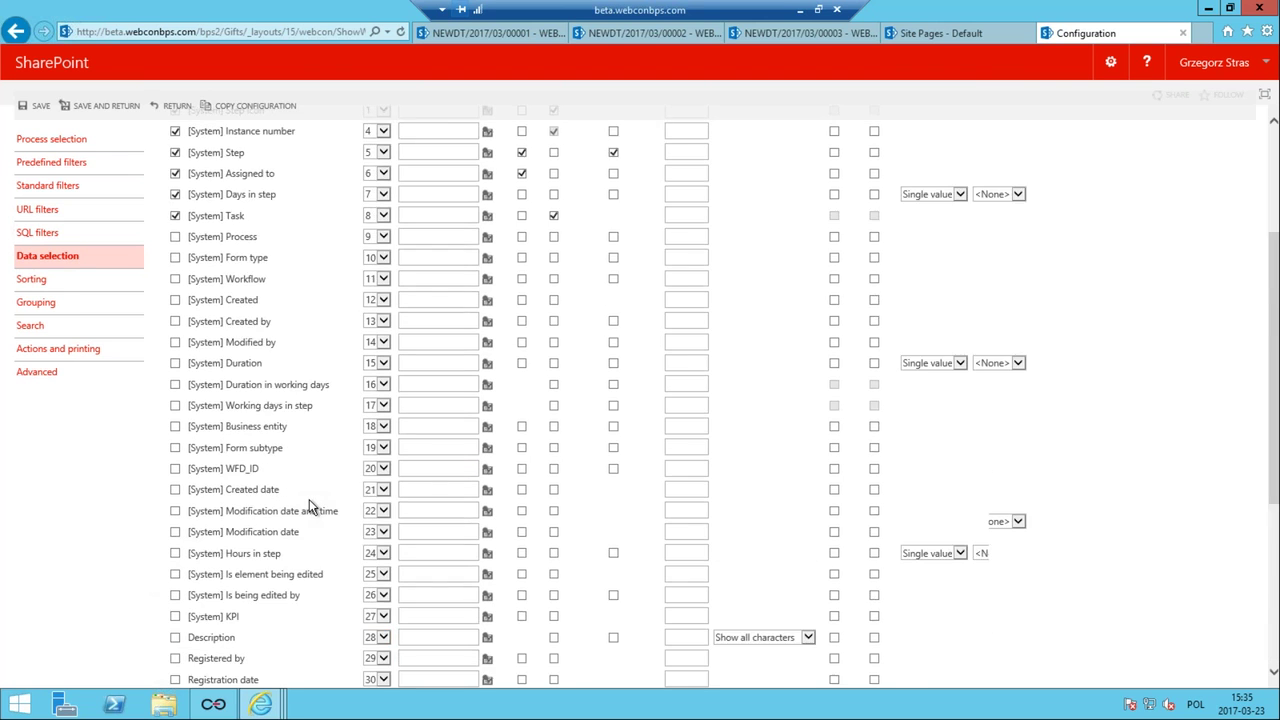
left_click(95, 208)
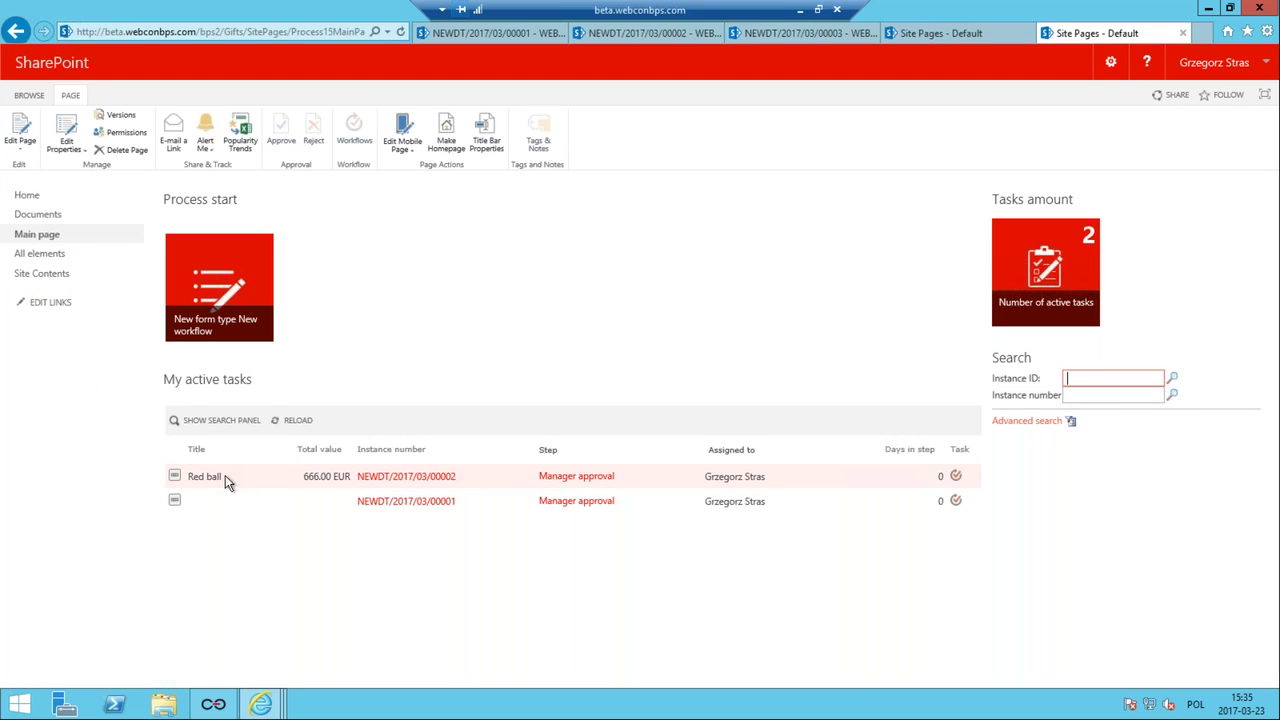
left_click_drag(198, 487, 242, 480)
left_click(291, 487)
left_click_drag(303, 477, 355, 477)
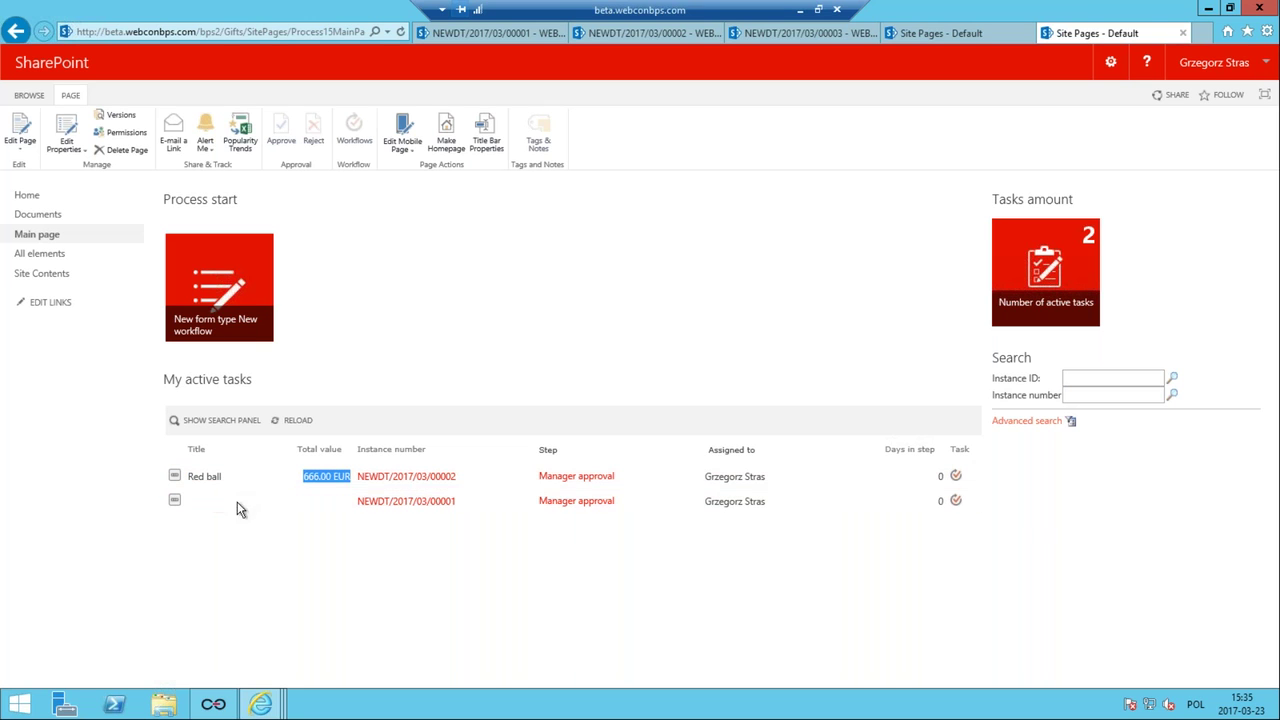
left_click(203, 503)
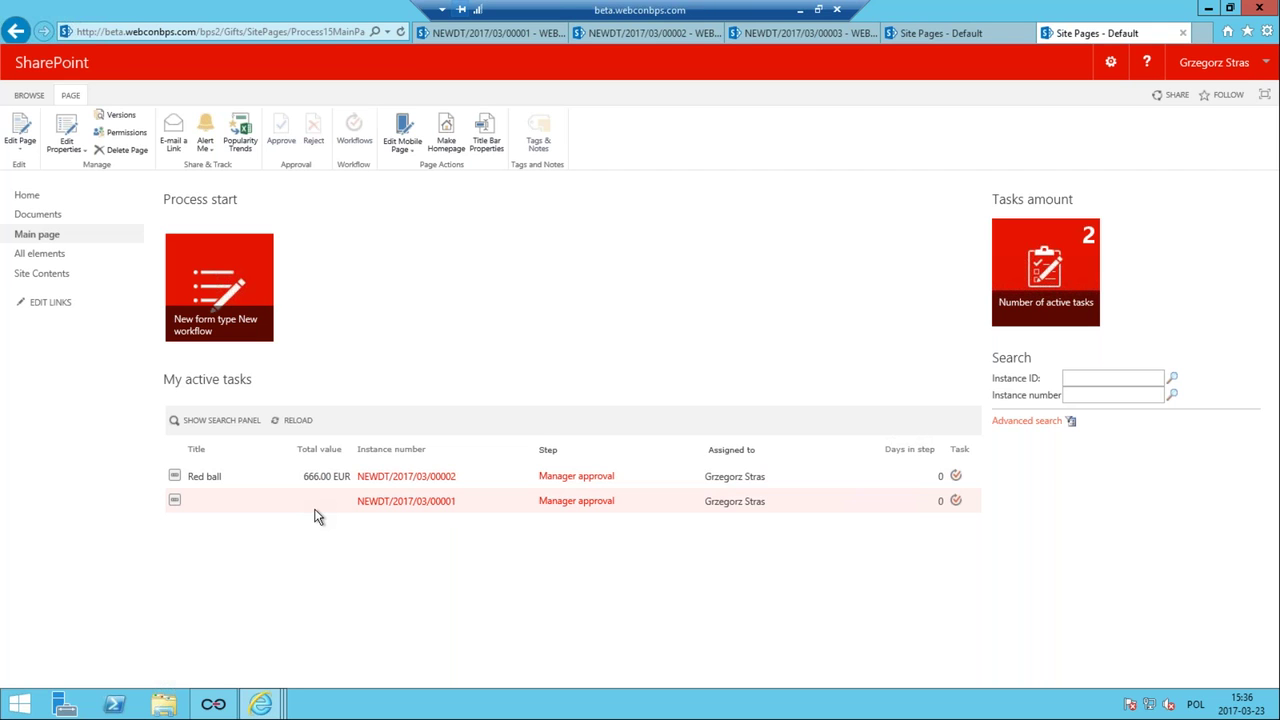
In the Fields matrix left panel, make Title and Total value required at Registration, and save the process.
left_click(212, 705)
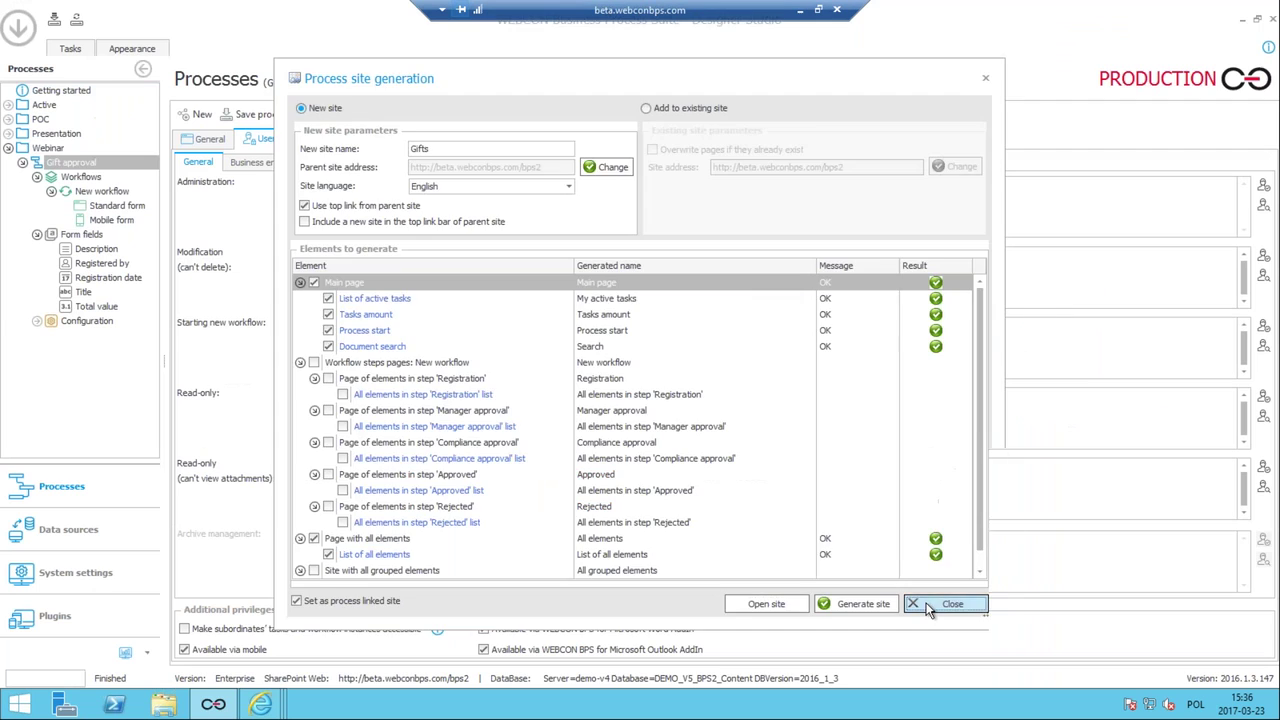
left_click(945, 604)
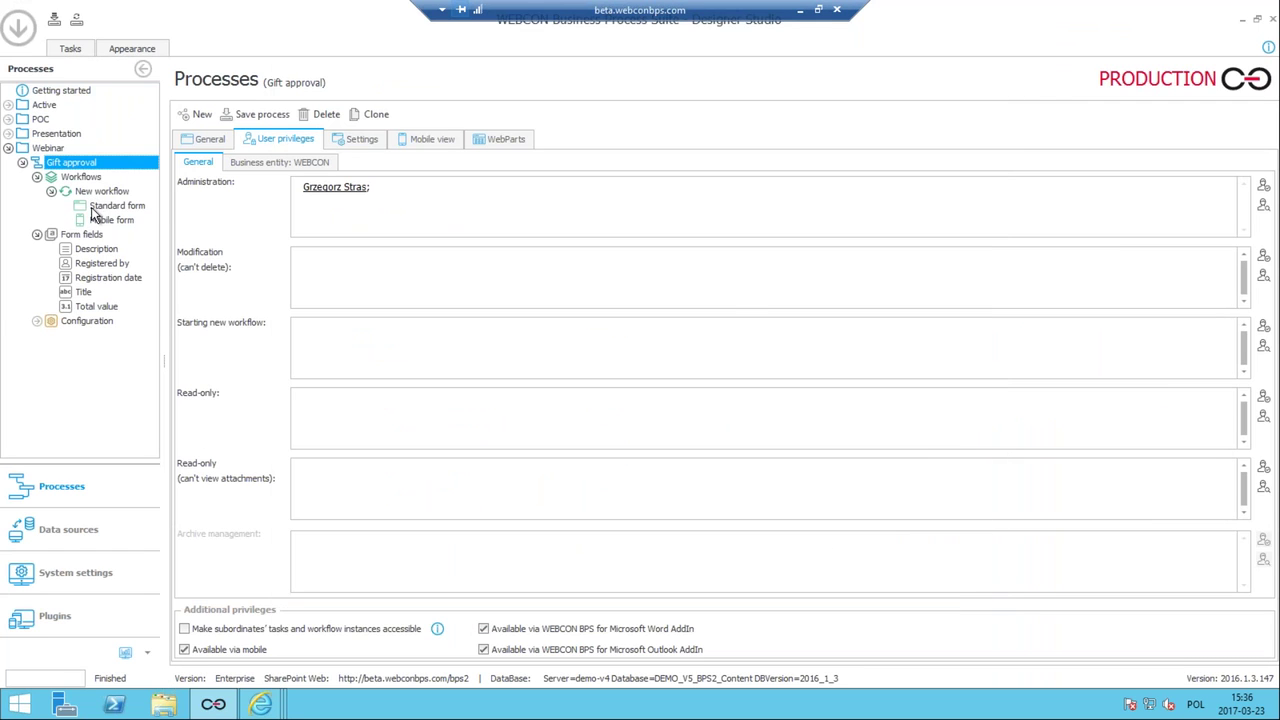
left_click(92, 207)
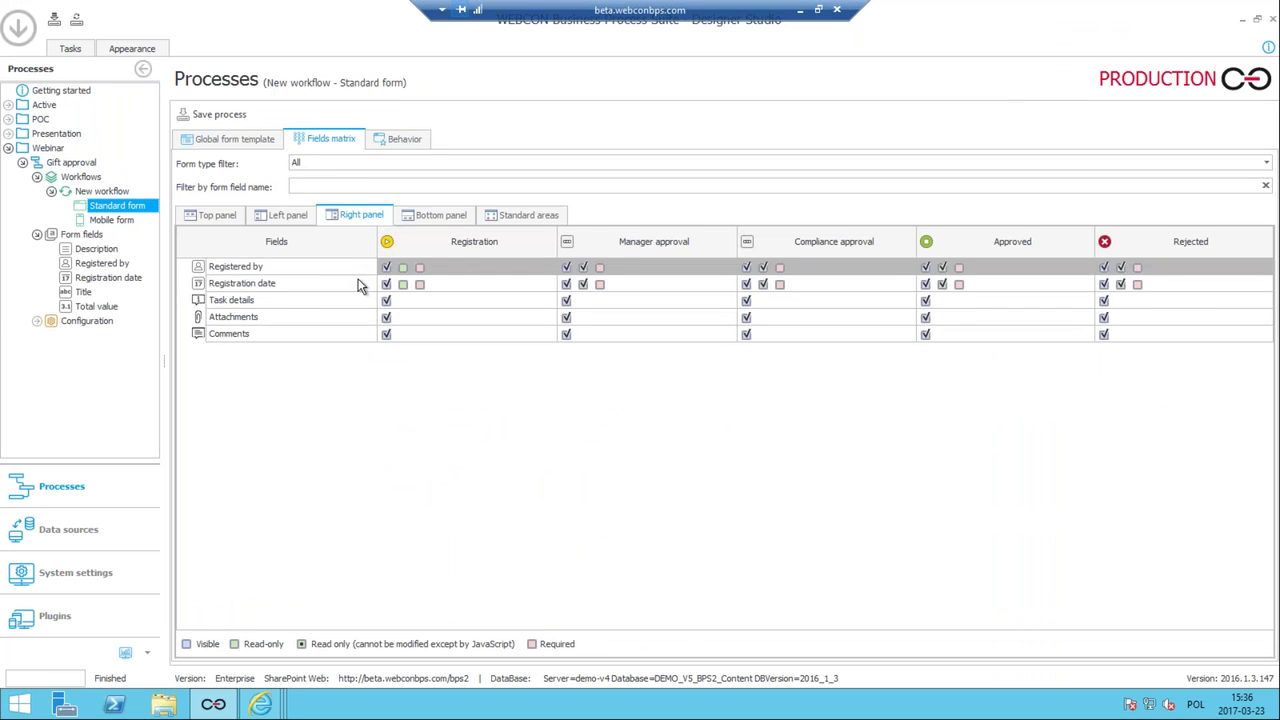
left_click(215, 215)
left_click(287, 215)
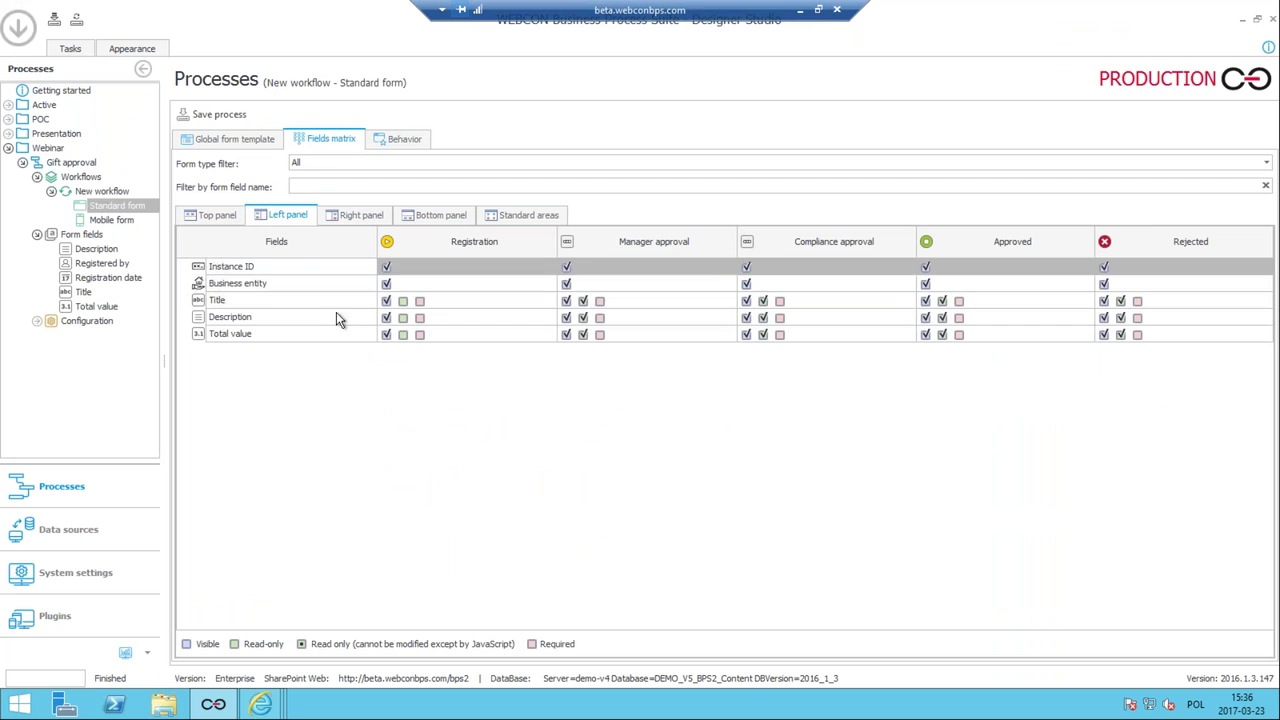
left_click(420, 301)
left_click(420, 335)
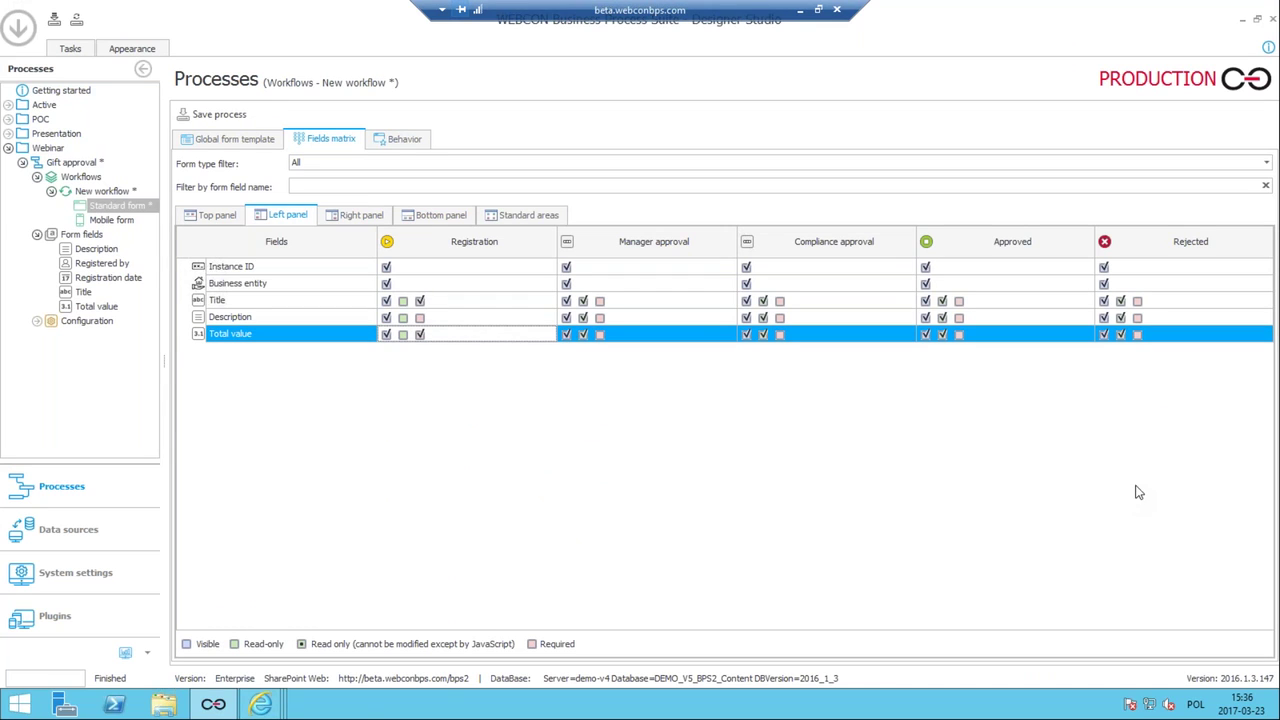
left_click(218, 114)
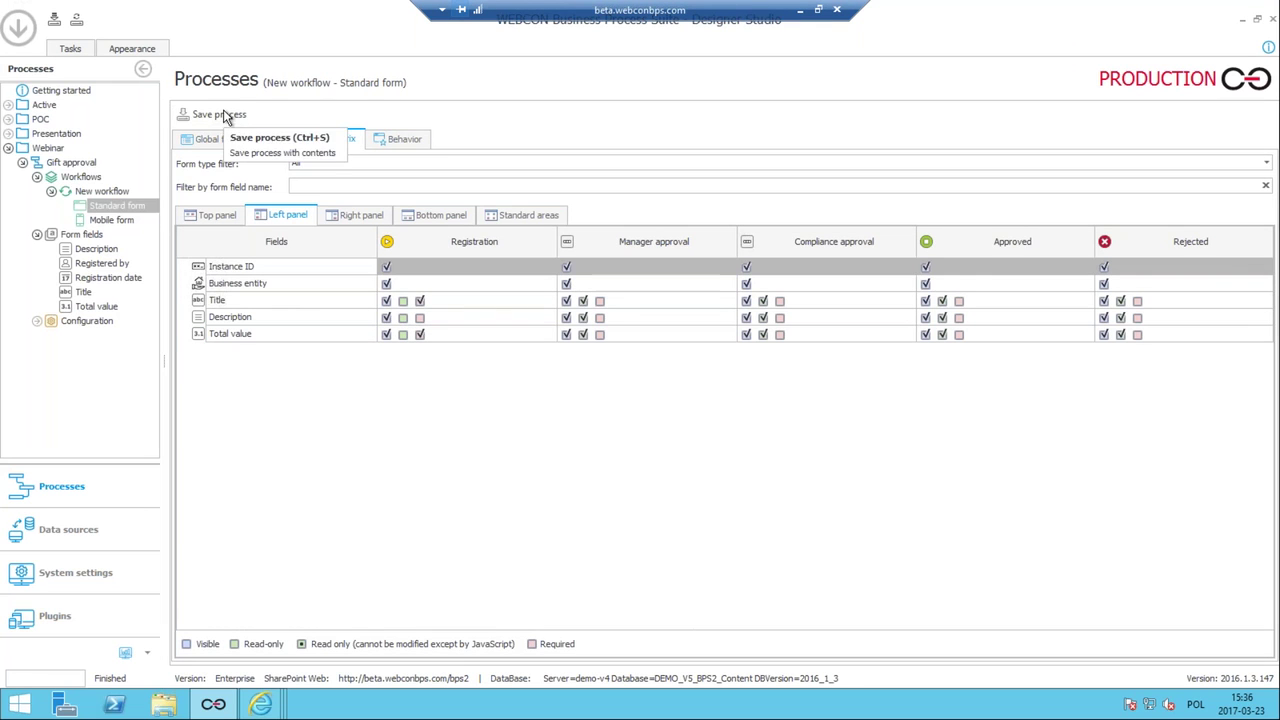
Start a new workflow in the Gift approval process.
left_click(68, 165)
right_click(68, 168)
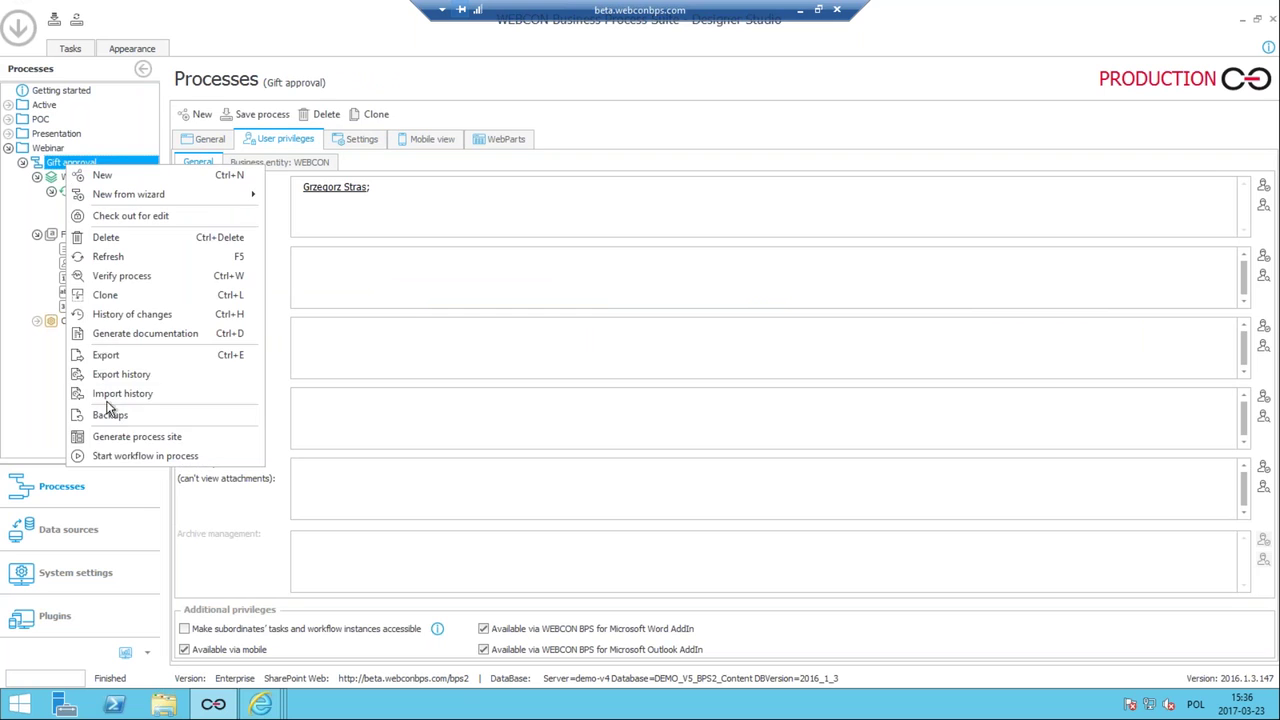
left_click(108, 451)
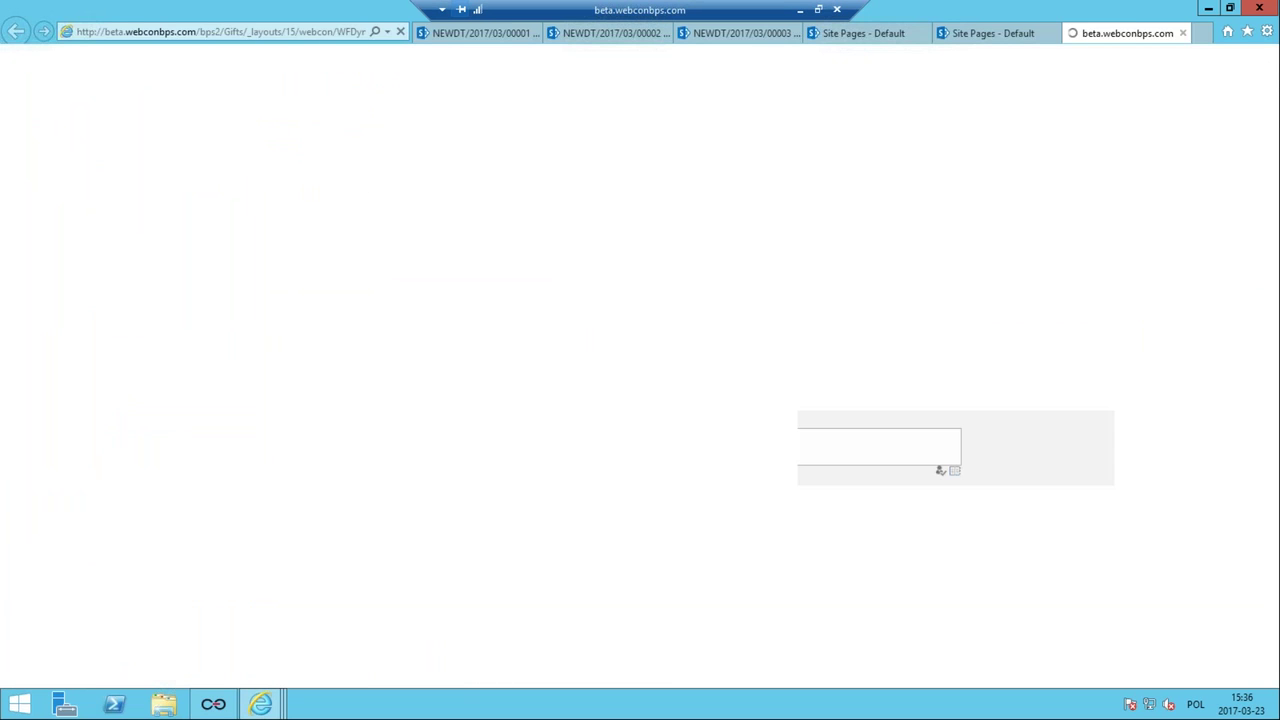
left_click(184, 235)
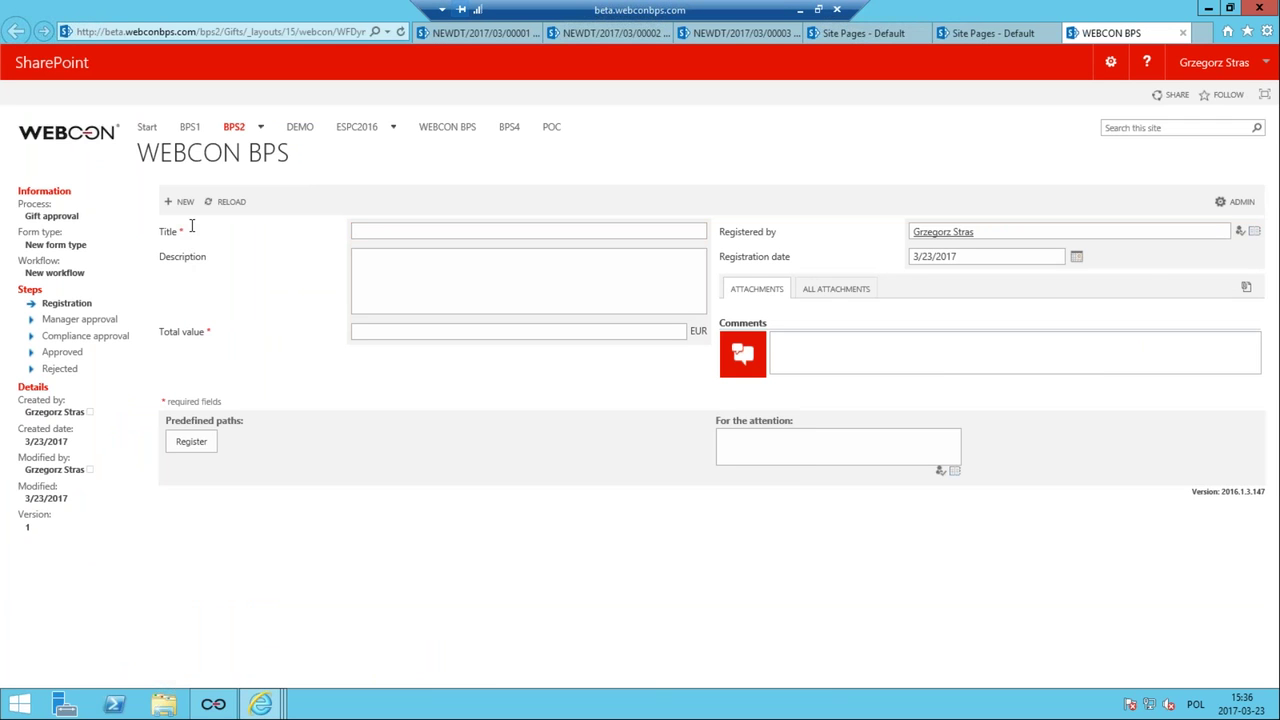
Submit the empty form to trigger required-field errors, then enter the title 'Box of blue pens'.
left_click(205, 443)
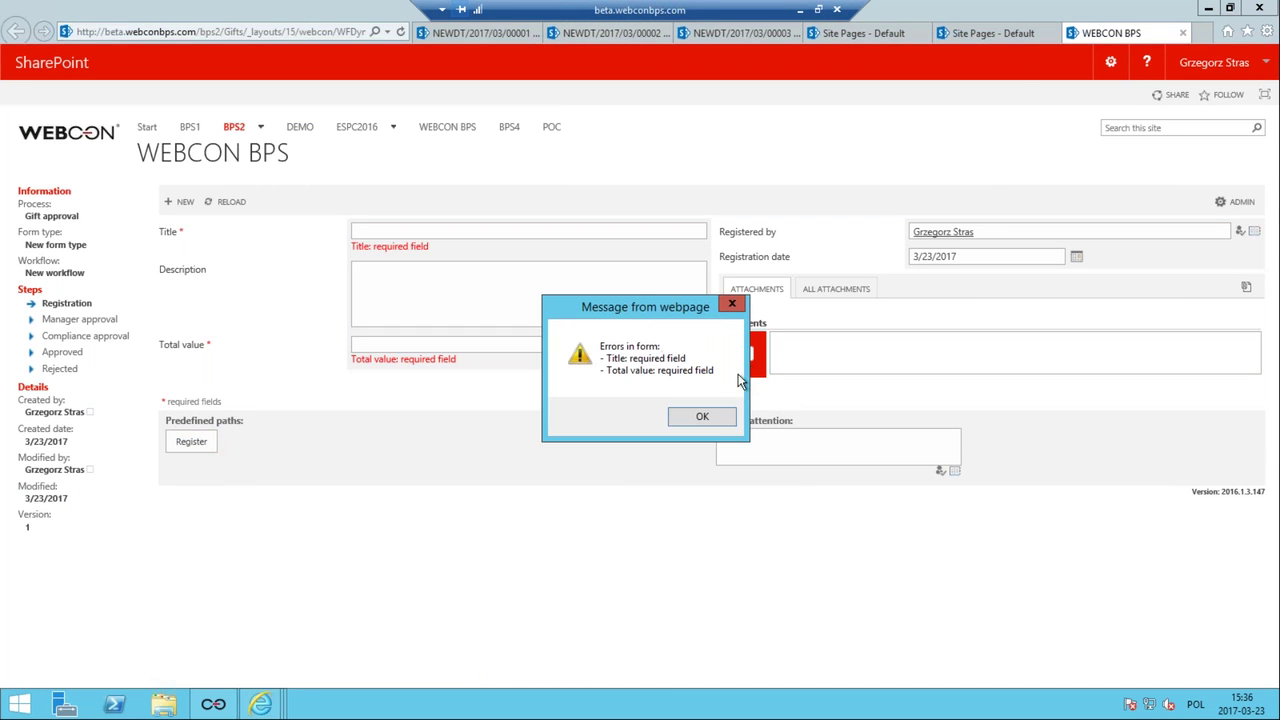
left_click(689, 417)
left_click(491, 343)
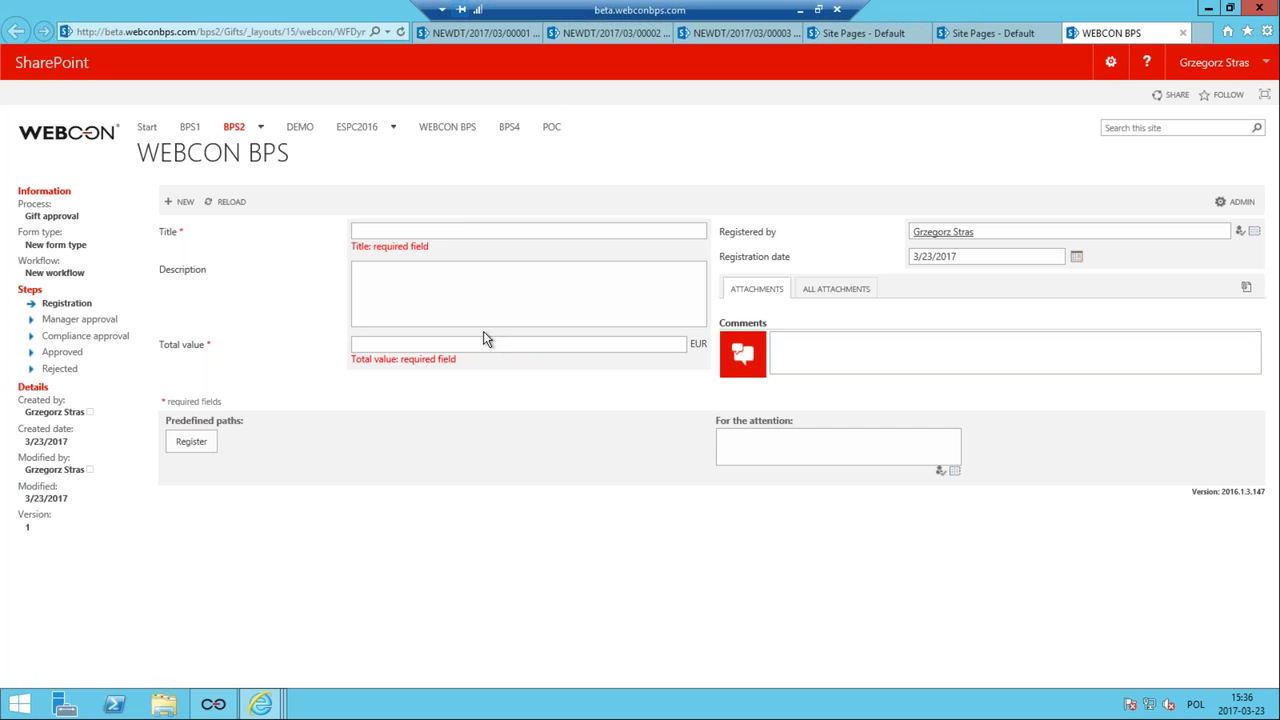
left_click(447, 236)
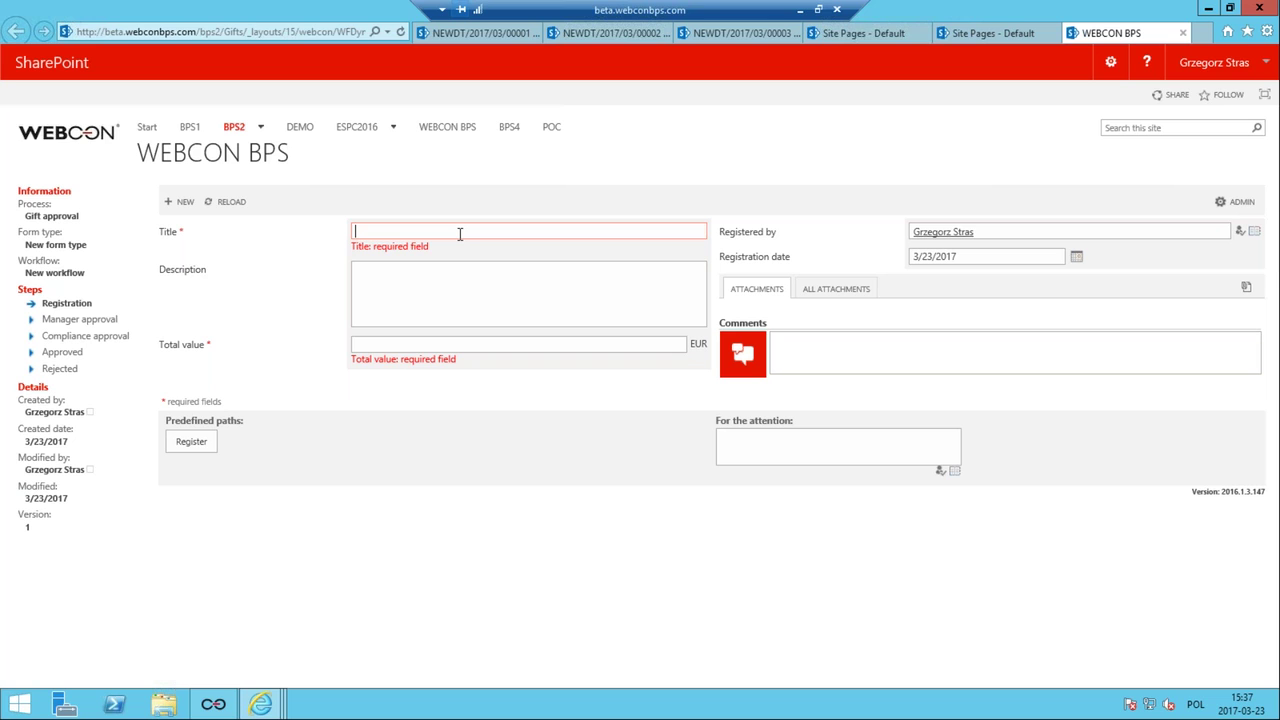
type("Box of pens")
key("Left")
key("Left")
key("Left")
key("Left")
type("blue")
Enter the description 'giant box of pens' and total value 444, then register the request.
left_click(500, 277)
type("giant bo")
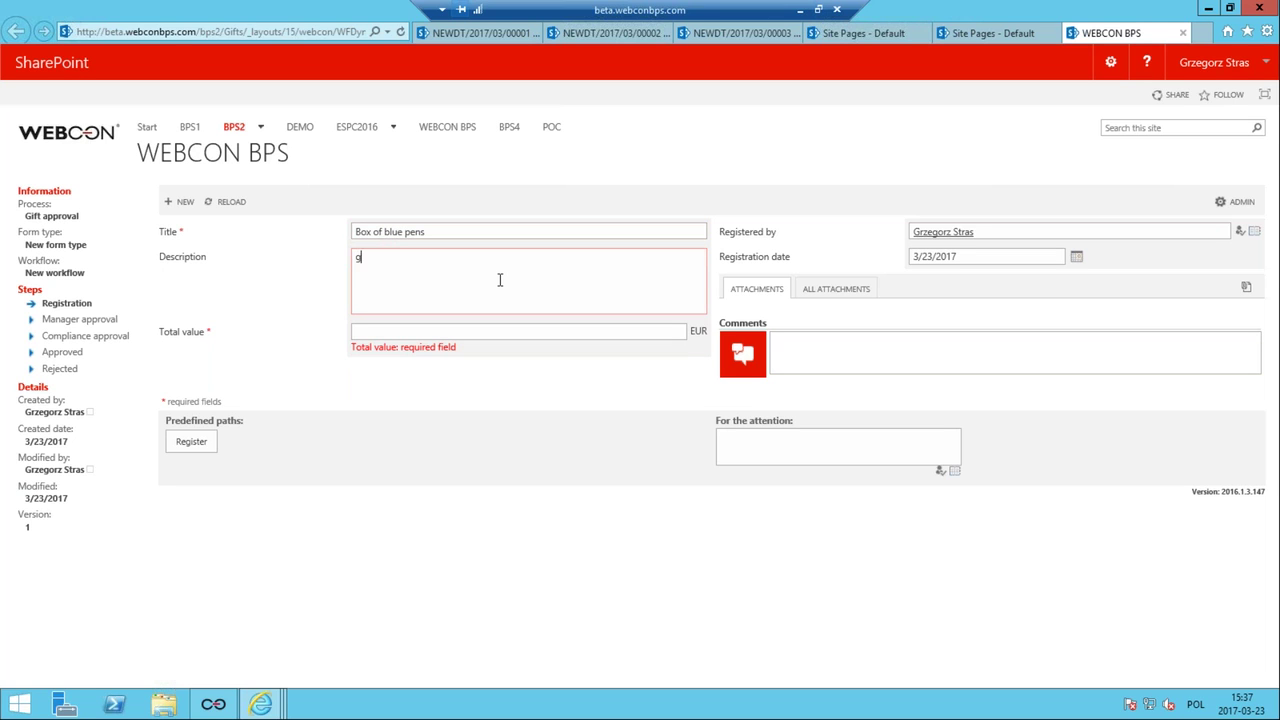
type("x of pens")
left_click(400, 332)
type("444")
left_click(371, 457)
left_click(171, 443)
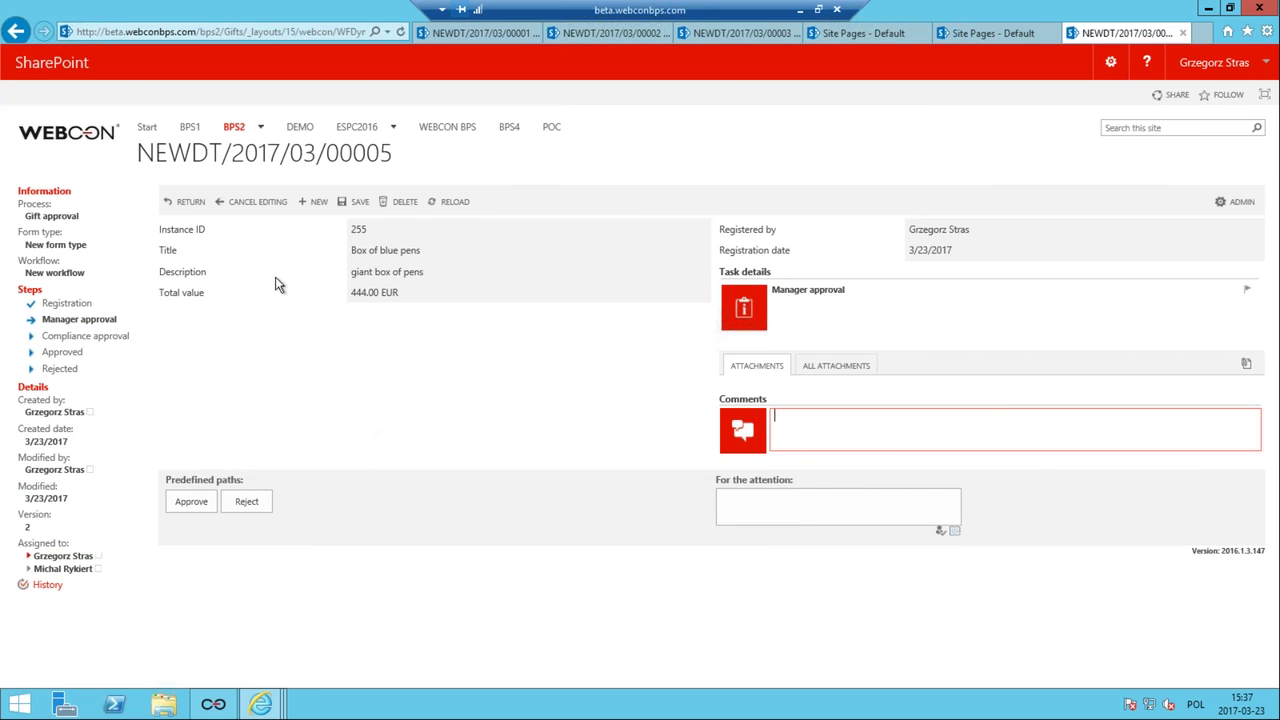
Reload the Gifts main page with F5, check the All elements list, and return to the Main page.
left_click(965, 33)
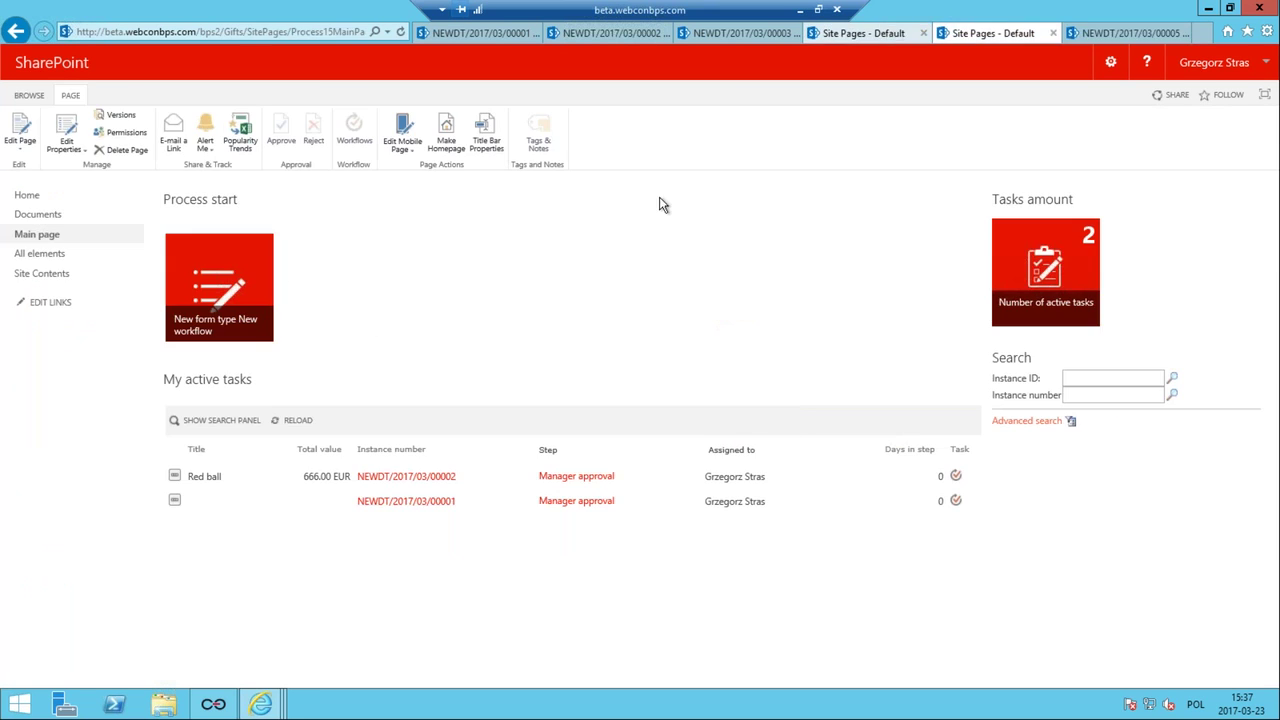
key("F5")
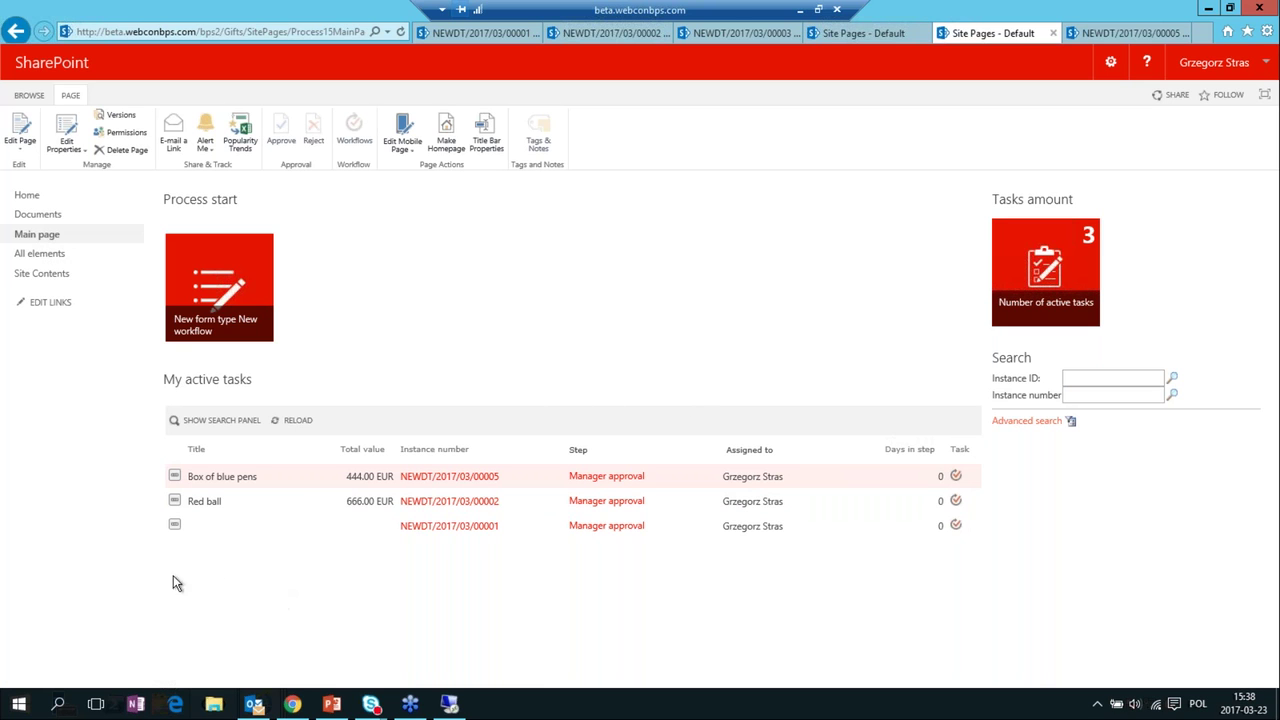
left_click(52, 254)
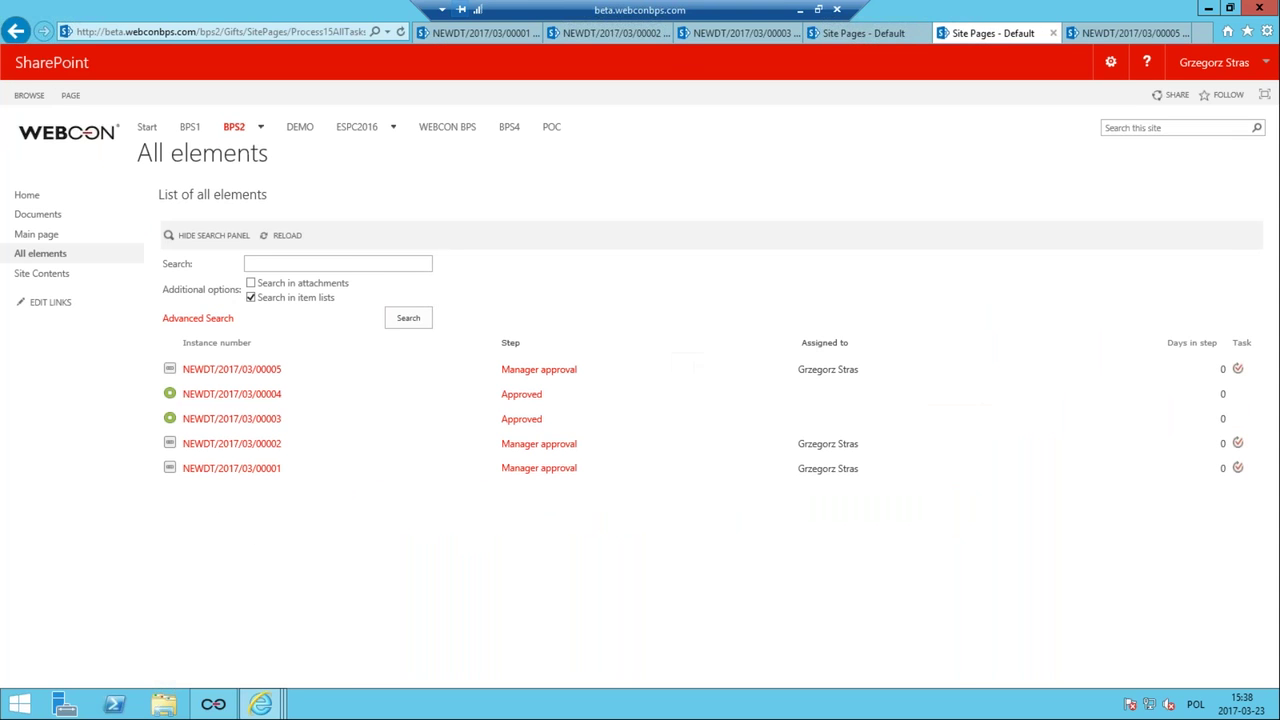
left_click(30, 236)
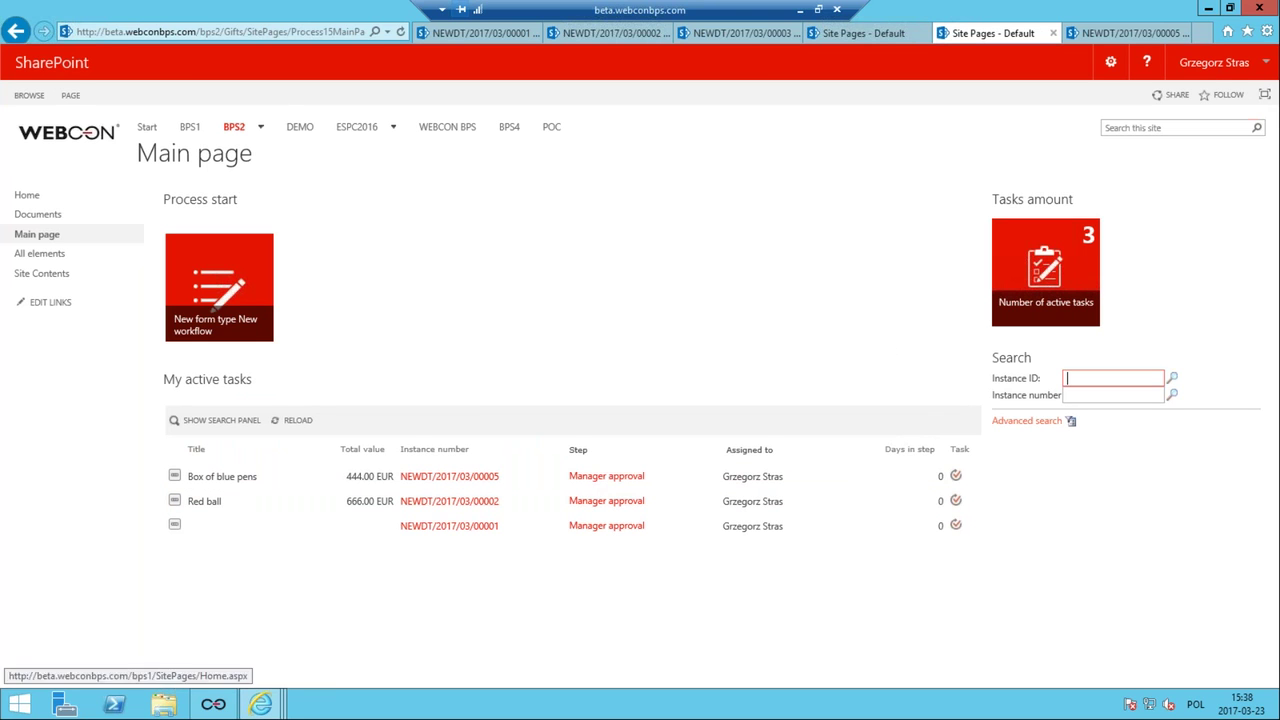
left_click(1110, 62)
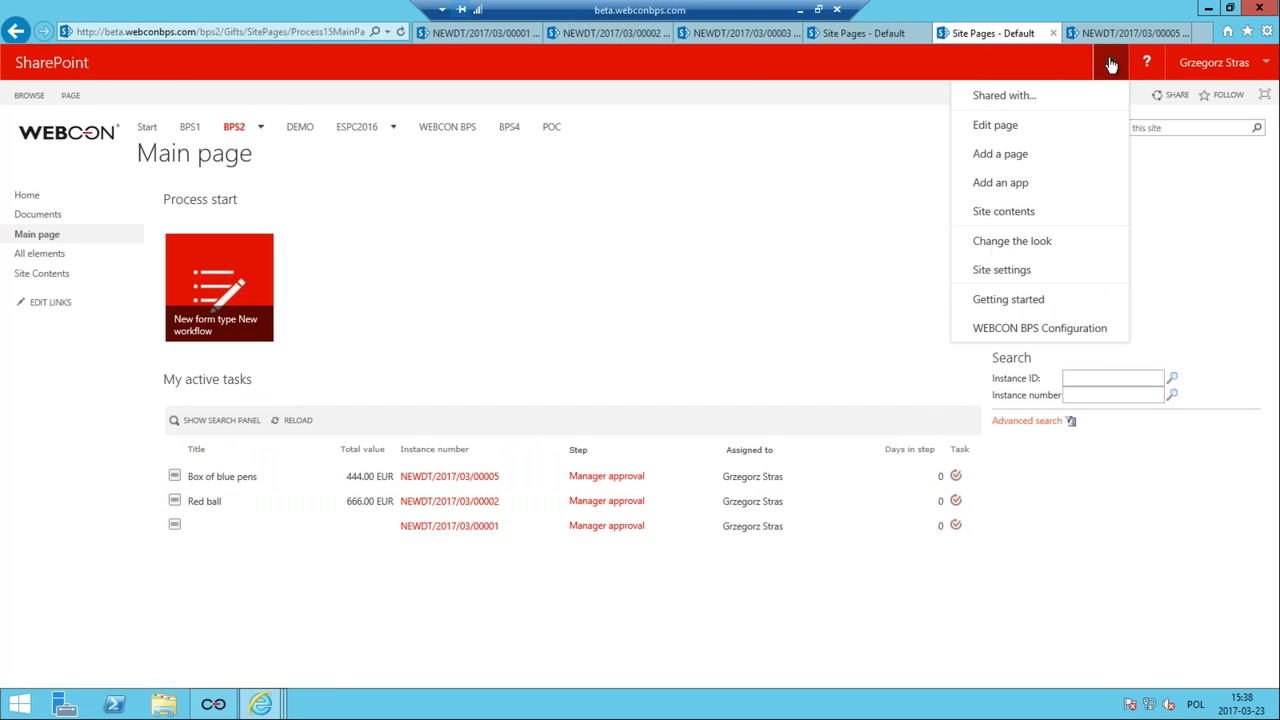
Add the BPS Show Workflow Elements web part from the WEBCON Business Process Suite category to the Main zone.
left_click(1013, 127)
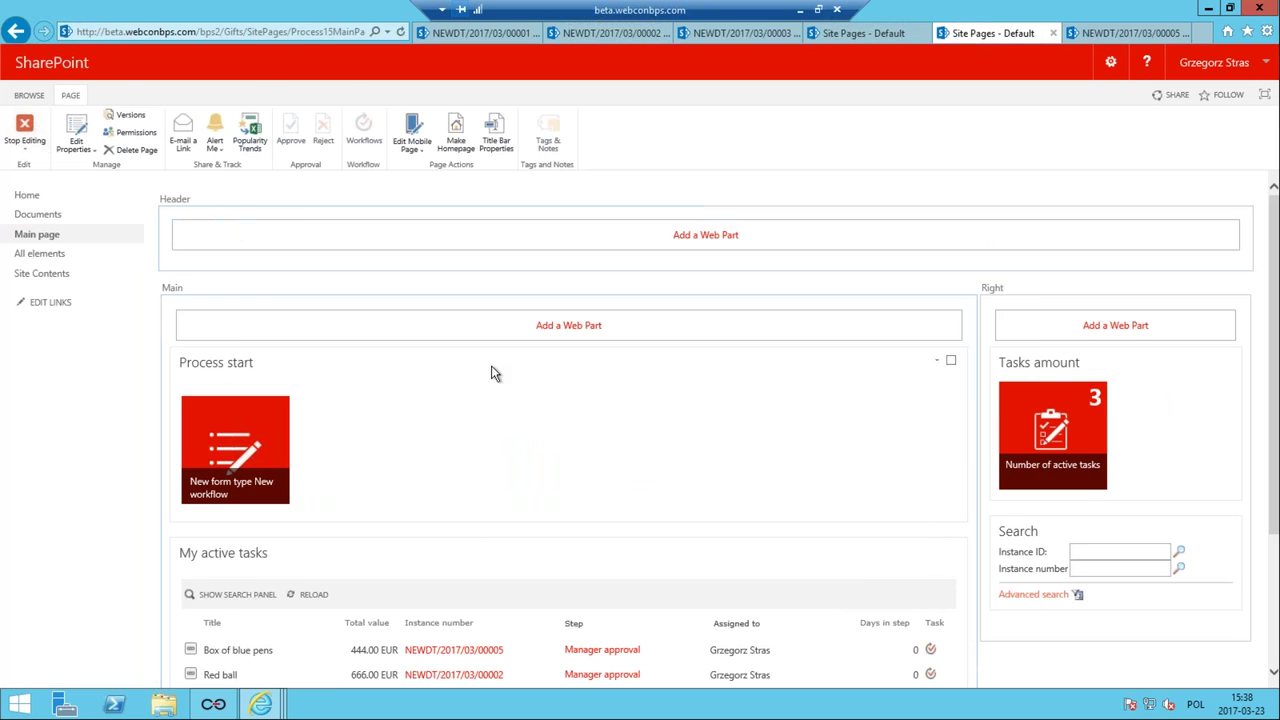
left_click(480, 331)
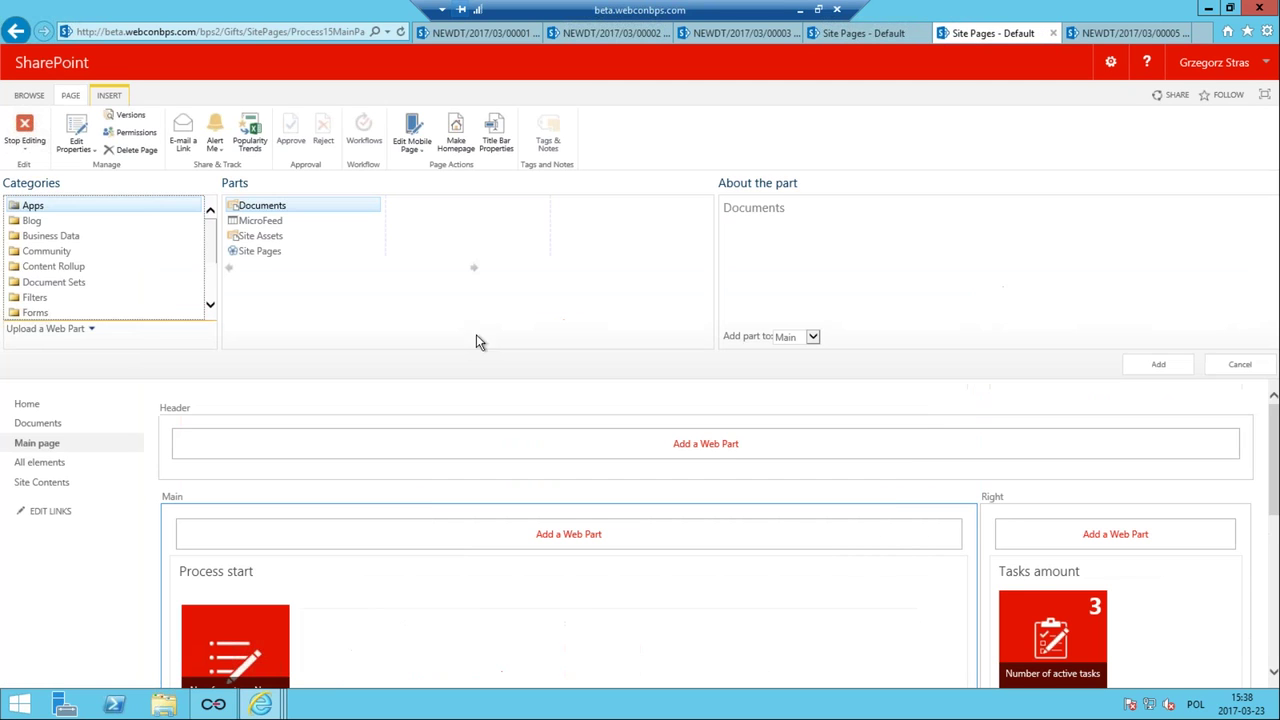
scroll(115, 265, "down", 3)
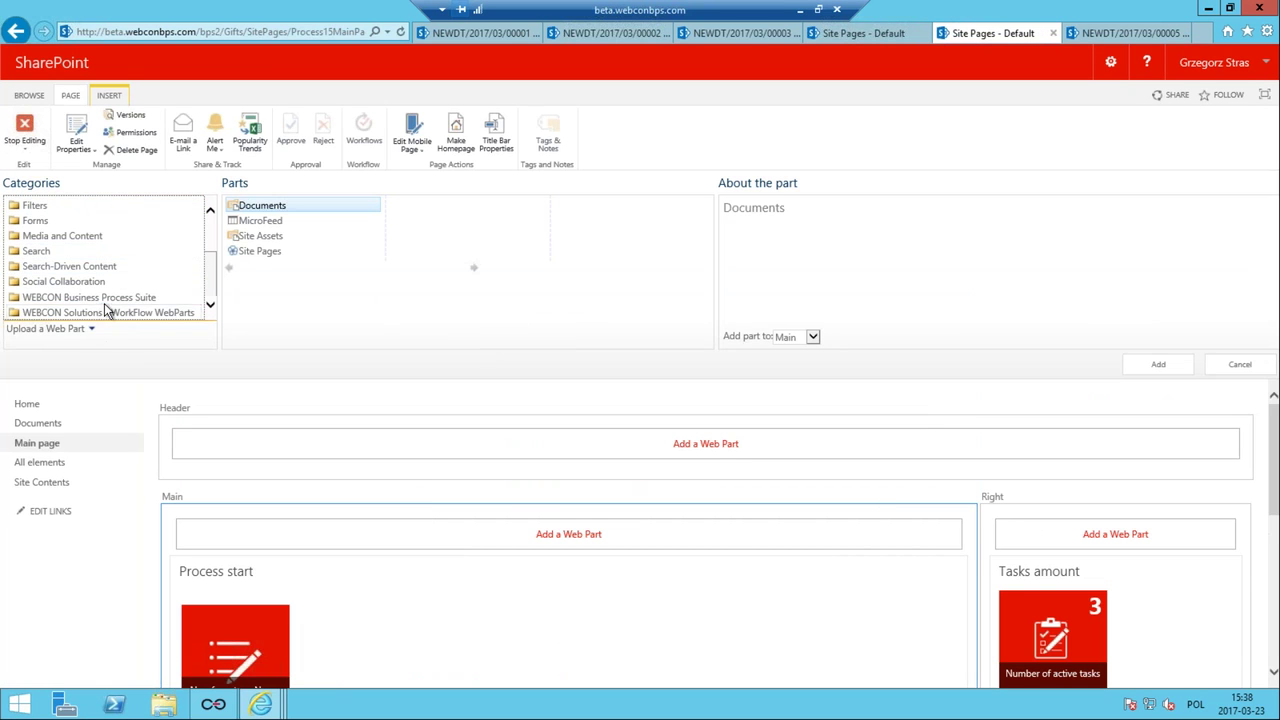
left_click(108, 299)
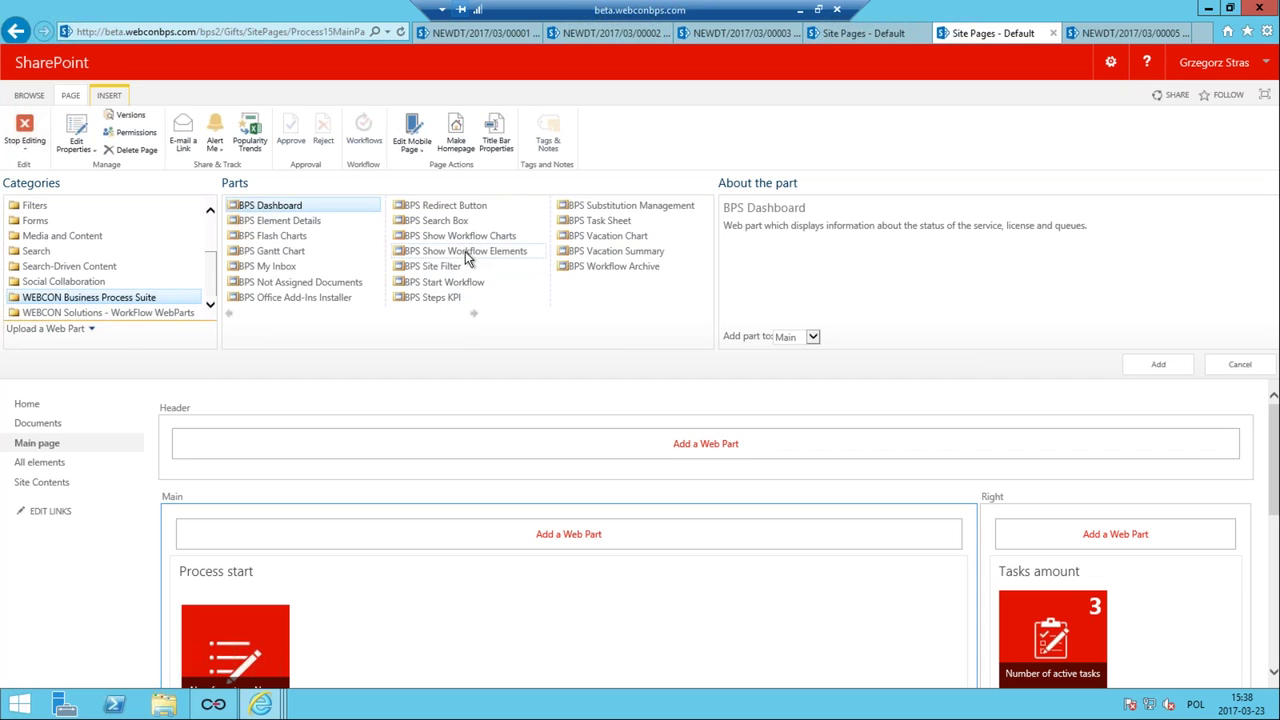
left_click(465, 251)
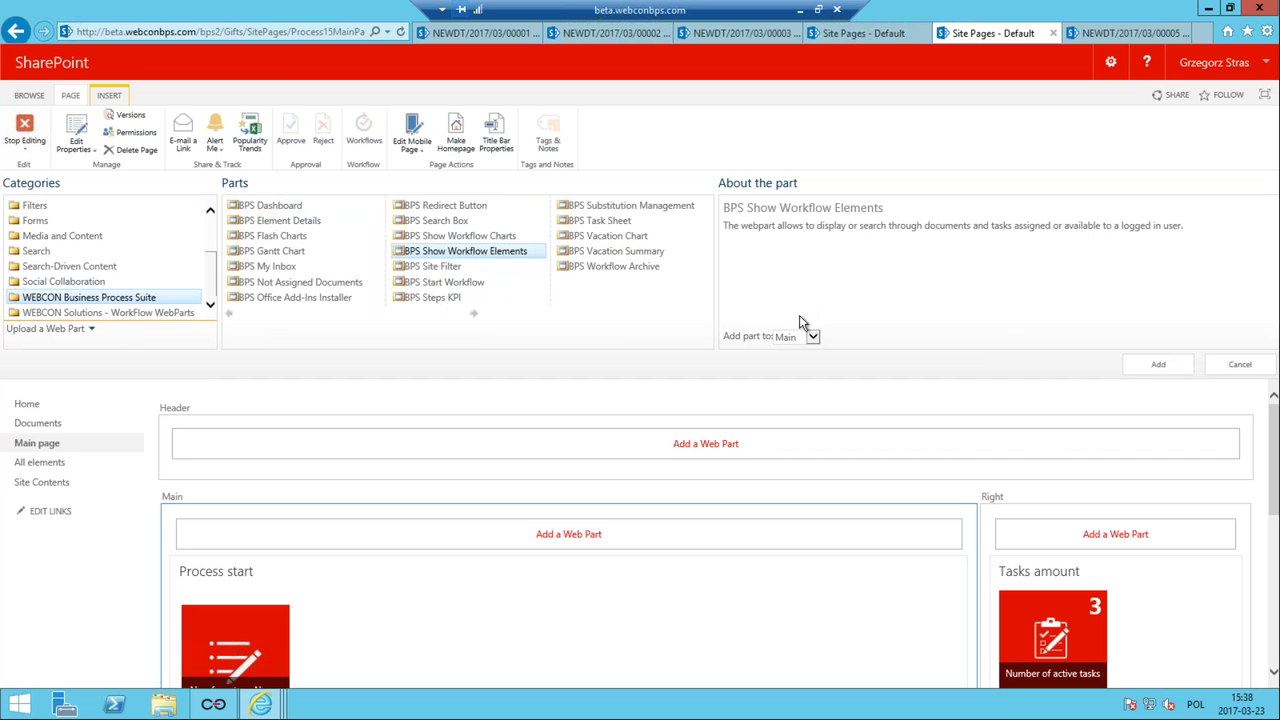
left_click(1159, 375)
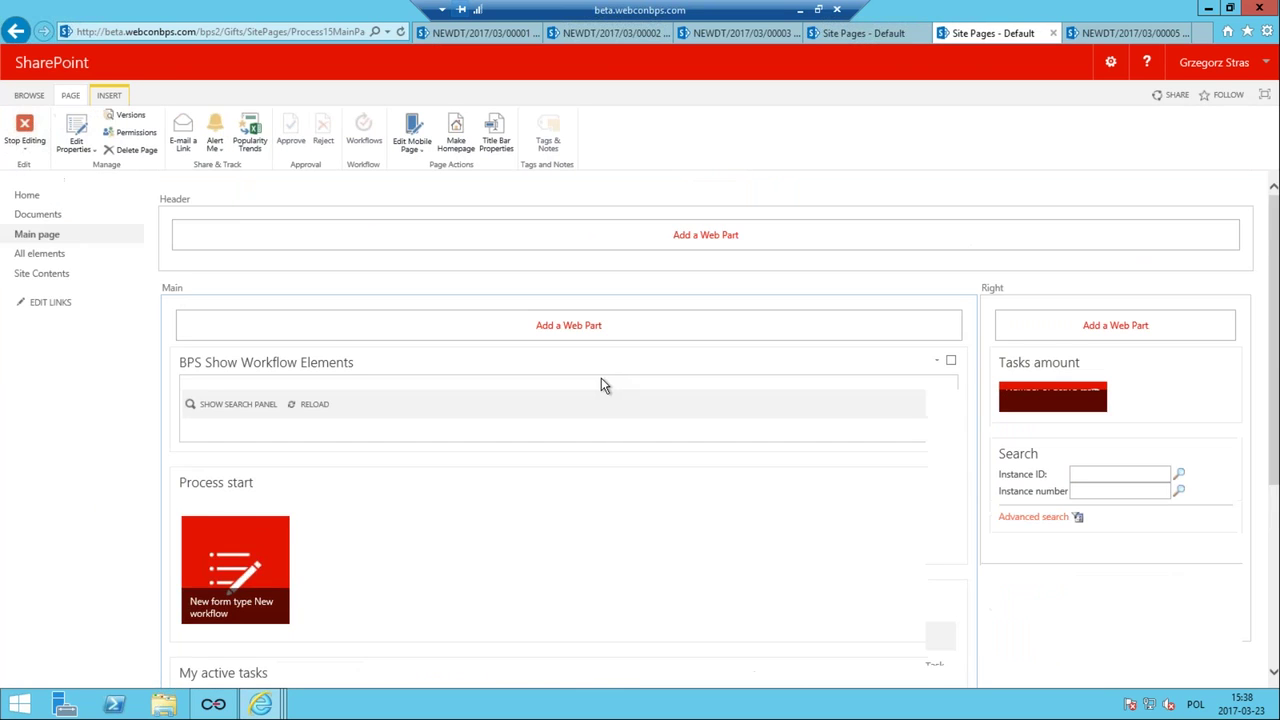
Drag the new web part below My active tasks.
scroll(603, 386, "down", 3)
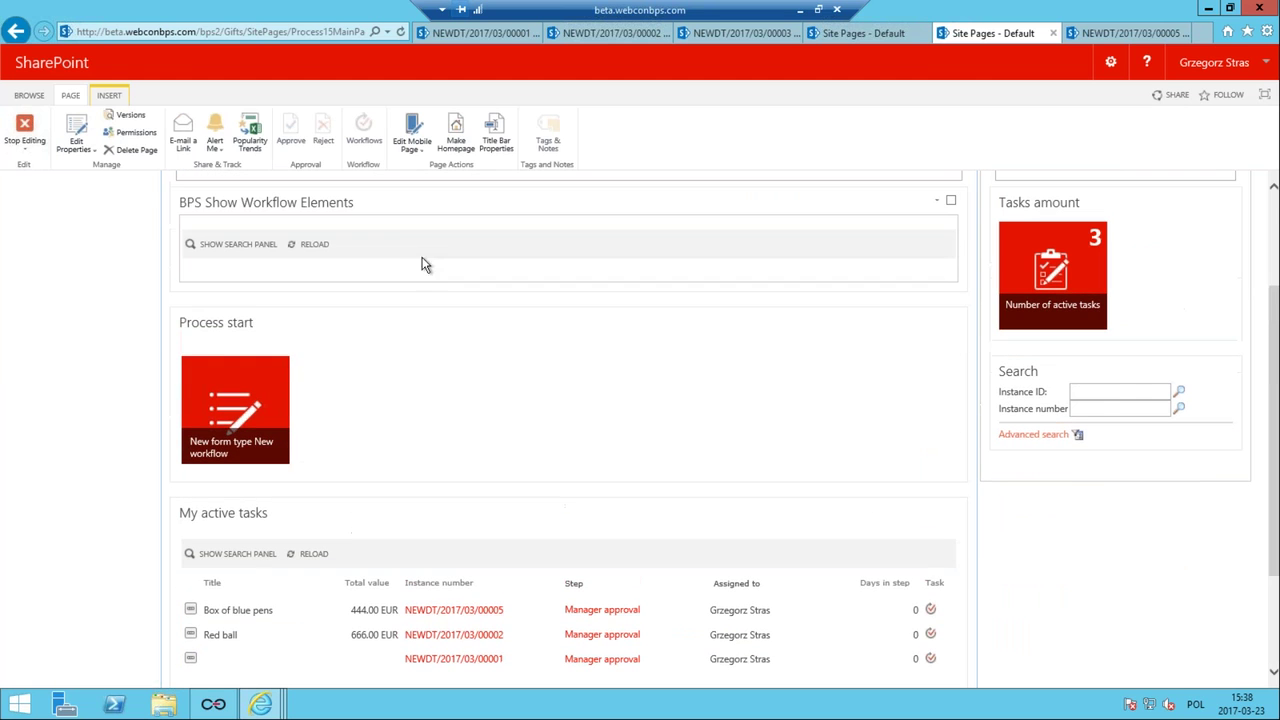
left_click(414, 246)
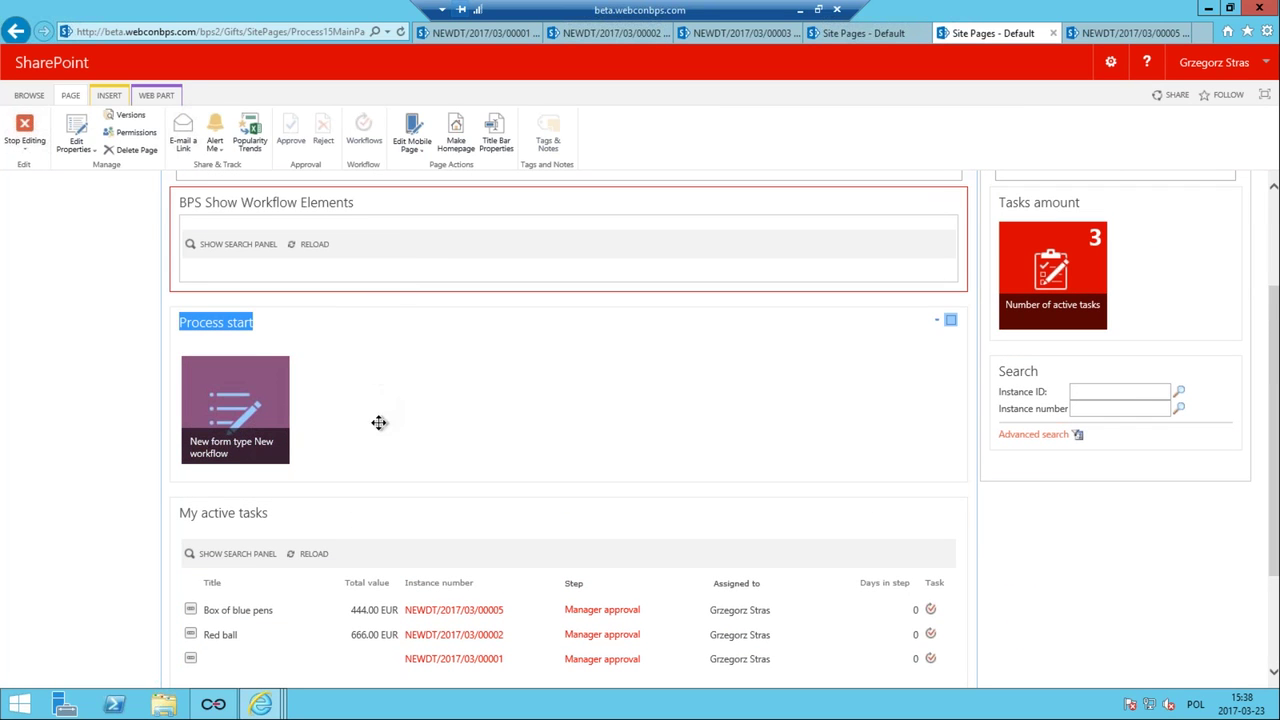
left_click(406, 249)
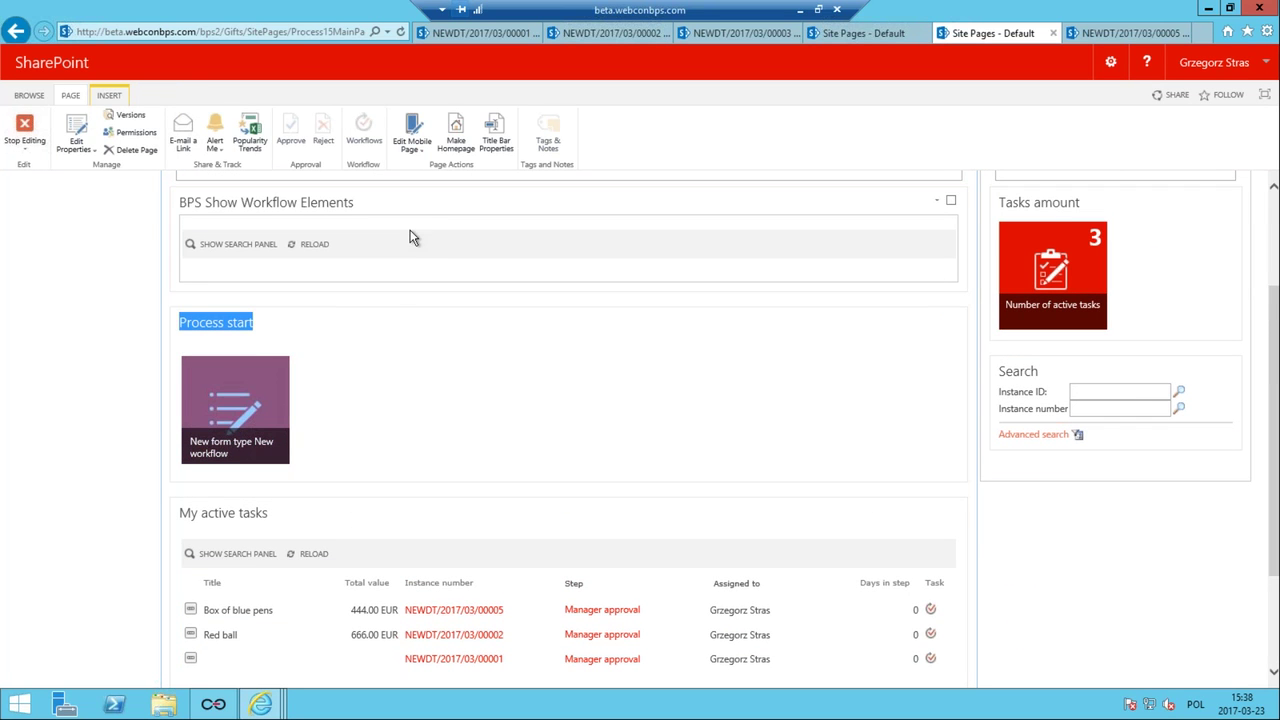
left_click(414, 237)
left_click_drag(409, 286, 426, 400)
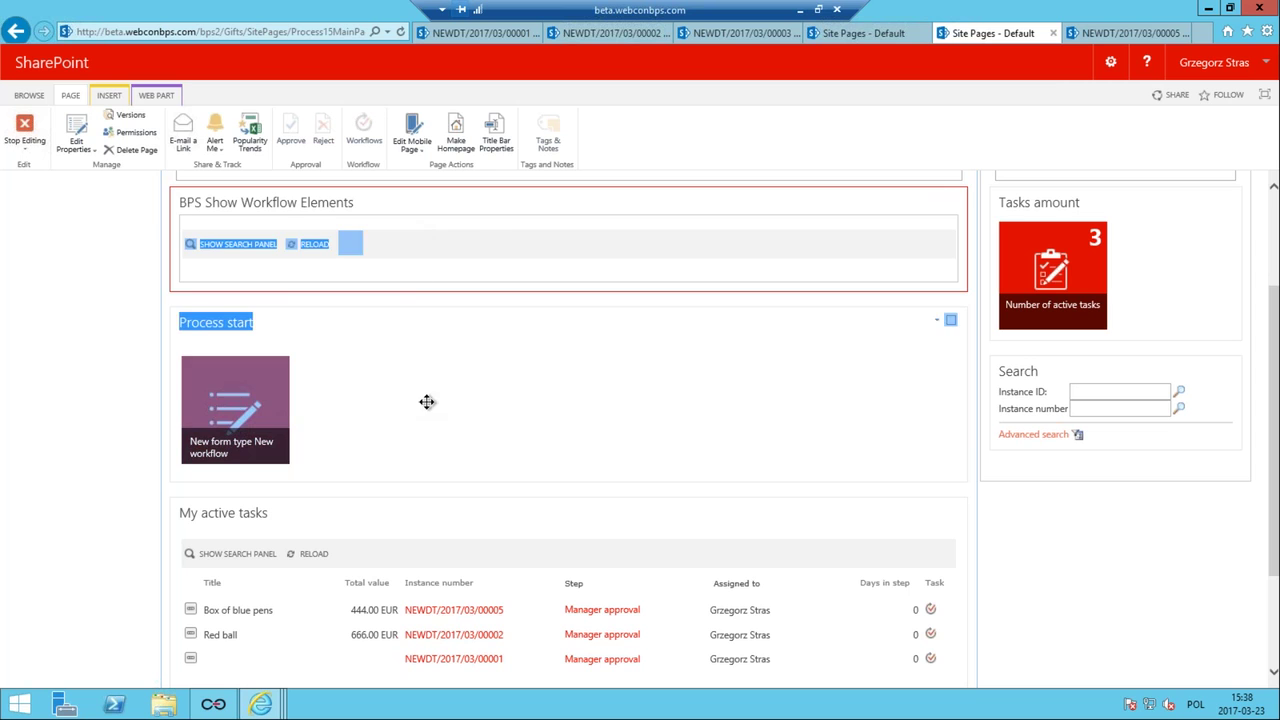
left_click(474, 237)
left_click_drag(486, 202, 484, 620)
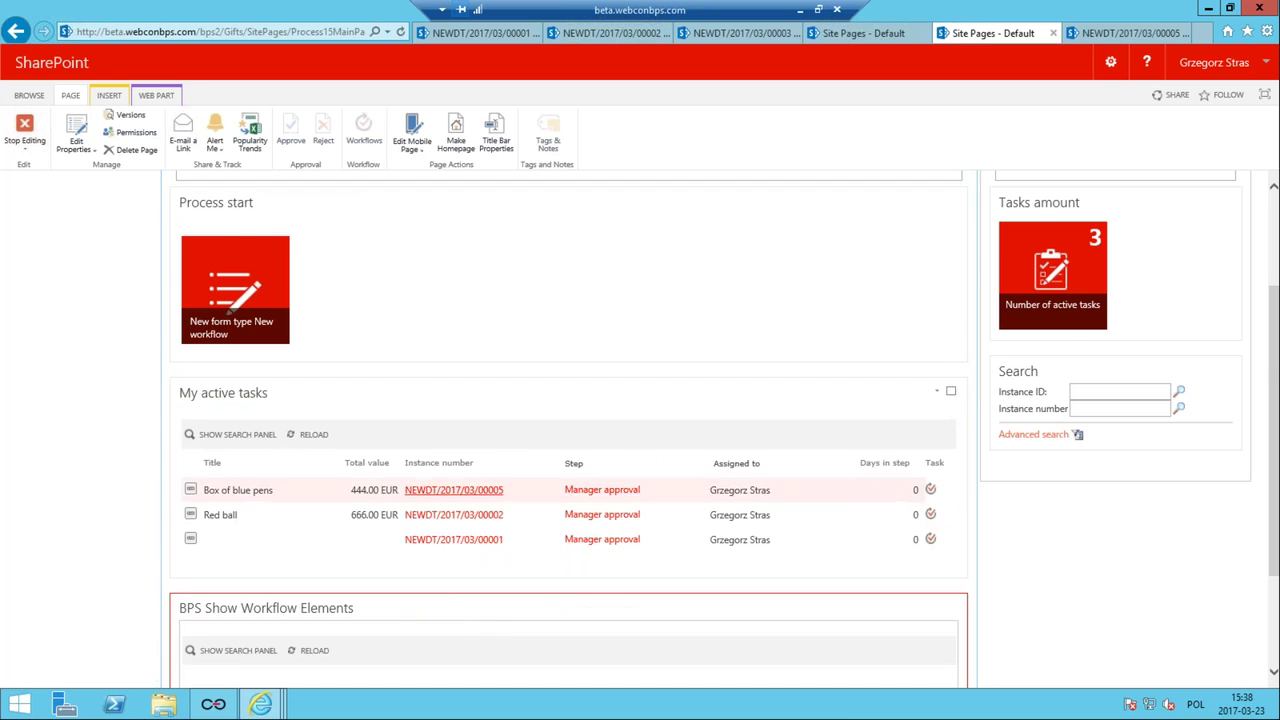
scroll(1080, 440, "down", 2)
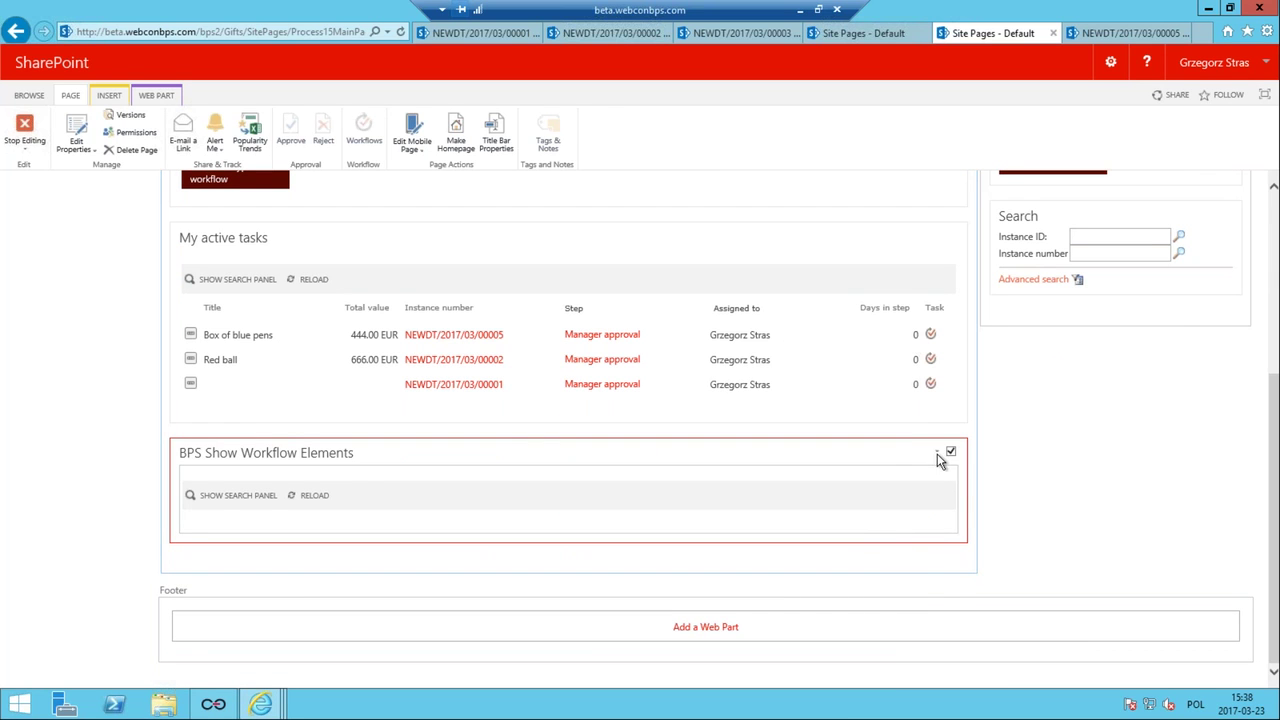
Open the new web part's Edit Web Part settings and its WEBCON Configuration page.
left_click(938, 455)
left_click(907, 543)
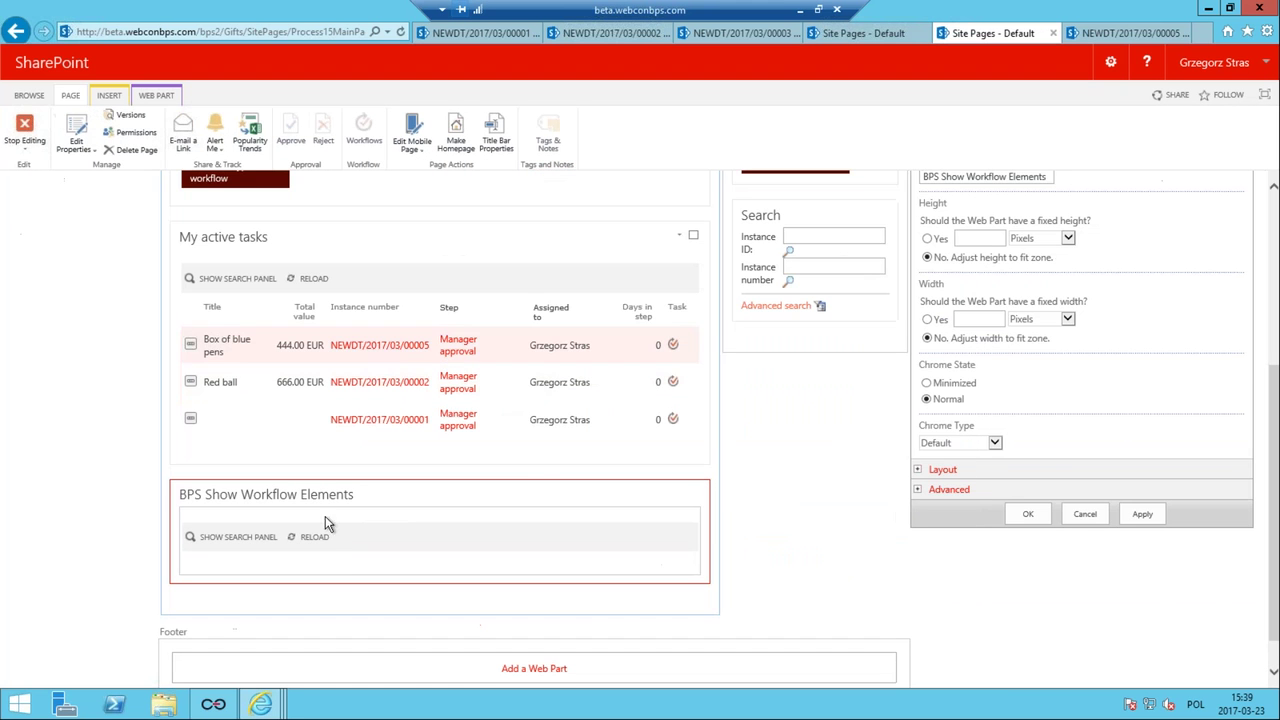
scroll(1080, 251, "up", 3)
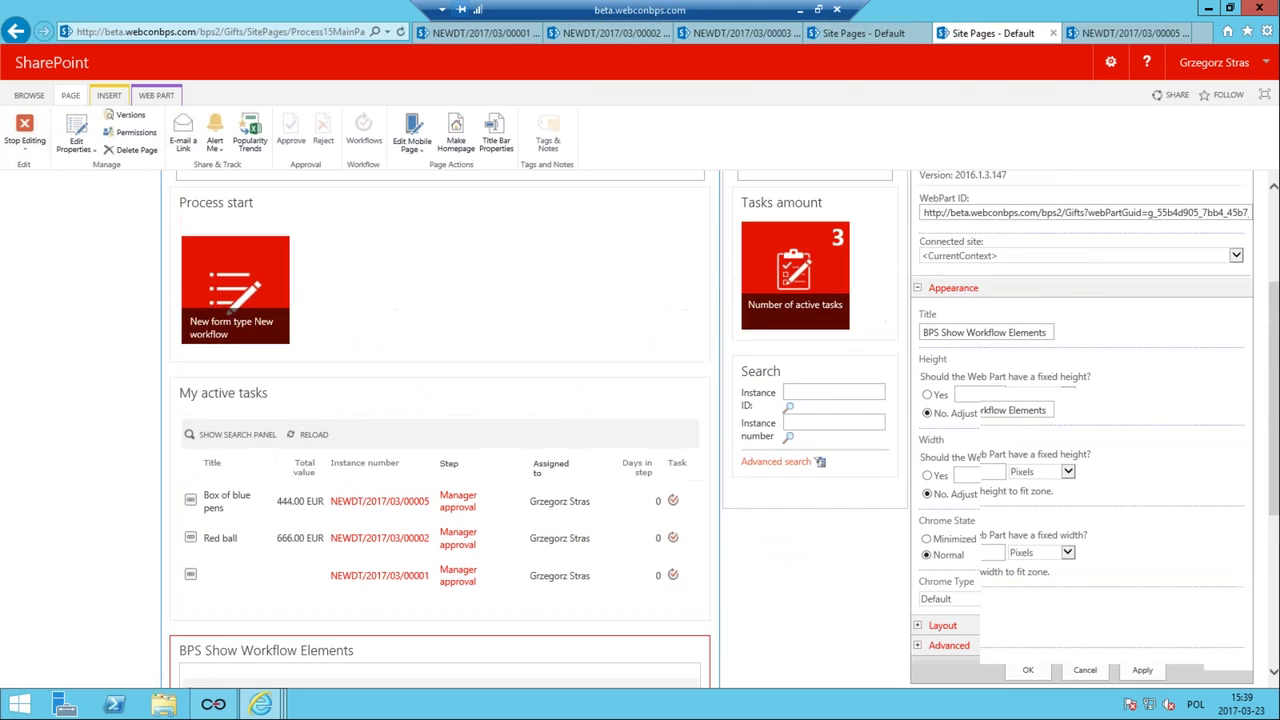
scroll(1065, 285, "up", 5)
left_click(1065, 287)
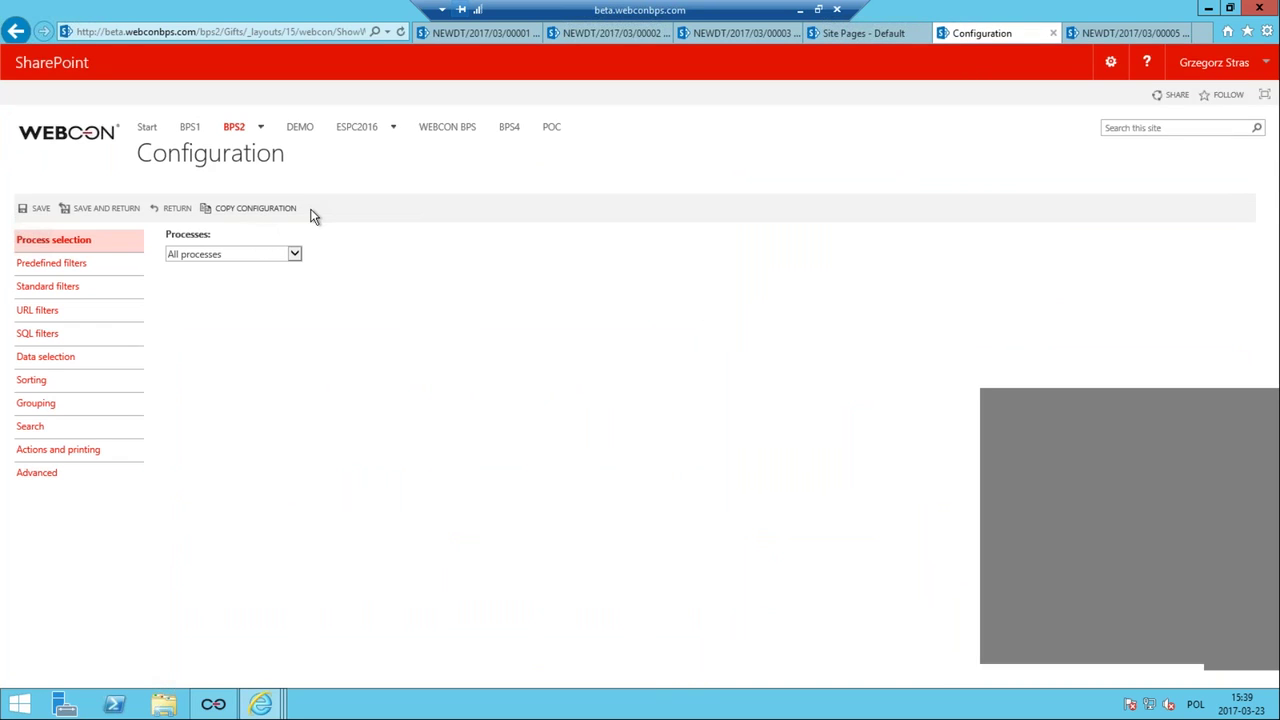
Copy the configuration from the My active tasks web part on Gift approval's Main page.
left_click(296, 209)
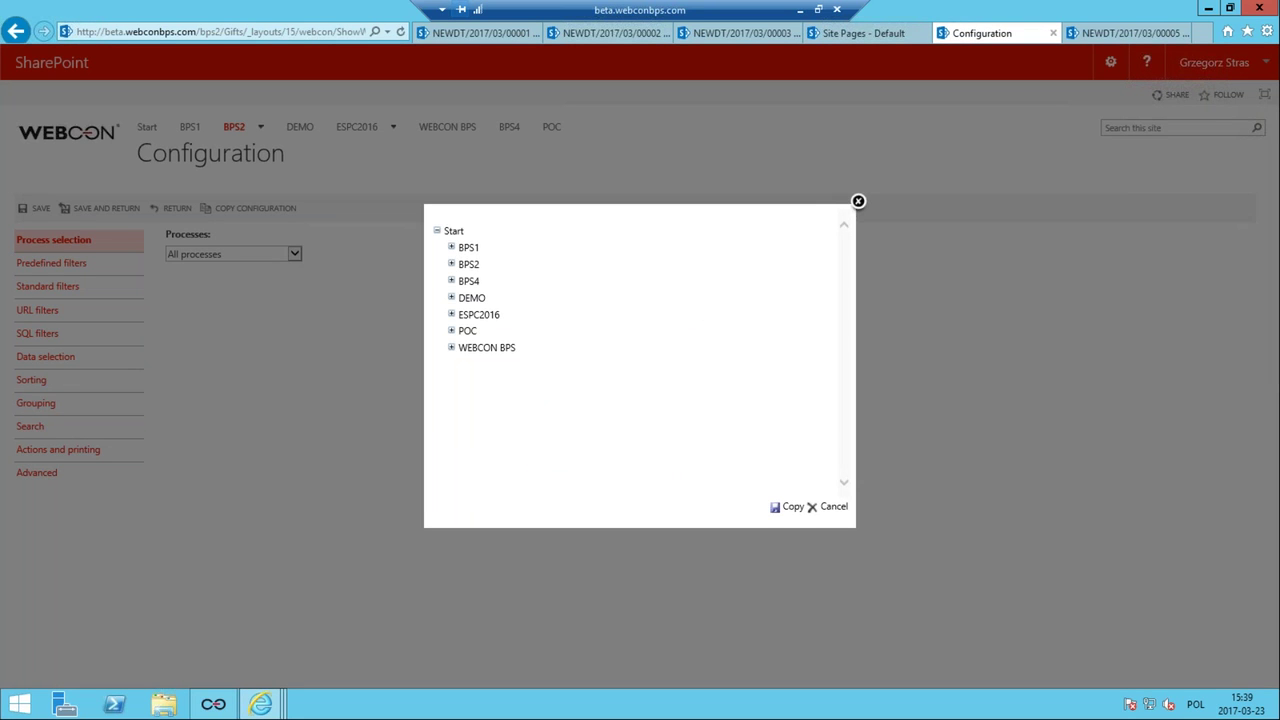
left_click(451, 264)
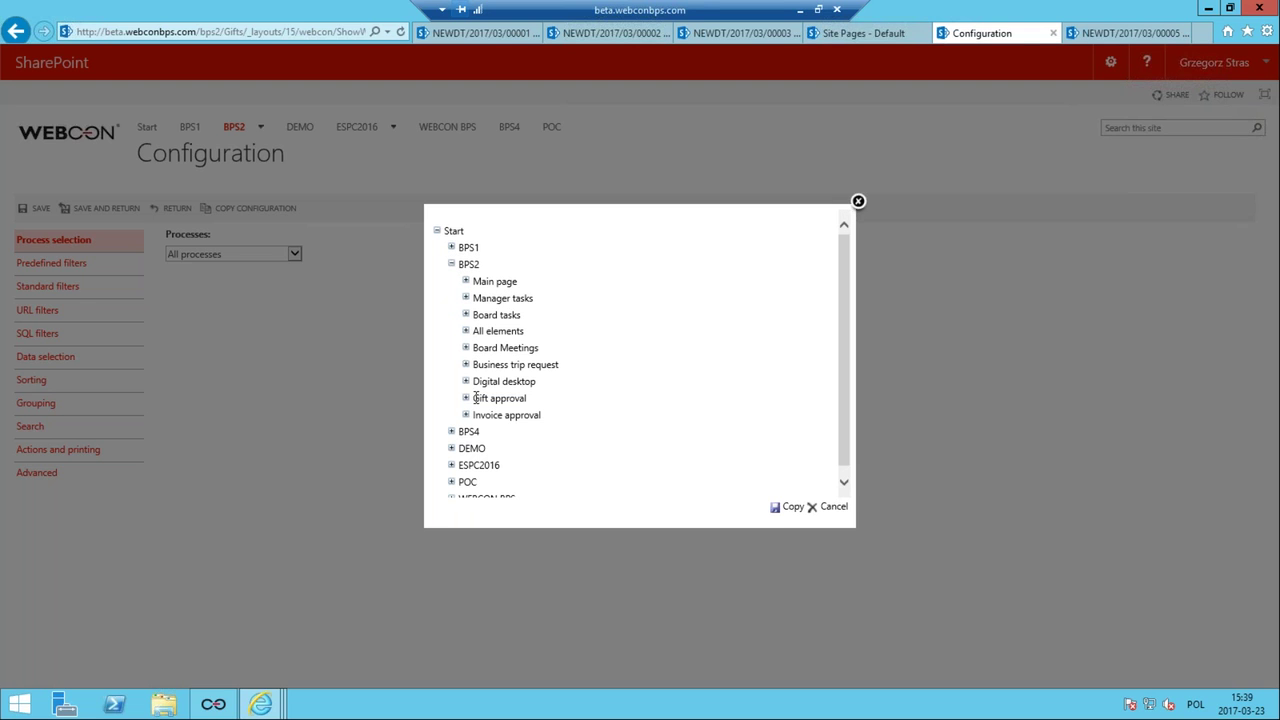
left_click(465, 398)
left_click(480, 415)
left_click(557, 434)
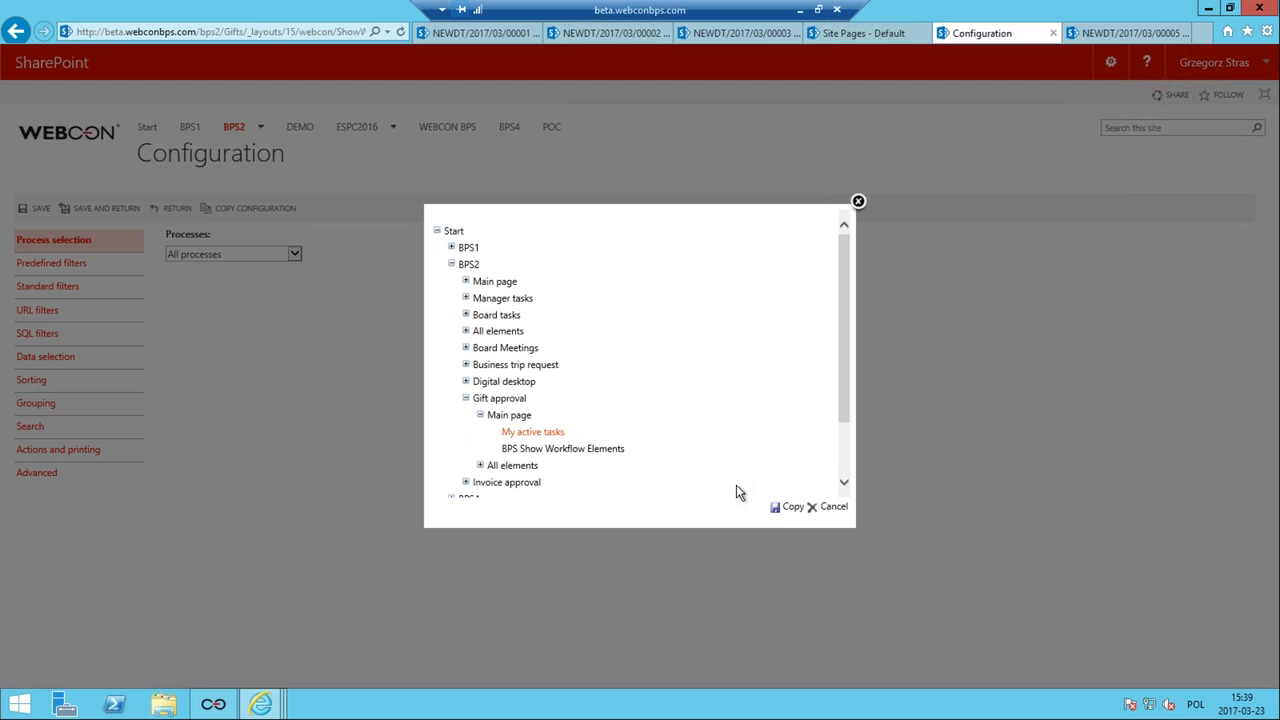
left_click(789, 507)
left_click(700, 413)
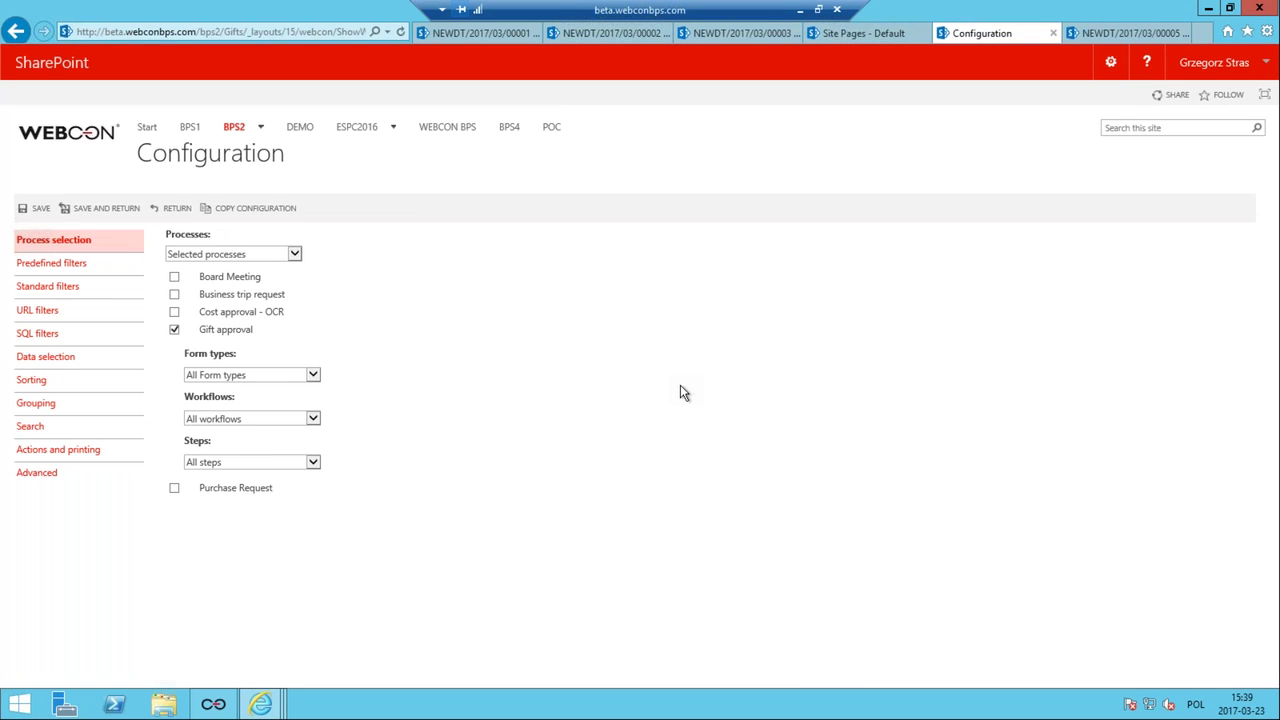
Set the Assignment filter to All and save the configuration.
left_click(100, 265)
left_click(196, 262)
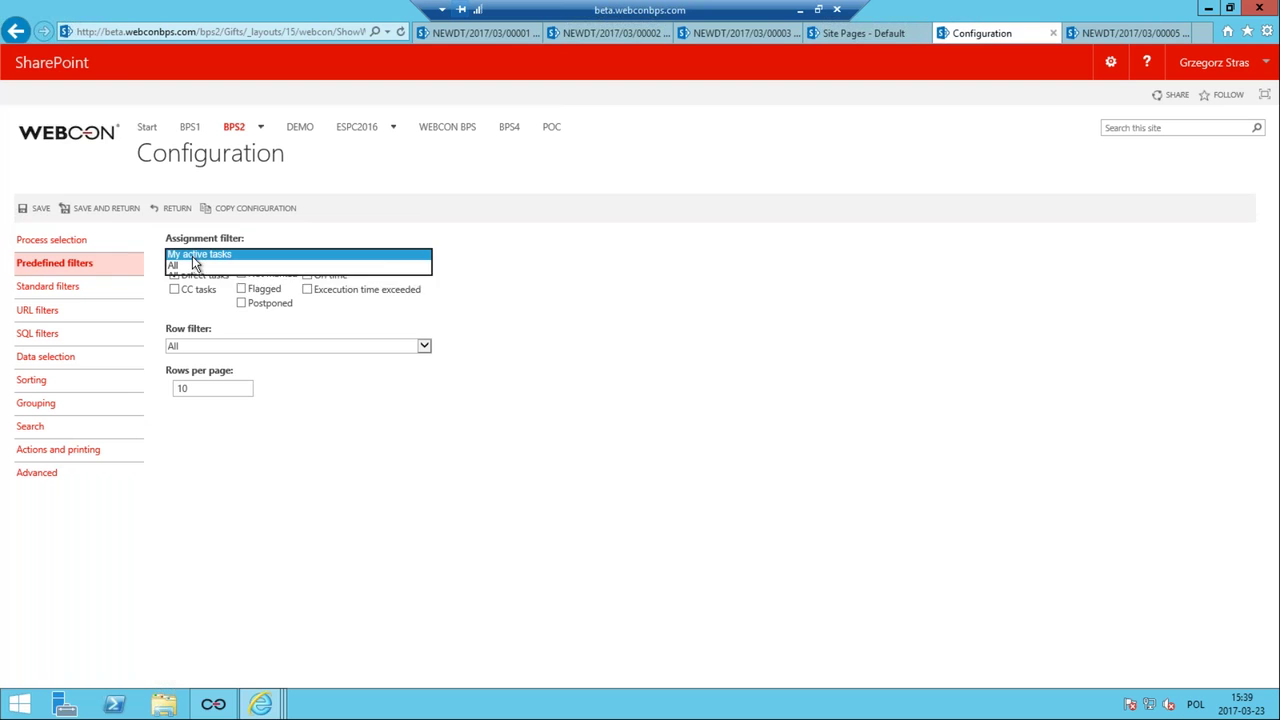
left_click(178, 266)
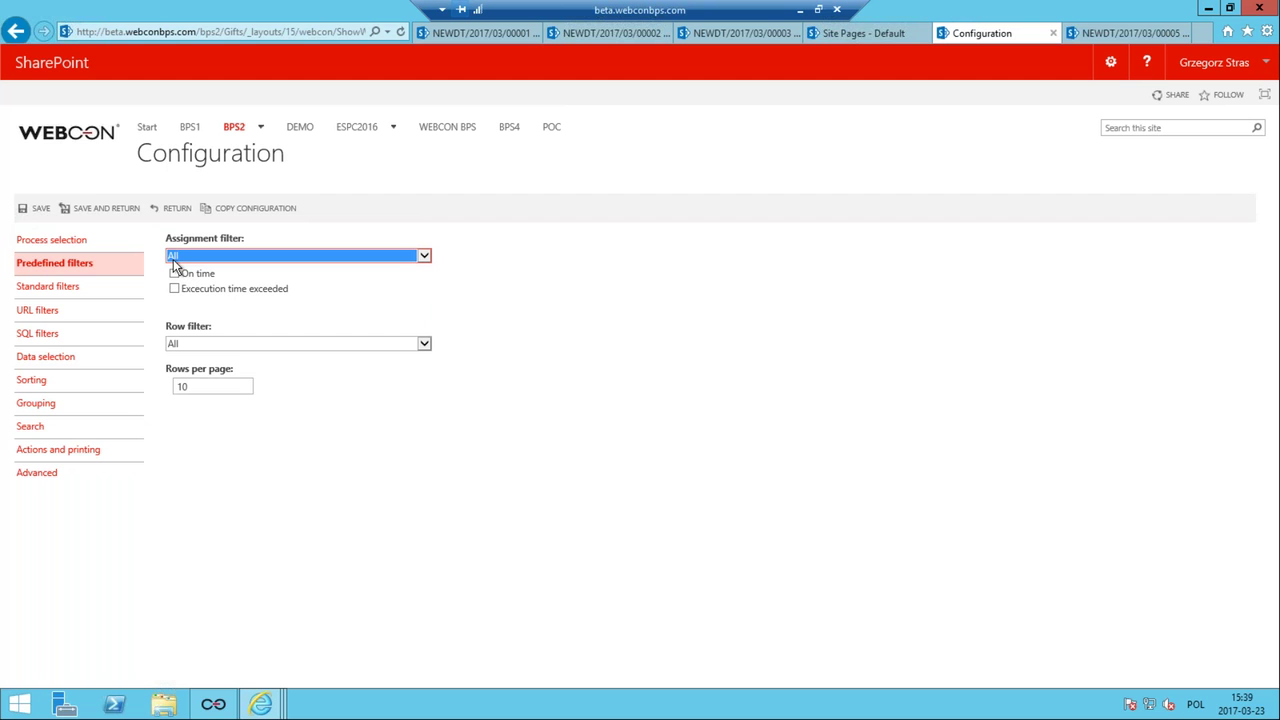
left_click(97, 208)
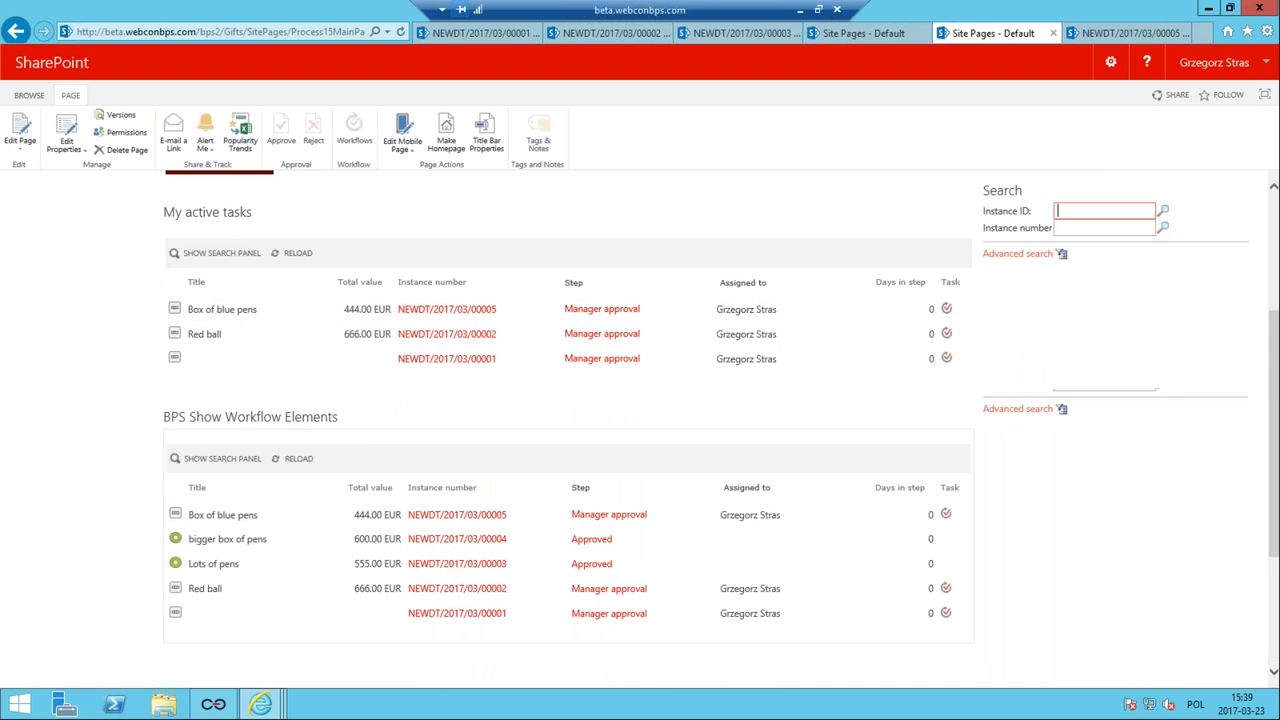
Return to Designer Studio and open Workflows under the Gift approval process on the General tab.
scroll(133, 372, "up", 2)
scroll(545, 460, "down", 2)
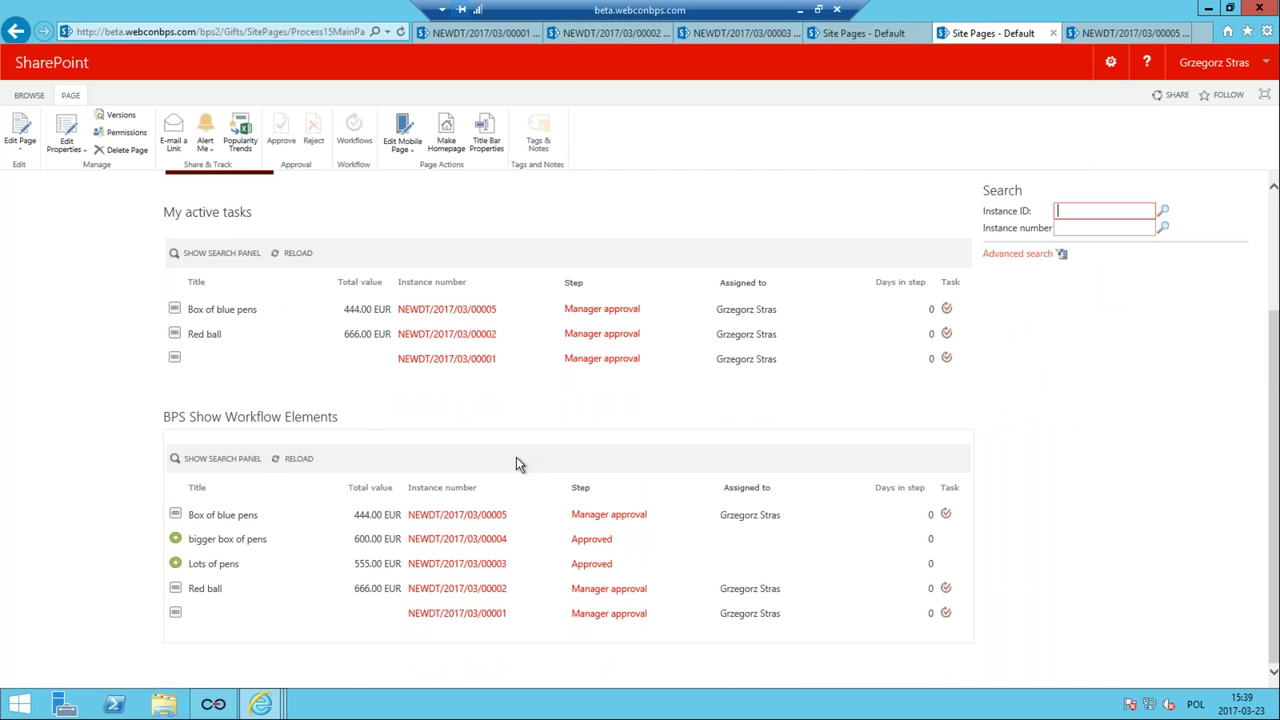
left_click(213, 705)
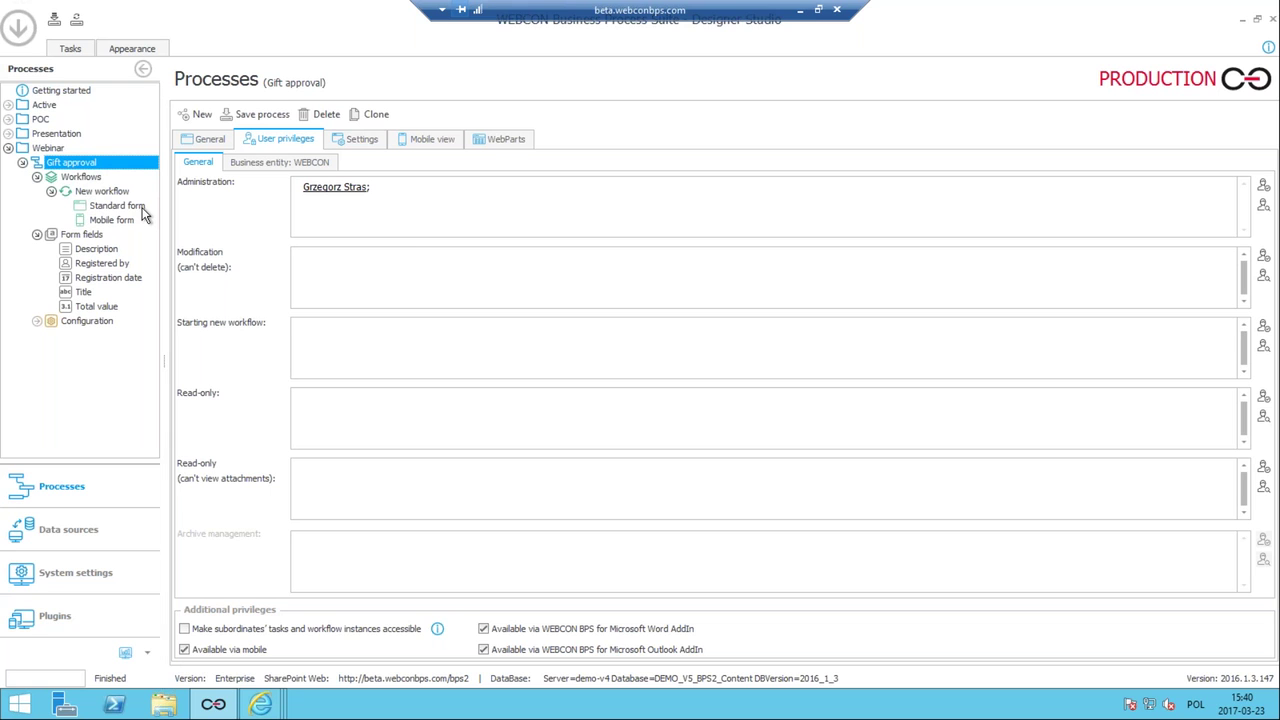
left_click(211, 139)
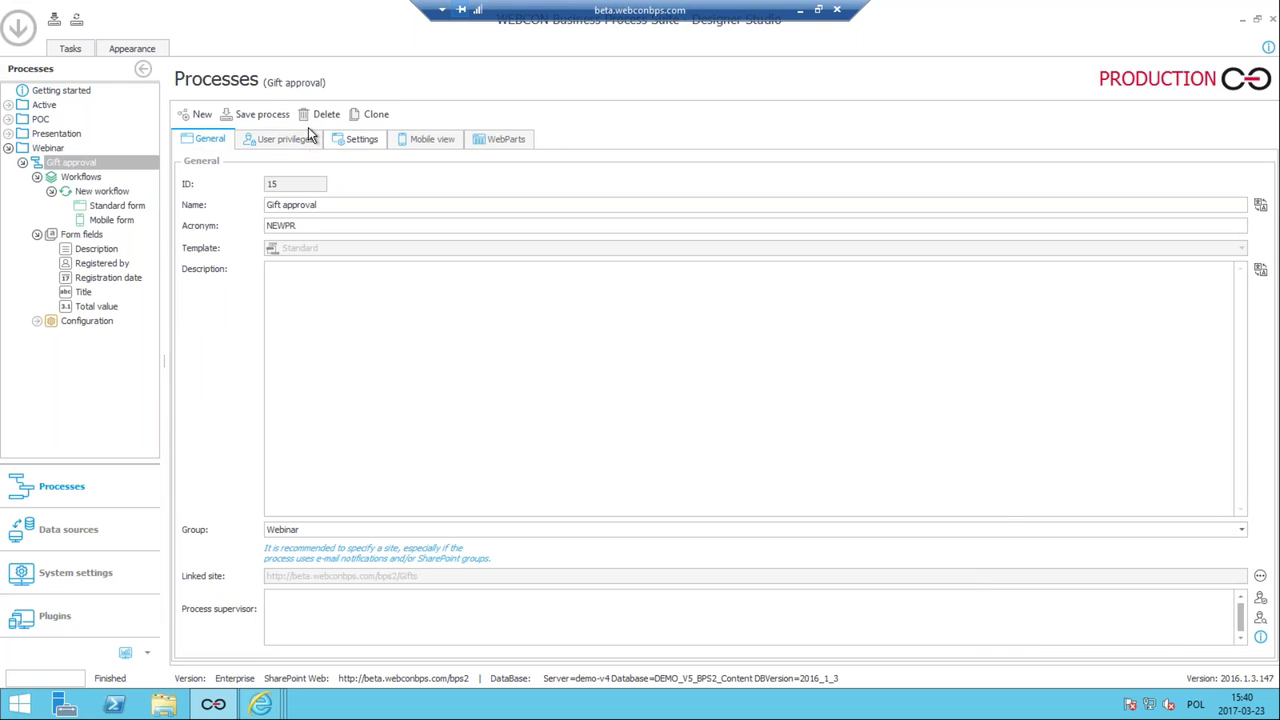
left_click(86, 178)
left_click(86, 179)
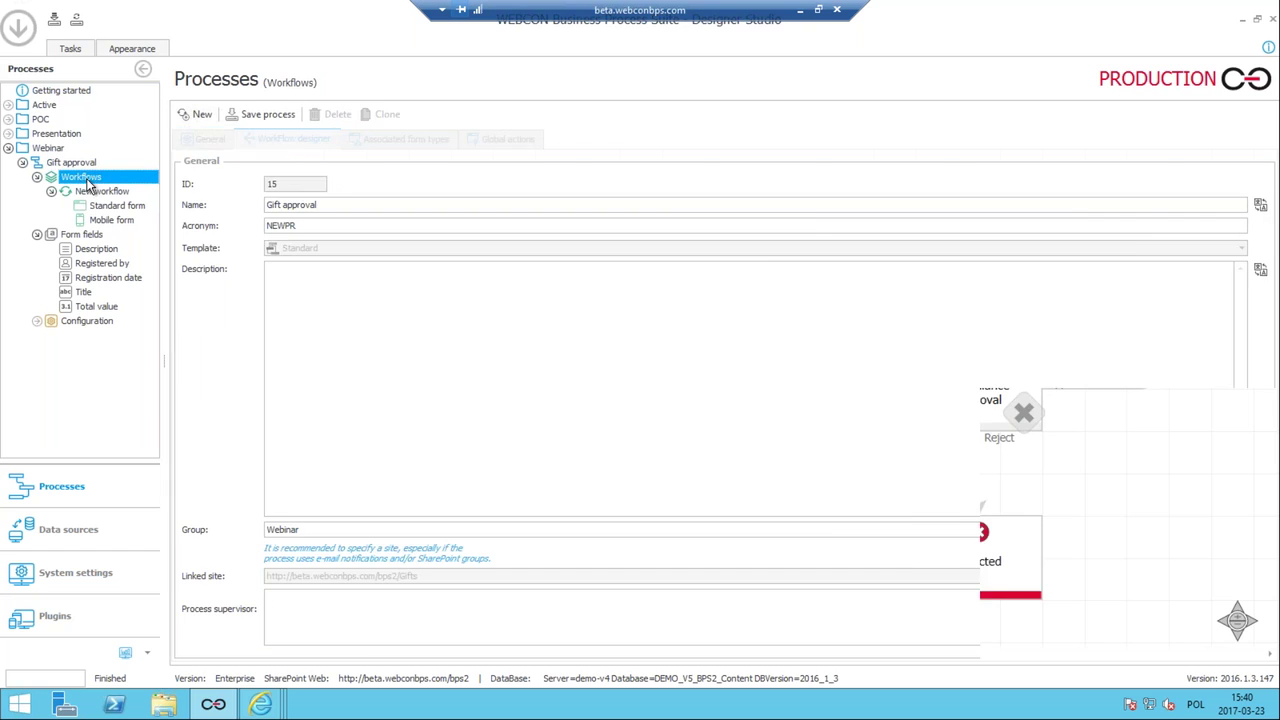